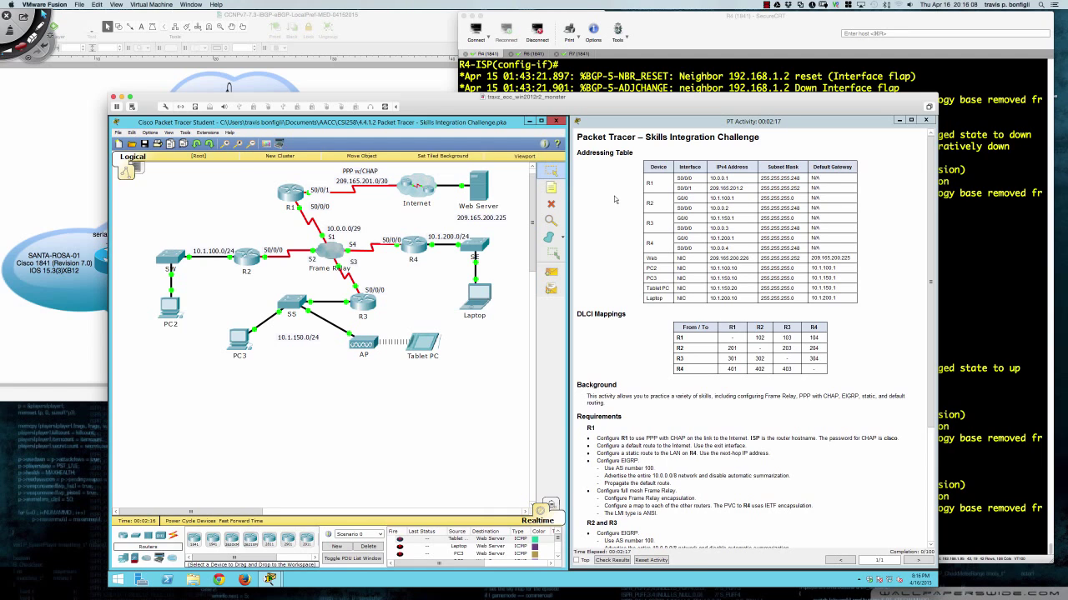
Scroll the activity instructions down to the R1 through R4 requirements, below the DLCI mappings
{"action": "scroll", "coordinate": [614, 199], "scroll_direction": "down", "scroll_amount": 1}
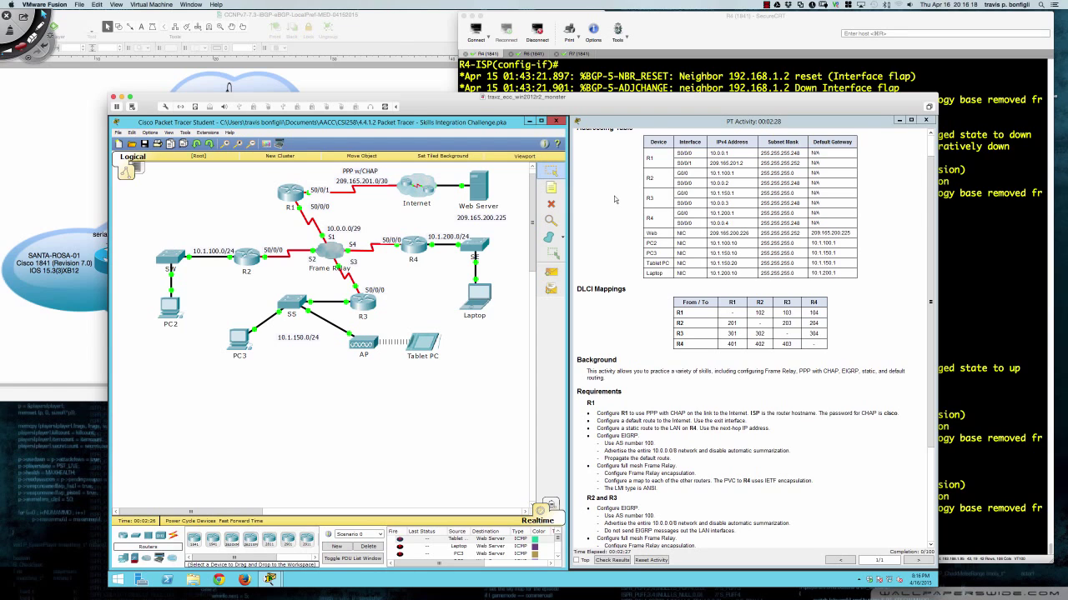
{"action": "scroll", "coordinate": [614, 199], "scroll_direction": "down", "scroll_amount": 4}
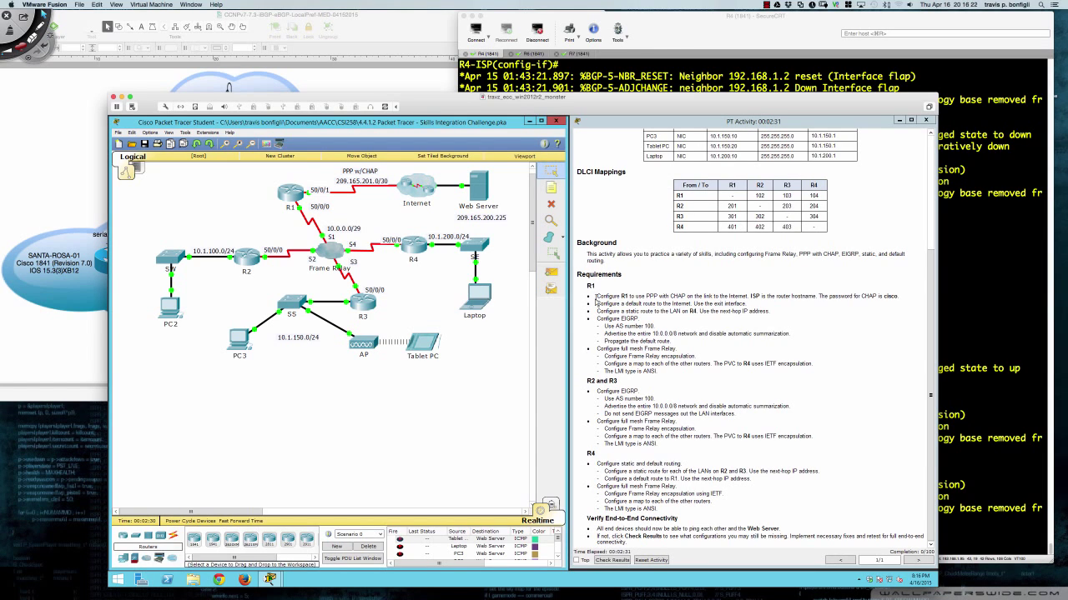
{"action": "left_click", "coordinate": [289, 197]}
Open R1's device window, move it to the lower left, and widen it across the workspace
{"action": "scroll", "coordinate": [408, 256], "scroll_direction": "down", "scroll_amount": 2}
{"action": "scroll", "coordinate": [332, 280], "scroll_direction": "up", "scroll_amount": 3}
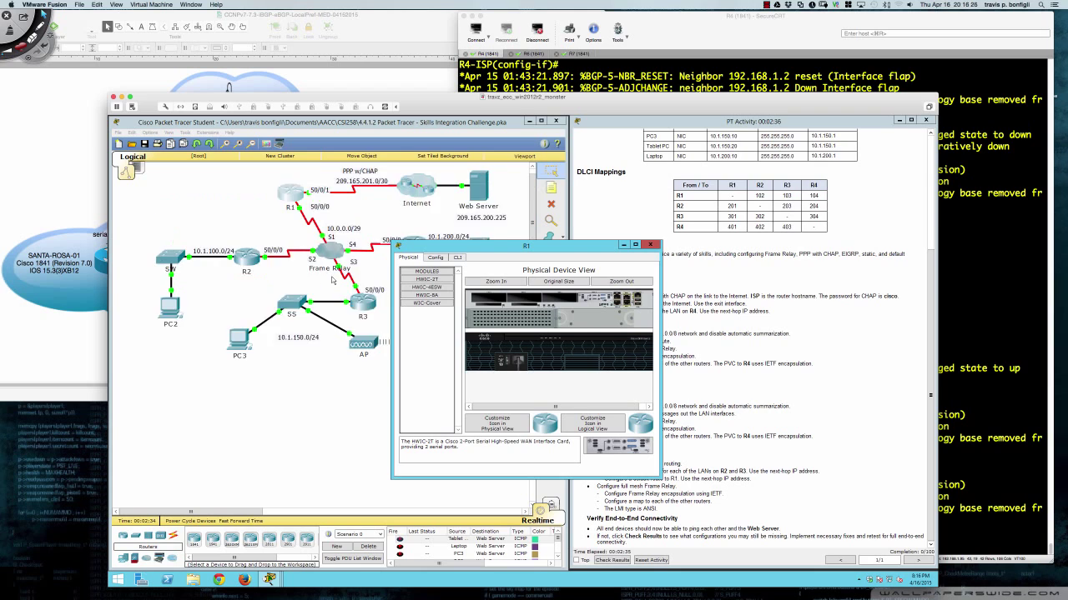
{"action": "scroll", "coordinate": [332, 280], "scroll_direction": "down", "scroll_amount": 2}
{"action": "scroll", "coordinate": [332, 281], "scroll_direction": "up", "scroll_amount": 2}
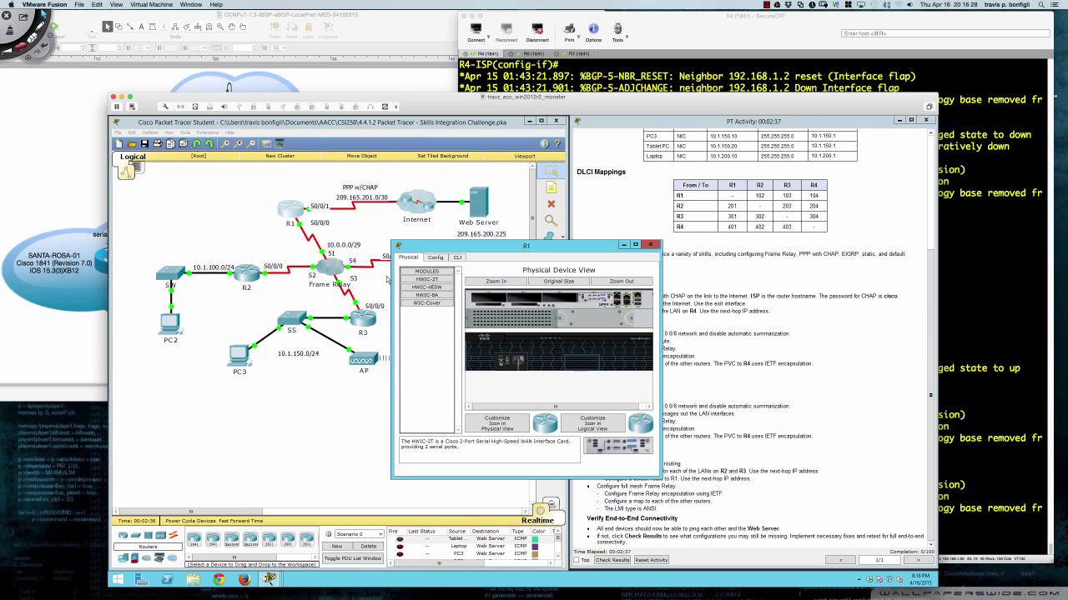
{"action": "left_click_drag", "start_coordinate": [426, 252], "coordinate": [146, 343]}
{"action": "left_click_drag", "start_coordinate": [379, 387], "coordinate": [567, 385]}
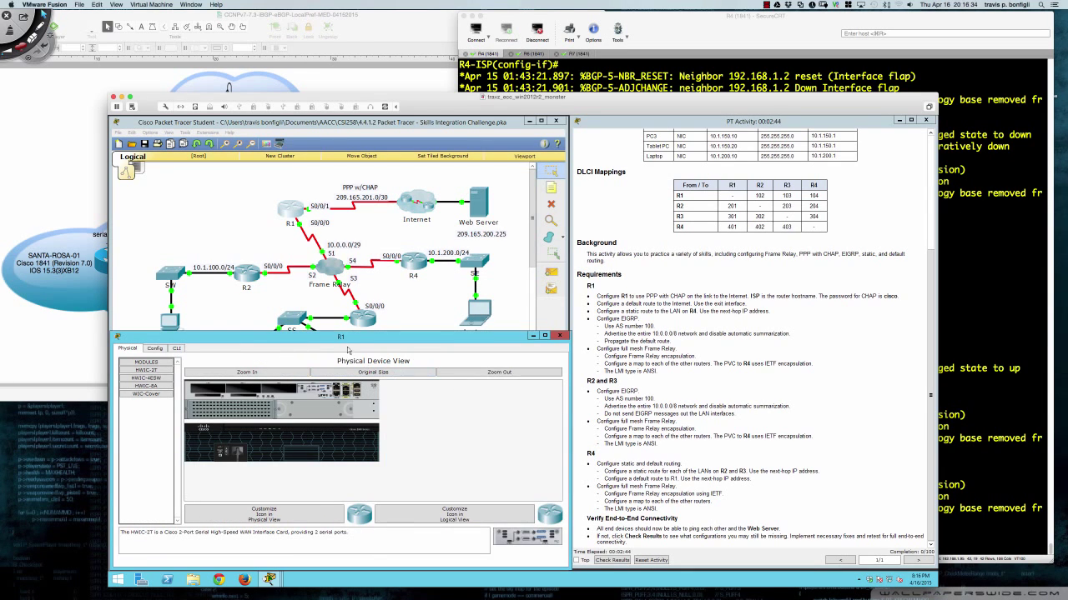
In R1's CLI, enter privileged mode with enable, then global configuration with conf t
{"action": "left_click", "coordinate": [176, 349]}
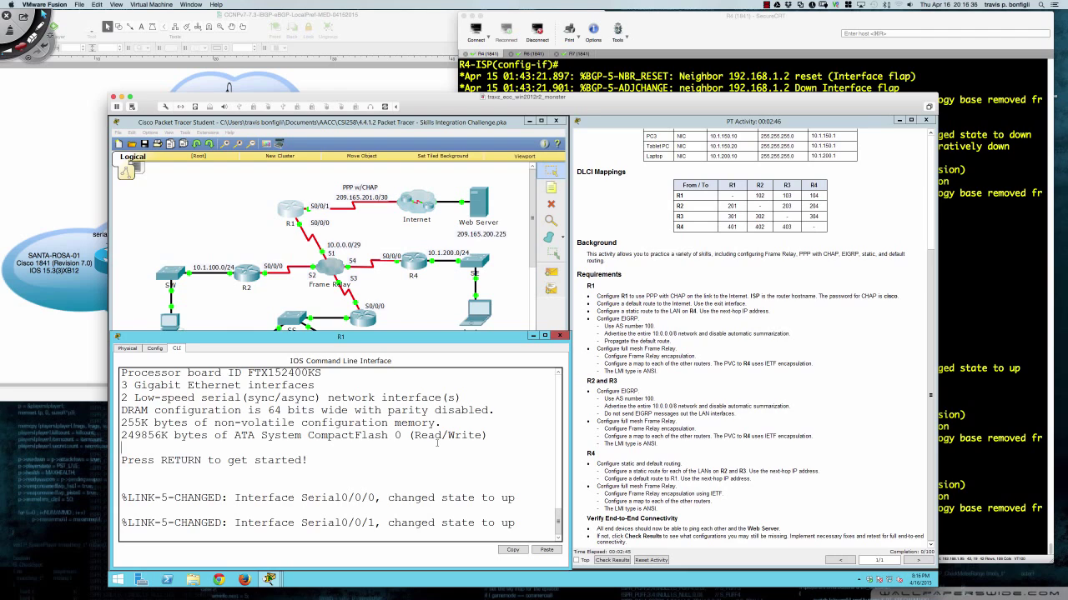
{"action": "key", "text": "Return"}
{"action": "key", "text": "Return"}
{"action": "key", "text": "Return"}
{"action": "key", "text": "Return"}
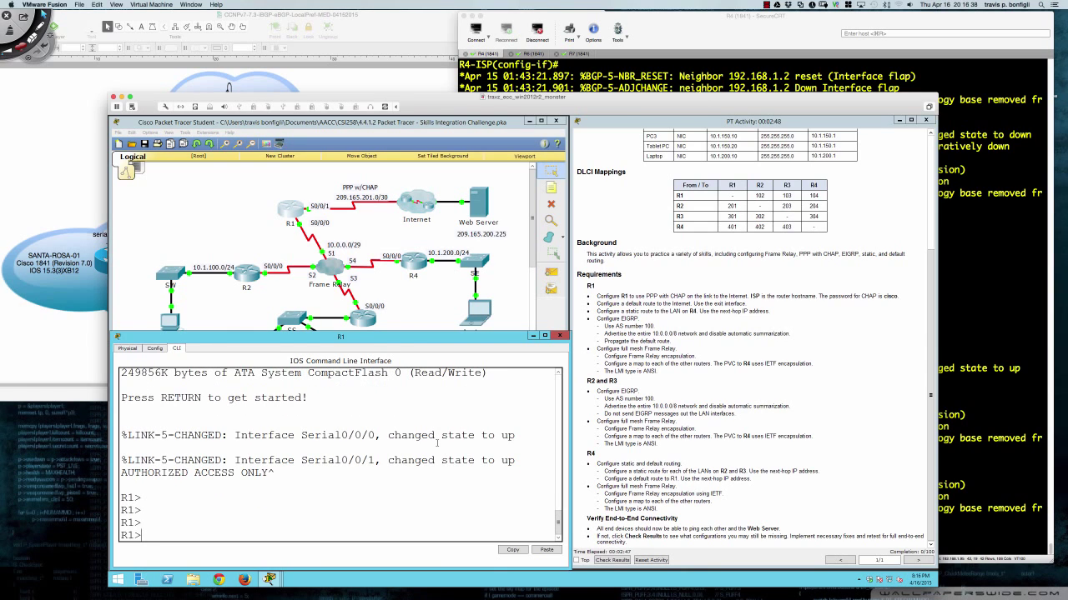
{"action": "type", "text": "en"}
{"action": "key", "text": "Tab"}
{"action": "key", "text": "Return"}
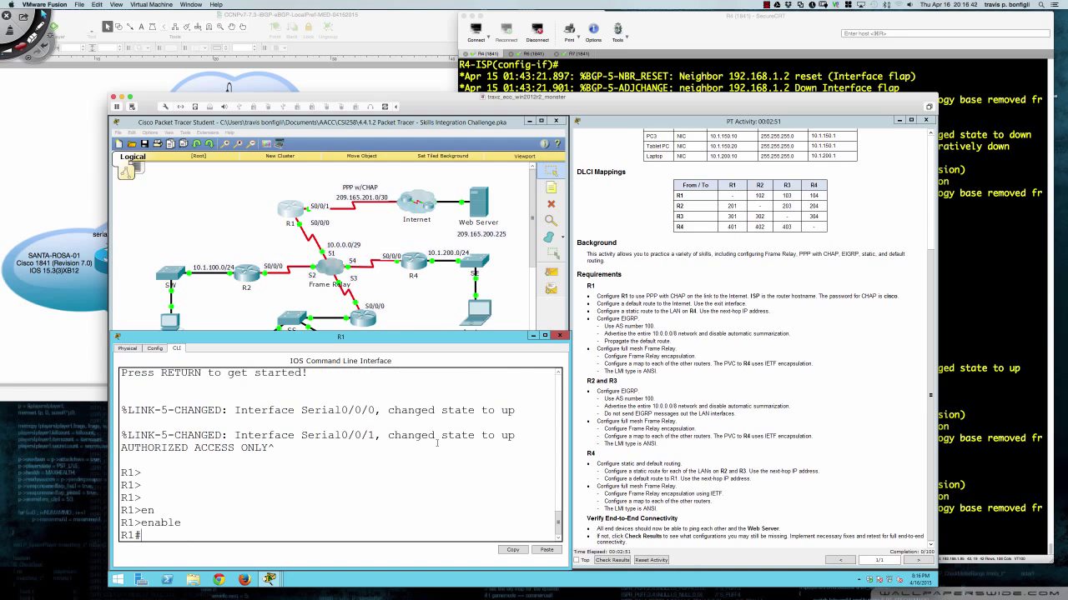
{"action": "type", "text": "conf t"}
{"action": "key", "text": "Return"}
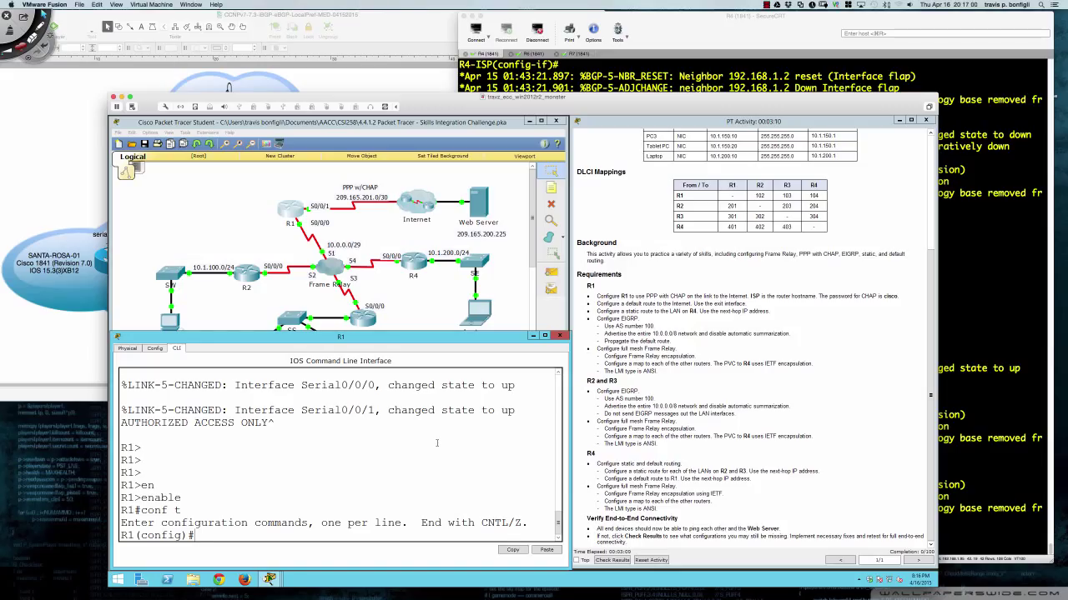
Run do show controller s0/0/0 on R1 and confirm the DTE V.35 clocks-detected line
{"action": "type", "text": "o sh controller s0/0/"}
{"action": "key", "text": "Return"}
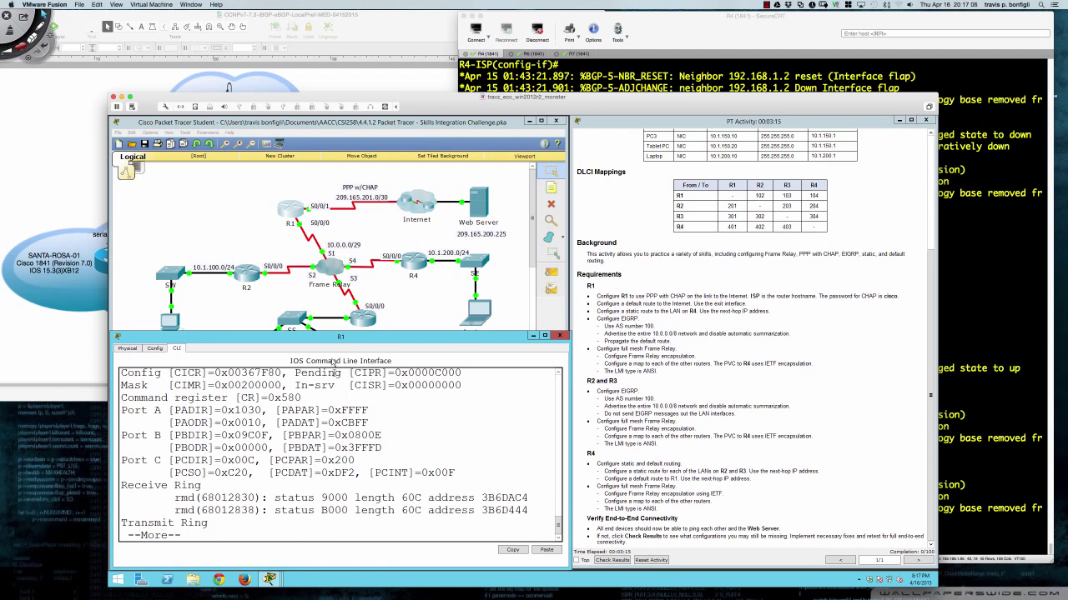
{"action": "left_click_drag", "start_coordinate": [333, 333], "coordinate": [332, 293]}
{"action": "scroll", "coordinate": [233, 402], "scroll_direction": "up", "scroll_amount": 4}
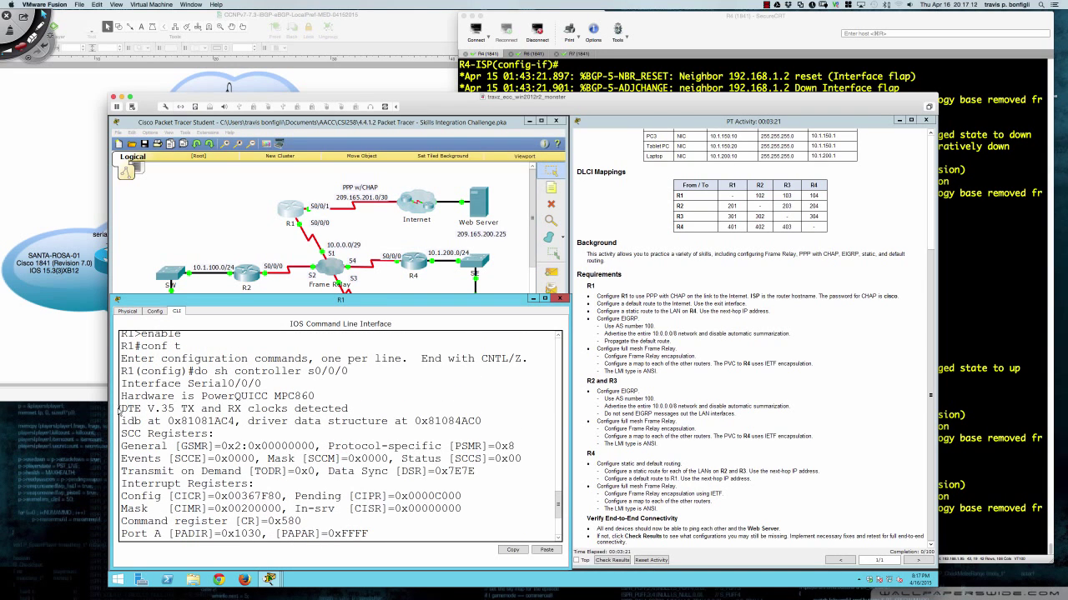
{"action": "left_click_drag", "start_coordinate": [121, 408], "coordinate": [348, 409]}
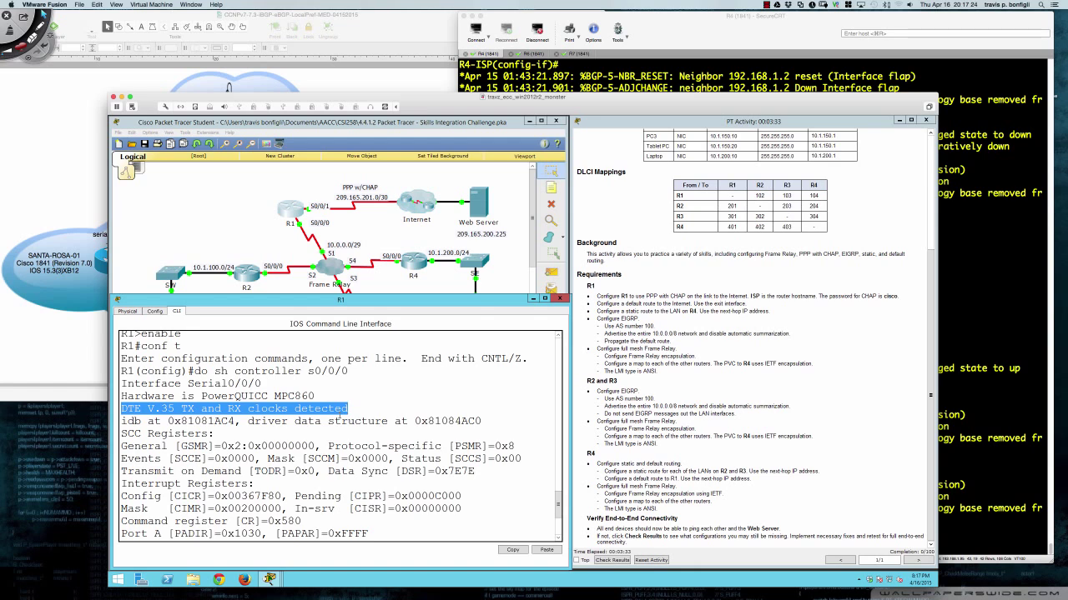
{"action": "scroll", "coordinate": [340, 417], "scroll_direction": "down", "scroll_amount": 4}
{"action": "key", "text": "space"}
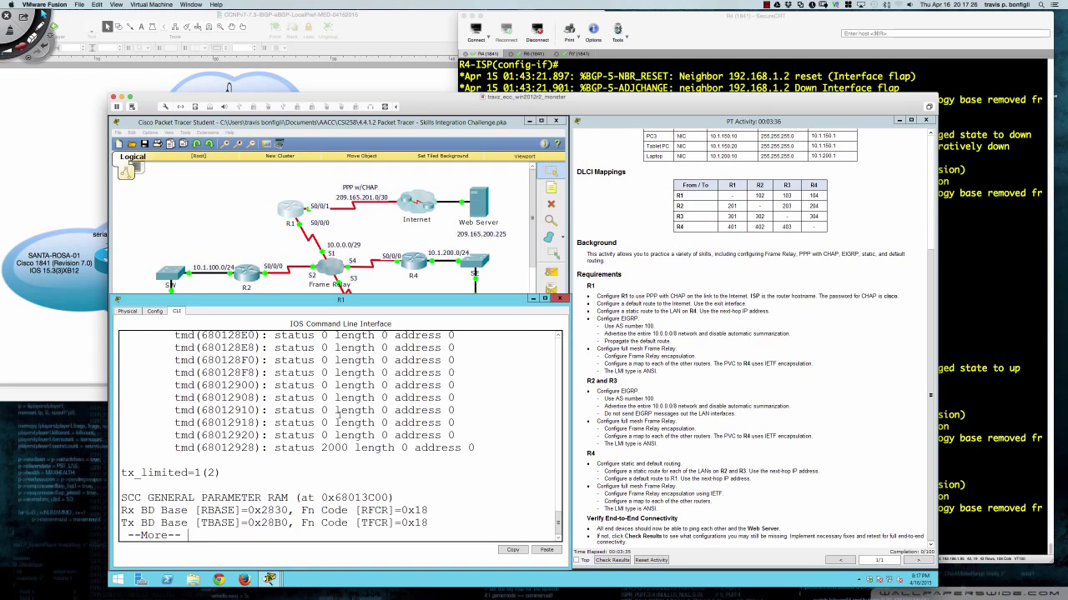
{"action": "key", "text": "space"}
Show R1's Serial0/0/0 interface details with do sh int s0/0/0, noting Encapsulation HDLC
{"action": "type", "text": "sh int"}
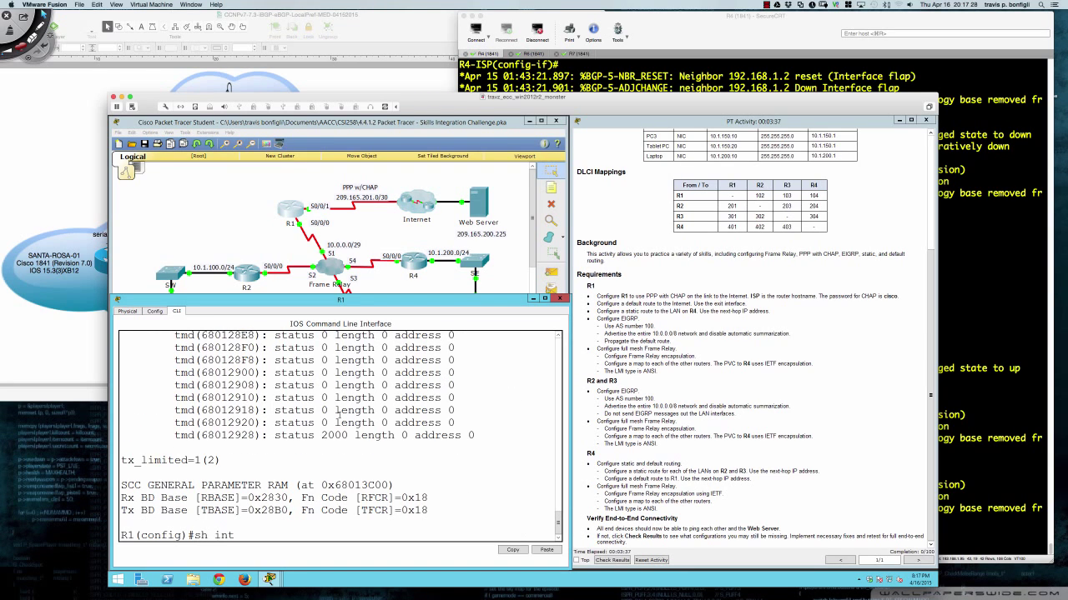
{"action": "type", "text": " s0/0/0"}
{"action": "key", "text": "Return"}
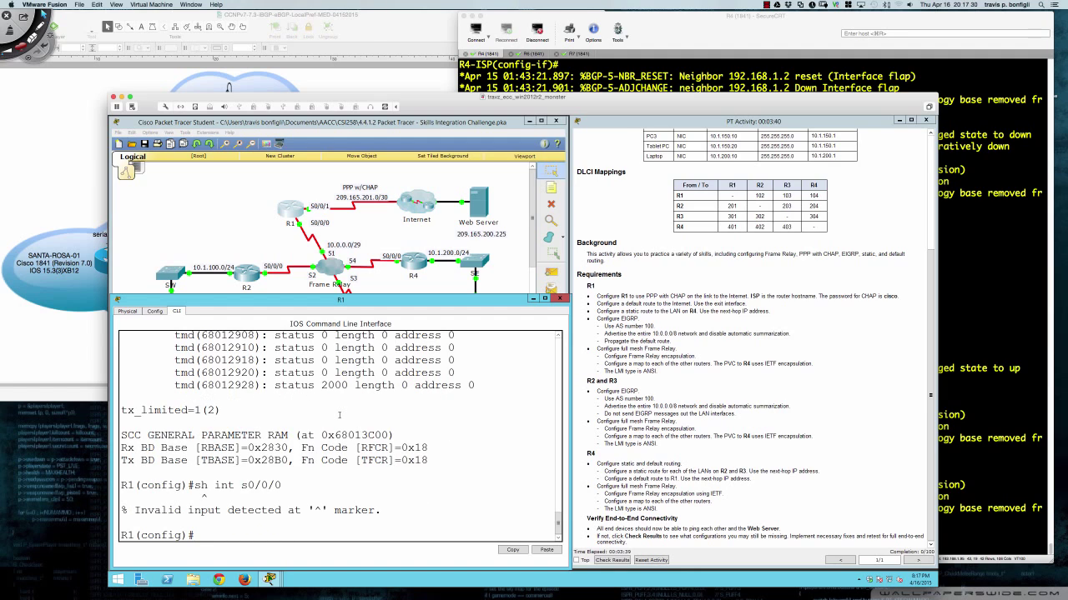
{"action": "type", "text": "do sh int s0/0/0"}
{"action": "key", "text": "Return"}
{"action": "scroll", "coordinate": [261, 404], "scroll_direction": "up", "scroll_amount": 4}
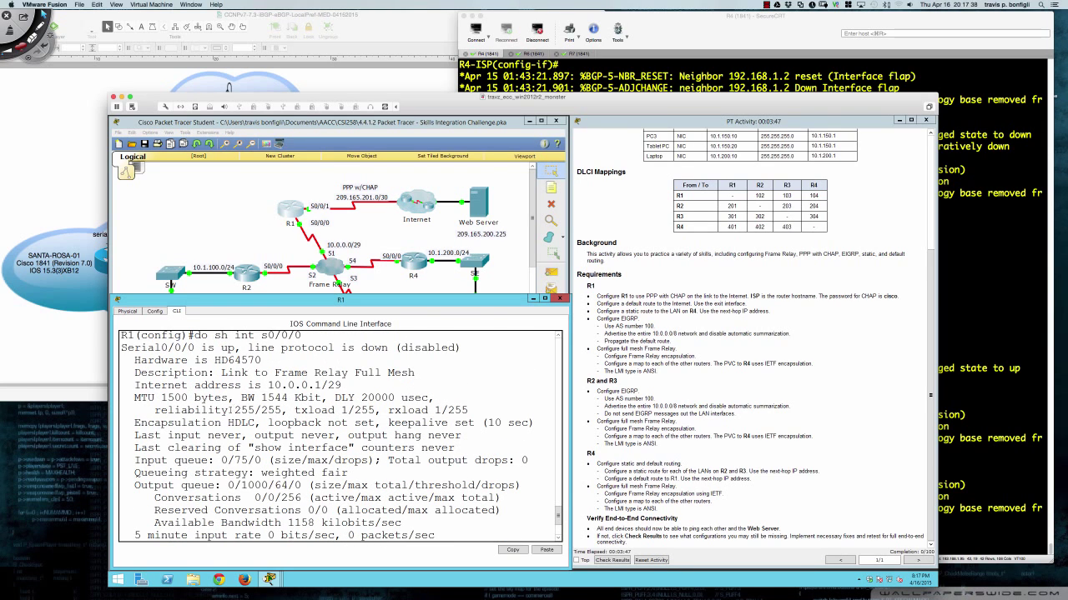
{"action": "left_click_drag", "start_coordinate": [135, 421], "coordinate": [262, 423]}
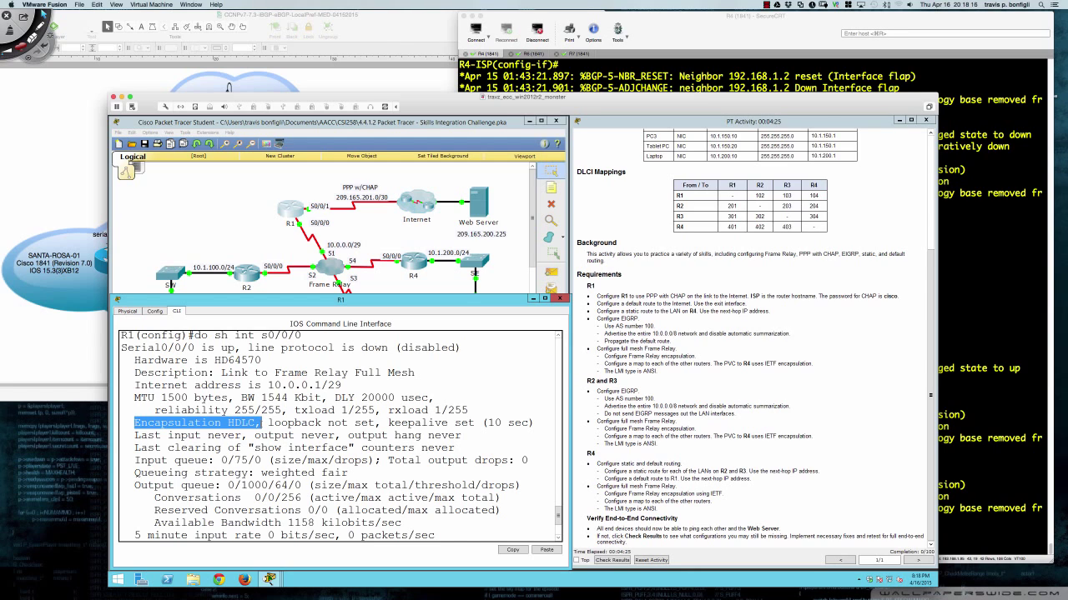
List all R1 interfaces with addresses and status using do sh ip int br
{"action": "scroll", "coordinate": [261, 424], "scroll_direction": "down", "scroll_amount": 4}
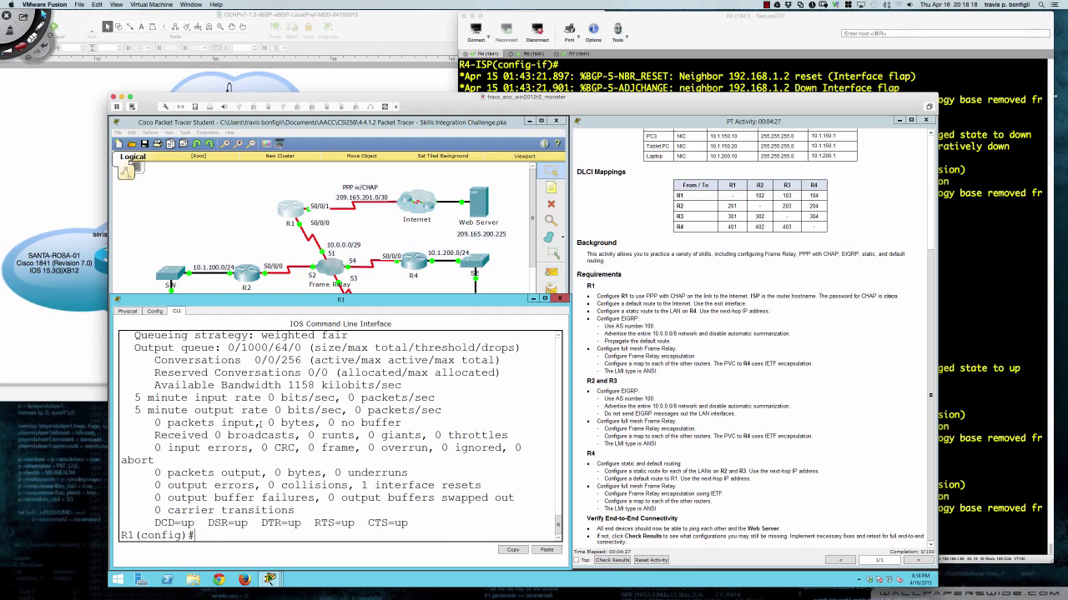
{"action": "type", "text": "do sh ip int br"}
{"action": "key", "text": "Return"}
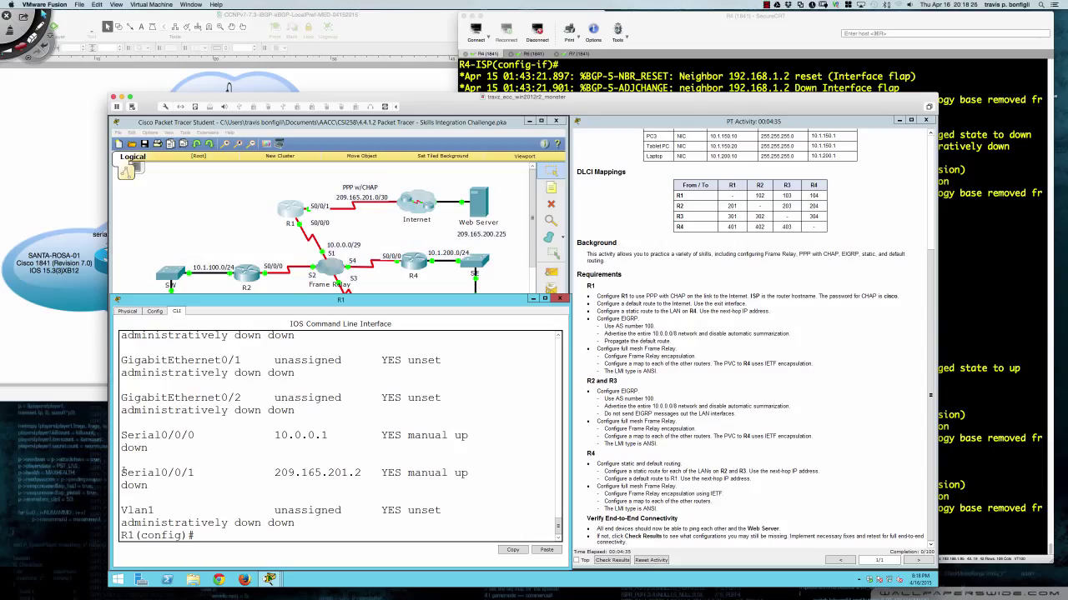
{"action": "left_click_drag", "start_coordinate": [121, 473], "coordinate": [150, 486]}
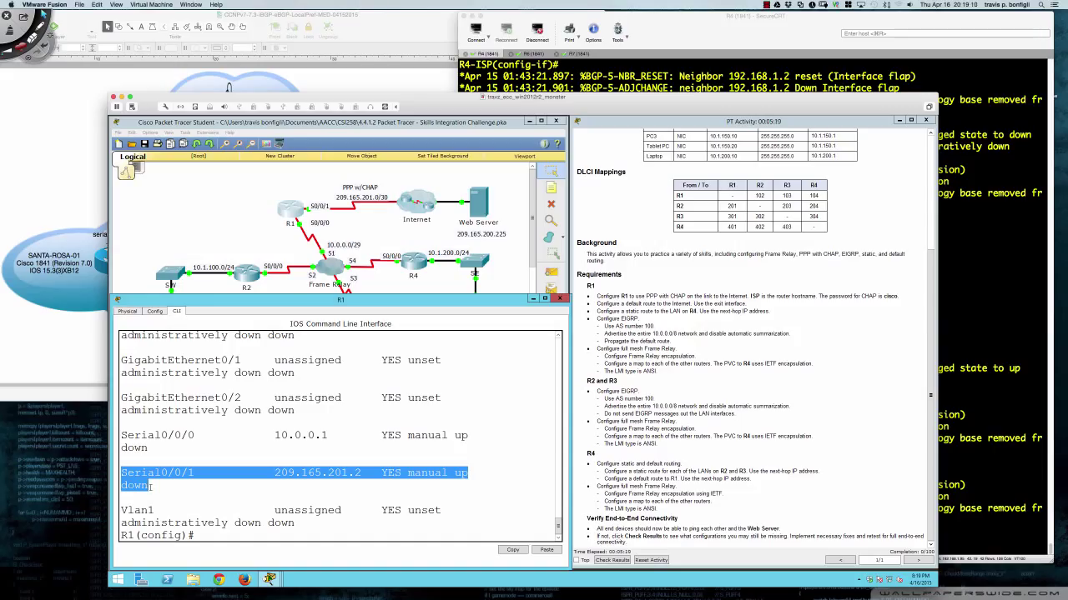
{"action": "left_click", "coordinate": [428, 483]}
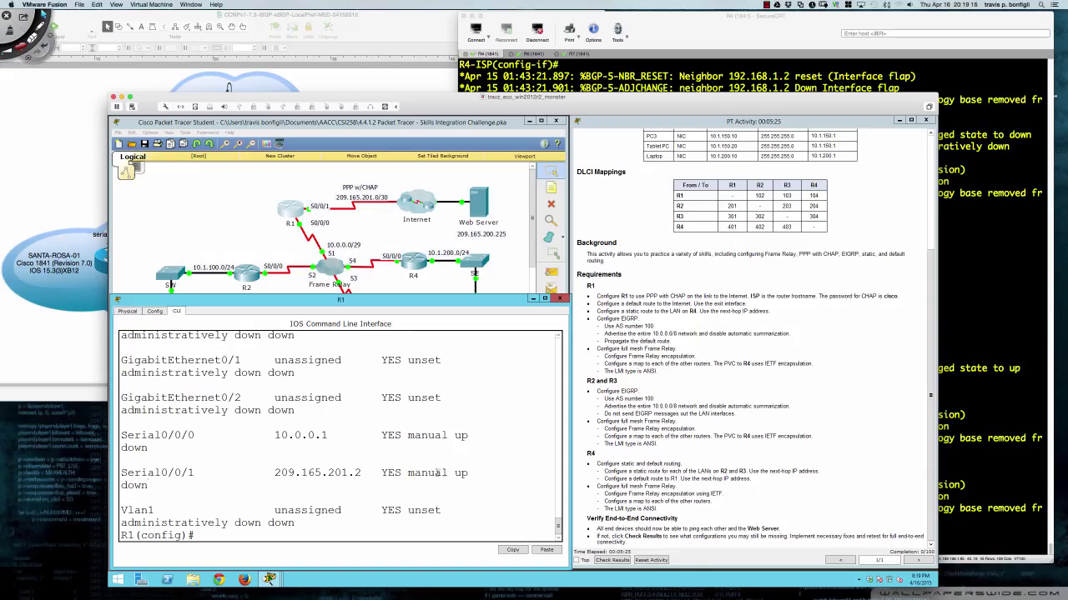
{"action": "left_click_drag", "start_coordinate": [454, 472], "coordinate": [468, 473]}
{"action": "left_click_drag", "start_coordinate": [148, 487], "coordinate": [121, 487]}
{"action": "left_click", "coordinate": [212, 487]}
On interface s0/0/1, list the encapsulation options, then apply encapsulation ppp
{"action": "key", "text": "Return"}
{"action": "key", "text": "Return"}
{"action": "type", "text": "int s0/0/1"}
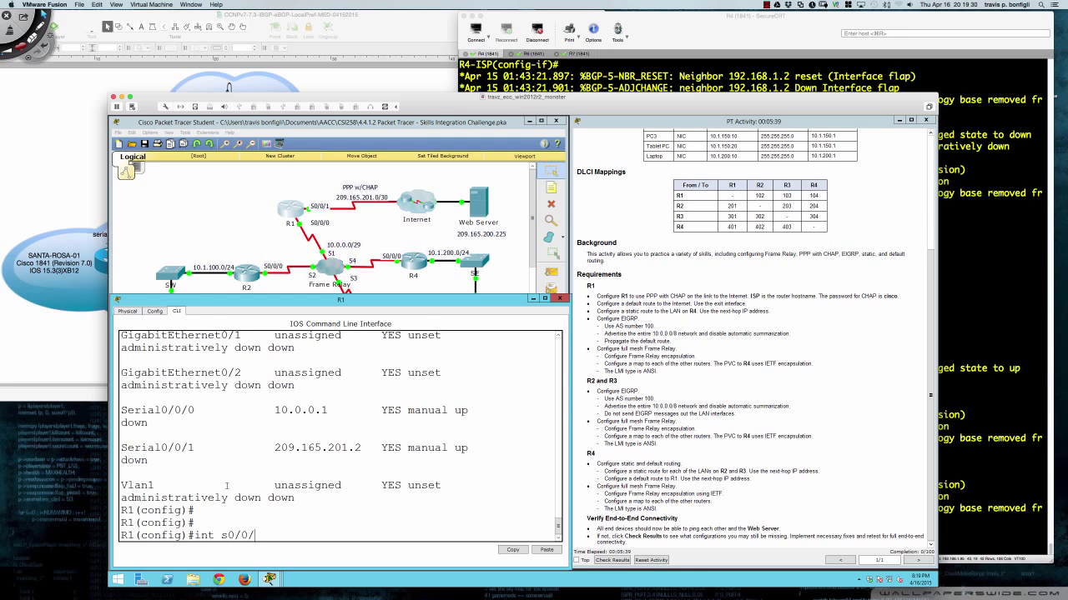
{"action": "key", "text": "Return"}
{"action": "key", "text": "Return"}
{"action": "key", "text": "Return"}
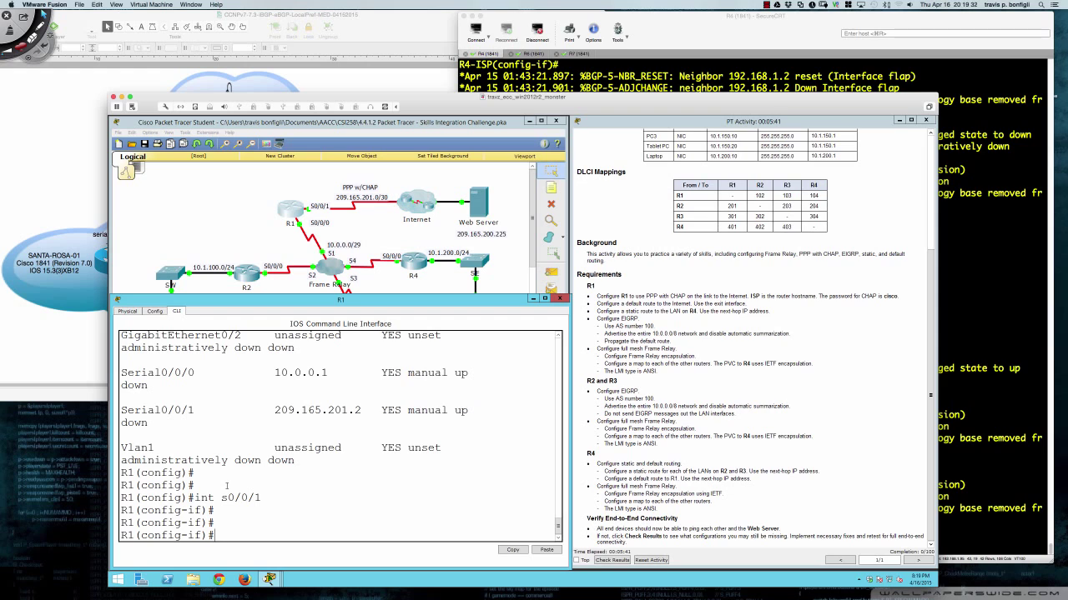
{"action": "type", "text": "enc"}
{"action": "key", "text": "Tab"}
{"action": "type", "text": "ppp"}
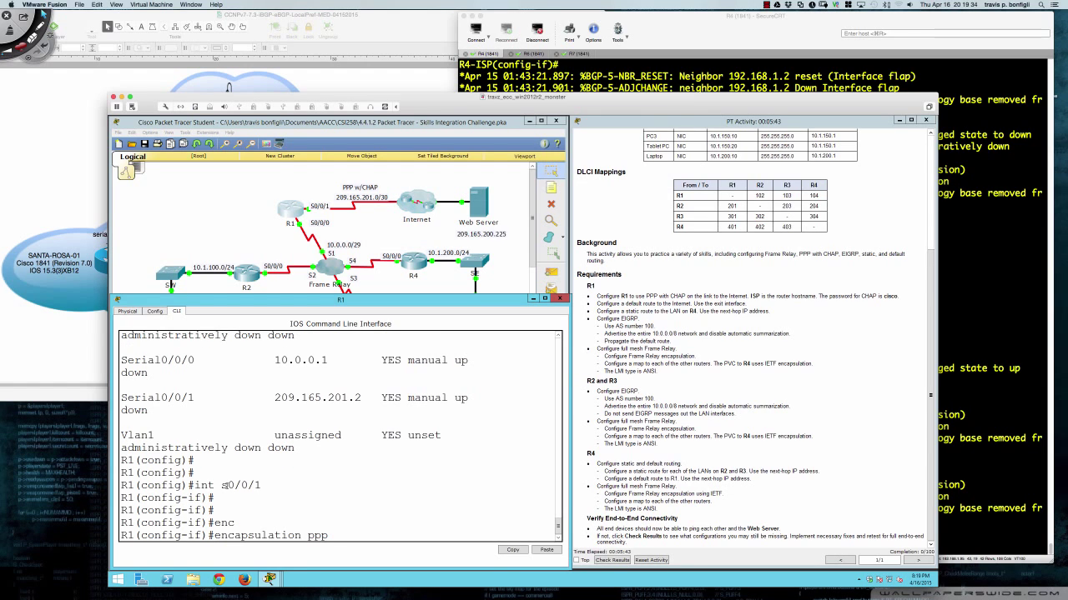
{"action": "key", "text": "BackSpace"}
{"action": "key", "text": "BackSpace"}
{"action": "key", "text": "BackSpace"}
{"action": "type", "text": "?"}
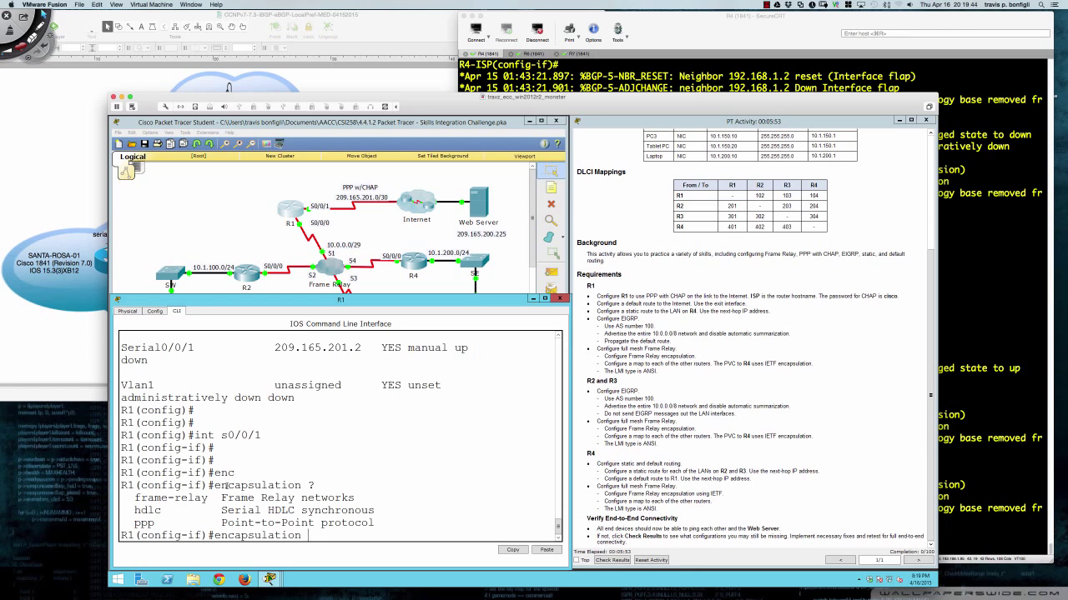
{"action": "type", "text": "ppp"}
{"action": "key", "text": "Return"}
Recheck the interface summary with do sh ip int b; Serial0/0/1 is still up, protocol down
{"action": "key", "text": "Return"}
{"action": "key", "text": "Return"}
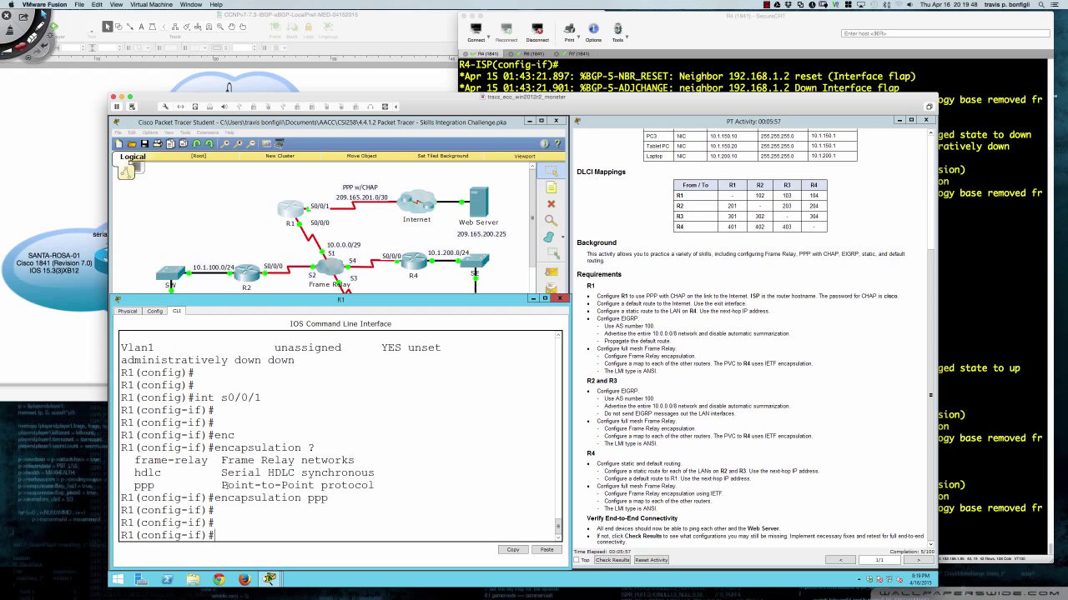
{"action": "type", "text": "do sh ip int b"}
{"action": "key", "text": "Return"}
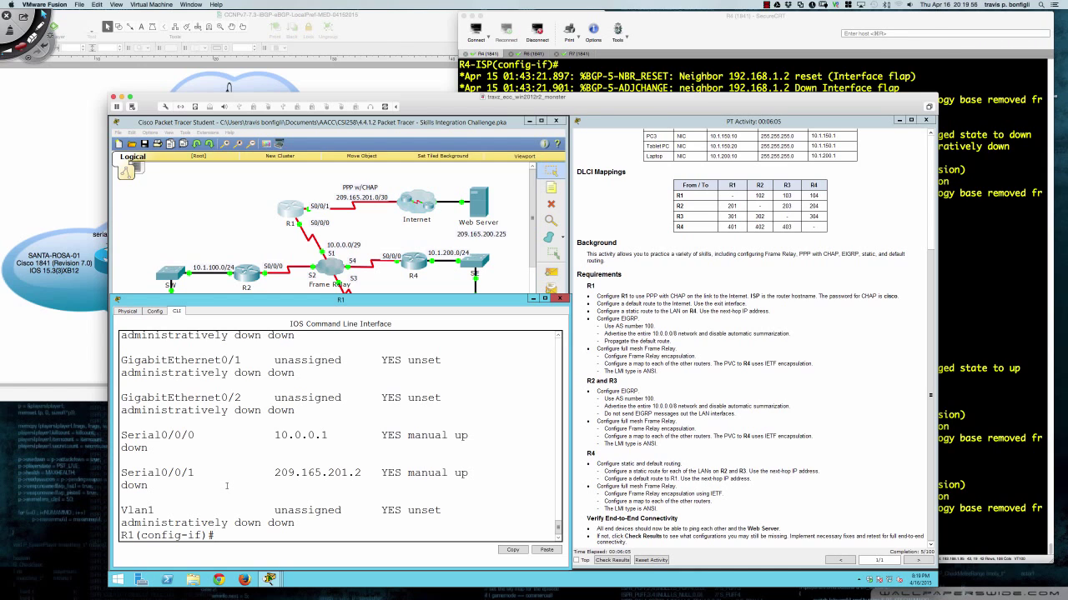
{"action": "key", "text": "Return"}
{"action": "key", "text": "Return"}
{"action": "key", "text": "Return"}
{"action": "type", "text": "ex"}
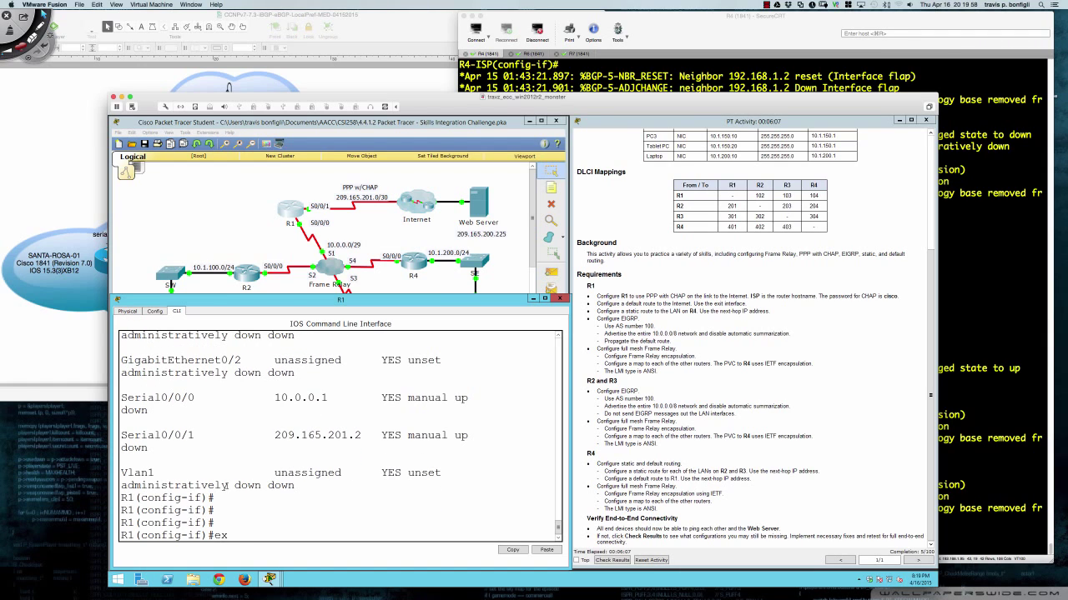
{"action": "key", "text": "BackSpace"}
{"action": "key", "text": "BackSpace"}
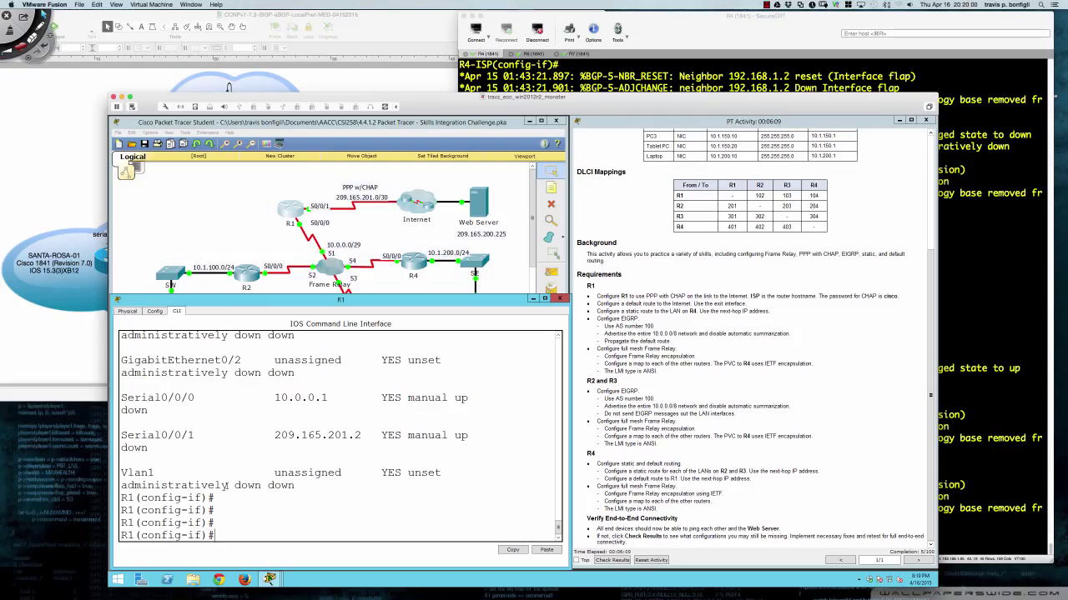
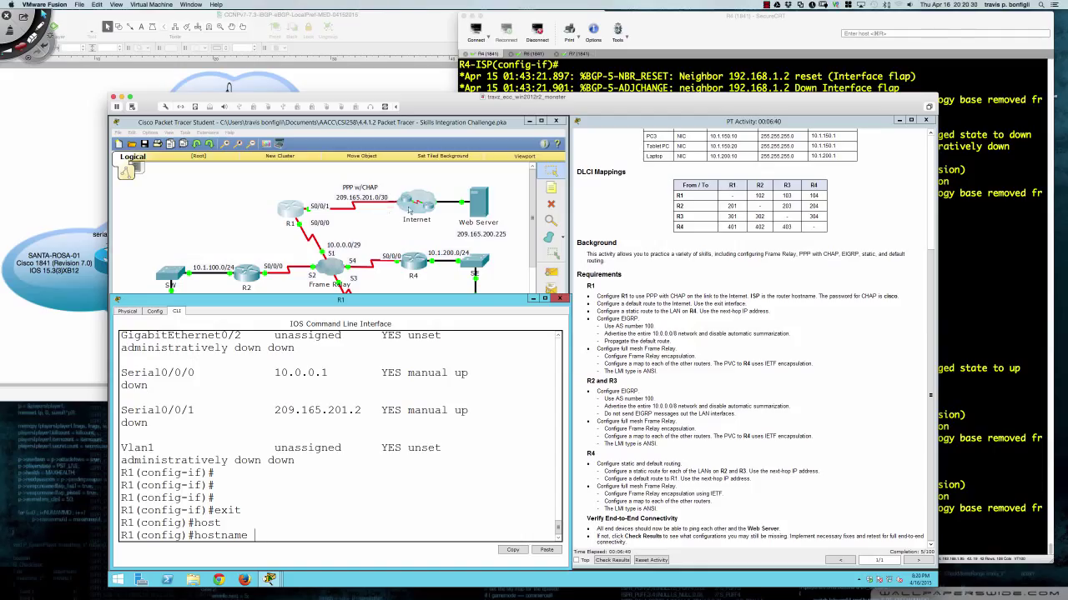
{"action": "left_click", "coordinate": [447, 497]}
{"action": "type", "text": "ISP pas"}
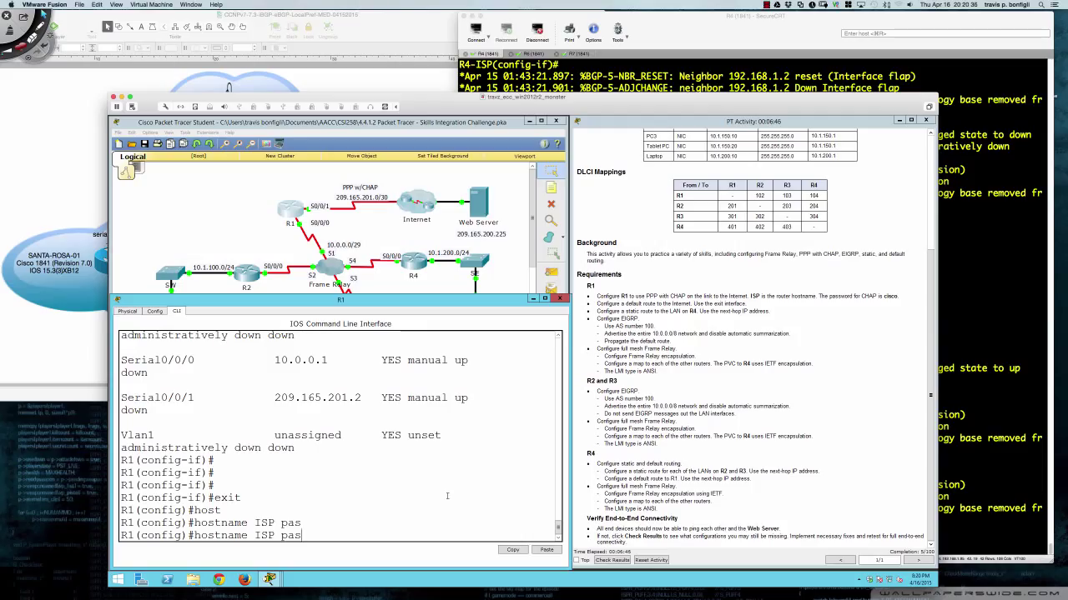
{"action": "type", "text": "sw"}
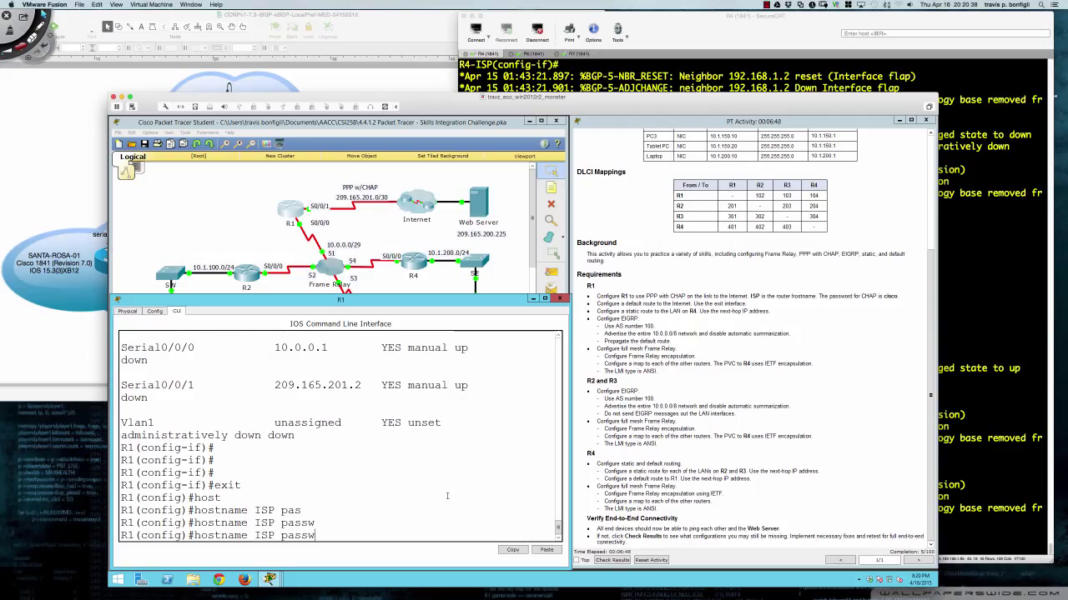
{"action": "type", "text": "ord cisco"}
{"action": "key", "text": "Return"}
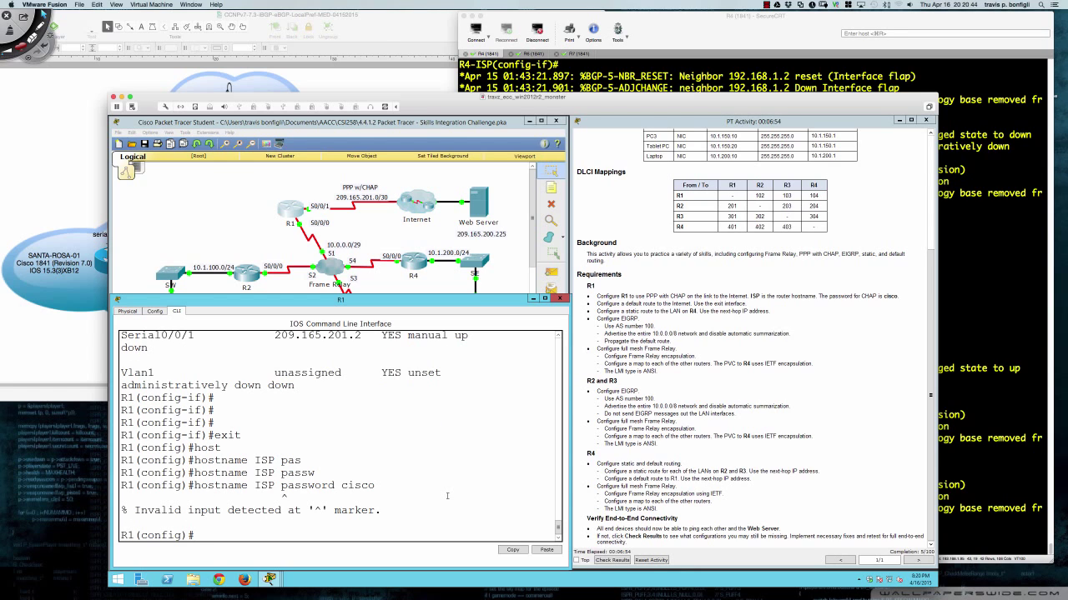
{"action": "type", "text": "user"}
{"action": "key", "text": "Tab"}
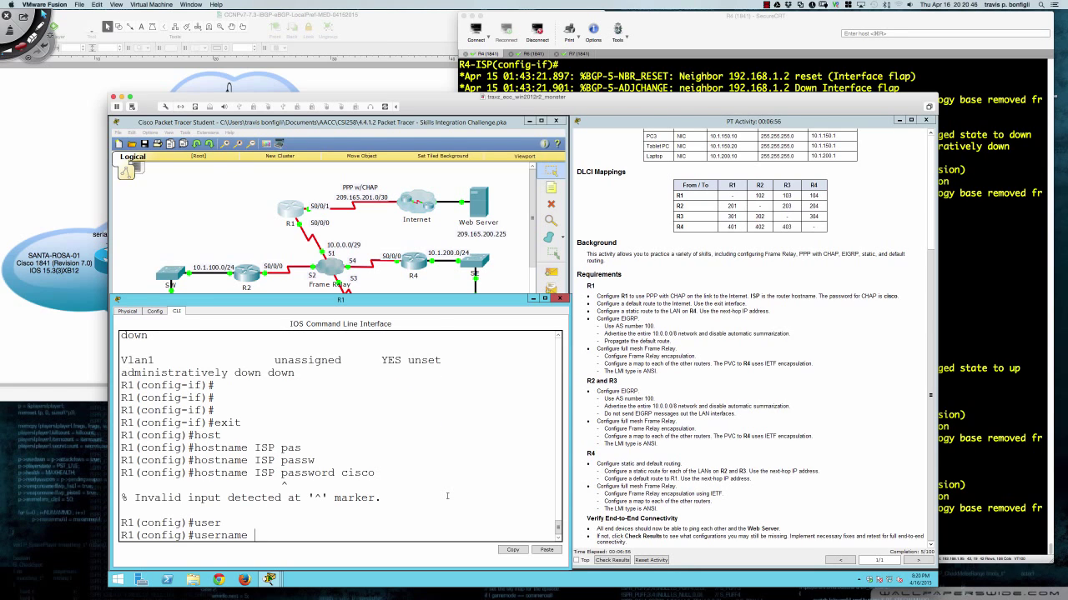
{"action": "type", "text": "ISP pas"}
{"action": "key", "text": "Tab"}
{"action": "type", "text": "cisco"}
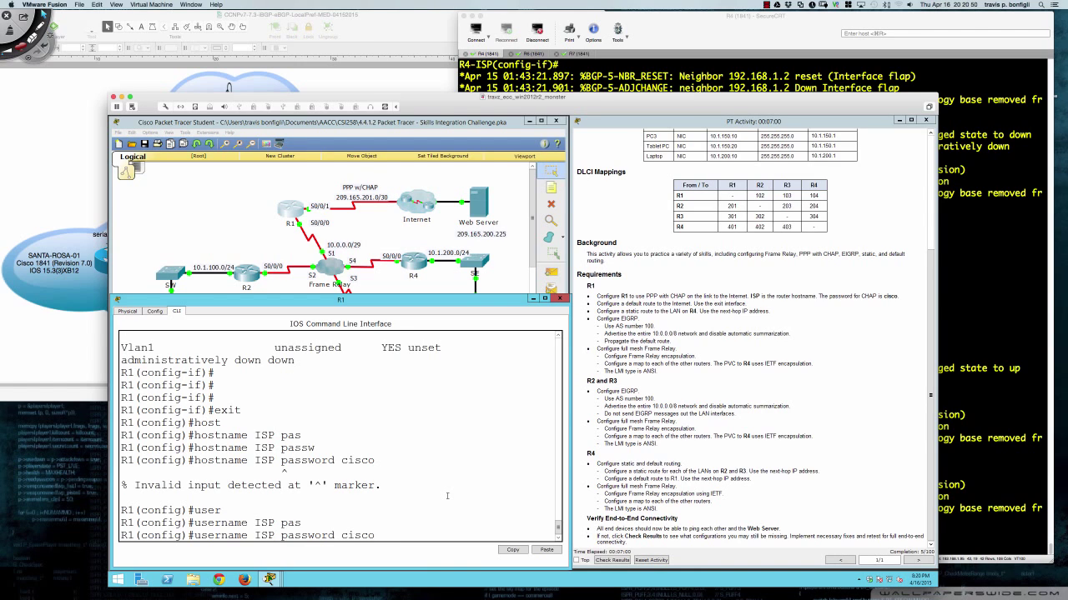
{"action": "key", "text": "Return"}
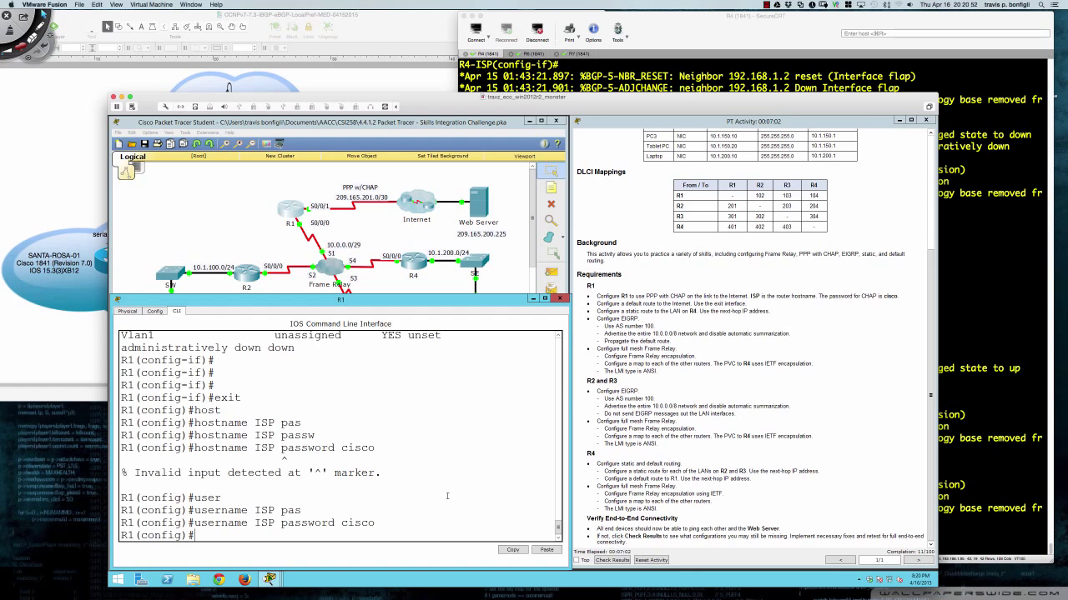
{"action": "key", "text": "Return"}
{"action": "key", "text": "Return"}
{"action": "key", "text": "Return"}
{"action": "key", "text": "Return"}
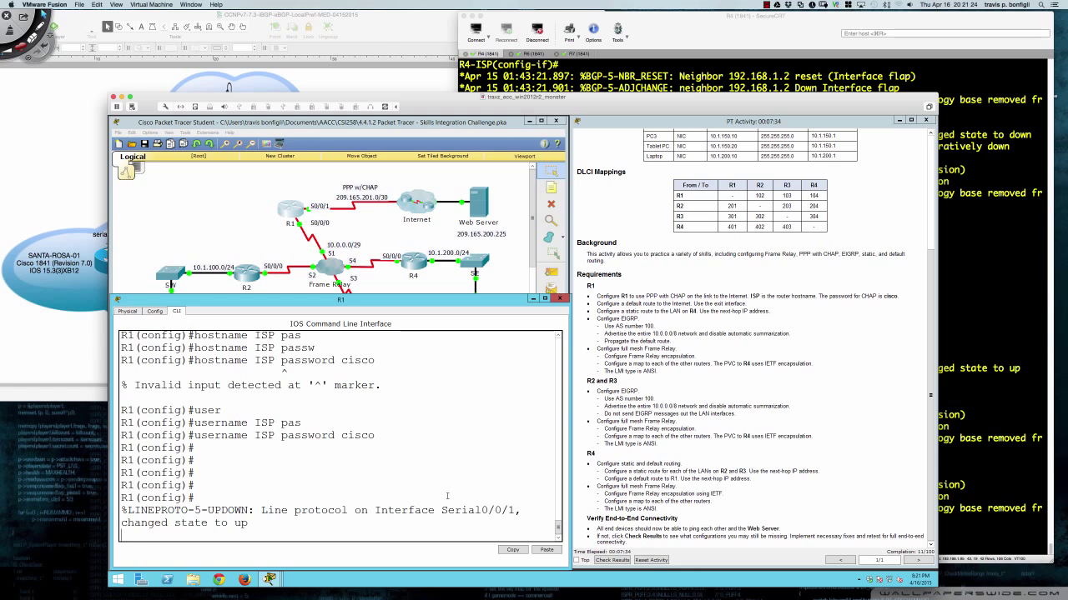
Check R1's brief interface status with 'do sh ip int bri'
{"action": "key", "text": "Return"}
{"action": "key", "text": "Return"}
{"action": "key", "text": "Return"}
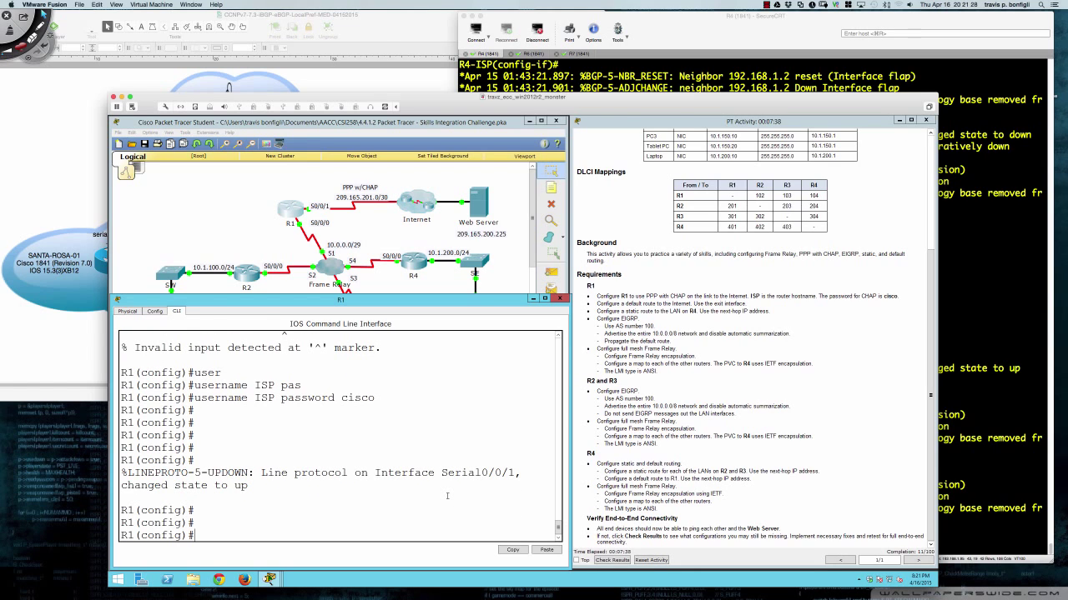
{"action": "type", "text": "do sh ip int bri"}
{"action": "key", "text": "Return"}
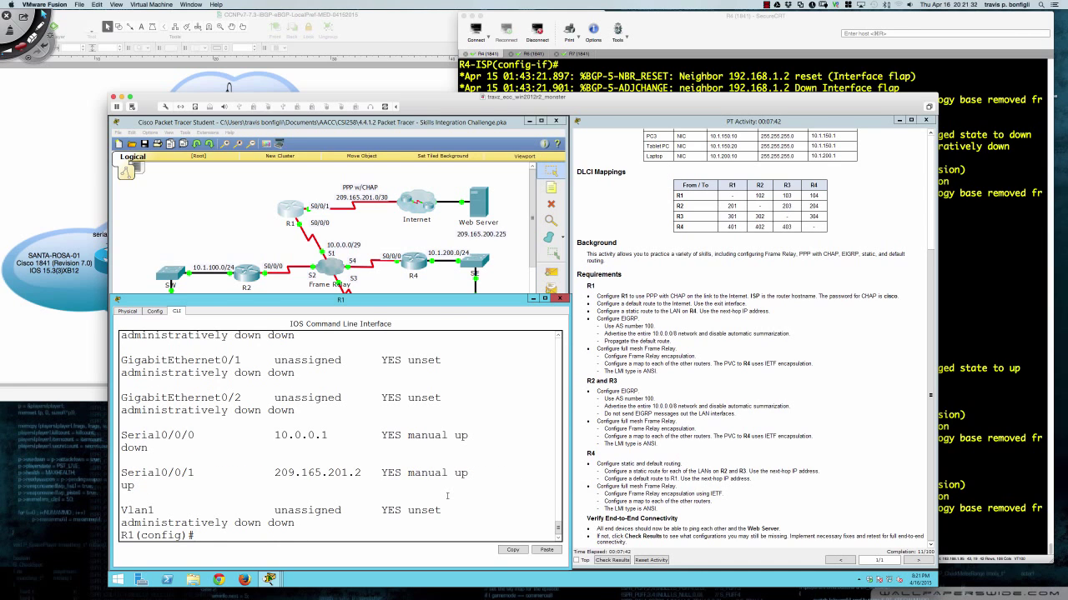
Ping 209.165.201.1 from R1
{"action": "type", "text": "do ping"}
{"action": "type", "text": " 209.165"}
{"action": "type", "text": ".200"}
{"action": "key", "text": "BackSpace"}
{"action": "key", "text": "BackSpace"}
{"action": "type", "text": "1.1"}
{"action": "key", "text": "Return"}
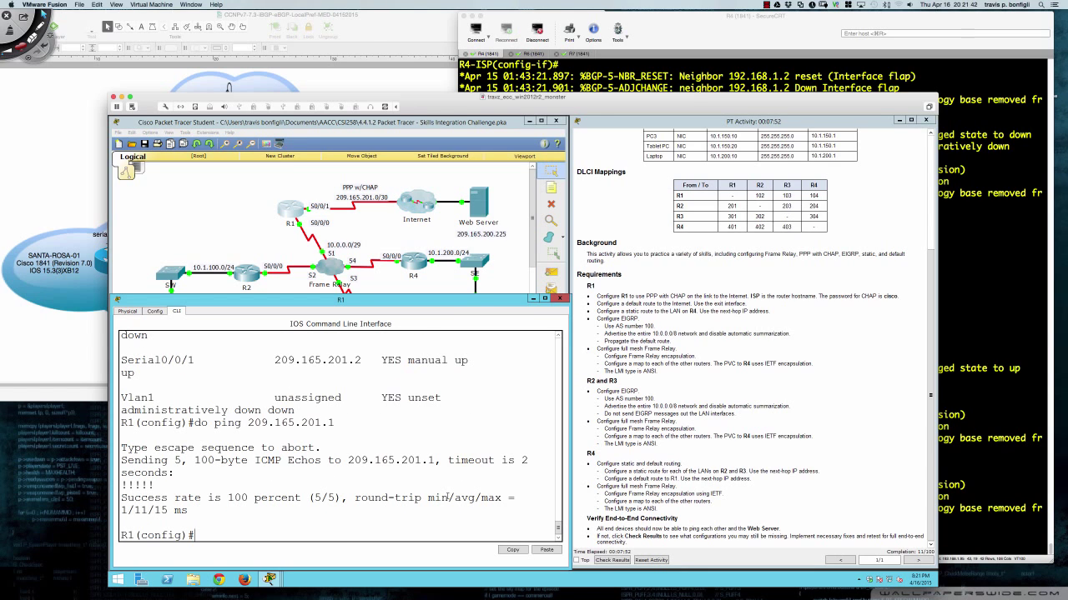
{"action": "key", "text": "Return"}
{"action": "key", "text": "Return"}
Show Serial0/0/1 details and highlight the Encapsulation PPP, LCP Open and CDPCP lines
{"action": "type", "text": "do s"}
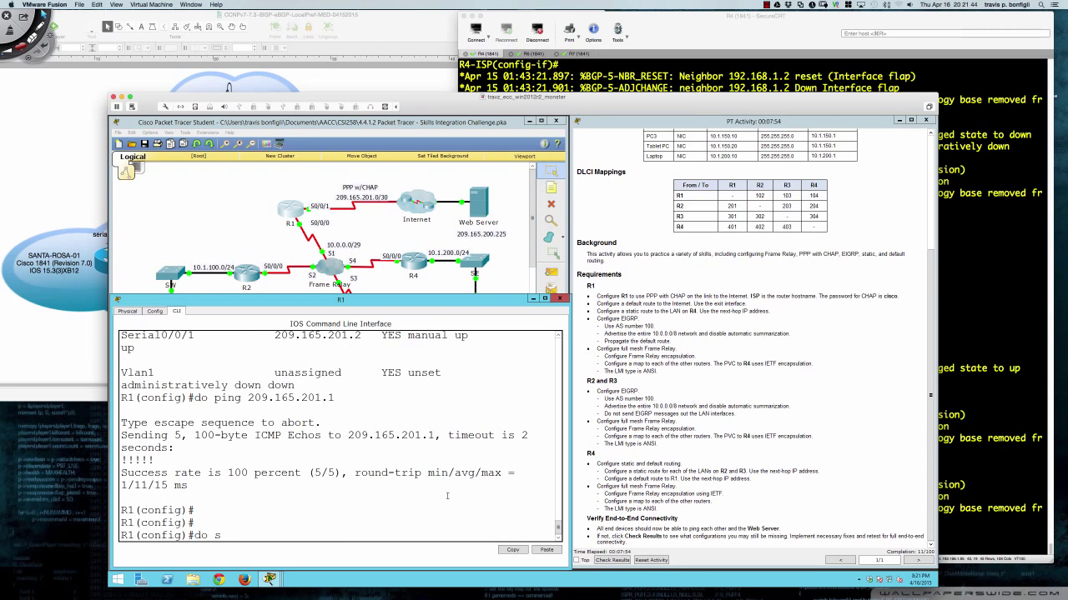
{"action": "type", "text": "h int s0/0/1"}
{"action": "key", "text": "Return"}
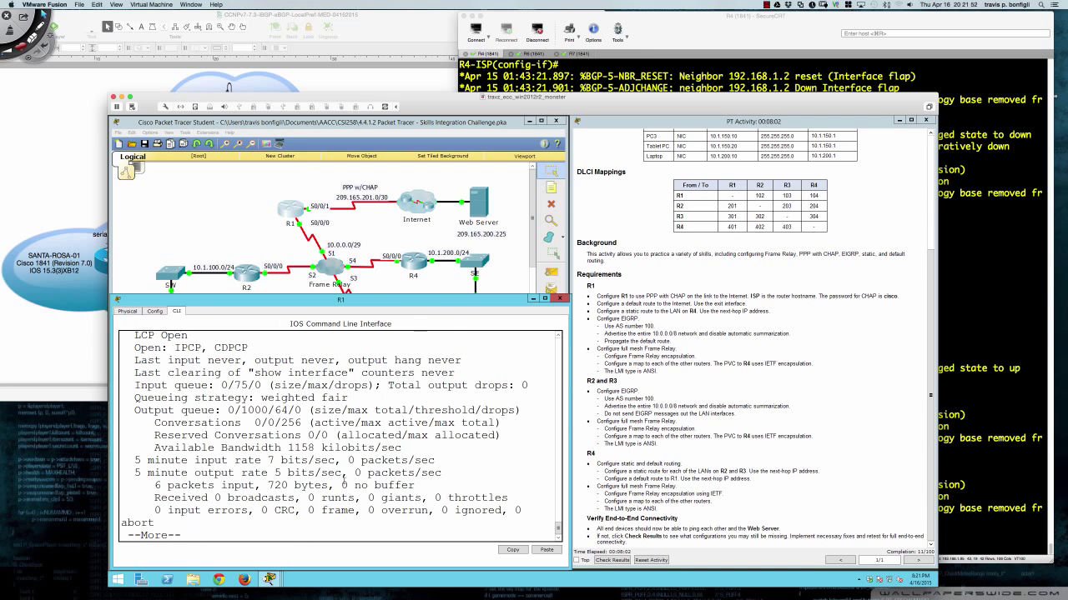
{"action": "scroll", "coordinate": [342, 473], "scroll_direction": "up", "scroll_amount": 2}
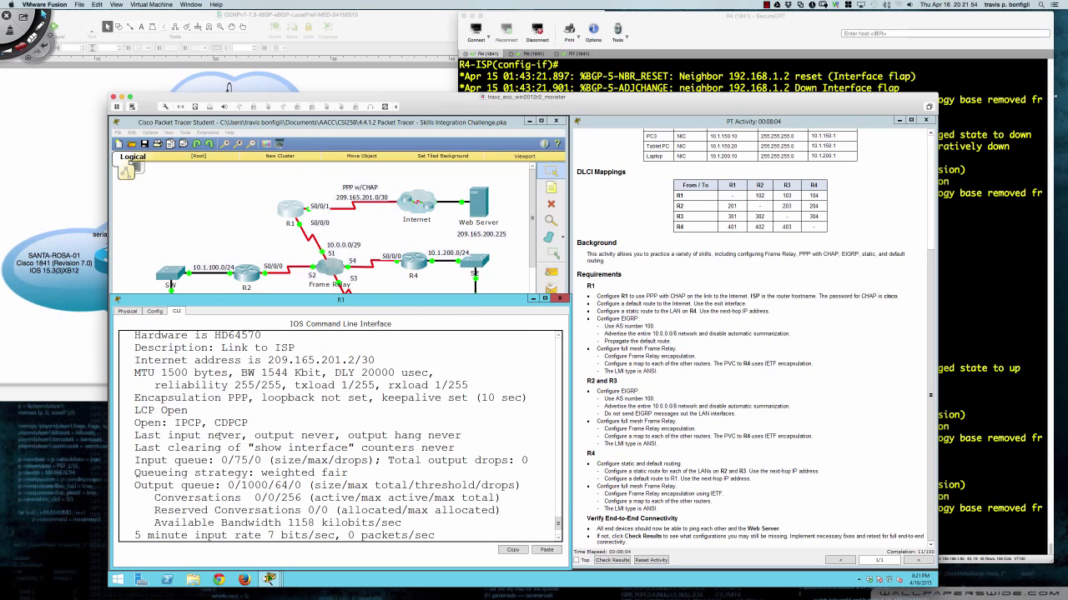
{"action": "left_click_drag", "start_coordinate": [134, 398], "coordinate": [251, 397]}
{"action": "left_click_drag", "start_coordinate": [135, 410], "coordinate": [249, 423]}
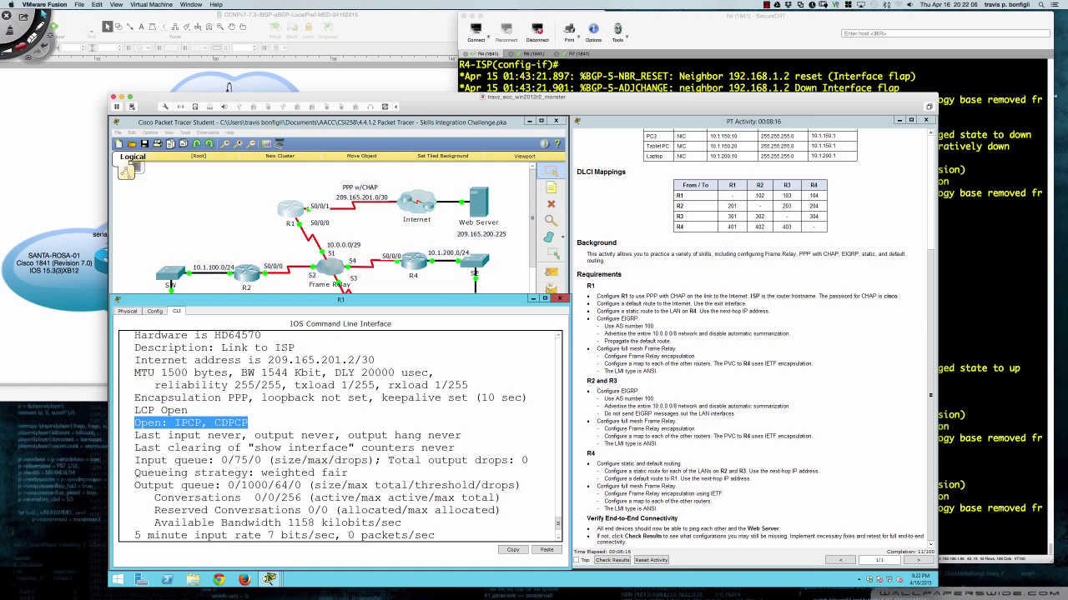
{"action": "left_click", "coordinate": [248, 423]}
{"action": "mouse_move", "coordinate": [227, 422]}
{"action": "left_mouse_down"}
{"action": "mouse_move", "coordinate": [249, 423]}
{"action": "mouse_move", "coordinate": [215, 422]}
{"action": "left_mouse_up"}
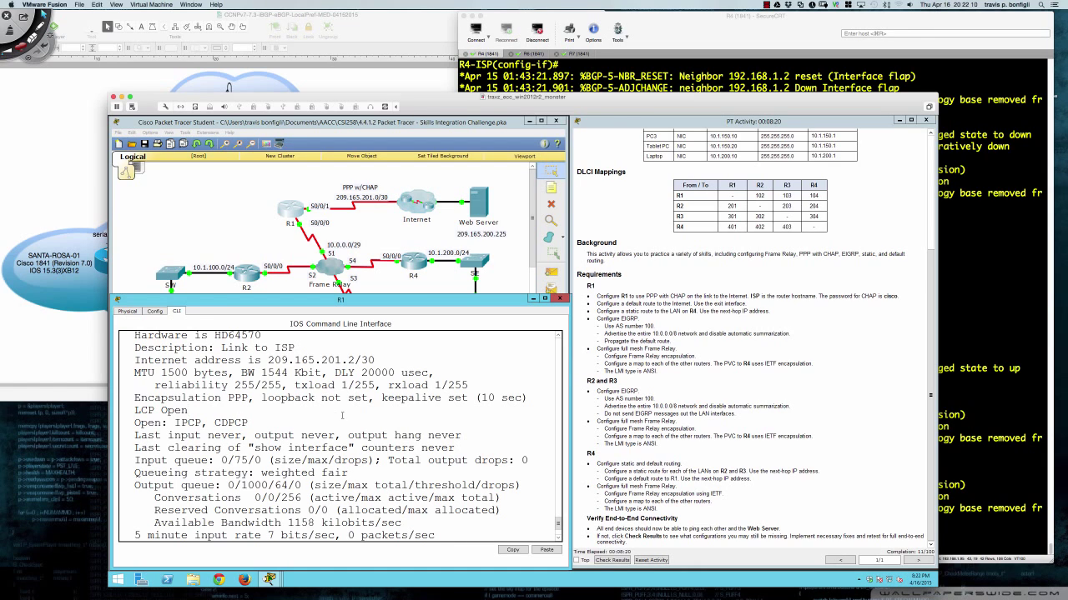
{"action": "key", "text": "ctrl+c"}
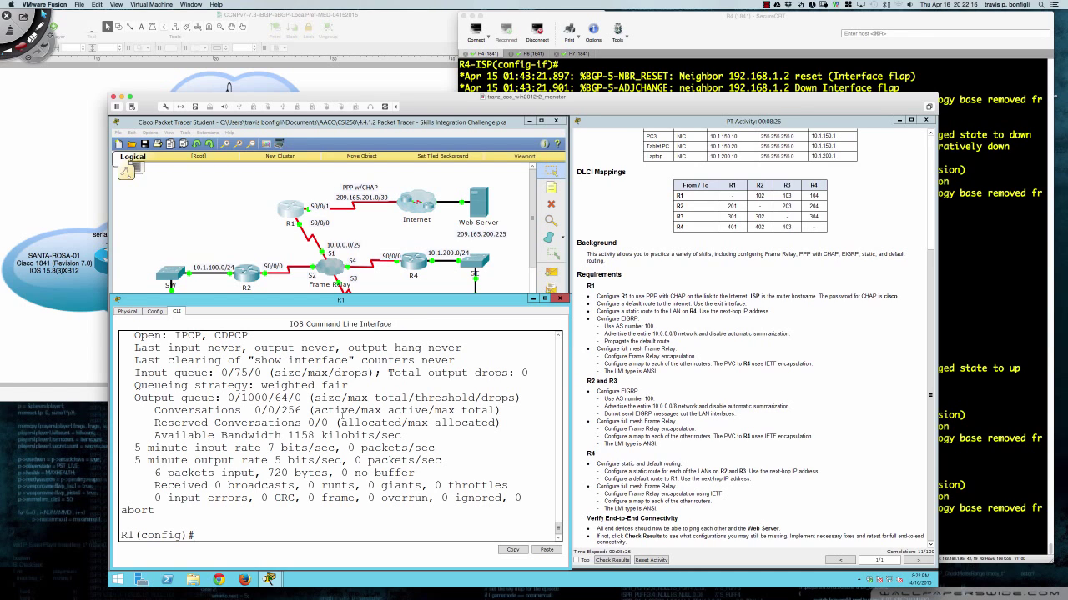
{"action": "key", "text": "Return"}
{"action": "key", "text": "Return"}
{"action": "key", "text": "Return"}
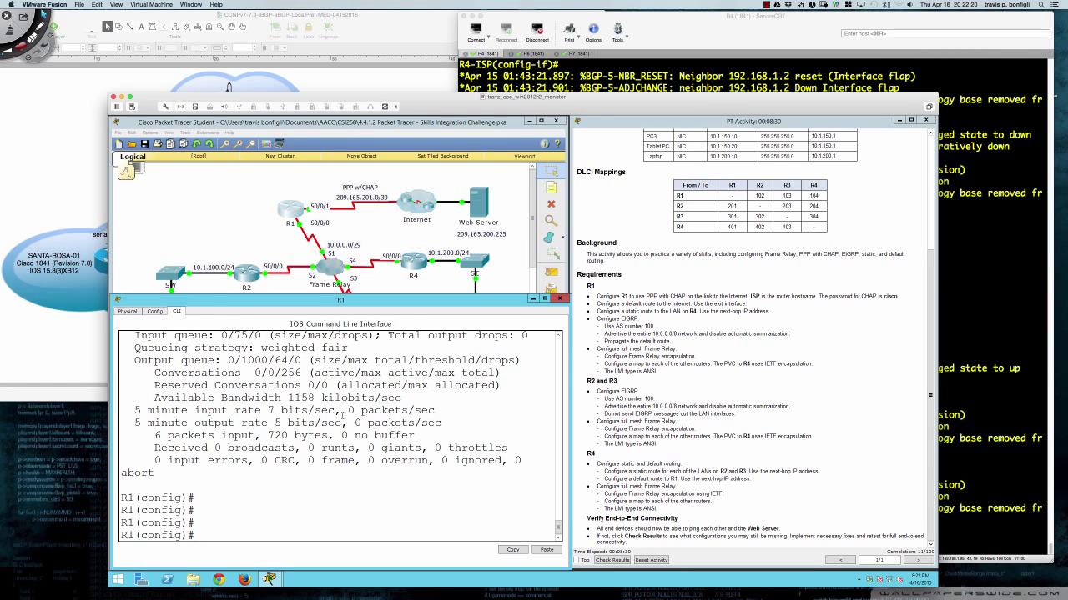
Enter 'ip route 0.0.0.0 0.0.0.0 s0/0/1' on R1
{"action": "type", "text": "ip route 0.0.0.0 0.0.0.0 s0/0/"}
{"action": "type", "text": "1"}
{"action": "key", "text": "Return"}
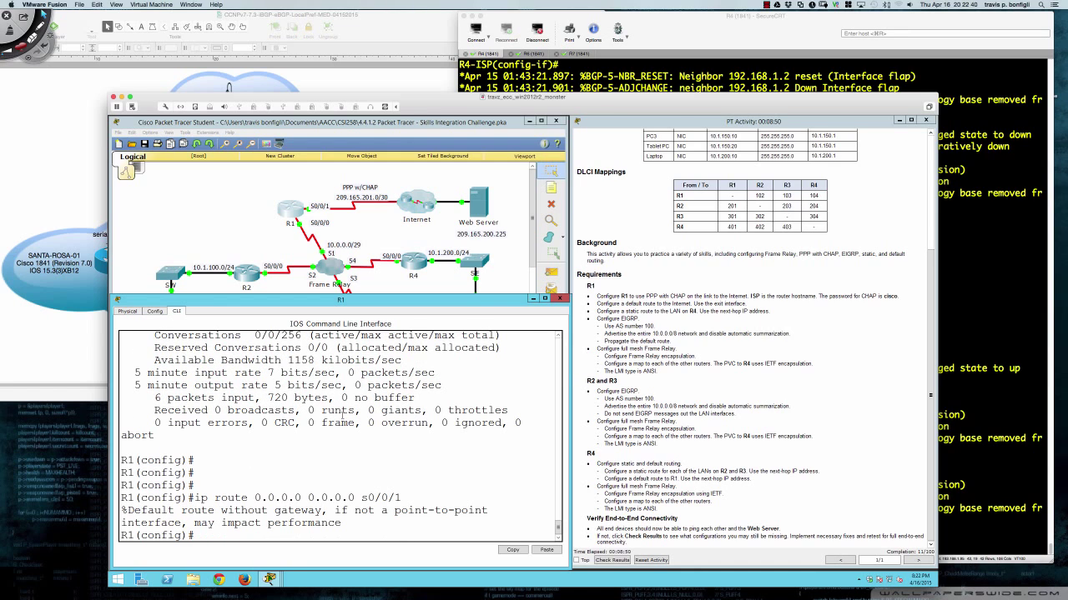
{"action": "key", "text": "Return"}
{"action": "key", "text": "Return"}
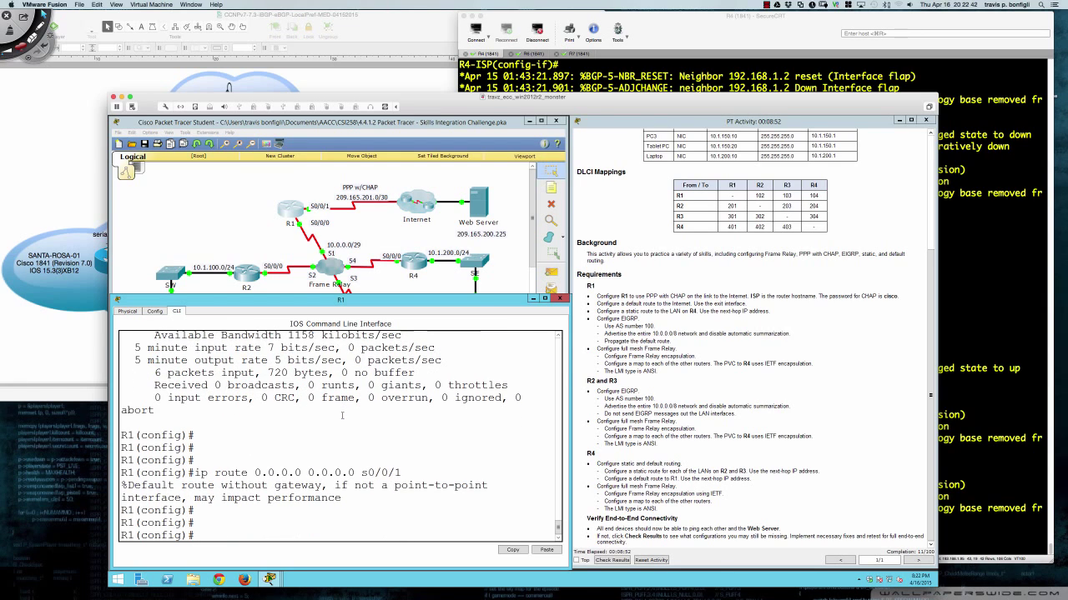
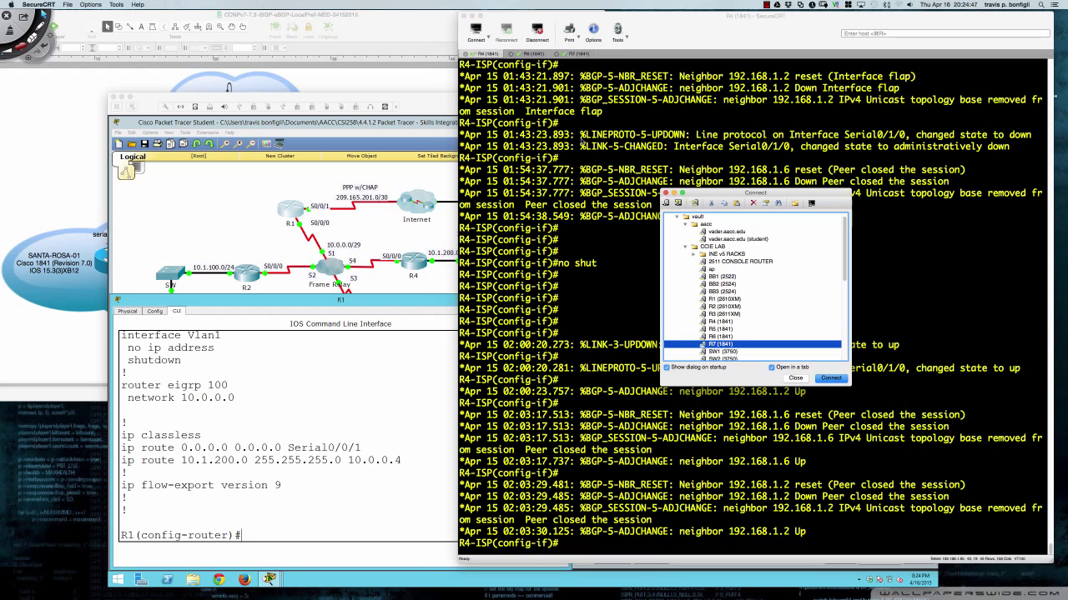
Connect to the SW2 (3750) switch console and enter privileged mode with en
{"action": "scroll", "coordinate": [731, 353], "scroll_direction": "down", "scroll_amount": 2}
{"action": "scroll", "coordinate": [731, 353], "scroll_direction": "down", "scroll_amount": 2}
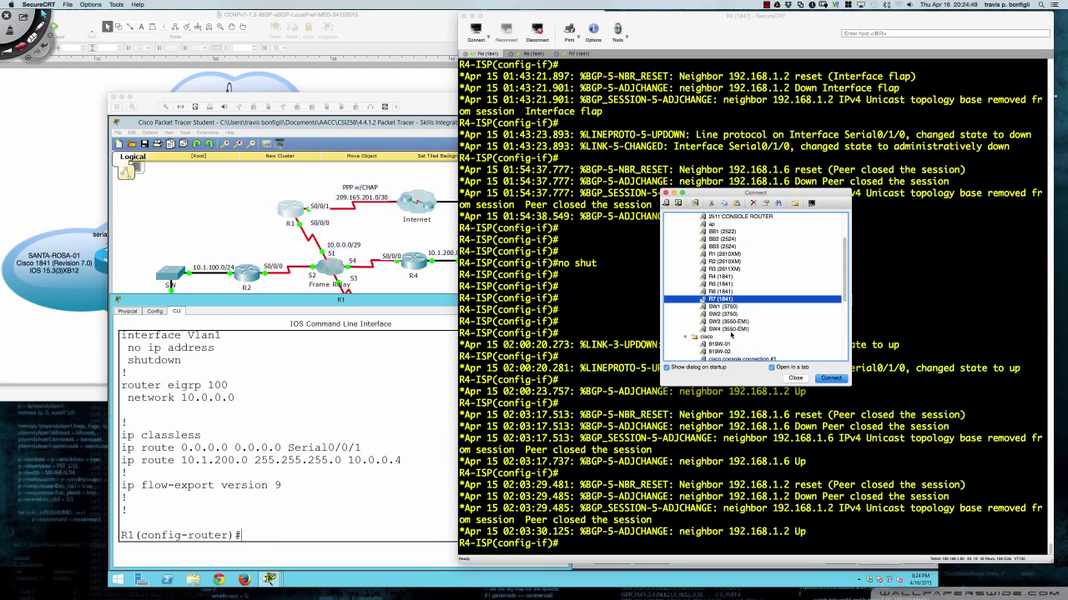
{"action": "left_click", "coordinate": [725, 314]}
{"action": "double_click", "coordinate": [726, 314]}
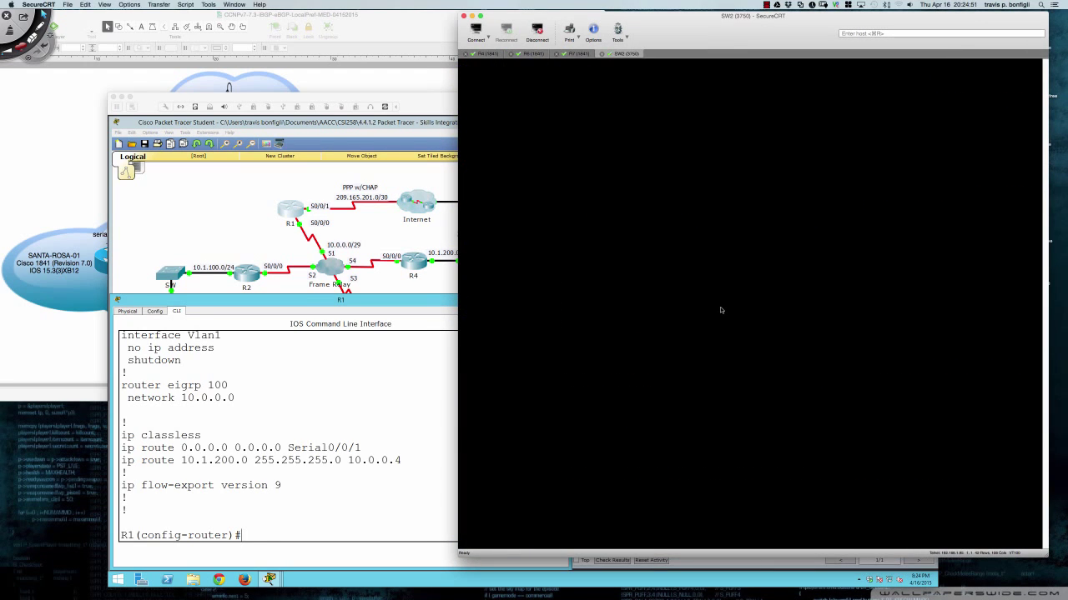
{"action": "key", "text": "Return"}
{"action": "key", "text": "Return"}
{"action": "key", "text": "Return"}
{"action": "key", "text": "Return"}
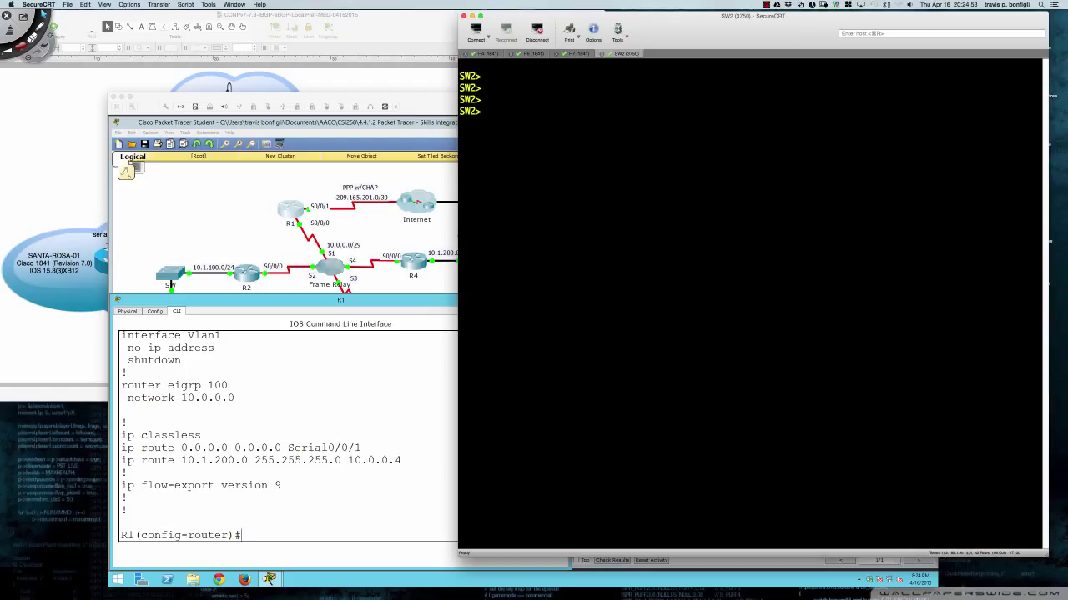
{"action": "type", "text": "en"}
{"action": "key", "text": "Return"}
Run show ip int bri on SW2, then try entering configuration mode
{"action": "type", "text": "do sh ip int bri"}
{"action": "key", "text": "Return"}
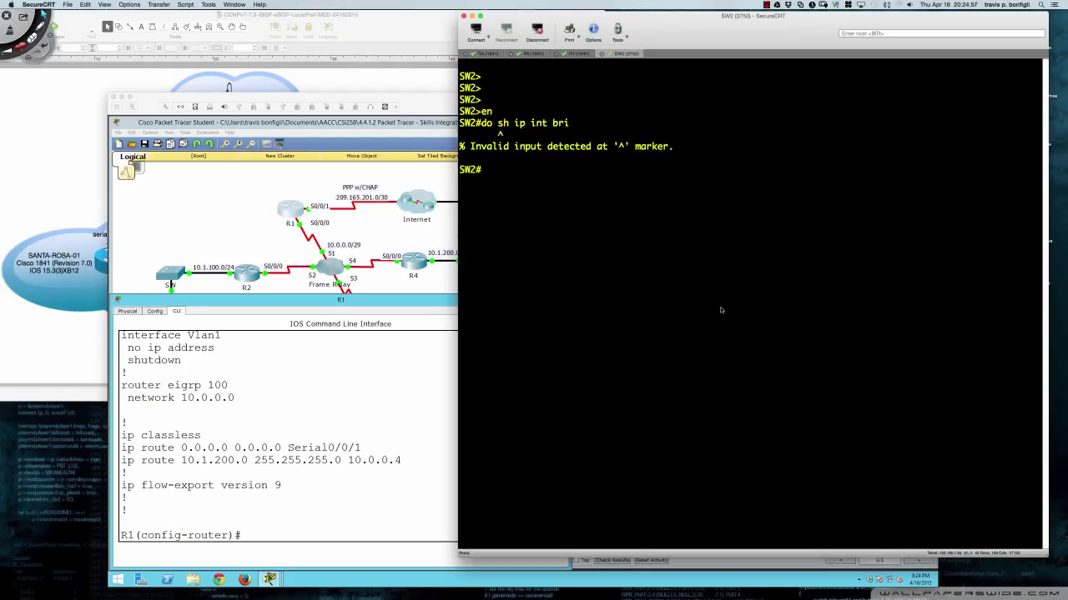
{"action": "key", "text": "Up"}
{"action": "key", "text": "ctrl+a"}
{"action": "key", "text": "Right"}
{"action": "key", "text": "Right"}
{"action": "key", "text": "Right"}
{"action": "key", "text": "BackSpace"}
{"action": "key", "text": "BackSpace"}
{"action": "key", "text": "BackSpace"}
{"action": "key", "text": "Return"}
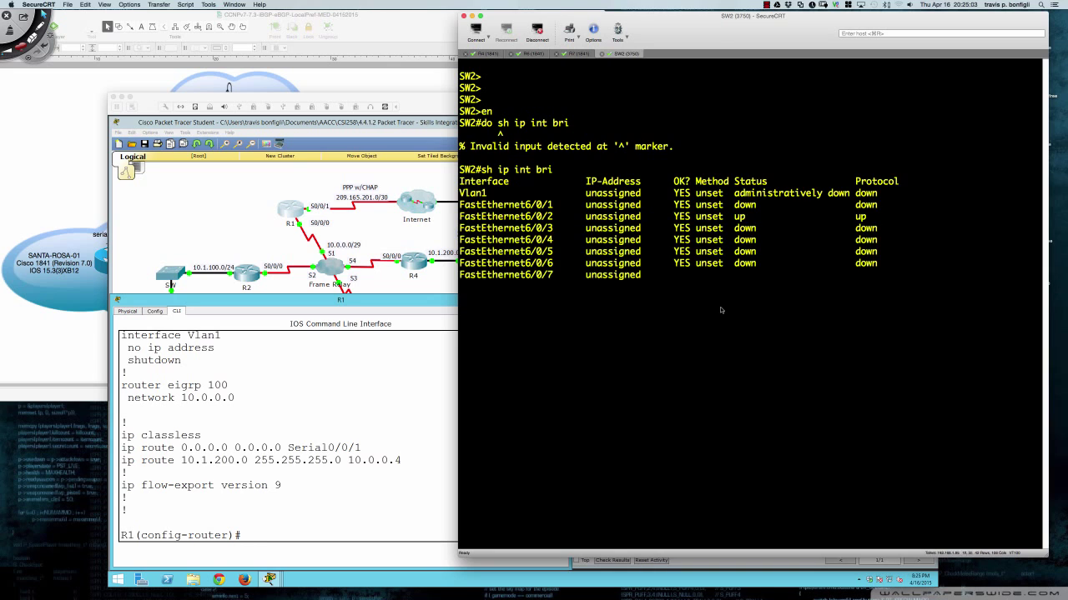
{"action": "key", "text": "q"}
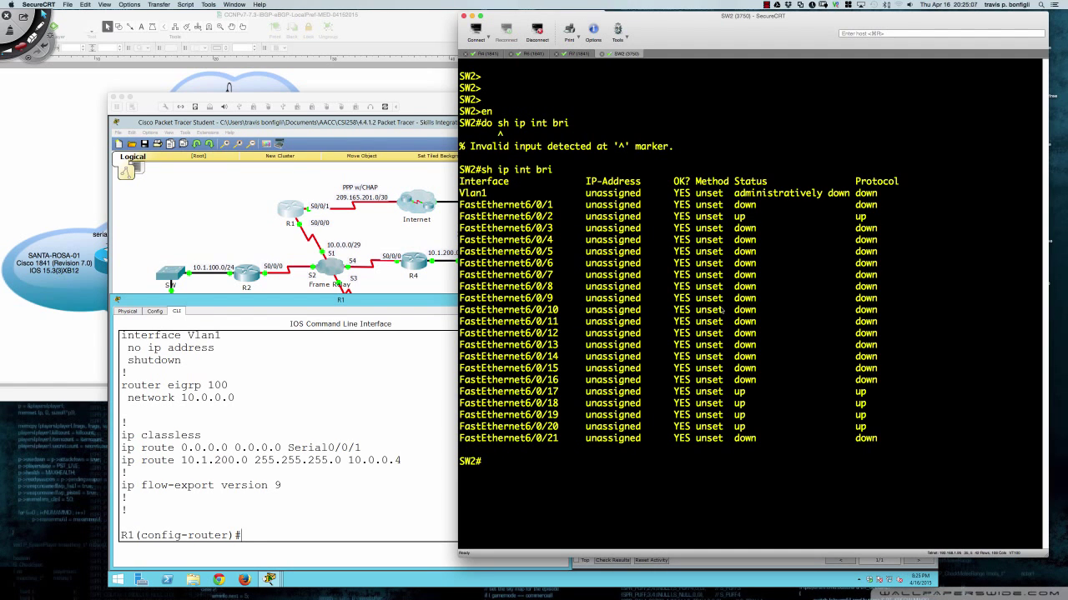
{"action": "type", "text": "con ft"}
{"action": "key", "text": "Return"}
Enter configuration of interface fa6/0/6 and attempt switchport port-security
{"action": "type", "text": "conf t"}
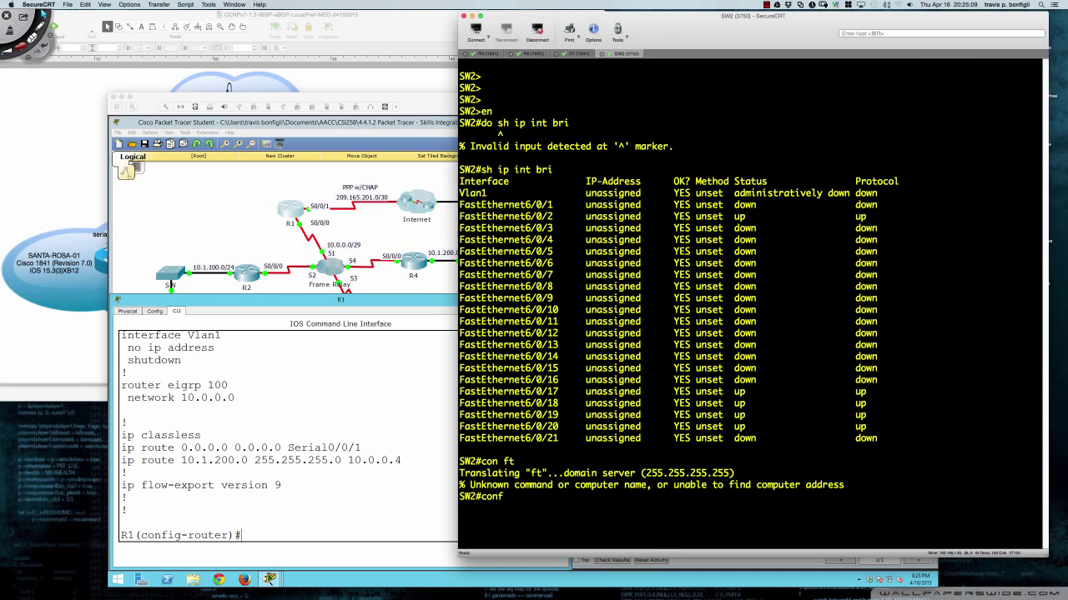
{"action": "key", "text": "Return"}
{"action": "type", "text": "int fa6/0/"}
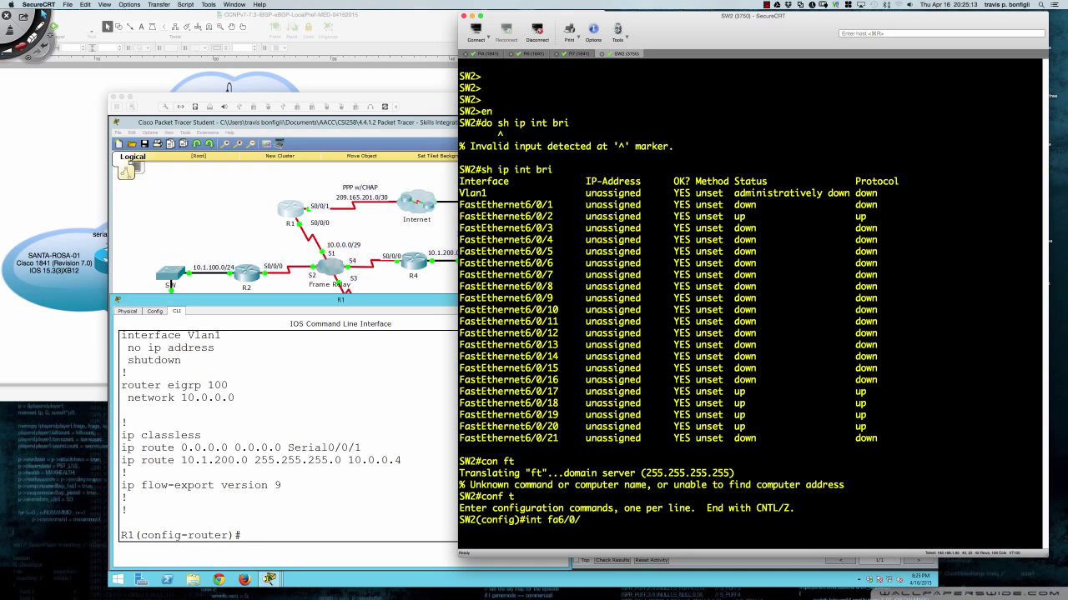
{"action": "type", "text": "6"}
{"action": "key", "text": "Return"}
{"action": "type", "text": "swi"}
{"action": "key", "text": "Tab"}
{"action": "type", "text": "por"}
{"action": "key", "text": "Tab"}
{"action": "key", "text": "Return"}
{"action": "key", "text": "Return"}
{"action": "key", "text": "Return"}
{"action": "key", "text": "Return"}
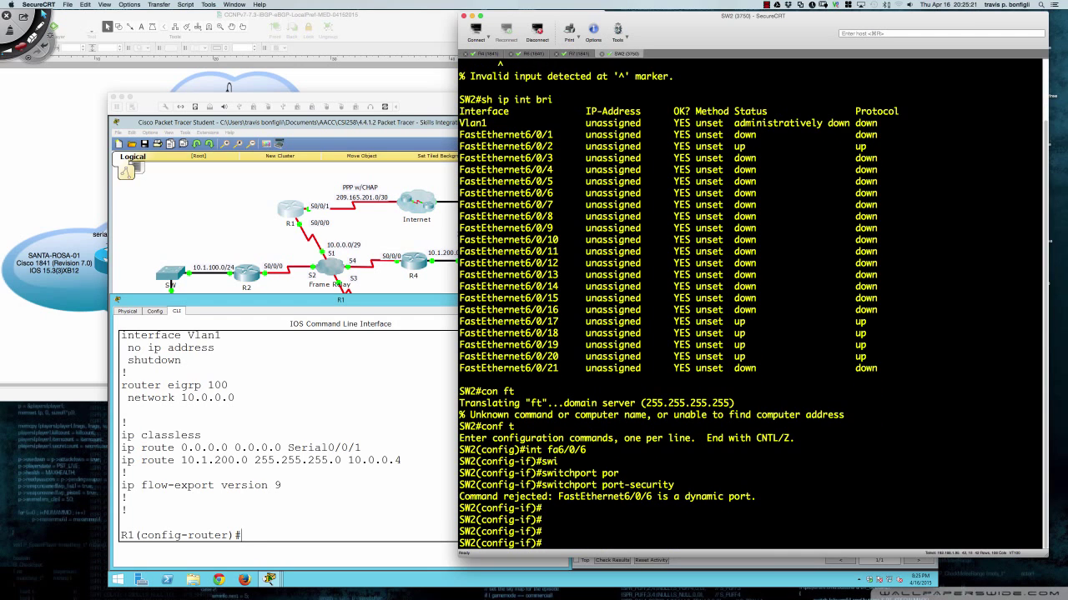
Set fa6/0/6 to switchport mode access, enable port-security, and run do sh run int fa6/0/6
{"action": "type", "text": "swi"}
{"action": "key", "text": "Tab"}
{"action": "type", "text": "mode access"}
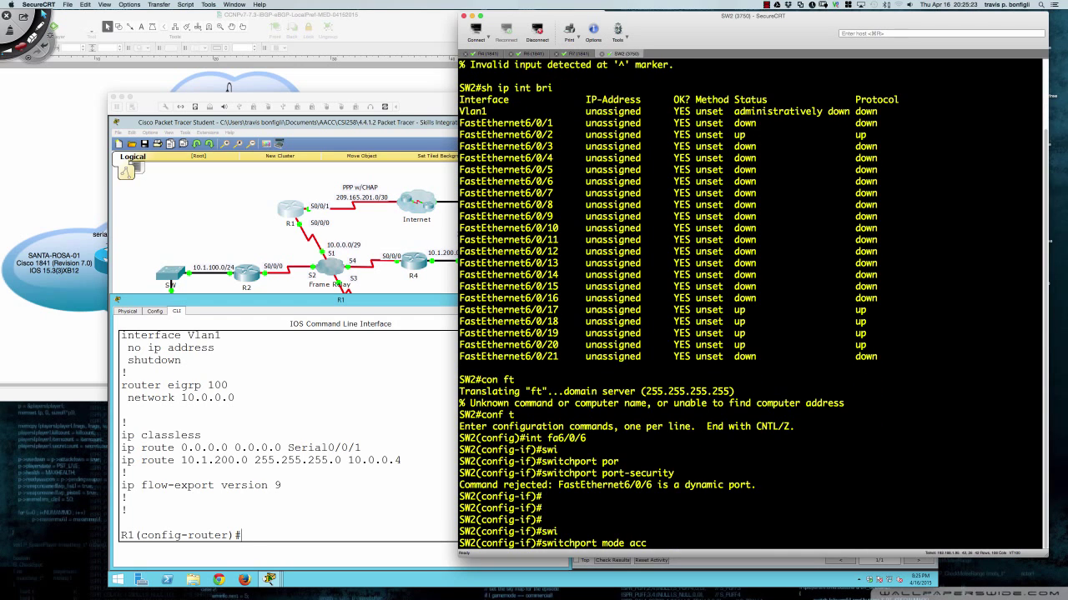
{"action": "key", "text": "Tab"}
{"action": "key", "text": "Return"}
{"action": "type", "text": "switchport port-security"}
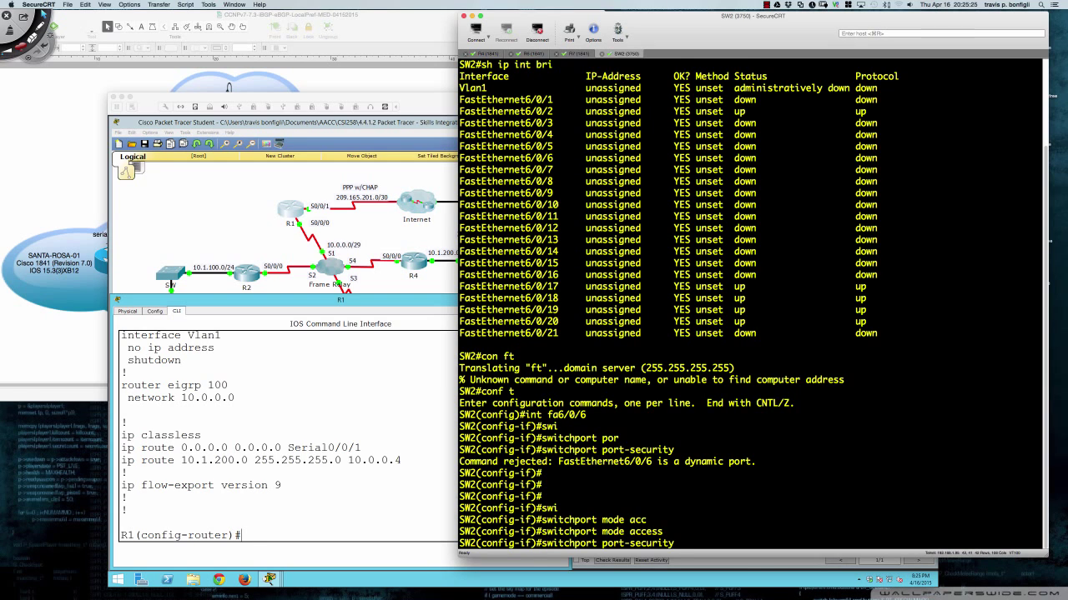
{"action": "key", "text": "Return"}
{"action": "key", "text": "Return"}
{"action": "key", "text": "Return"}
{"action": "key", "text": "Return"}
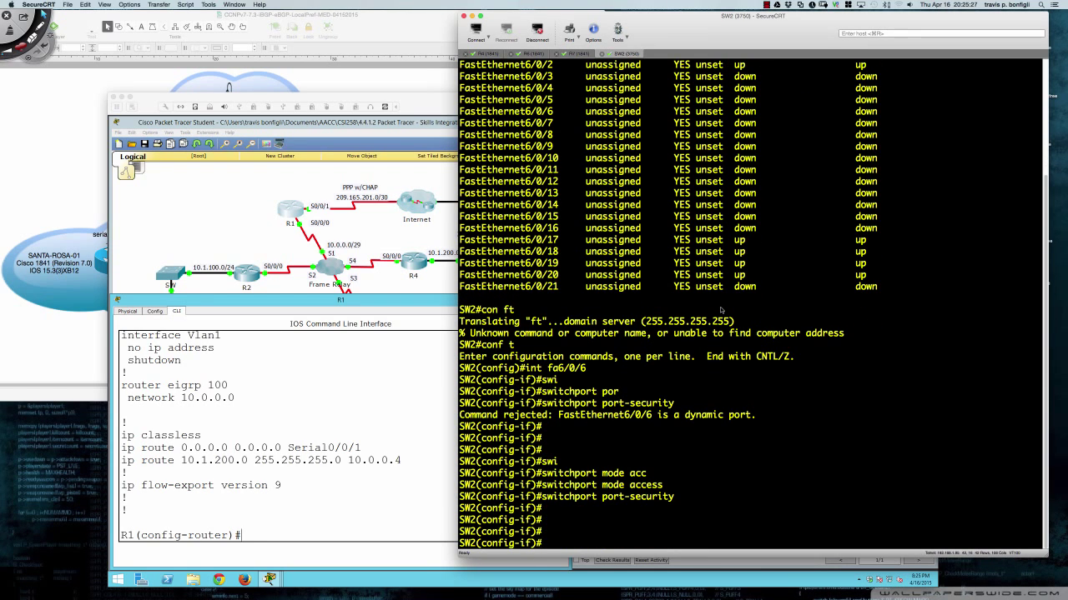
{"action": "type", "text": "do sh run int fa6/0/6"}
{"action": "key", "text": "Return"}
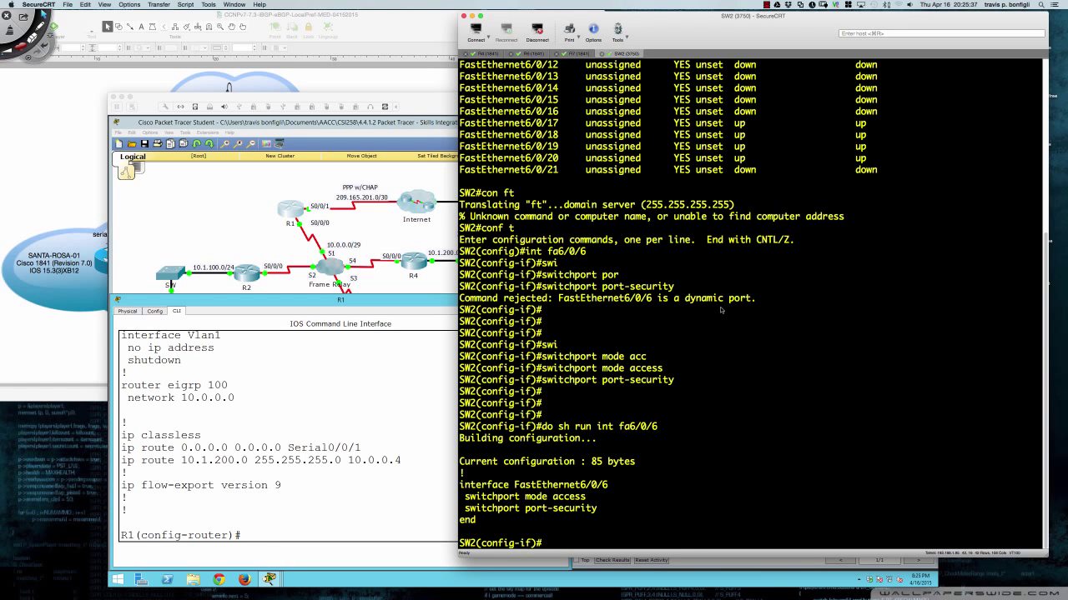
Set switchport port-security maximum 1 on fa6/0/6
{"action": "type", "text": "swi"}
{"action": "key", "text": "Tab"}
{"action": "type", "text": "por"}
{"action": "key", "text": "Tab"}
{"action": "type", "text": "mac"}
{"action": "key", "text": "Tab"}
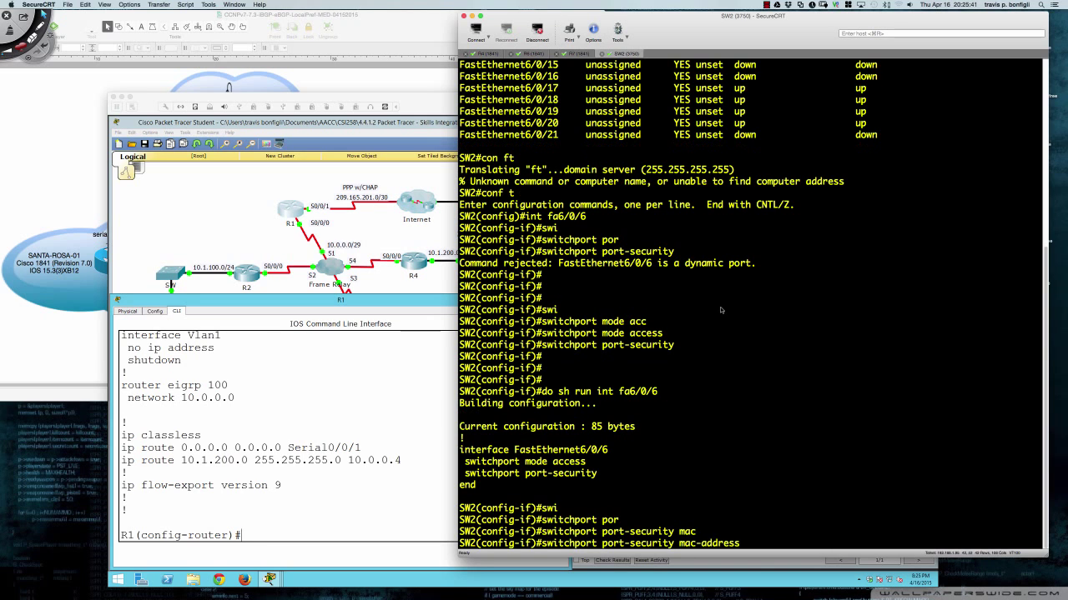
{"action": "key", "text": "BackSpace"}
{"action": "key", "text": "BackSpace"}
{"action": "key", "text": "BackSpace"}
{"action": "key", "text": "BackSpace"}
{"action": "key", "text": "BackSpace"}
{"action": "key", "text": "BackSpace"}
{"action": "key", "text": "BackSpace"}
{"action": "key", "text": "BackSpace"}
{"action": "key", "text": "BackSpace"}
{"action": "key", "text": "BackSpace"}
{"action": "key", "text": "BackSpace"}
{"action": "key", "text": "BackSpace"}
{"action": "type", "text": "?max"}
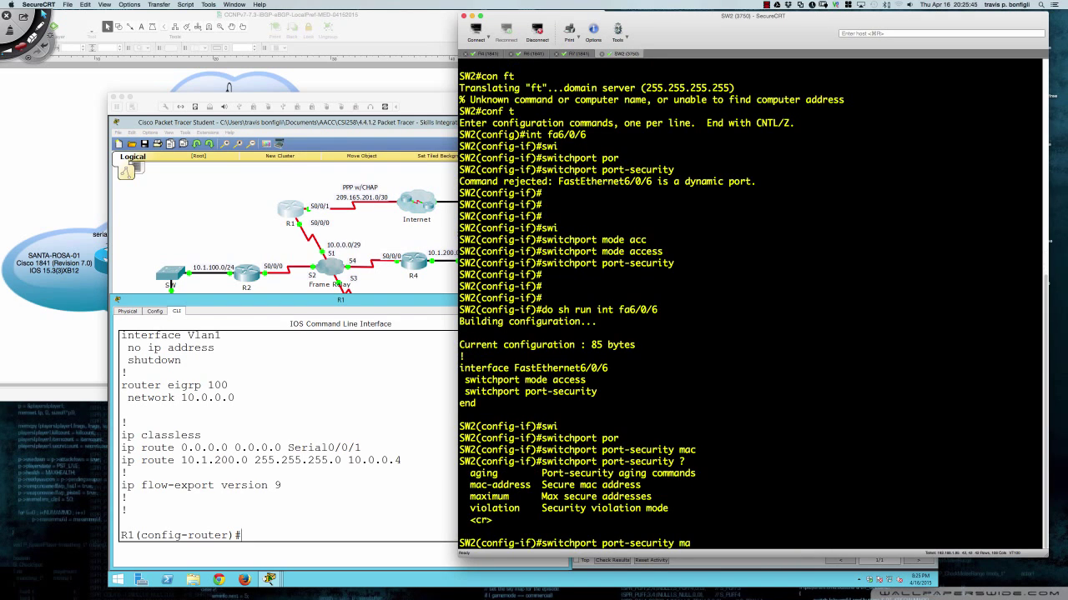
{"action": "key", "text": "Tab"}
{"action": "type", "text": "?"}
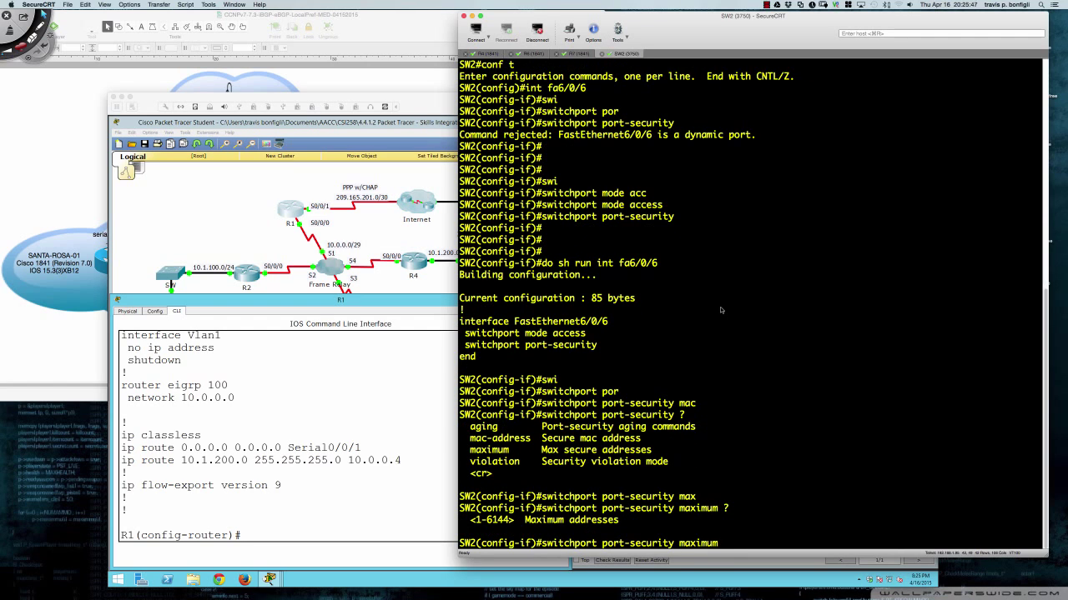
{"action": "type", "text": "1"}
{"action": "key", "text": "Return"}
Recheck fa6/0/6's running config, then bring the Packet Tracer lab window forward
{"action": "key", "text": "Return"}
{"action": "key", "text": "Return"}
{"action": "key", "text": "Return"}
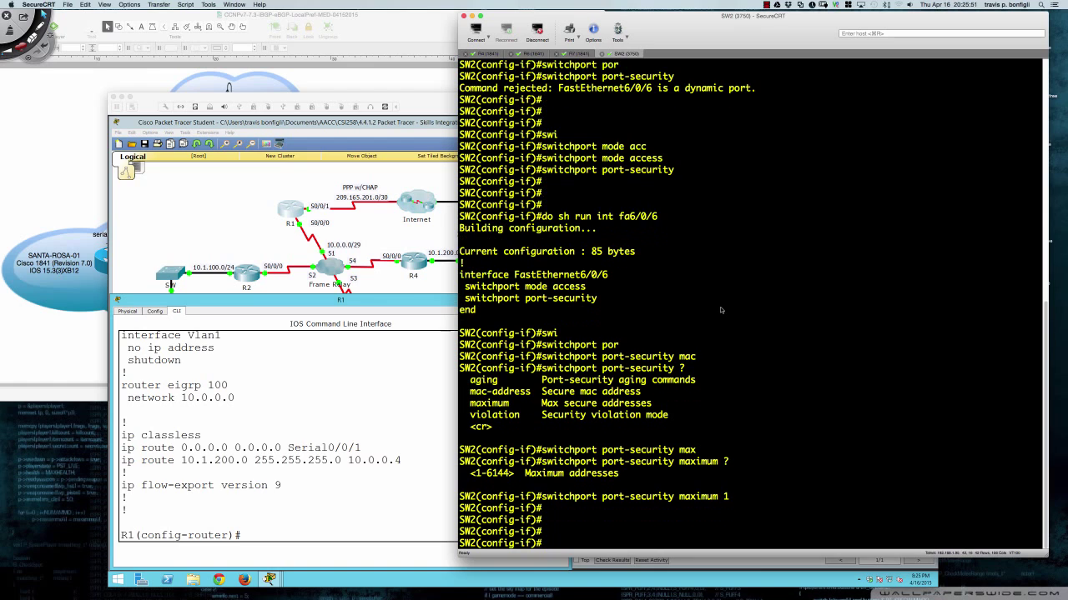
{"action": "type", "text": "do sh run int fa6/0/6"}
{"action": "key", "text": "Return"}
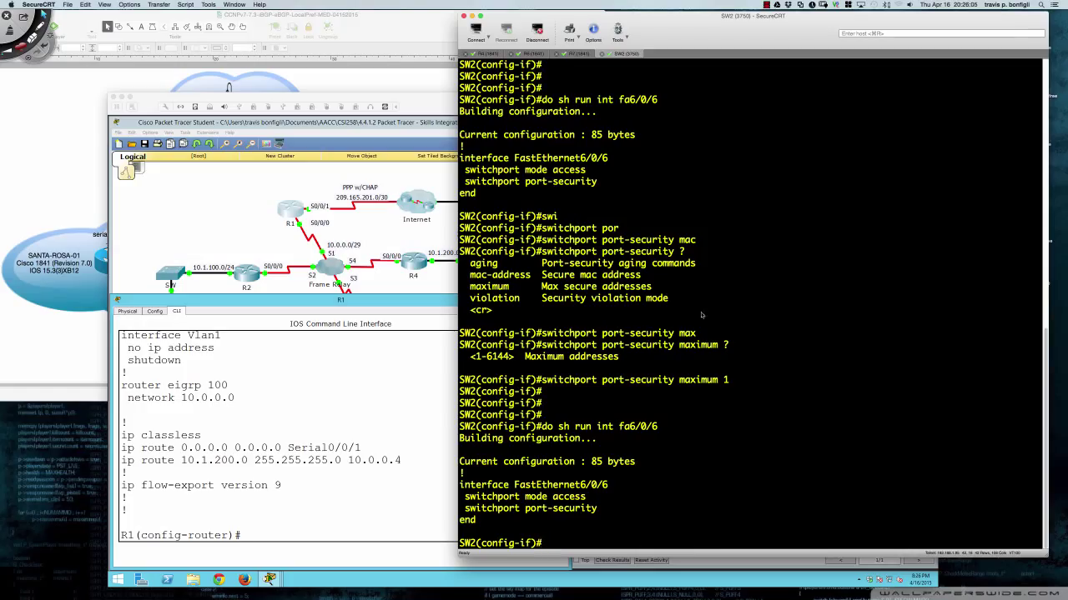
{"action": "left_click_drag", "start_coordinate": [461, 427], "coordinate": [609, 522]}
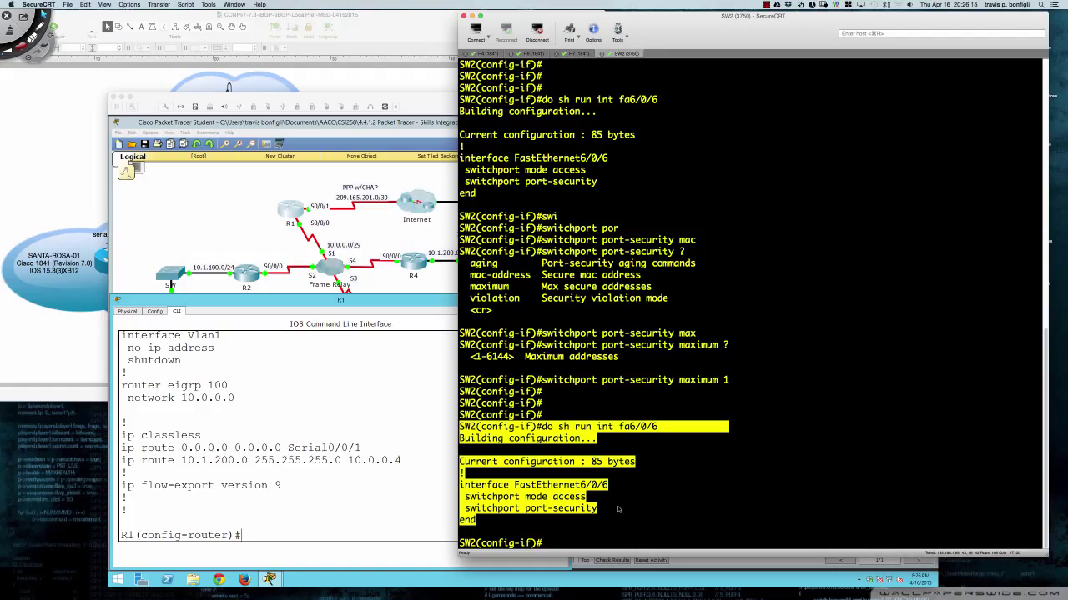
{"action": "left_click", "coordinate": [621, 507]}
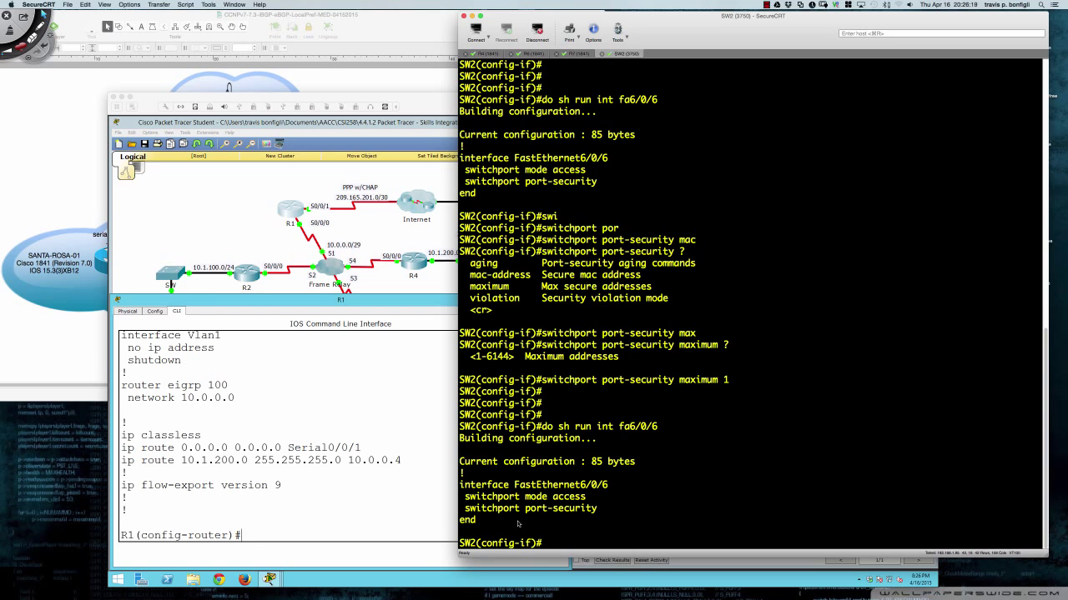
{"action": "left_click", "coordinate": [418, 439]}
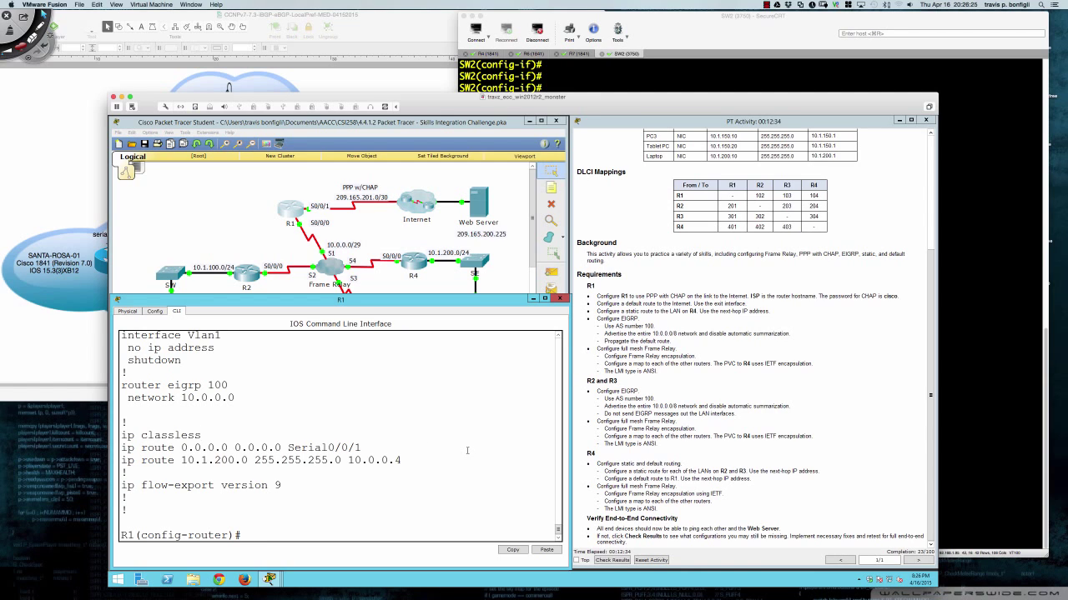
Run do sh ver on R1 and note IOS version 15.1(4)M4
{"action": "type", "text": "do sh ver"}
{"action": "key", "text": "Return"}
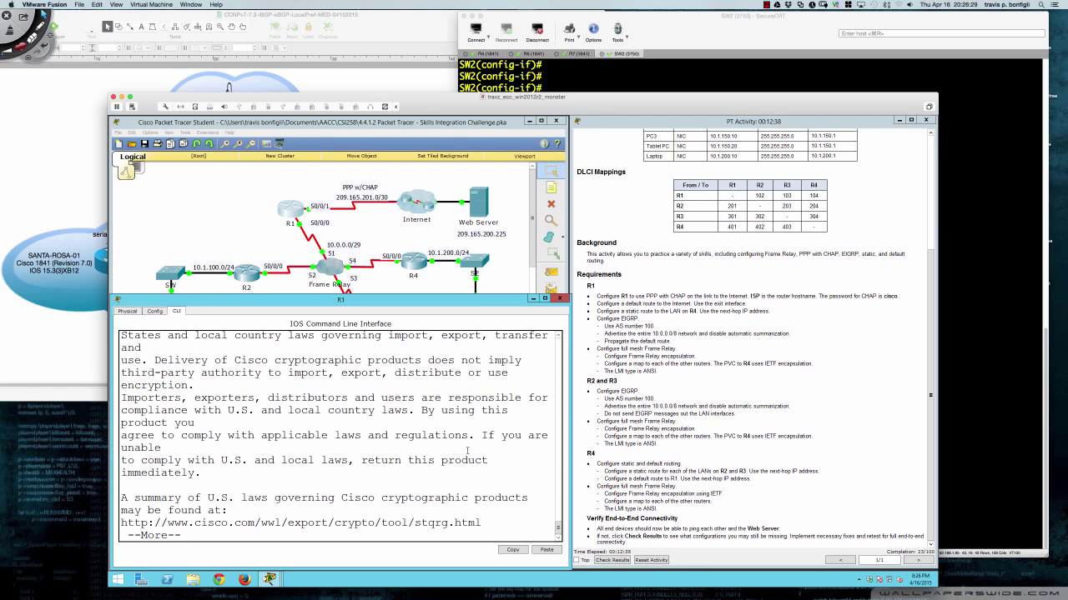
{"action": "scroll", "coordinate": [453, 428], "scroll_direction": "up", "scroll_amount": 4}
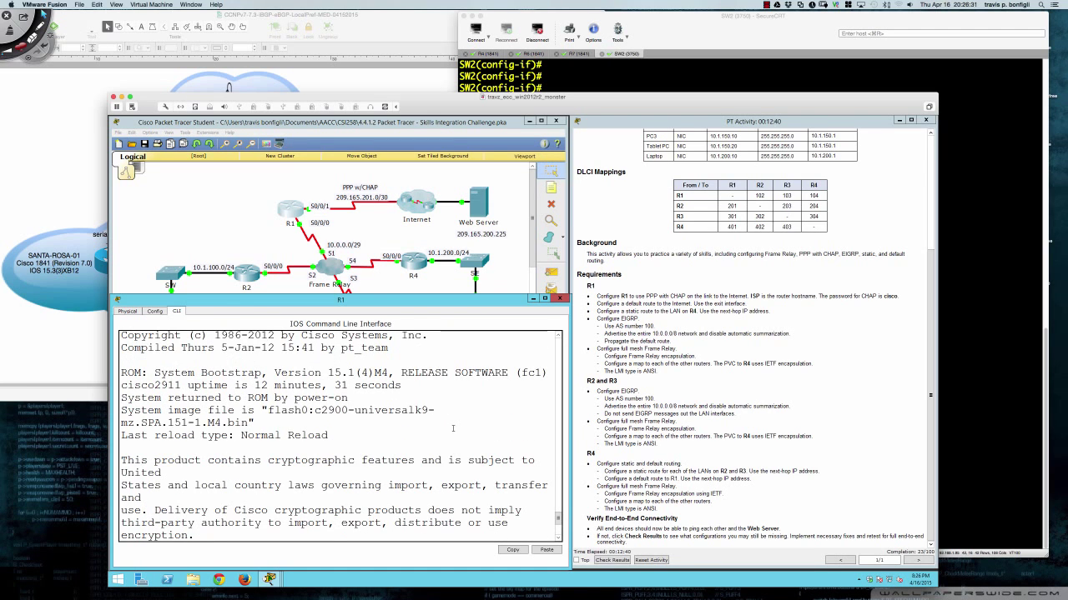
{"action": "scroll", "coordinate": [453, 428], "scroll_direction": "up", "scroll_amount": 2}
{"action": "scroll", "coordinate": [377, 423], "scroll_direction": "up", "scroll_amount": 2}
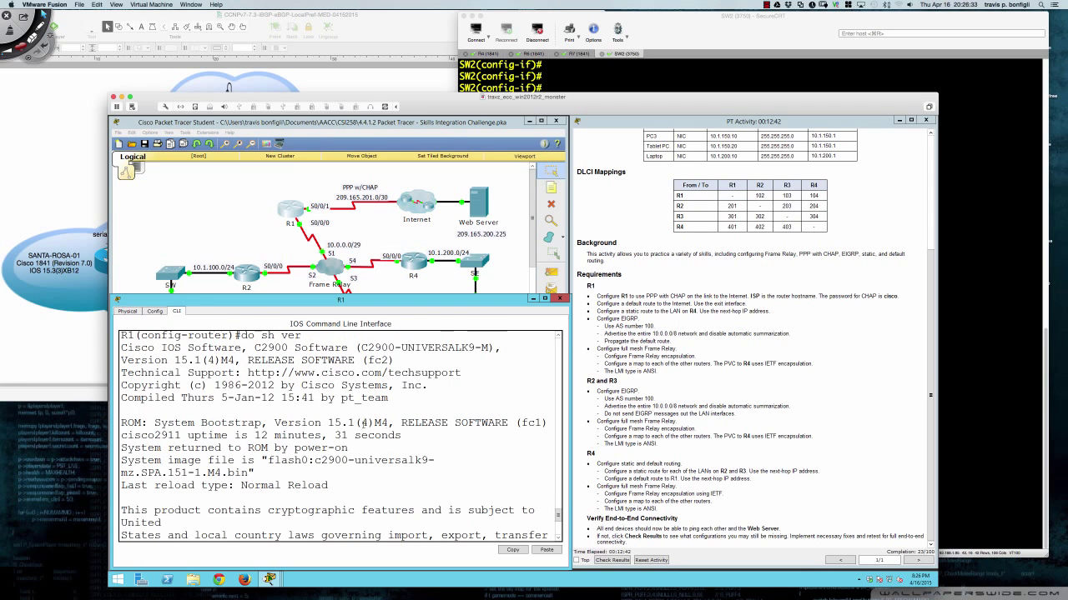
{"action": "left_click_drag", "start_coordinate": [322, 422], "coordinate": [388, 423]}
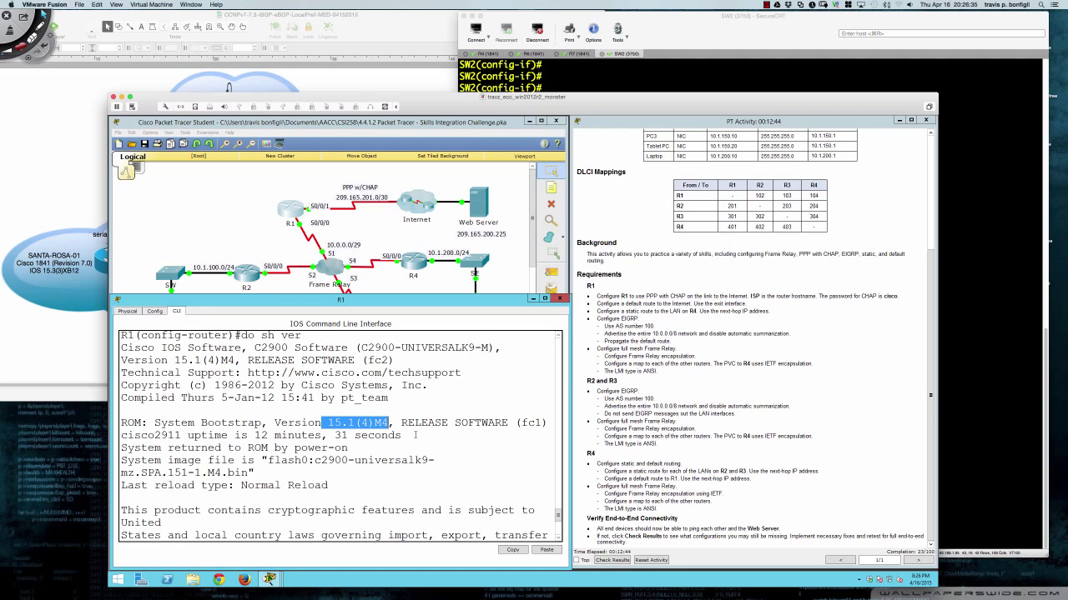
{"action": "key", "text": "ctrl+c"}
{"action": "key", "text": "q"}
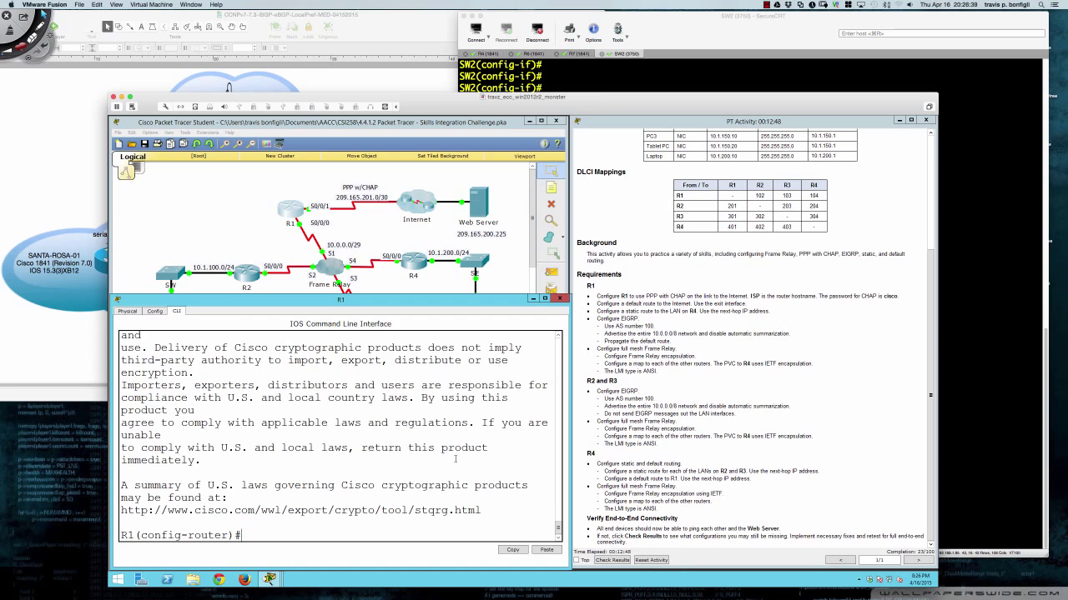
{"action": "key", "text": "Return"}
{"action": "key", "text": "Return"}
{"action": "key", "text": "Return"}
{"action": "key", "text": "Return"}
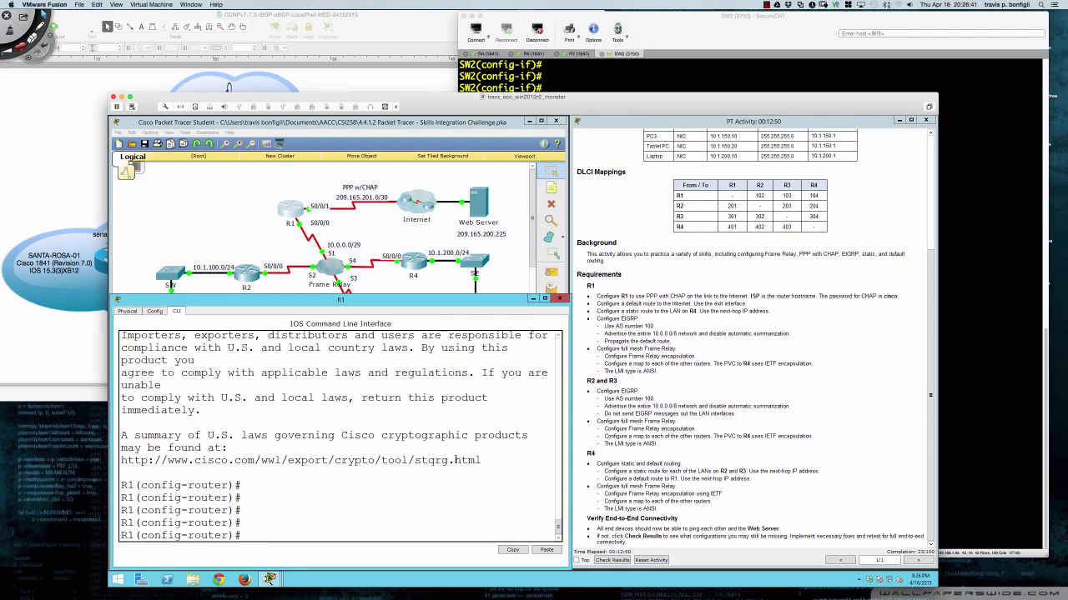
Page through R1's running configuration with do sh run
{"action": "type", "text": "do sh run"}
{"action": "key", "text": "Return"}
{"action": "key", "text": "space"}
{"action": "key", "text": "space"}
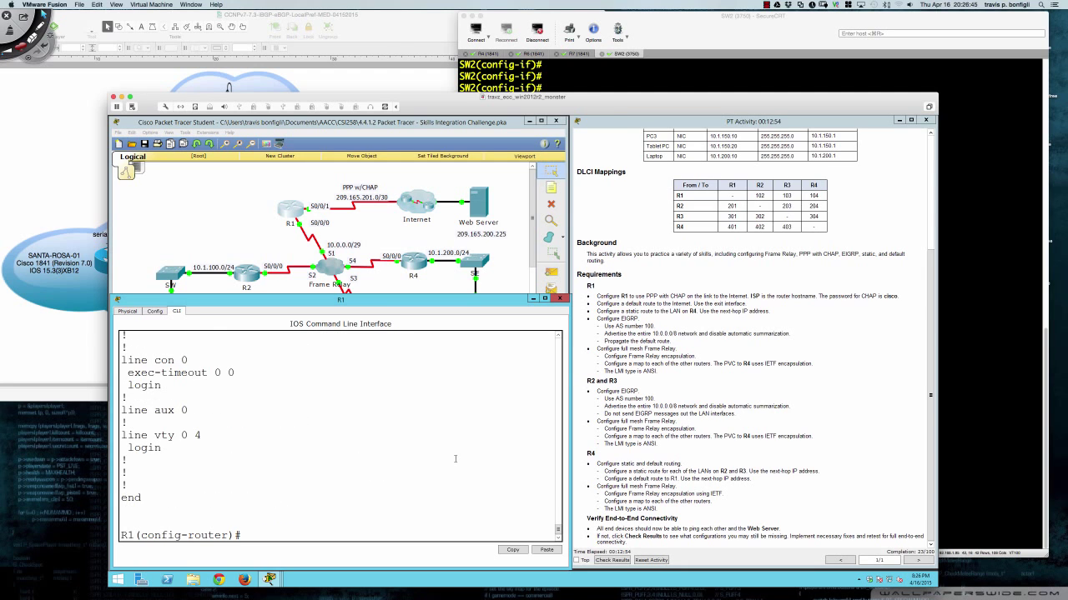
{"action": "scroll", "coordinate": [422, 443], "scroll_direction": "up", "scroll_amount": 10}
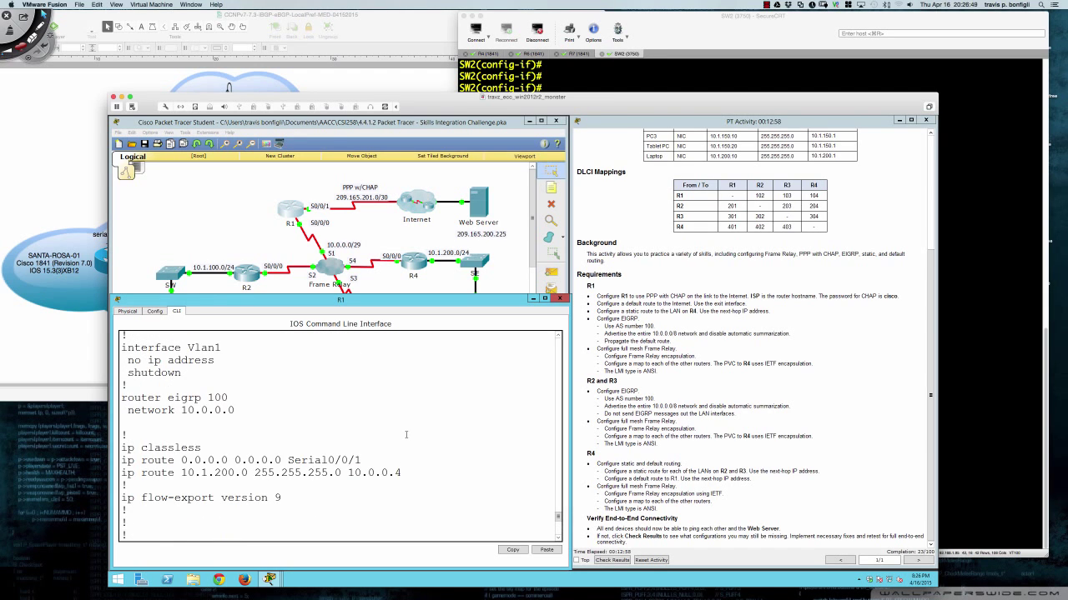
{"action": "scroll", "coordinate": [406, 434], "scroll_direction": "down", "scroll_amount": 10}
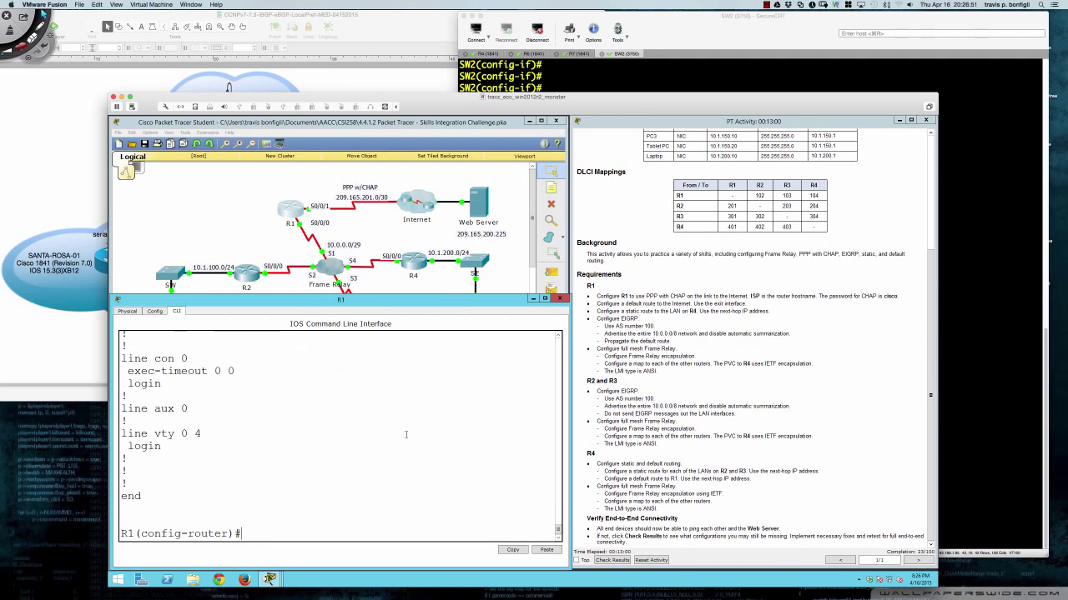
Run do sh ip proto and check metric weights, auto-summarization disabled, and maximum path 4
{"action": "type", "text": "do sh ip proto"}
{"action": "key", "text": "Return"}
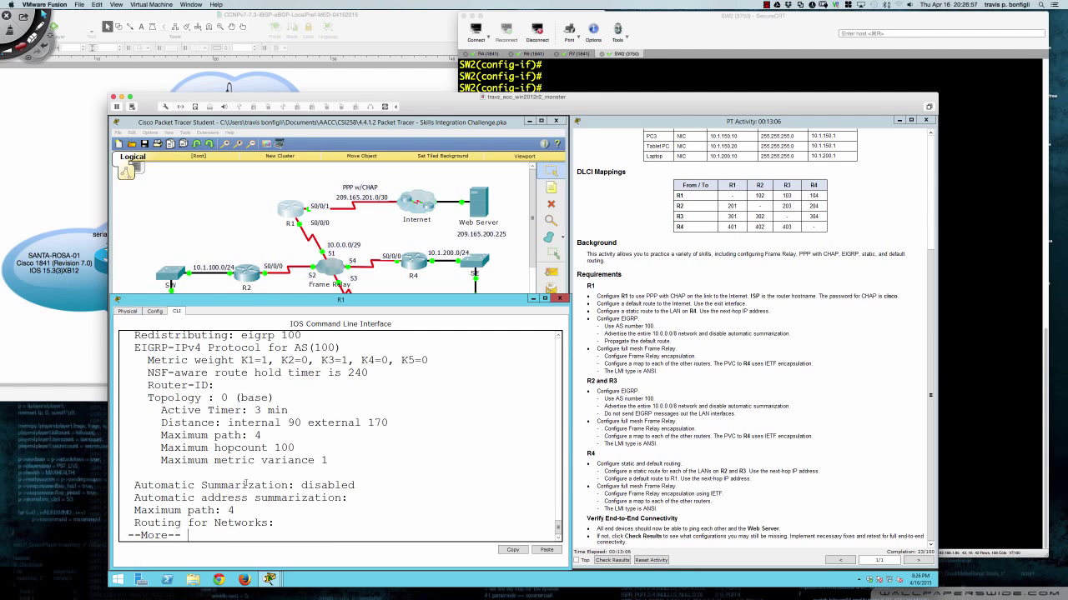
{"action": "scroll", "coordinate": [213, 471], "scroll_direction": "up", "scroll_amount": 1}
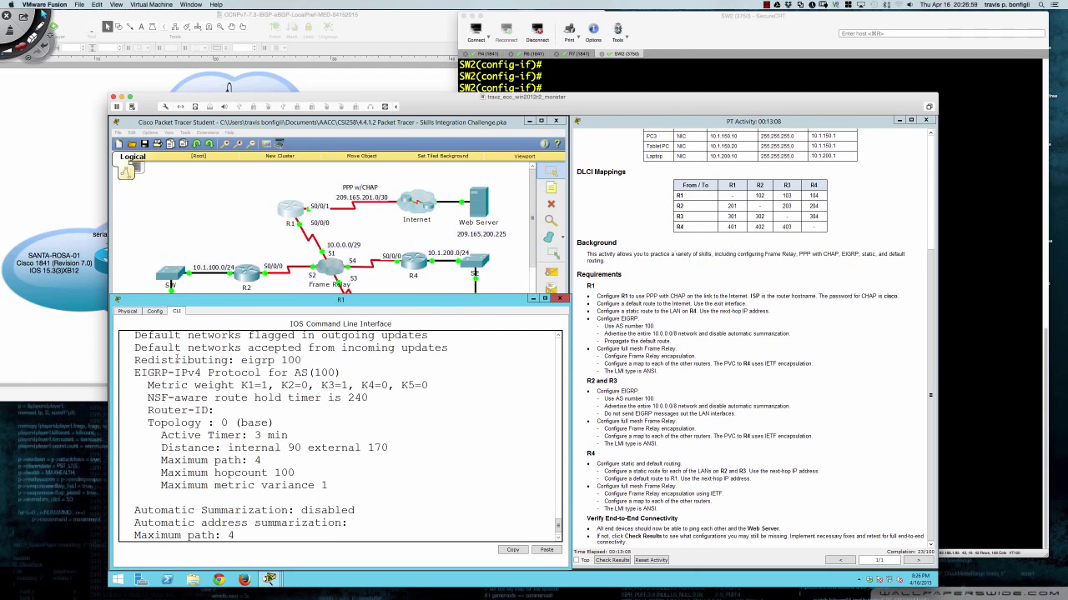
{"action": "left_click_drag", "start_coordinate": [154, 385], "coordinate": [384, 385]}
{"action": "scroll", "coordinate": [171, 428], "scroll_direction": "down", "scroll_amount": 1}
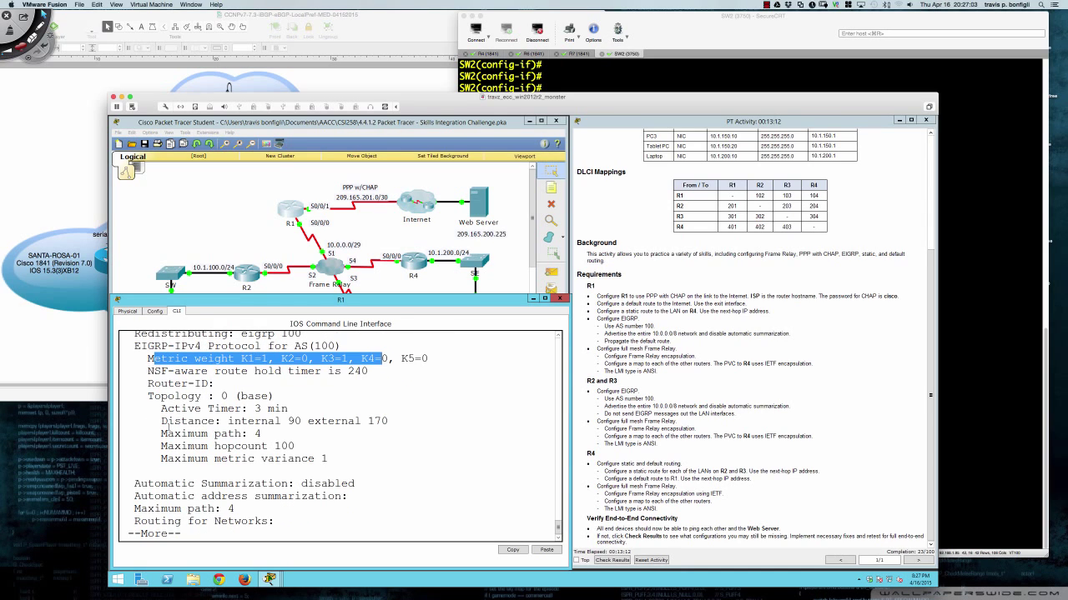
{"action": "left_click_drag", "start_coordinate": [134, 484], "coordinate": [361, 484]}
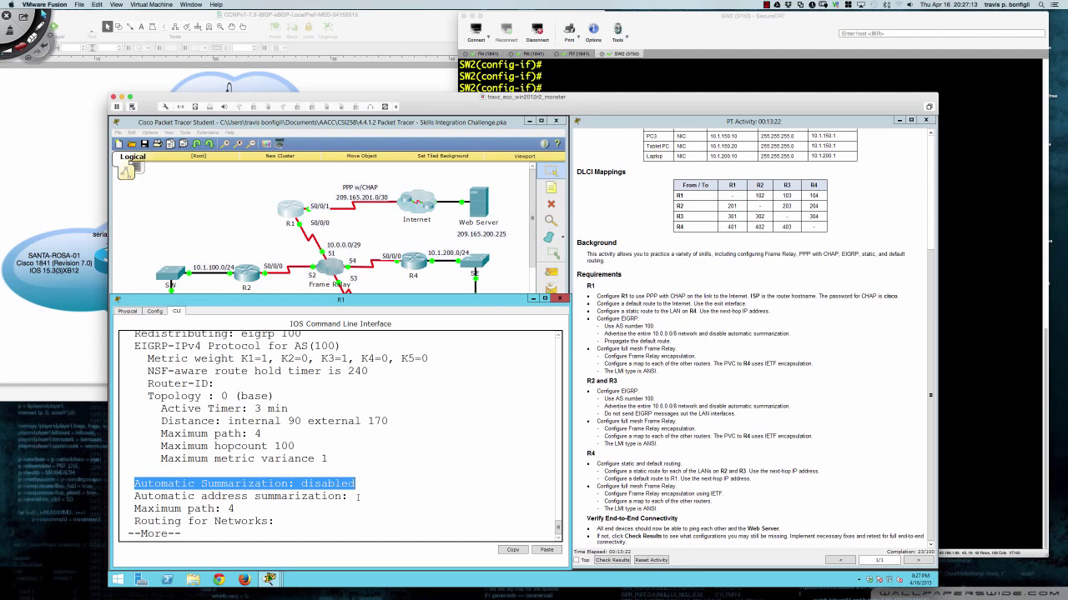
{"action": "left_click_drag", "start_coordinate": [135, 508], "coordinate": [237, 509]}
{"action": "left_click", "coordinate": [182, 483]}
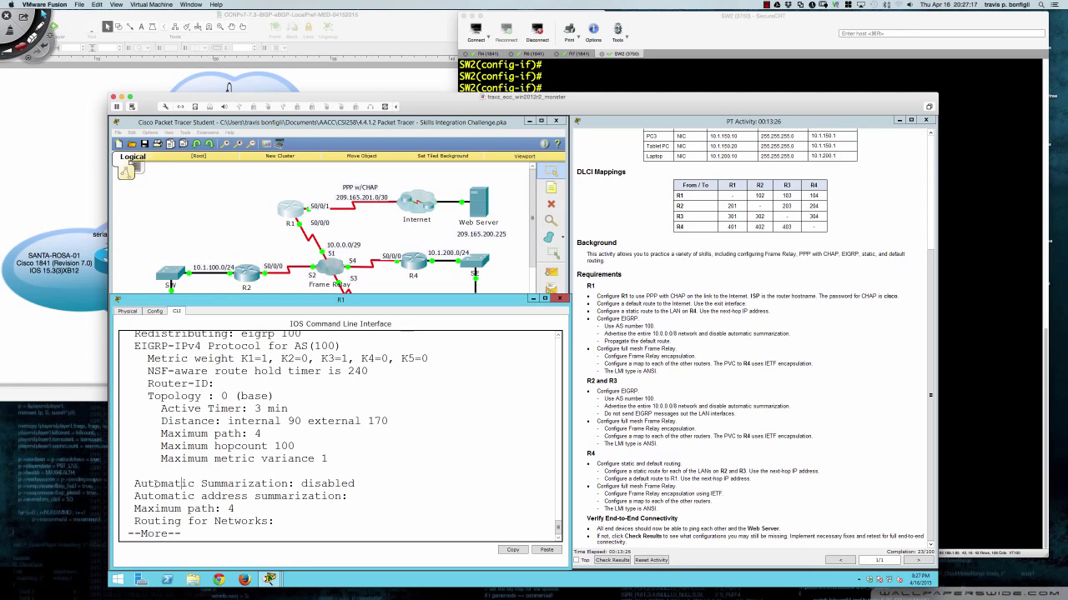
{"action": "left_click_drag", "start_coordinate": [135, 483], "coordinate": [355, 484]}
{"action": "left_click", "coordinate": [372, 477]}
{"action": "key", "text": "space"}
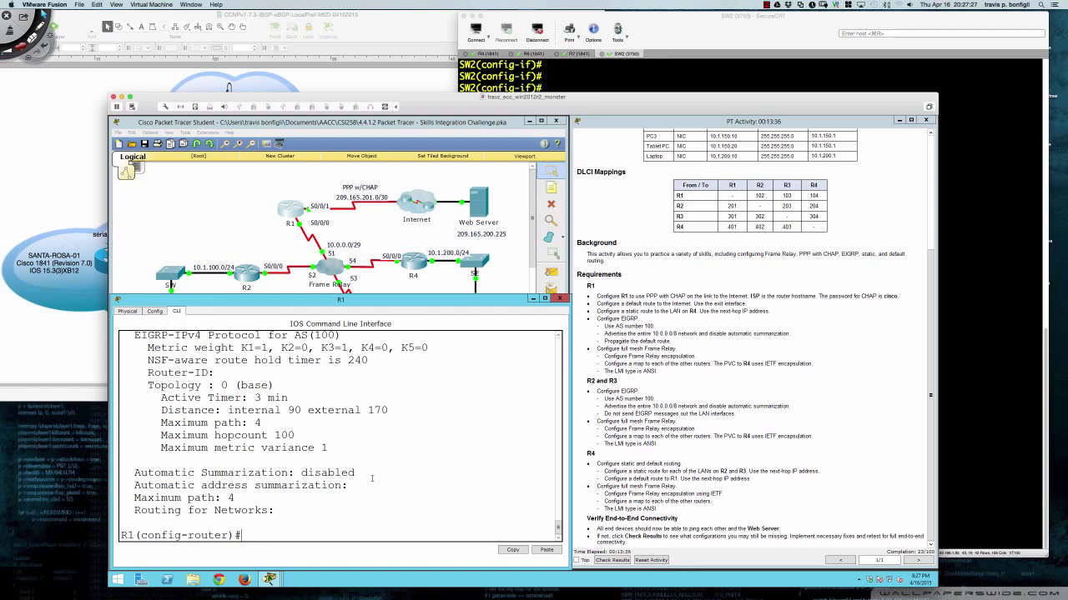
{"action": "key", "text": "Return"}
{"action": "key", "text": "Return"}
{"action": "key", "text": "Return"}
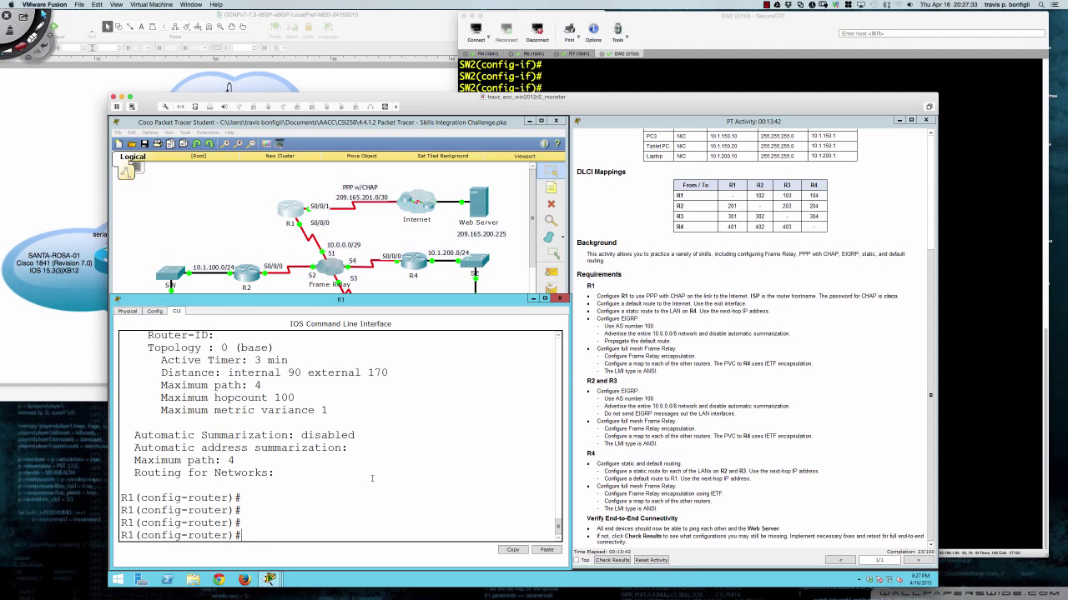
{"action": "key", "text": "Return"}
{"action": "key", "text": "Return"}
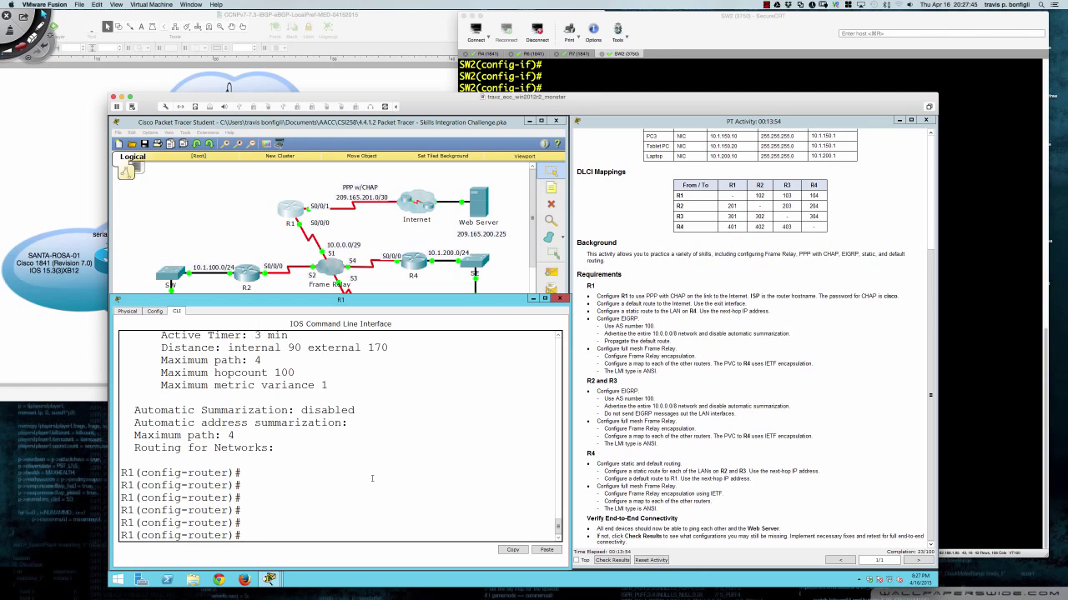
Review R1's running configuration to locate the default static route
{"action": "type", "text": "do sh run"}
{"action": "key", "text": "Return"}
{"action": "key", "text": "space"}
{"action": "key", "text": "space"}
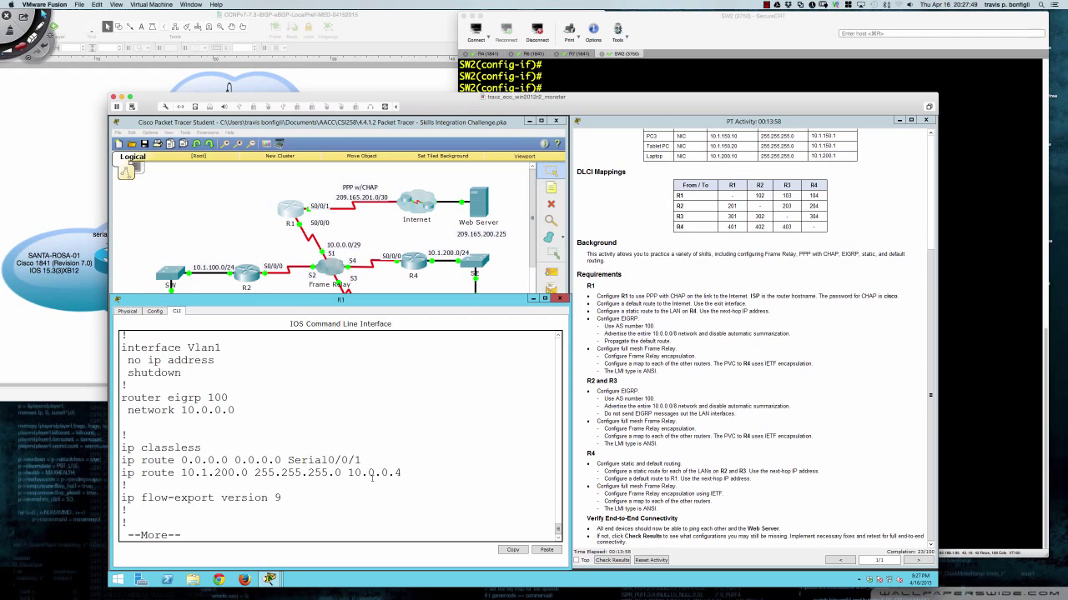
{"action": "key", "text": "space"}
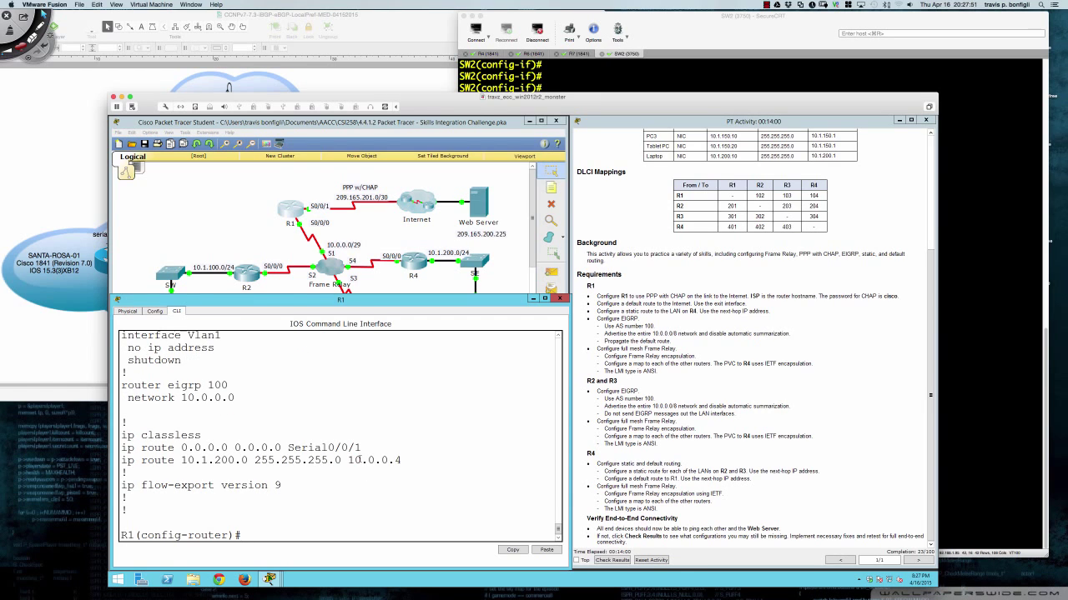
{"action": "left_click_drag", "start_coordinate": [361, 447], "coordinate": [121, 448]}
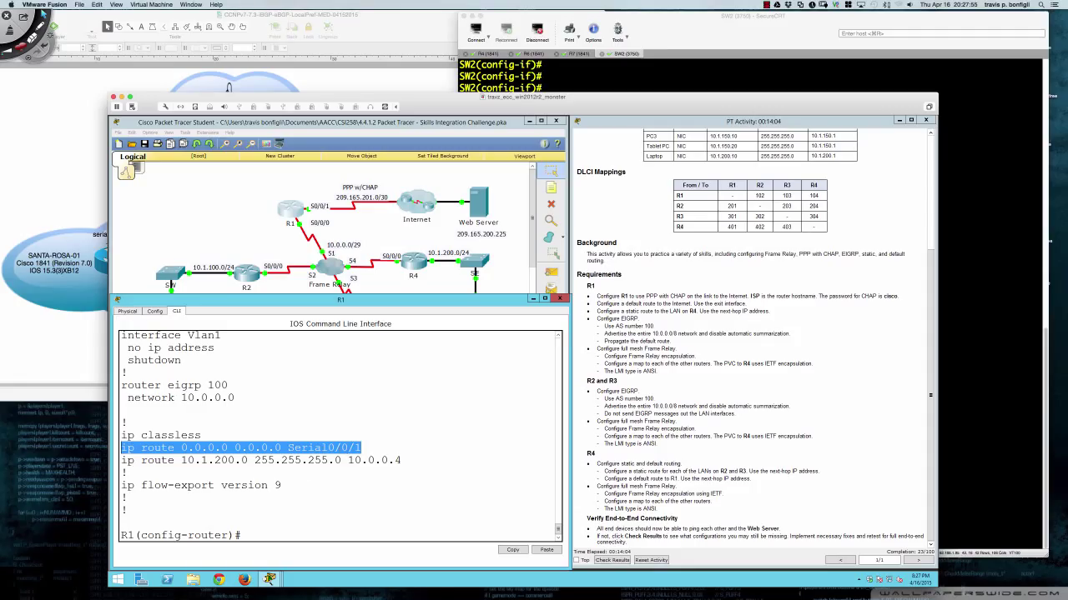
{"action": "left_click", "coordinate": [438, 473]}
Enter redistribute static under router eigrp 100
{"action": "type", "text": "redi"}
{"action": "key", "text": "Tab"}
{"action": "type", "text": "st"}
{"action": "key", "text": "Tab"}
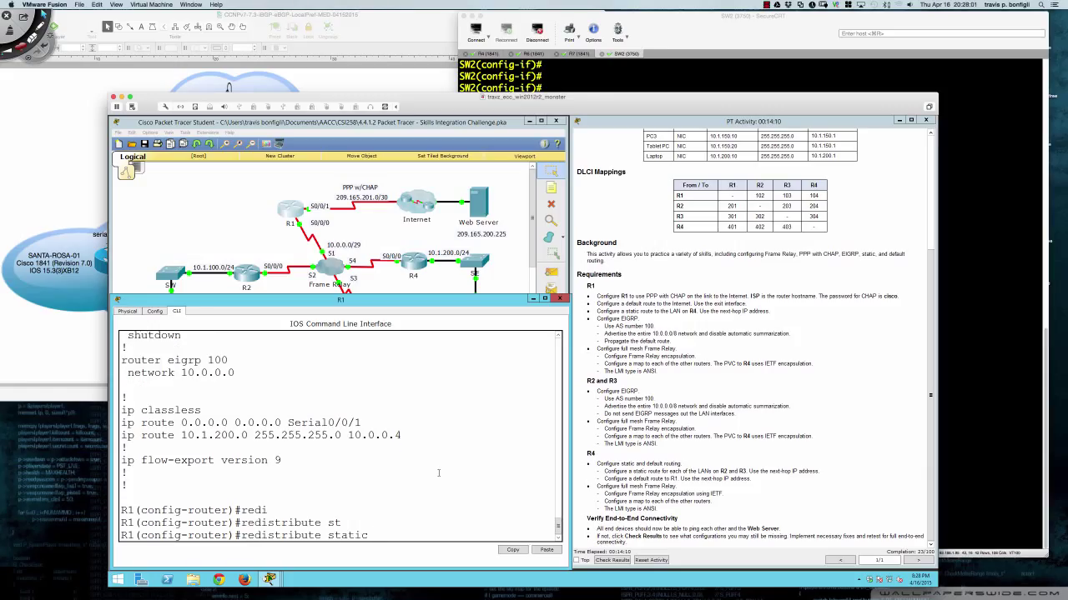
{"action": "key", "text": "Return"}
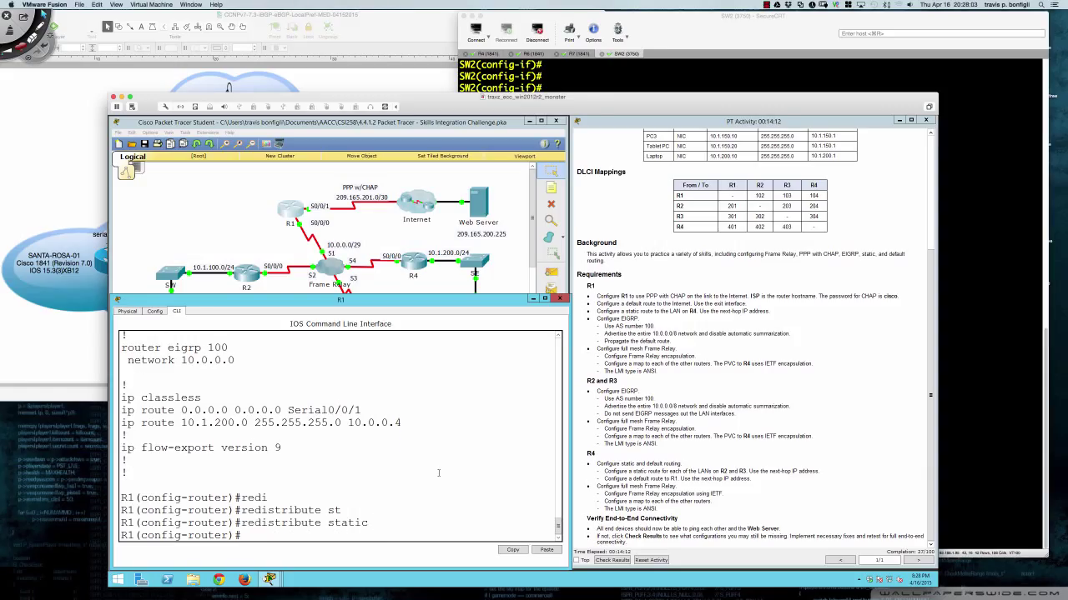
{"action": "key", "text": "Return"}
{"action": "key", "text": "Return"}
{"action": "key", "text": "Return"}
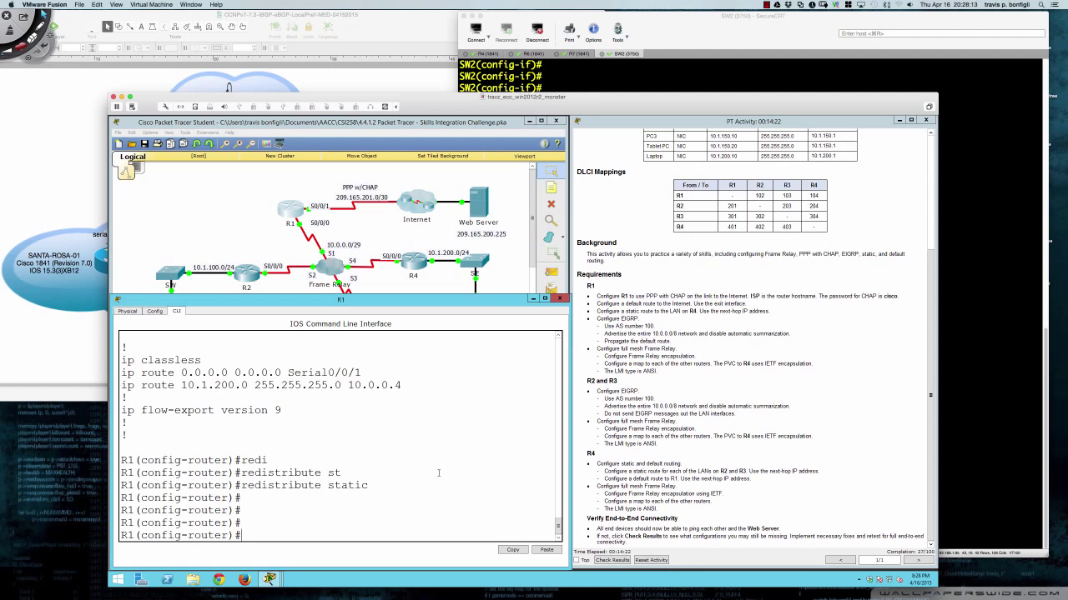
{"action": "key", "text": "Return"}
{"action": "key", "text": "Return"}
{"action": "key", "text": "Return"}
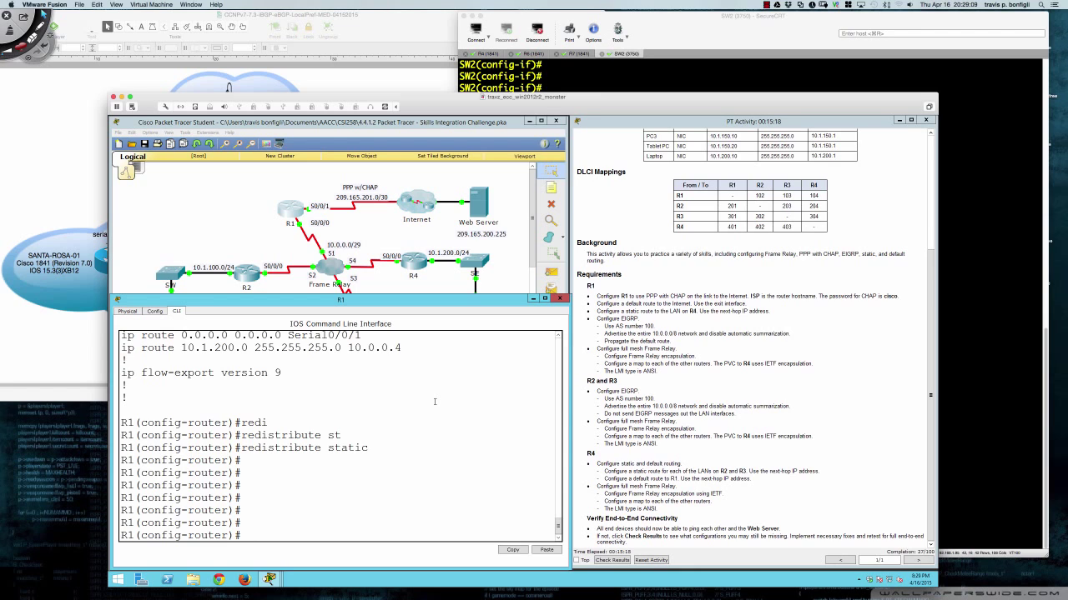
{"action": "key", "text": "ctrl+alt+super+d"}
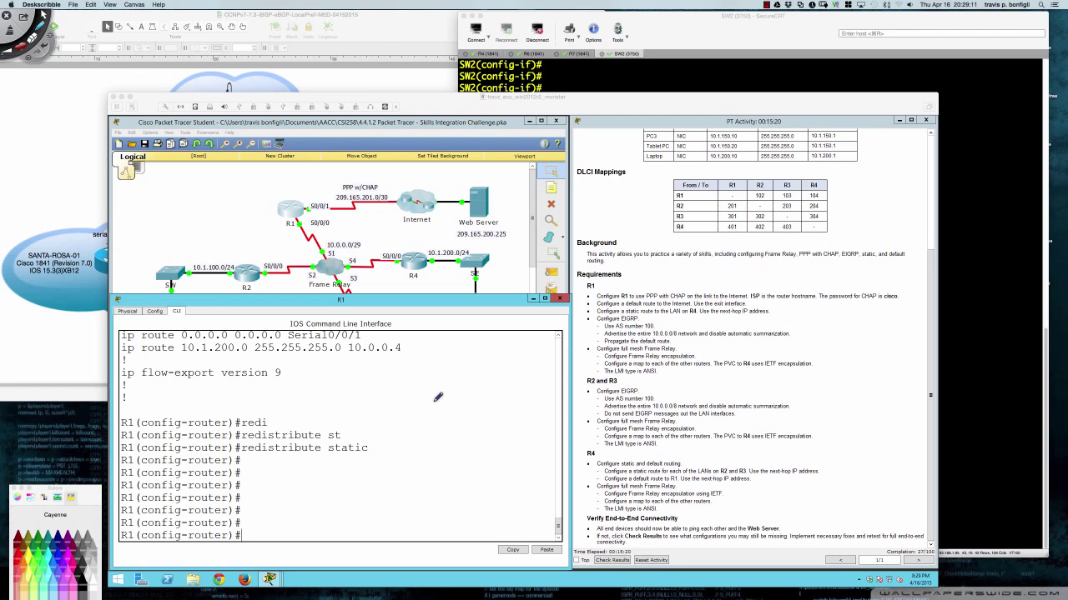
{"action": "mouse_move", "coordinate": [323, 366]}
{"action": "left_mouse_down"}
{"action": "mouse_move", "coordinate": [326, 376]}
{"action": "mouse_move", "coordinate": [459, 341]}
{"action": "left_mouse_up"}
{"action": "mouse_move", "coordinate": [319, 382]}
{"action": "left_mouse_down"}
{"action": "mouse_move", "coordinate": [442, 365]}
{"action": "mouse_move", "coordinate": [475, 339]}
{"action": "mouse_move", "coordinate": [558, 337]}
{"action": "mouse_move", "coordinate": [528, 366]}
{"action": "mouse_move", "coordinate": [493, 376]}
{"action": "mouse_move", "coordinate": [498, 397]}
{"action": "mouse_move", "coordinate": [525, 380]}
{"action": "mouse_move", "coordinate": [535, 395]}
{"action": "mouse_move", "coordinate": [542, 382]}
{"action": "mouse_move", "coordinate": [584, 381]}
{"action": "mouse_move", "coordinate": [612, 351]}
{"action": "left_mouse_up"}
{"action": "mouse_move", "coordinate": [502, 409]}
{"action": "left_mouse_down"}
{"action": "mouse_move", "coordinate": [587, 397]}
{"action": "mouse_move", "coordinate": [528, 402]}
{"action": "left_mouse_up"}
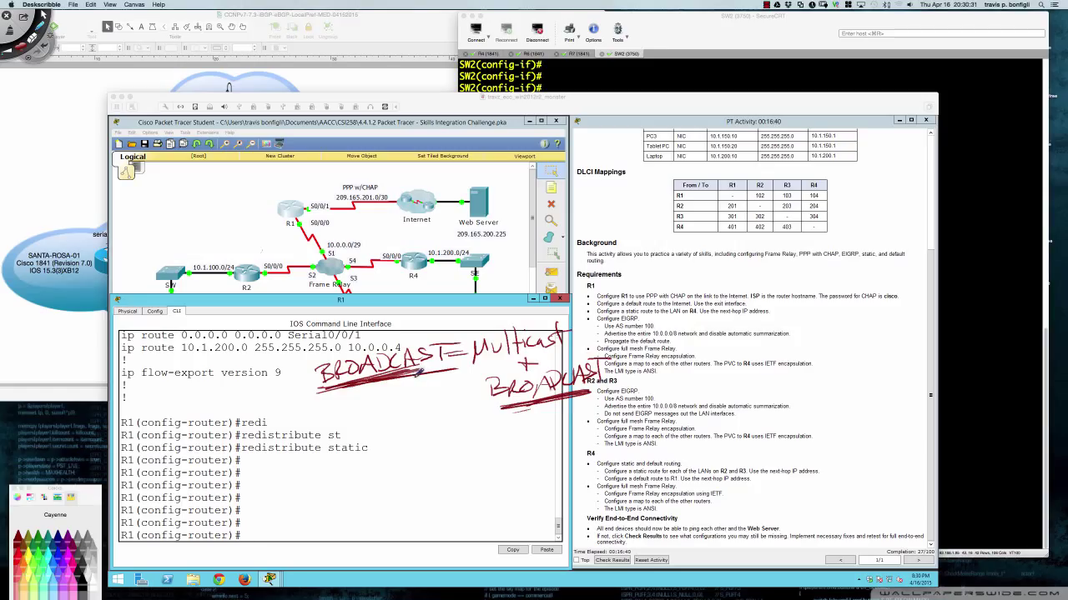
{"action": "left_click_drag", "start_coordinate": [296, 213], "coordinate": [267, 263]}
{"action": "mouse_move", "coordinate": [298, 213]}
{"action": "left_mouse_down"}
{"action": "mouse_move", "coordinate": [324, 213]}
{"action": "mouse_move", "coordinate": [378, 247]}
{"action": "mouse_move", "coordinate": [412, 249]}
{"action": "left_mouse_up"}
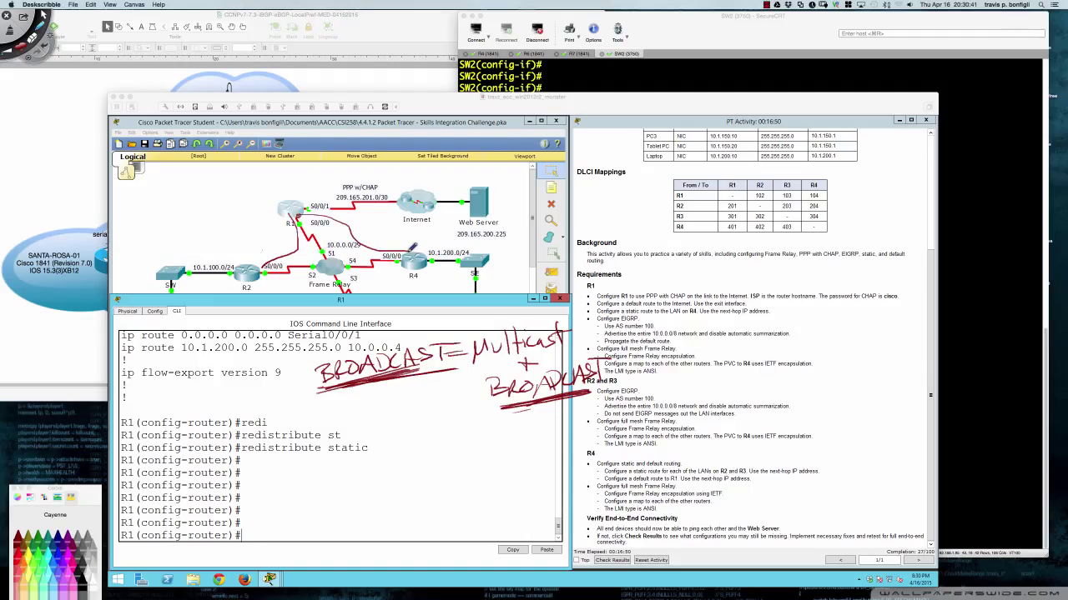
{"action": "mouse_move", "coordinate": [347, 234]}
{"action": "left_mouse_down"}
{"action": "mouse_move", "coordinate": [317, 242]}
{"action": "mouse_move", "coordinate": [365, 252]}
{"action": "mouse_move", "coordinate": [359, 227]}
{"action": "mouse_move", "coordinate": [322, 246]}
{"action": "mouse_move", "coordinate": [370, 244]}
{"action": "mouse_move", "coordinate": [325, 230]}
{"action": "mouse_move", "coordinate": [369, 246]}
{"action": "mouse_move", "coordinate": [361, 236]}
{"action": "mouse_move", "coordinate": [345, 249]}
{"action": "mouse_move", "coordinate": [364, 247]}
{"action": "mouse_move", "coordinate": [330, 246]}
{"action": "left_mouse_up"}
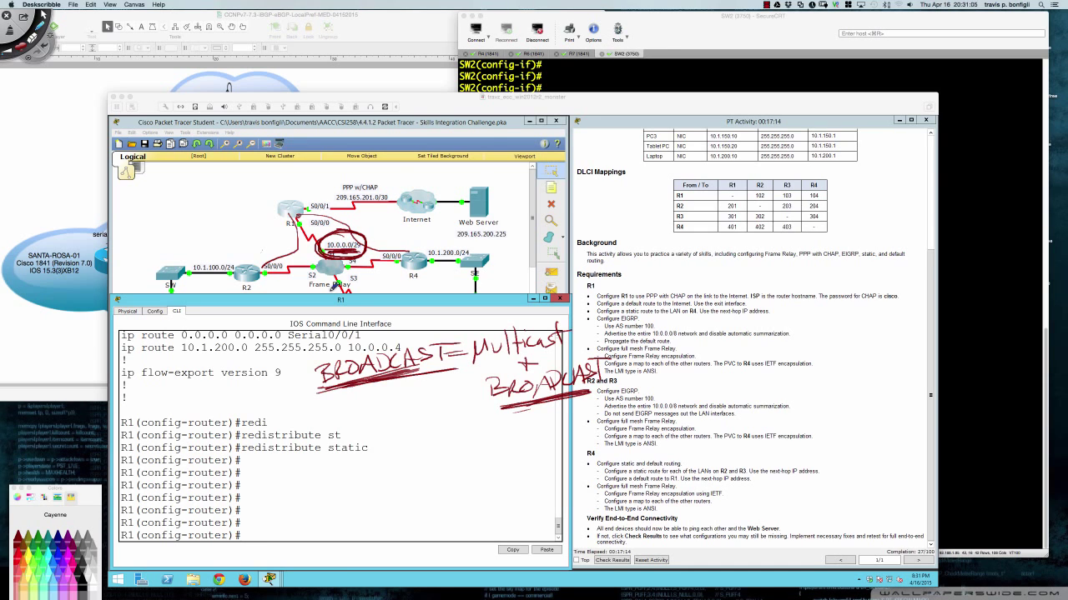
{"action": "key", "text": "Escape"}
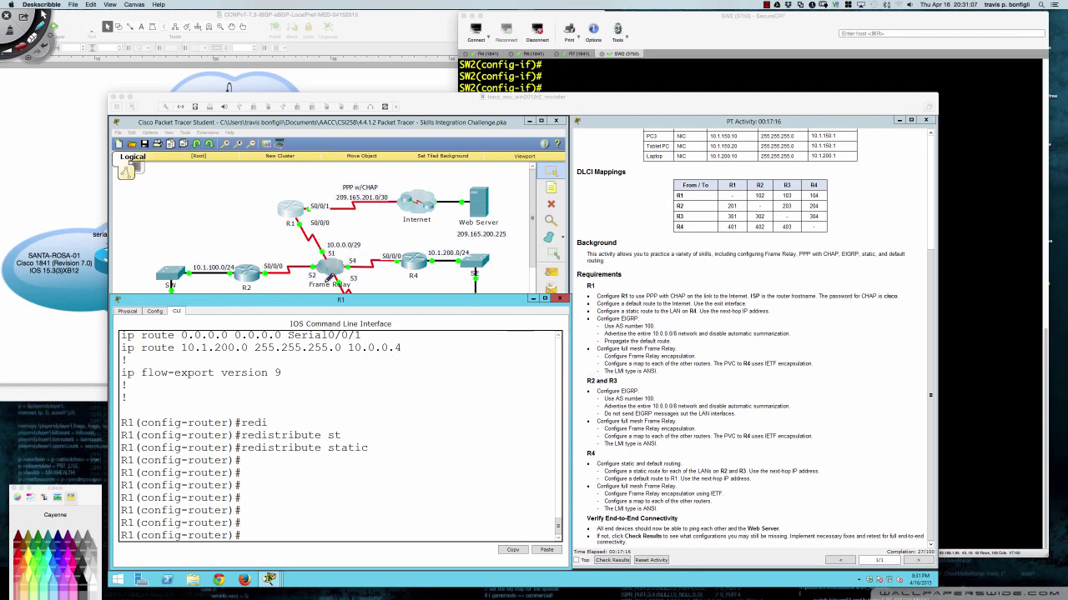
Exit EIGRP router configuration and enter interface Serial0/0/0 on R1
{"action": "left_click", "coordinate": [428, 375]}
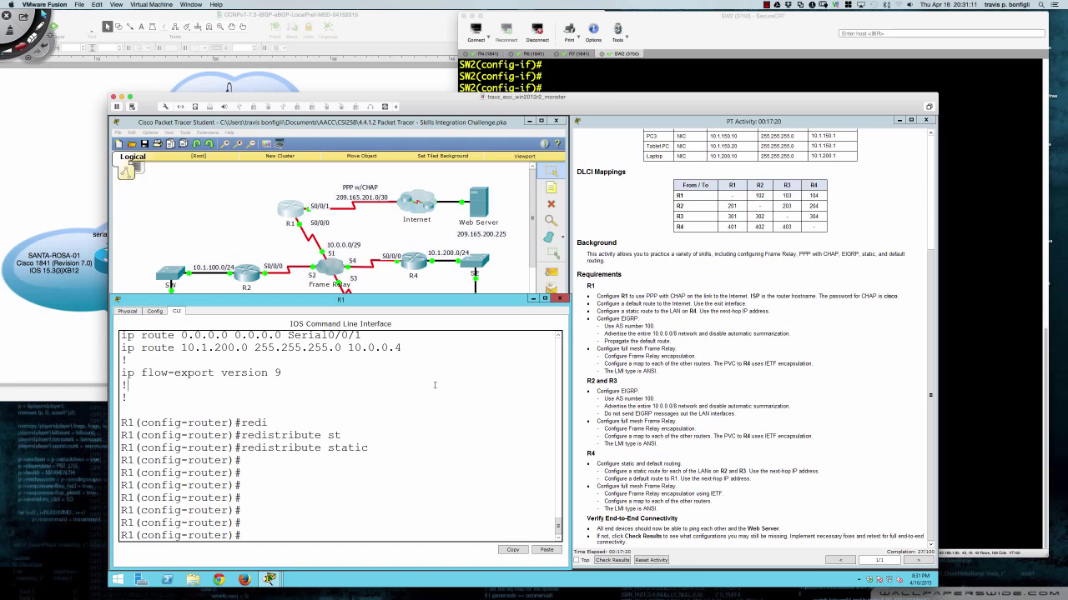
{"action": "left_click", "coordinate": [442, 386]}
{"action": "key", "text": "Return"}
{"action": "key", "text": "Return"}
{"action": "key", "text": "Return"}
{"action": "type", "text": "exit"}
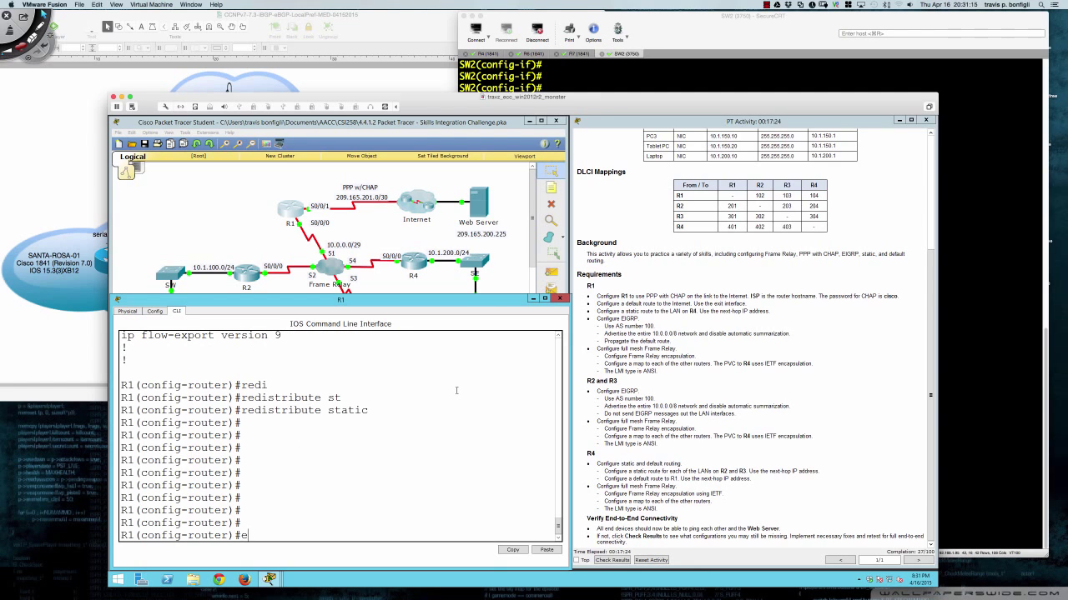
{"action": "key", "text": "Return"}
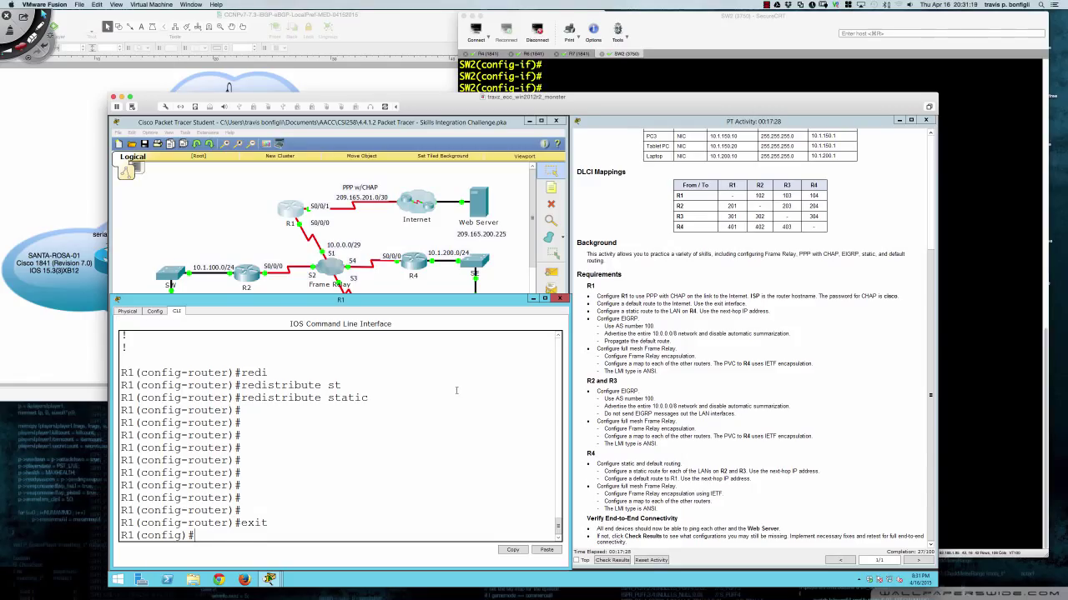
{"action": "type", "text": "int s0/0/0"}
{"action": "key", "text": "Return"}
{"action": "key", "text": "Return"}
{"action": "key", "text": "Return"}
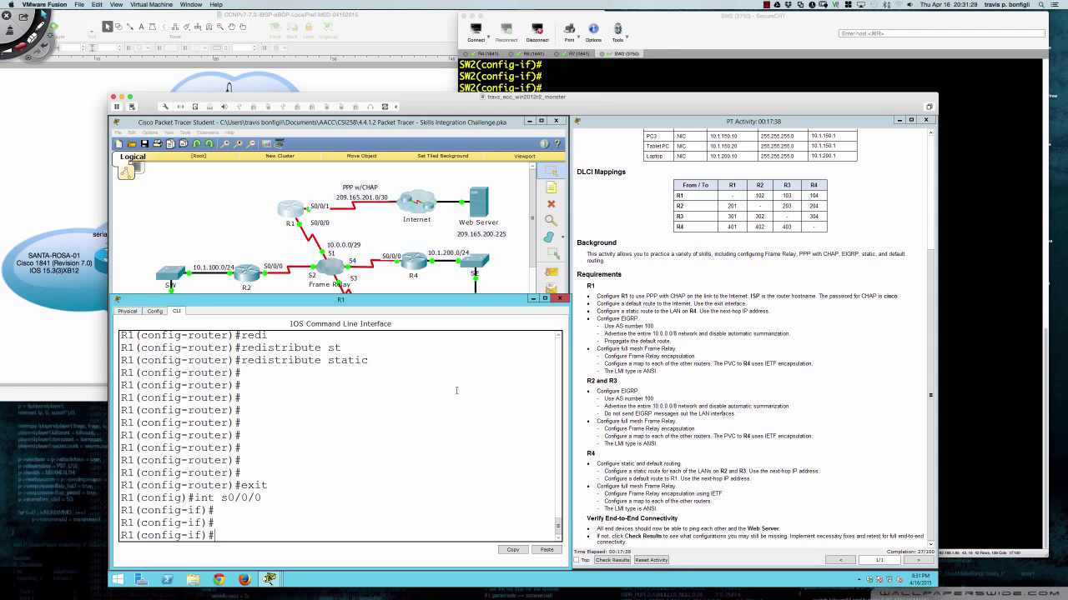
Draft encapsulation frame-relay, checking options with ?, and mark the maps/IETF requirement
{"action": "type", "text": "enc"}
{"action": "key", "text": "Tab"}
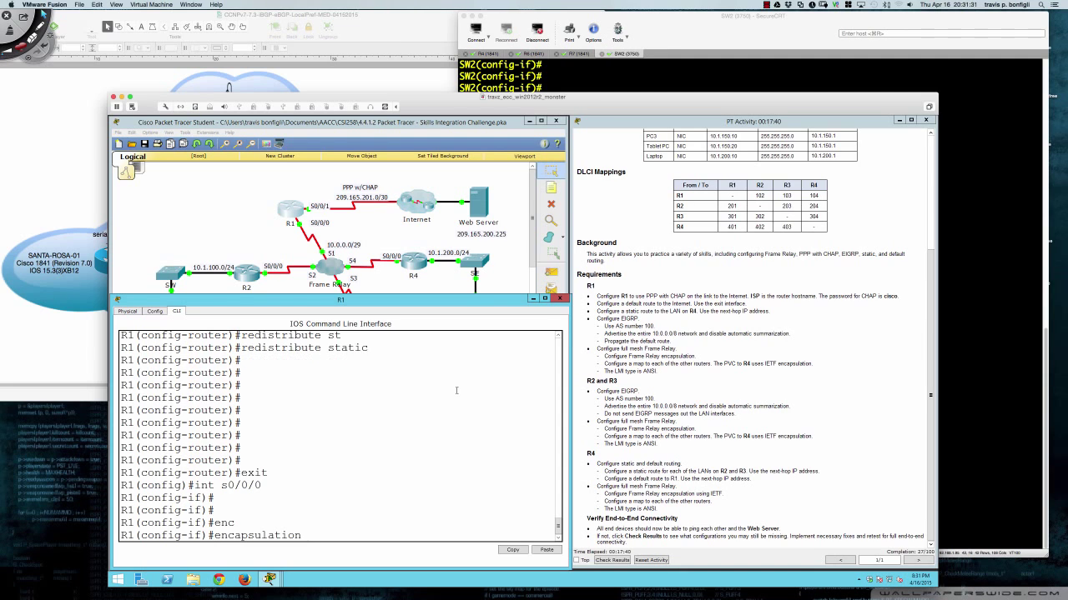
{"action": "type", "text": "?"}
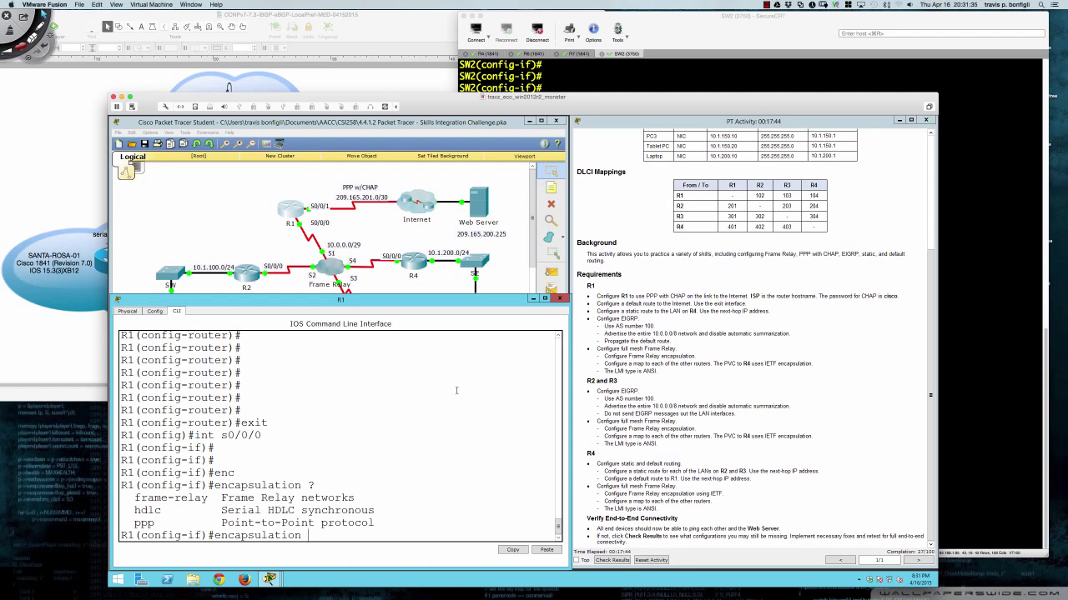
{"action": "type", "text": "fram"}
{"action": "key", "text": "Tab"}
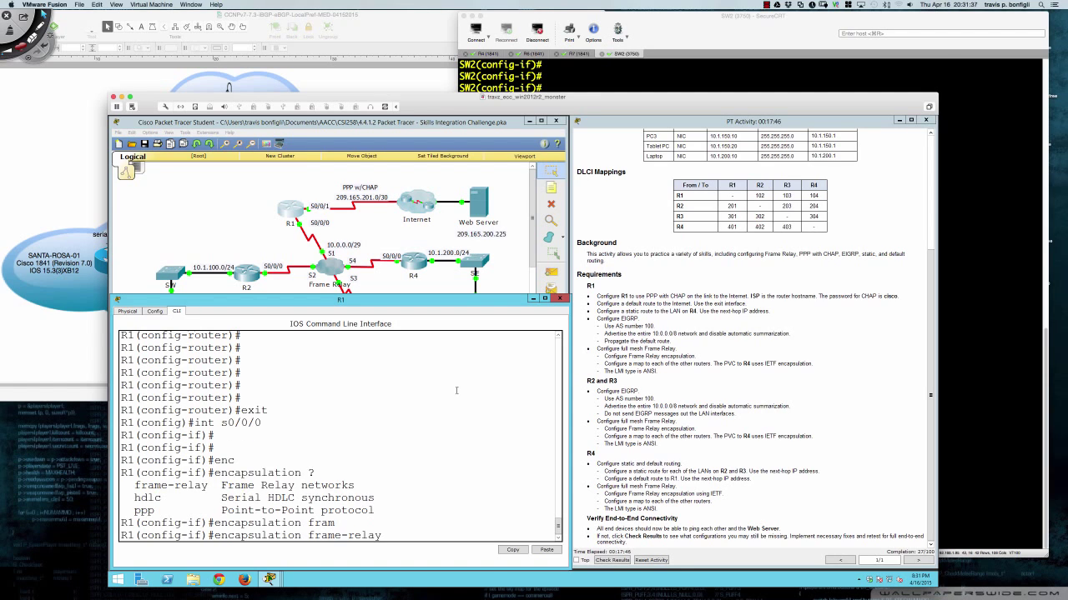
{"action": "type", "text": "?"}
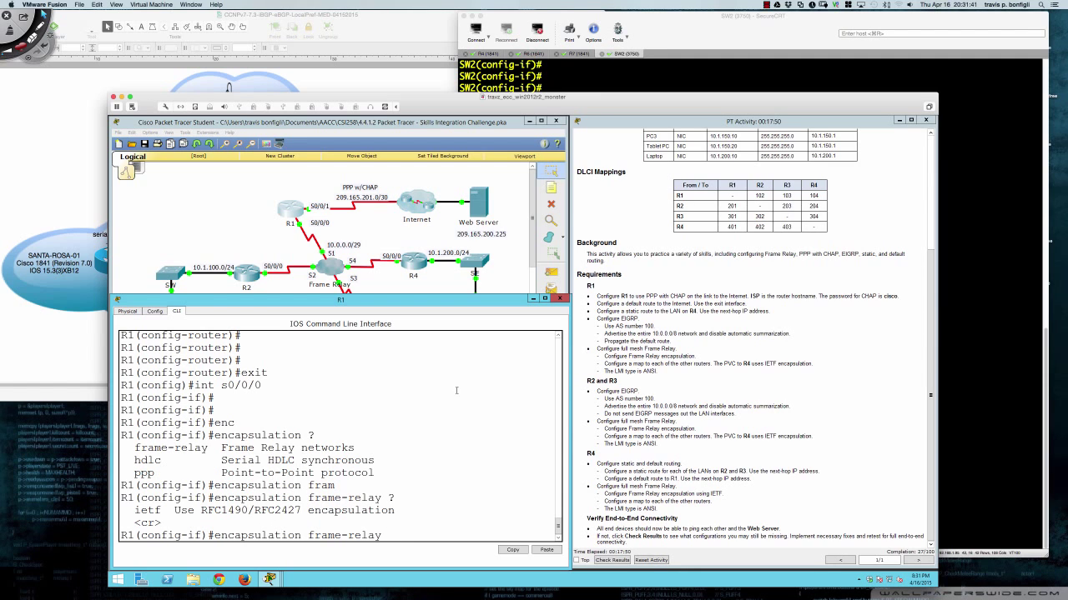
{"action": "left_click_drag", "start_coordinate": [607, 363], "coordinate": [812, 364]}
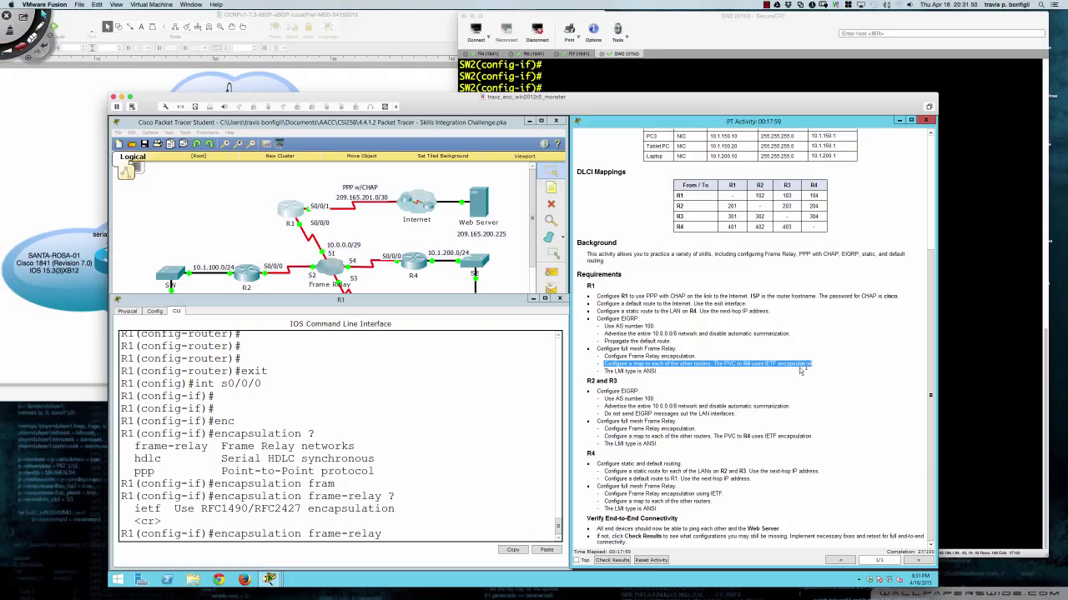
Apply encapsulation frame-relay on Serial0/0/0 and start typing frame-relay map ip with ? help
{"action": "left_click", "coordinate": [501, 414]}
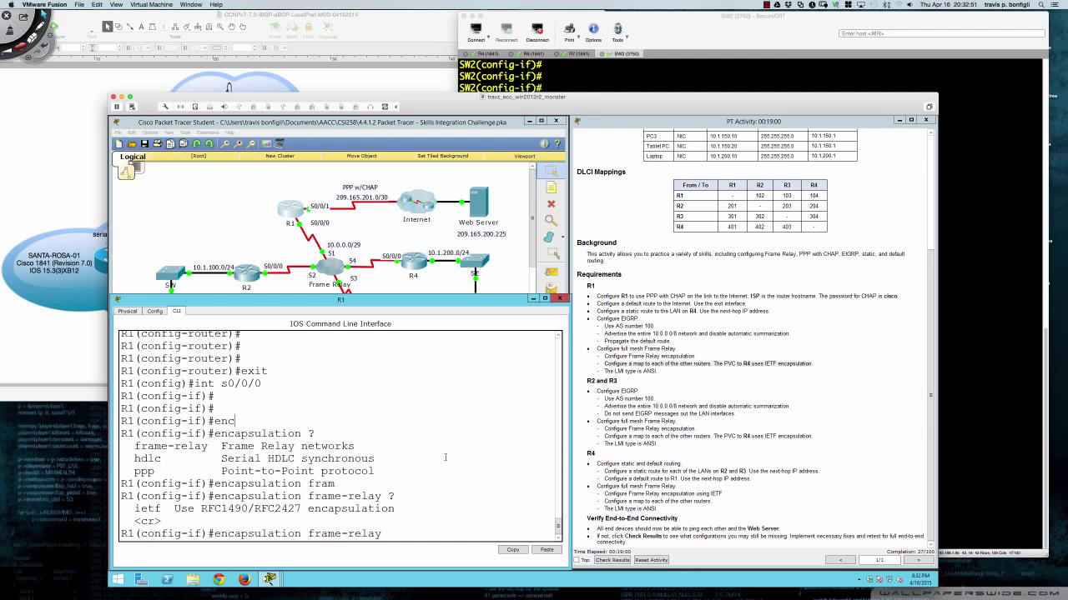
{"action": "key", "text": "Return"}
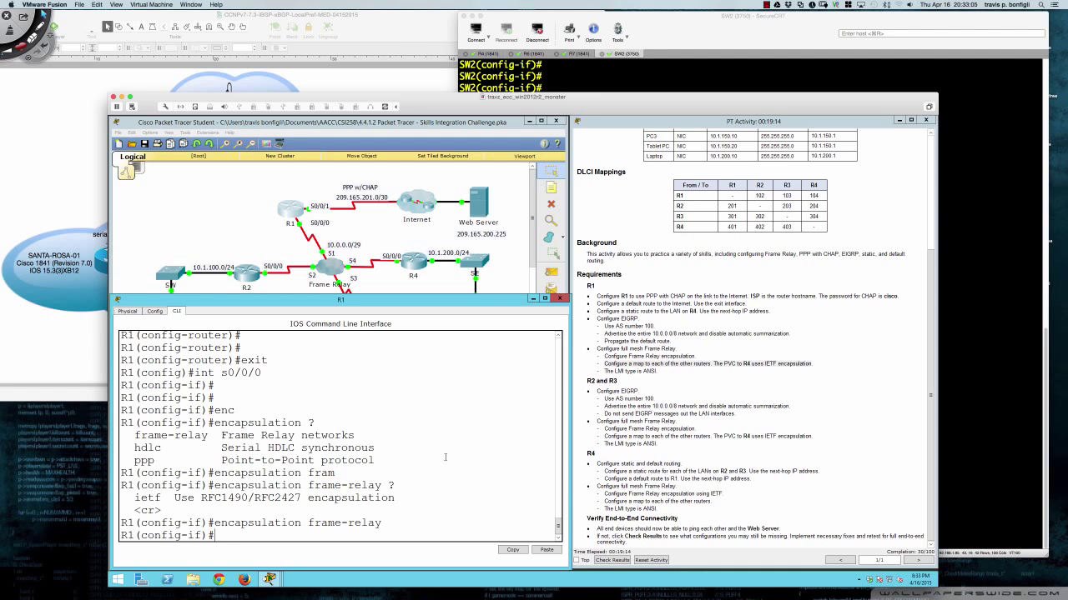
{"action": "type", "text": "ram"}
{"action": "key", "text": "Tab"}
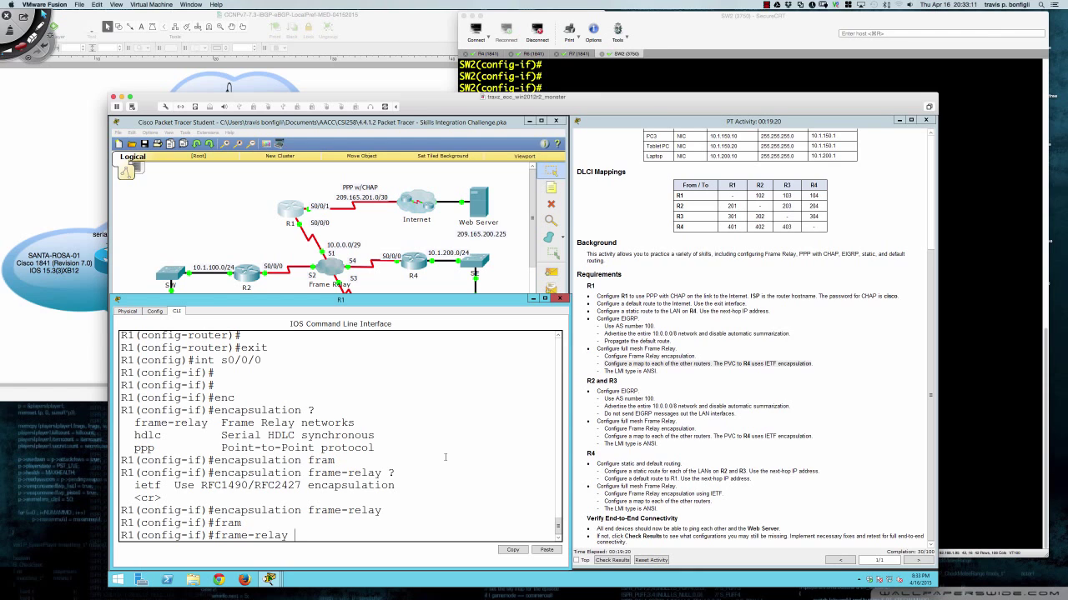
{"action": "type", "text": "?map ?"}
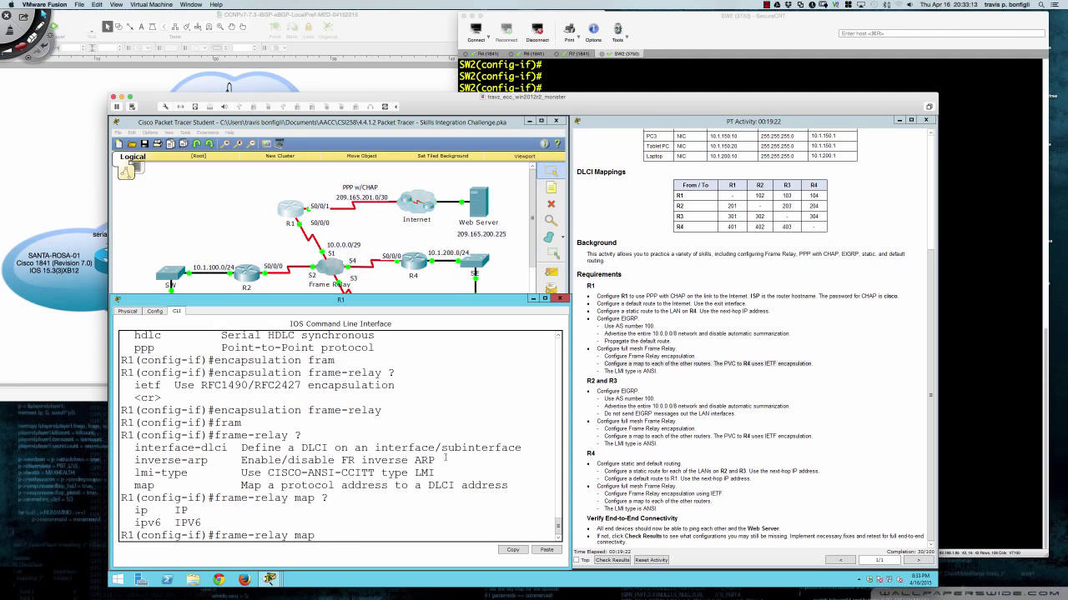
{"action": "type", "text": "ip"}
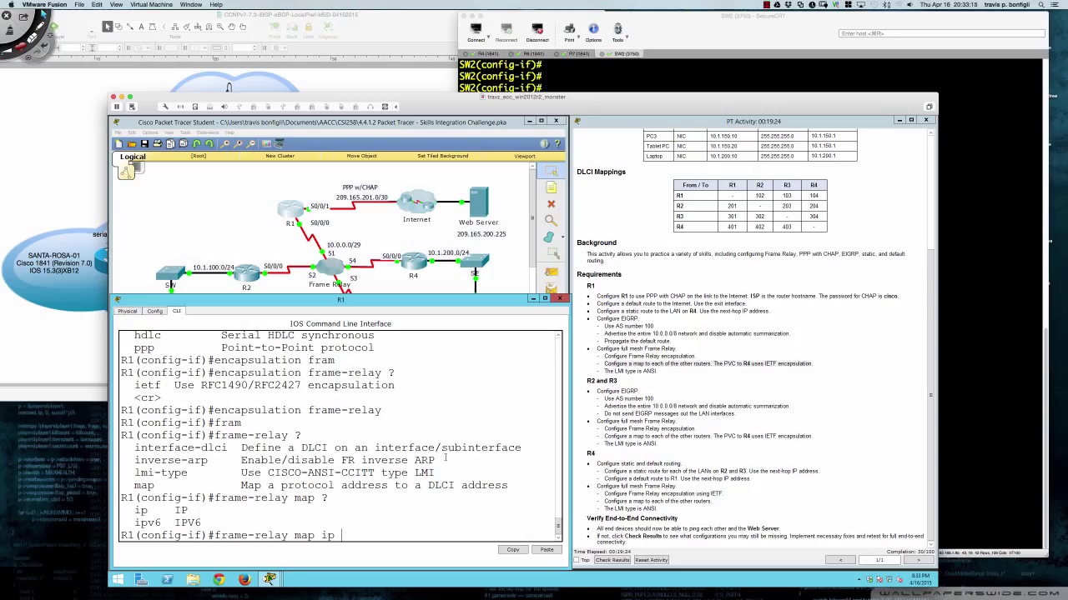
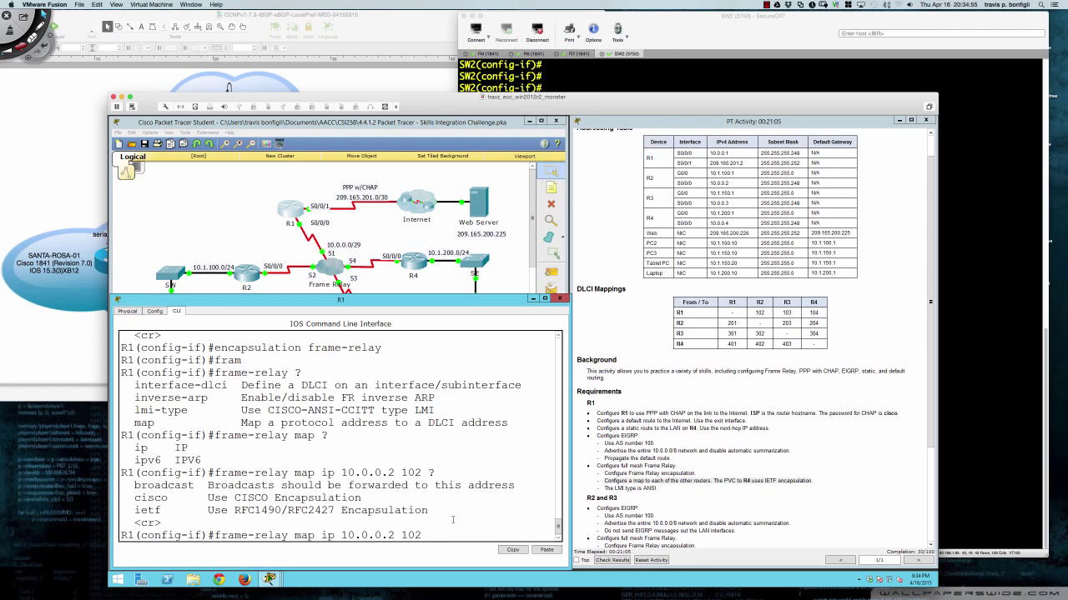
On R1, map 10.0.0.2 to DLCI 102 and 10.0.0.3 to DLCI 103, both with broadcast
{"action": "type", "text": "bro"}
{"action": "key", "text": "Tab"}
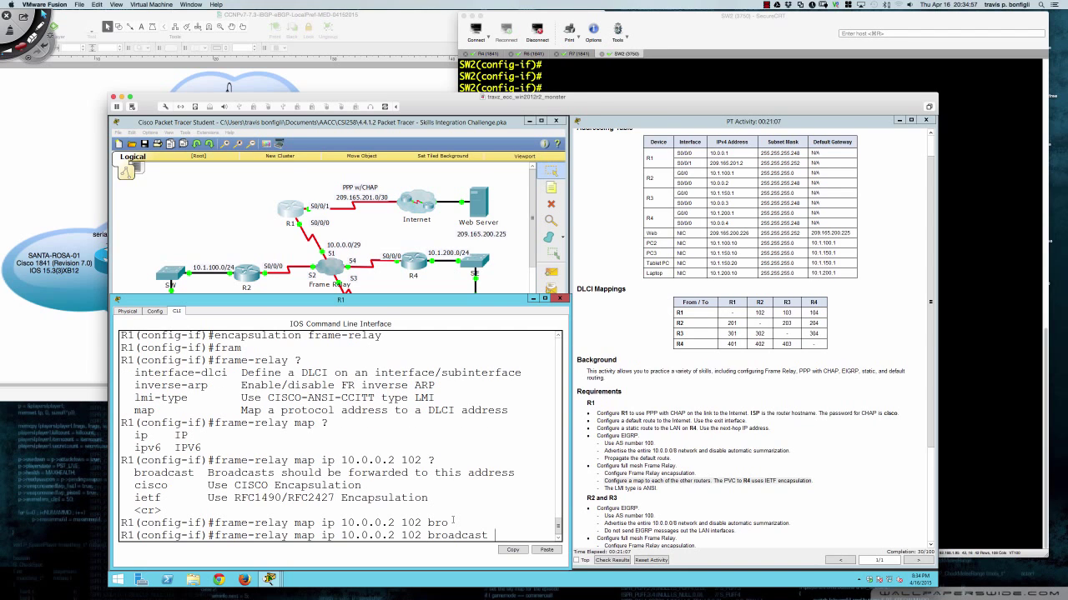
{"action": "type", "text": "?"}
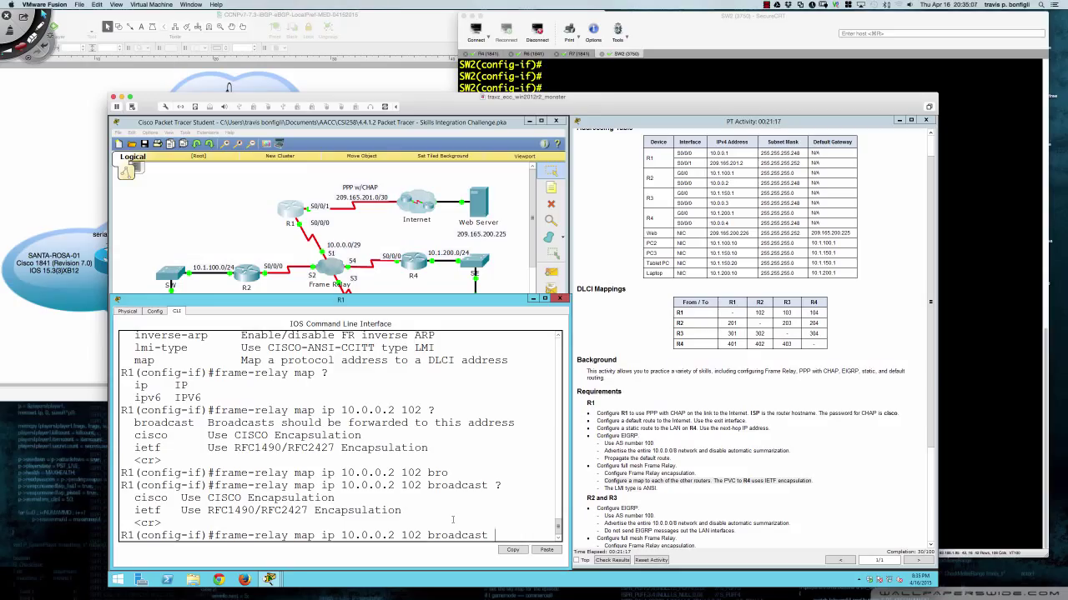
{"action": "key", "text": "Return"}
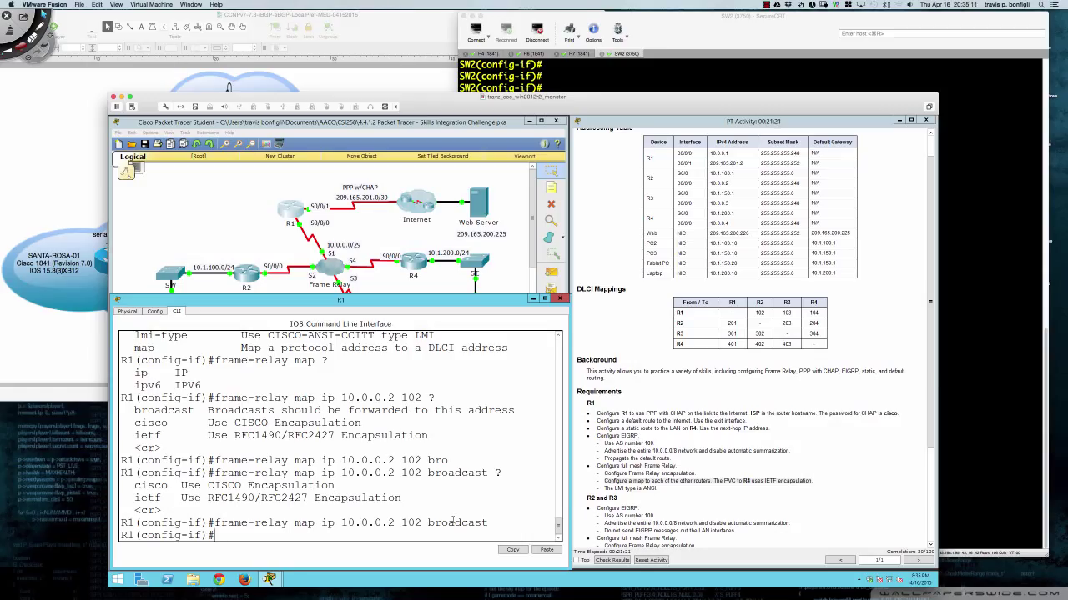
{"action": "key", "text": "Up"}
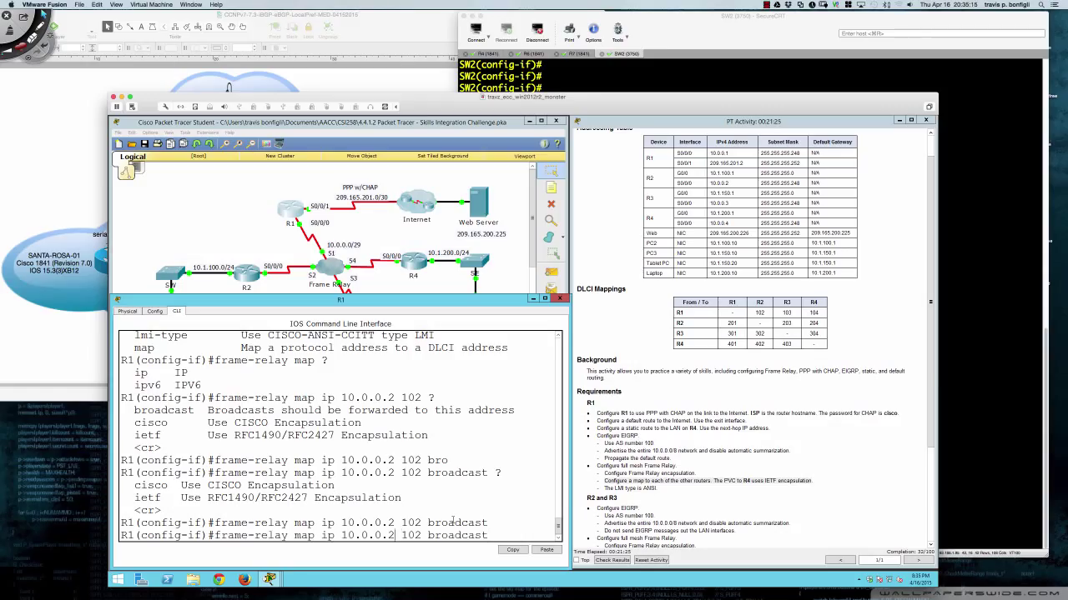
{"action": "key", "text": "BackSpace"}
{"action": "type", "text": "3"}
{"action": "key", "text": "Return"}
Map 10.0.0.4 to DLCI 104 with broadcast and IETF encapsulation
{"action": "key", "text": "Up"}
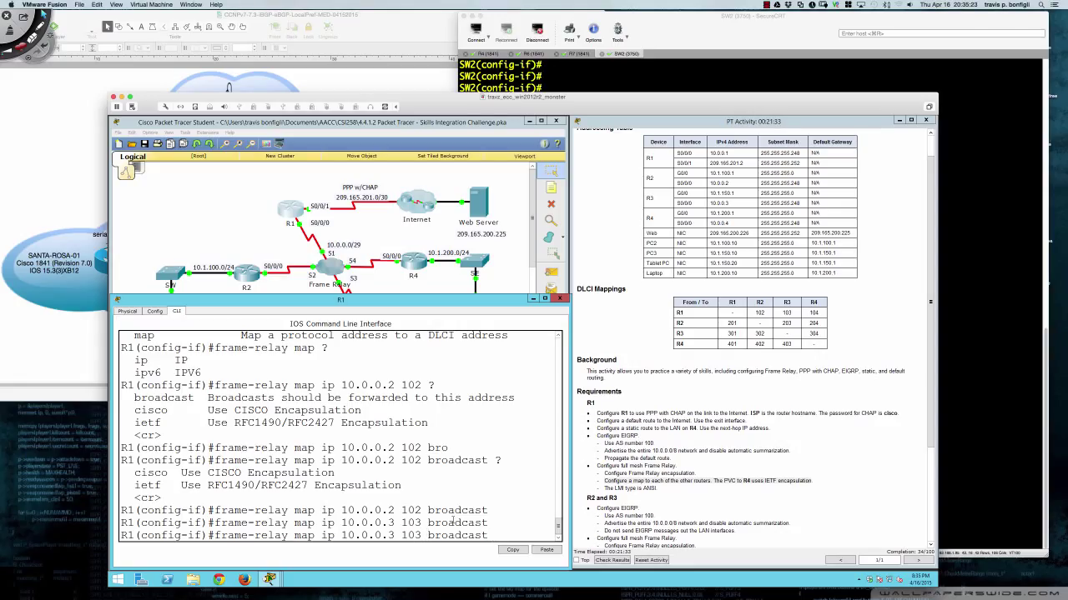
{"action": "key", "text": "BackSpace"}
{"action": "type", "text": "4"}
{"action": "type", "text": "?"}
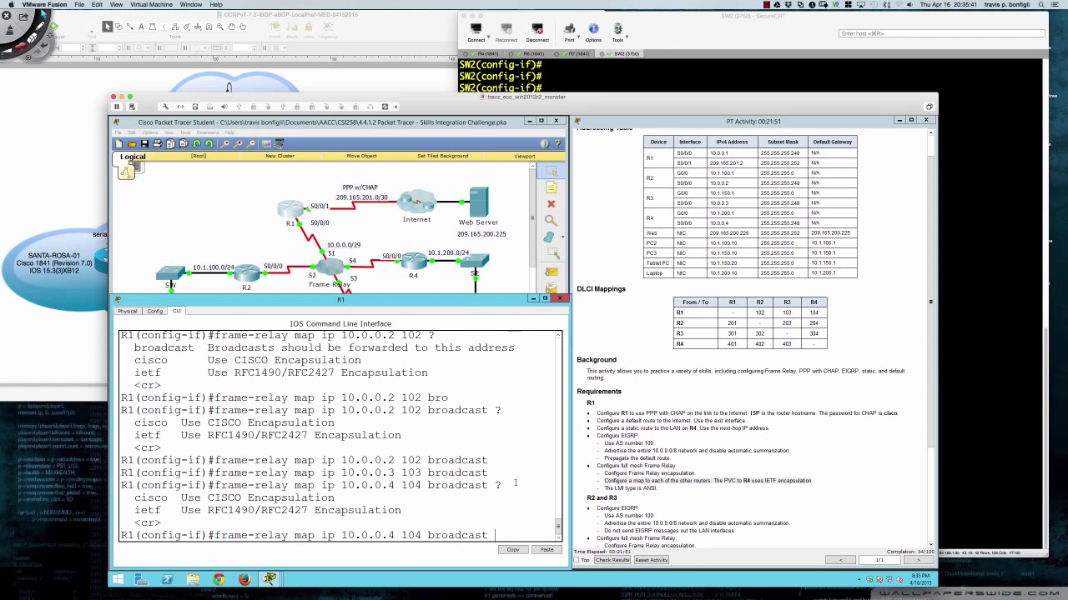
{"action": "type", "text": "ietf ?"}
{"action": "key", "text": "Return"}
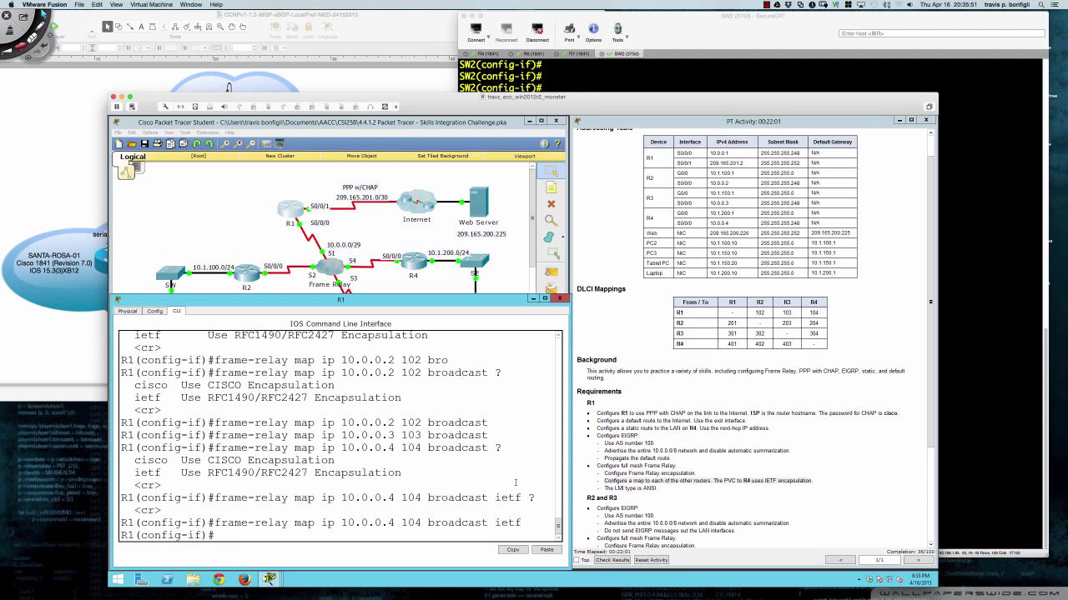
{"action": "key", "text": "Return"}
{"action": "key", "text": "Return"}
{"action": "key", "text": "Return"}
{"action": "key", "text": "Return"}
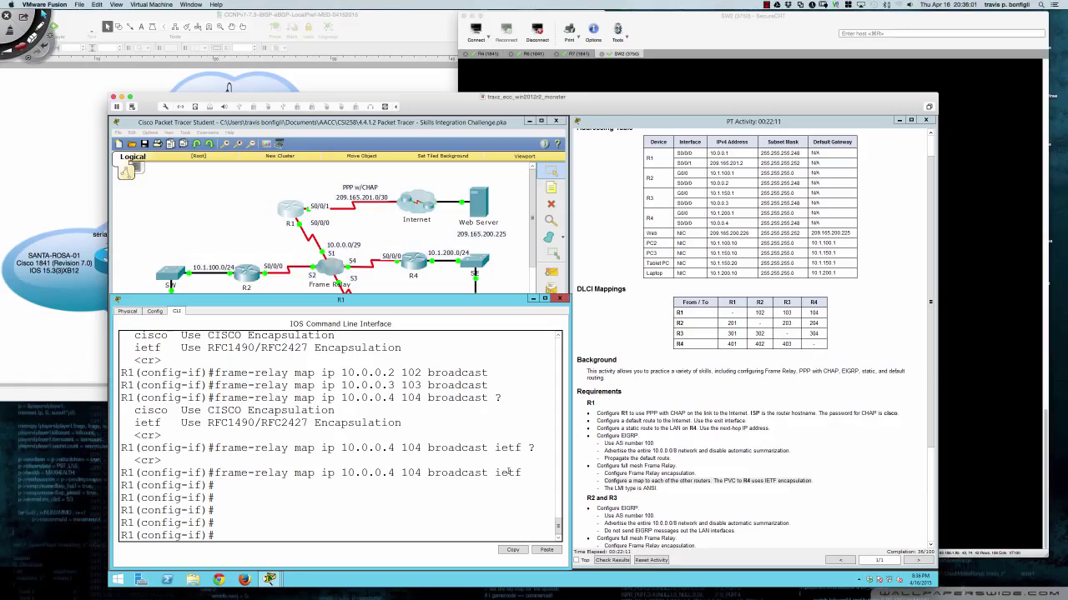
Set R1's Frame Relay LMI type to ANSI
{"action": "type", "text": "fram"}
{"action": "key", "text": "Tab"}
{"action": "type", "text": "lmi"}
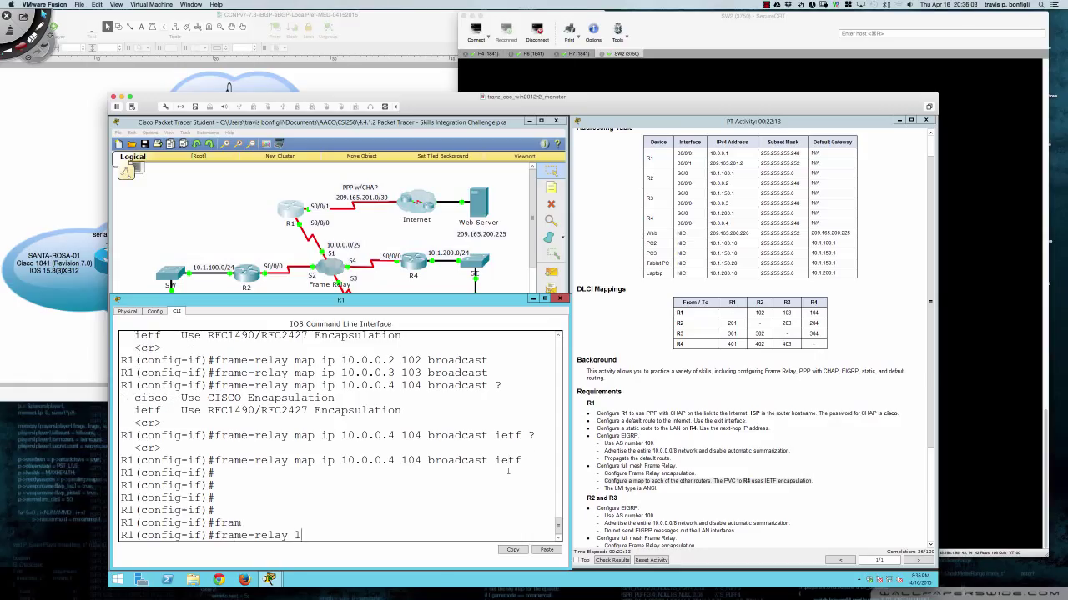
{"action": "key", "text": "Tab"}
{"action": "type", "text": "?"}
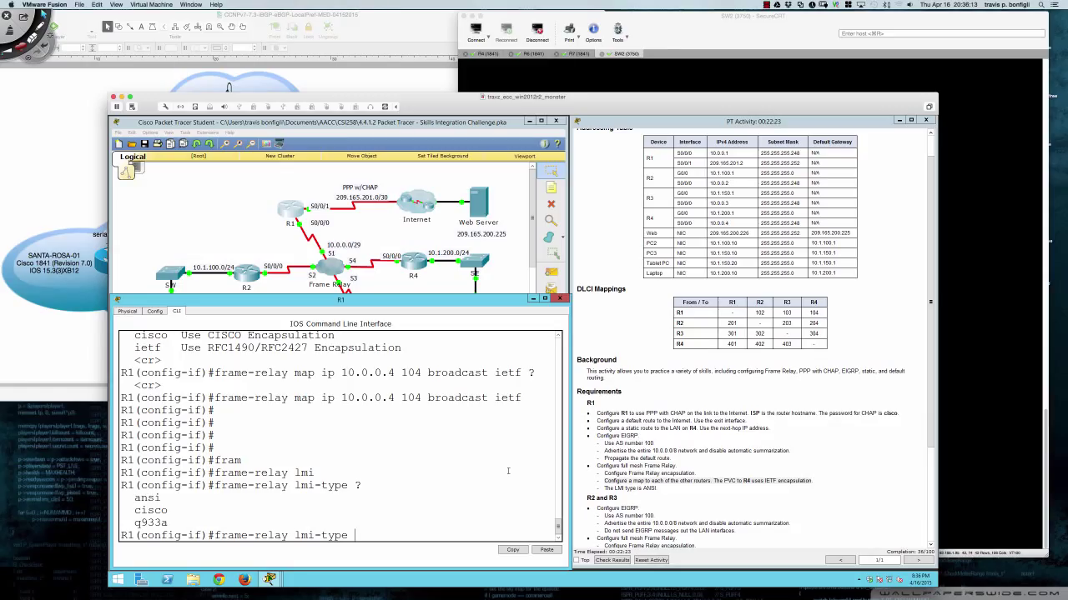
{"action": "type", "text": "ans"}
{"action": "key", "text": "Tab"}
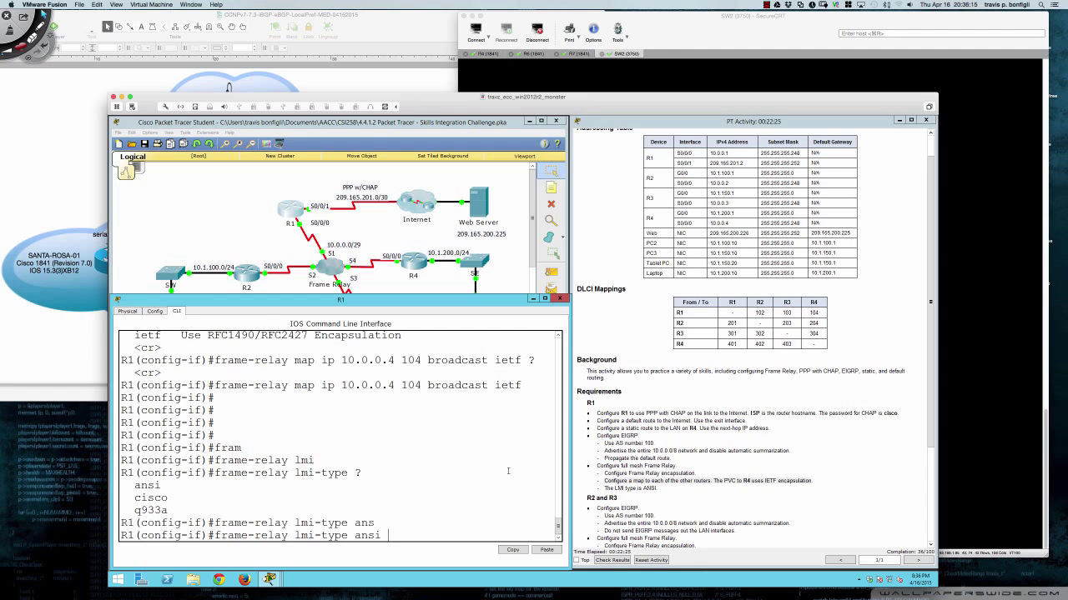
{"action": "key", "text": "Return"}
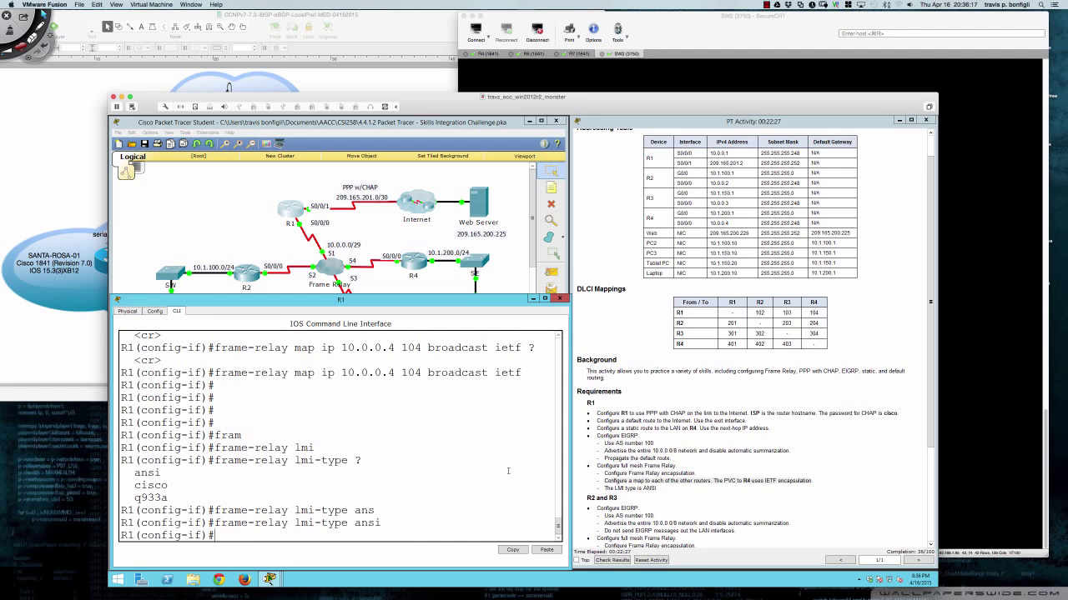
{"action": "key", "text": "Return"}
{"action": "key", "text": "Return"}
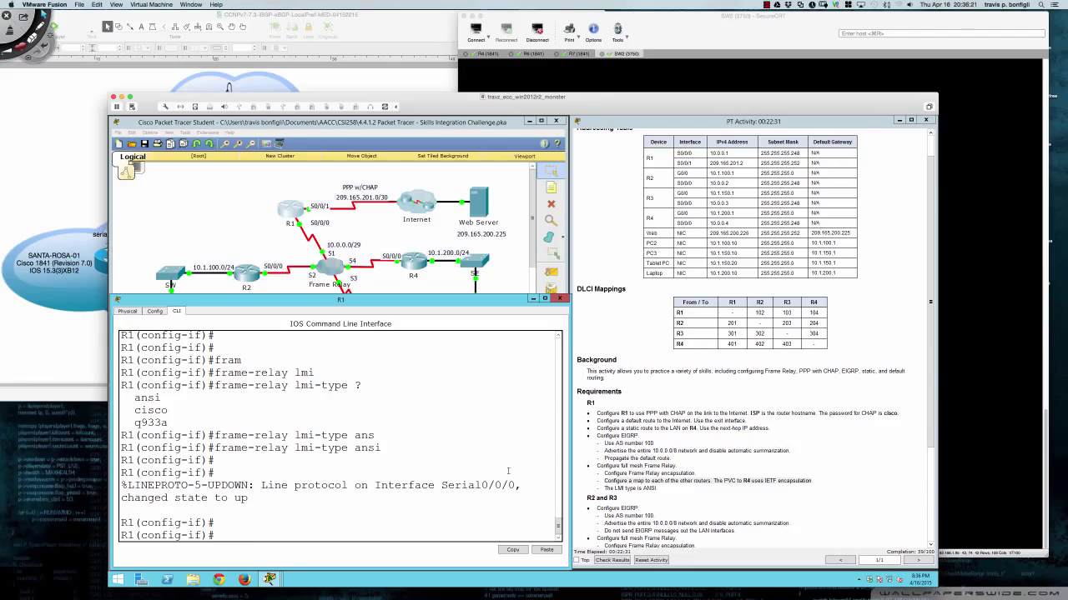
Exit configuration mode and save R1's running configuration with wri mem
{"action": "type", "text": "end"}
{"action": "key", "text": "Return"}
{"action": "key", "text": "Return"}
{"action": "key", "text": "Return"}
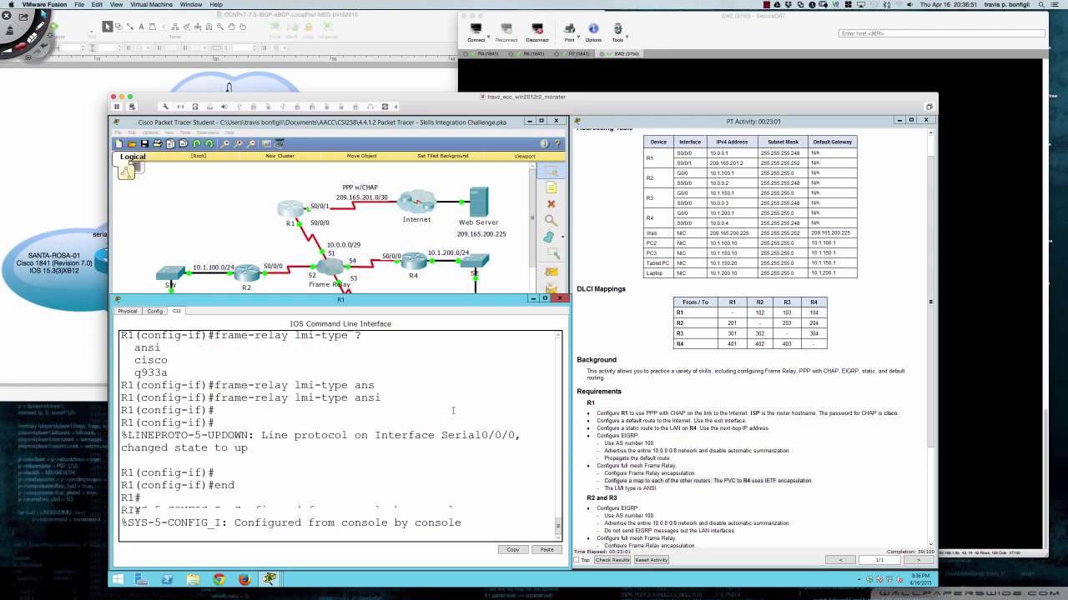
{"action": "type", "text": "wri mem"}
{"action": "key", "text": "Return"}
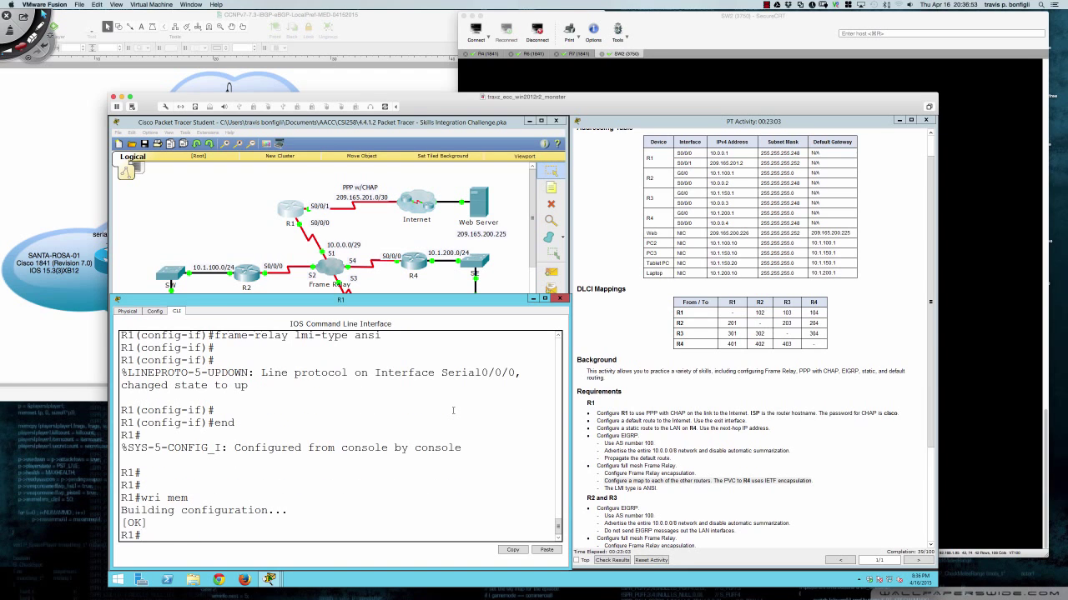
{"action": "key", "text": "Return"}
{"action": "key", "text": "Return"}
{"action": "key", "text": "Return"}
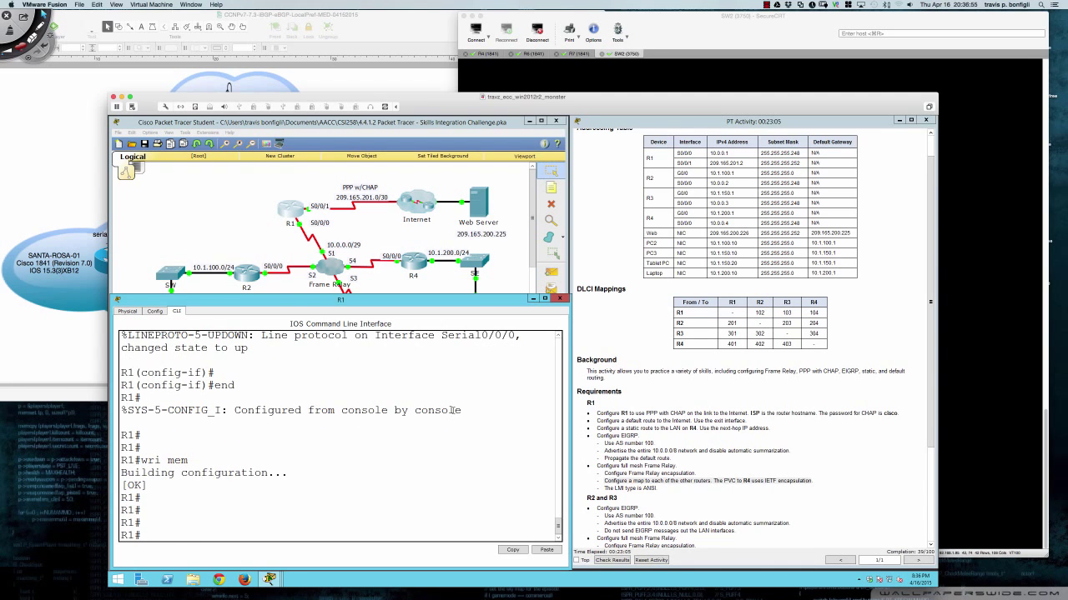
{"action": "scroll", "coordinate": [647, 428], "scroll_direction": "down", "scroll_amount": 3}
{"action": "scroll", "coordinate": [647, 429], "scroll_direction": "down", "scroll_amount": 1}
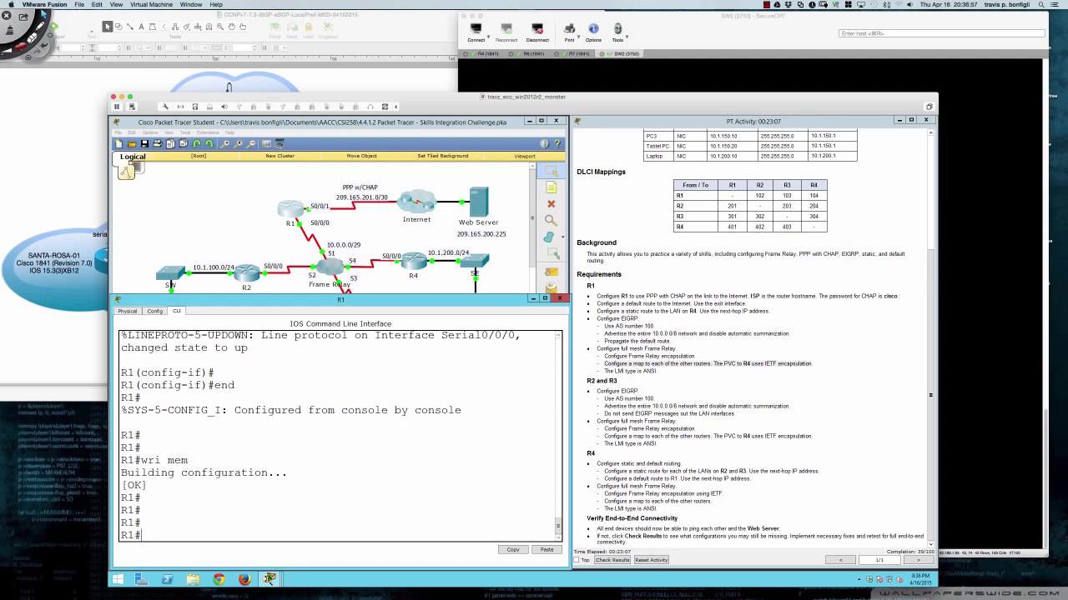
Open R2's device window and move and enlarge it beside the topology
{"action": "left_click", "coordinate": [253, 276]}
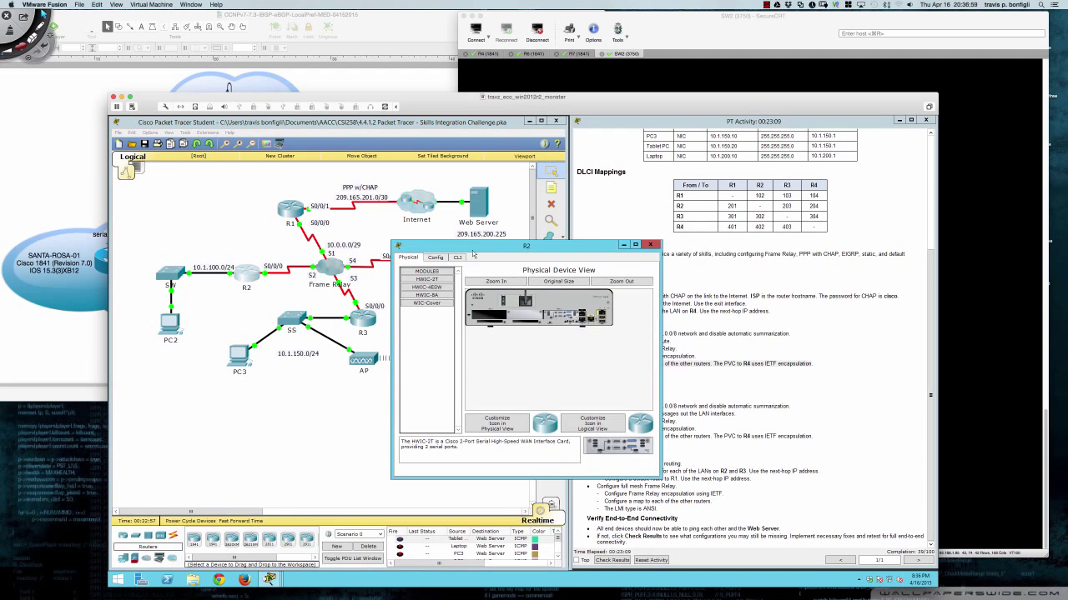
{"action": "left_click_drag", "start_coordinate": [258, 322], "coordinate": [197, 340]}
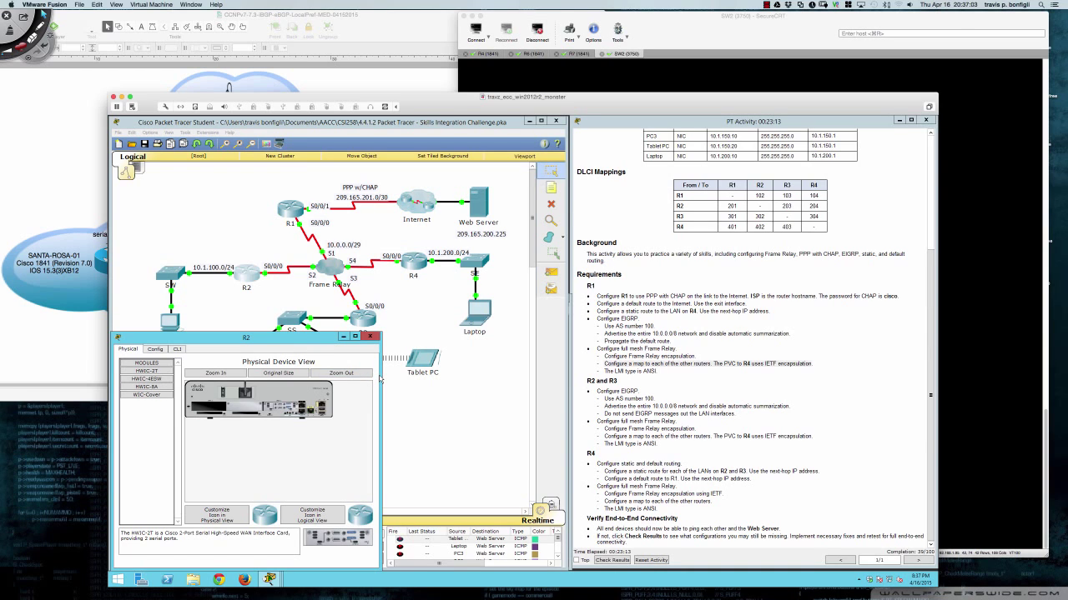
{"action": "left_click_drag", "start_coordinate": [381, 376], "coordinate": [570, 371]}
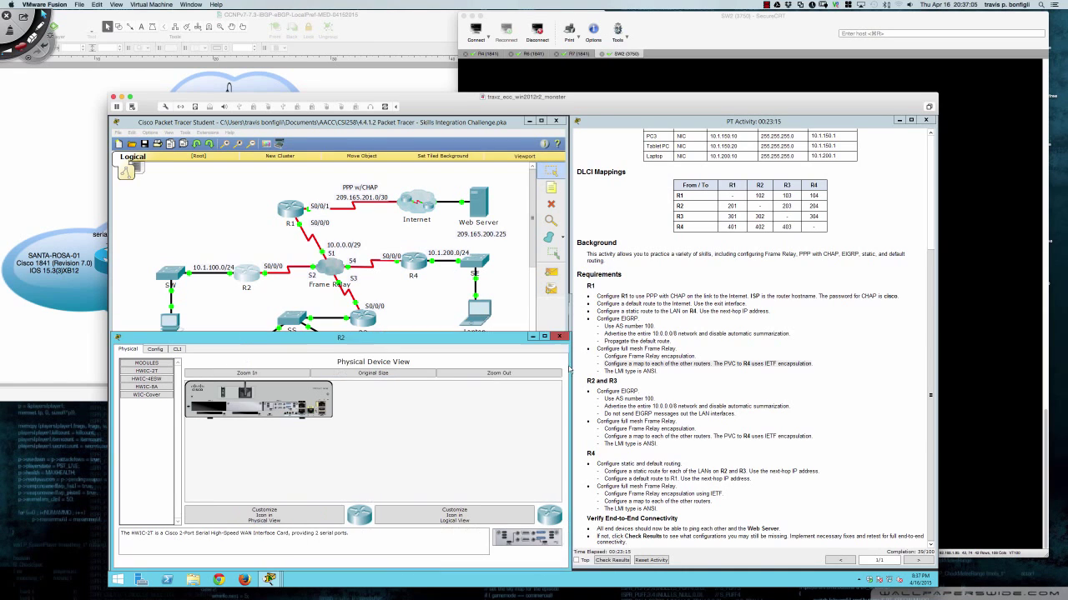
{"action": "left_click_drag", "start_coordinate": [500, 331], "coordinate": [500, 289]}
In R2's CLI, enter enable, conf t, then router eigrp 100
{"action": "left_click", "coordinate": [177, 306]}
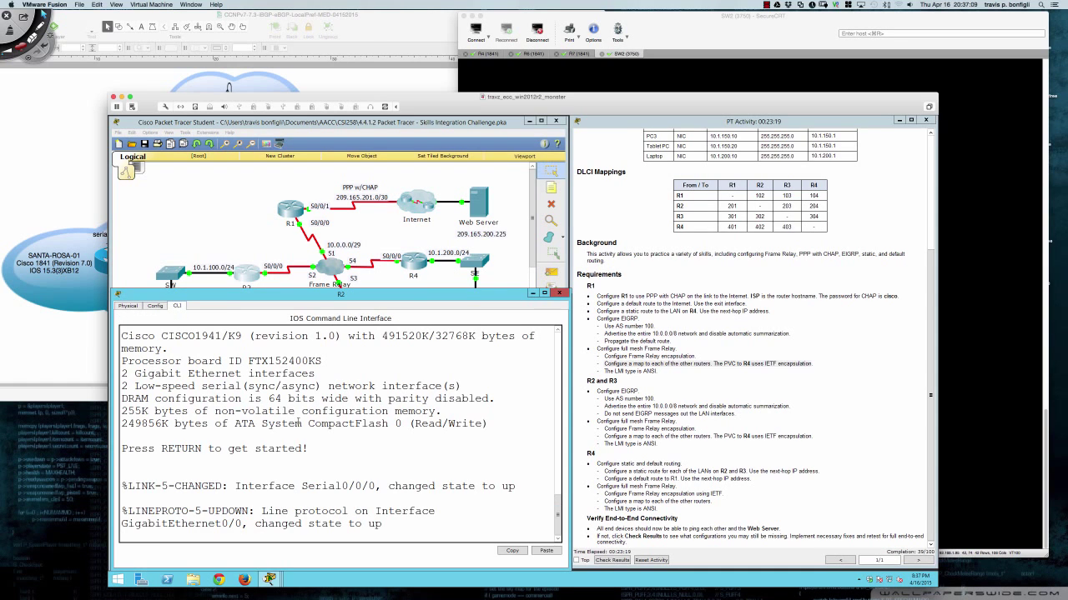
{"action": "key", "text": "Return"}
{"action": "key", "text": "Return"}
{"action": "key", "text": "Return"}
{"action": "key", "text": "Return"}
{"action": "key", "text": "Return"}
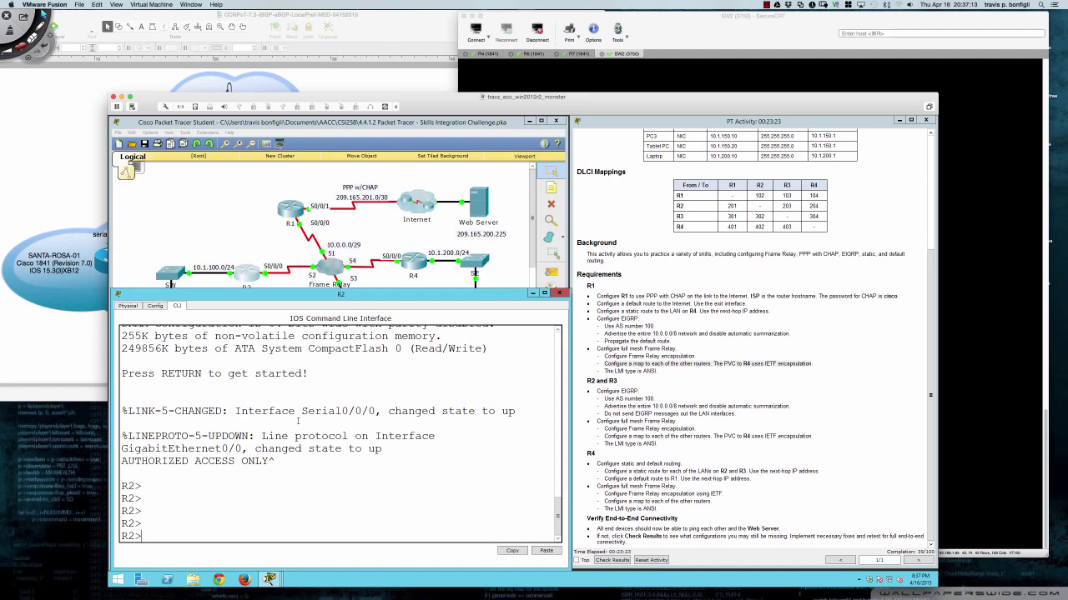
{"action": "type", "text": "en"}
{"action": "key", "text": "Tab"}
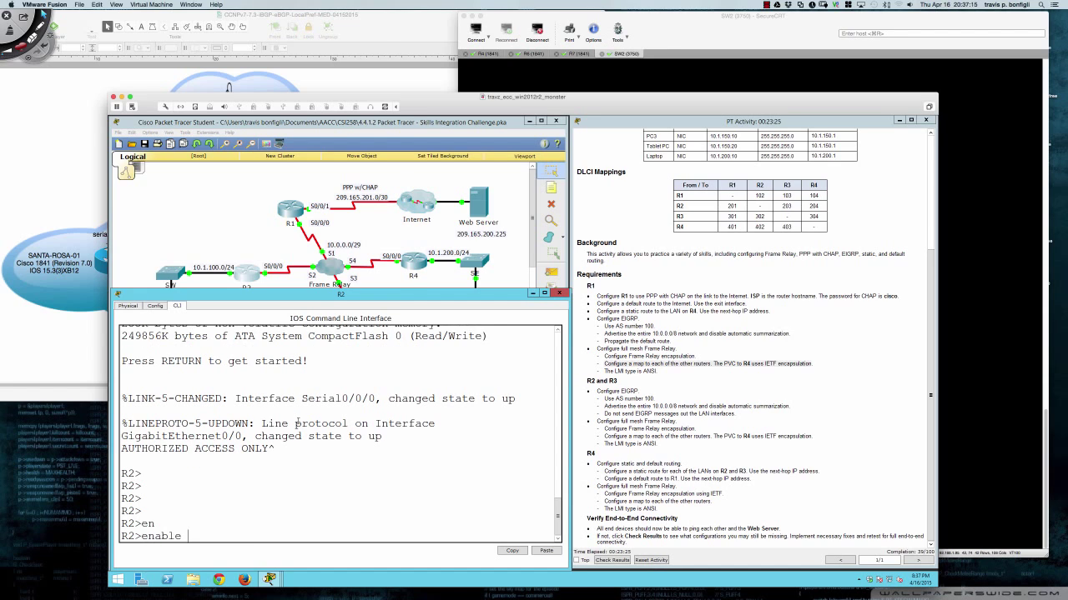
{"action": "key", "text": "Return"}
{"action": "key", "text": "Return"}
{"action": "key", "text": "Return"}
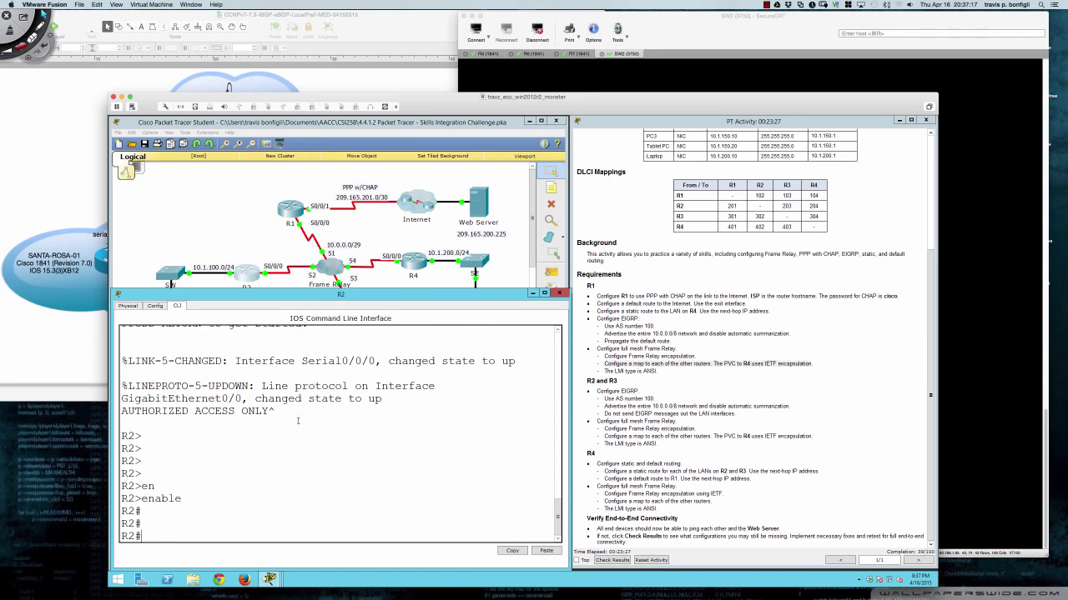
{"action": "type", "text": "conf t"}
{"action": "key", "text": "Return"}
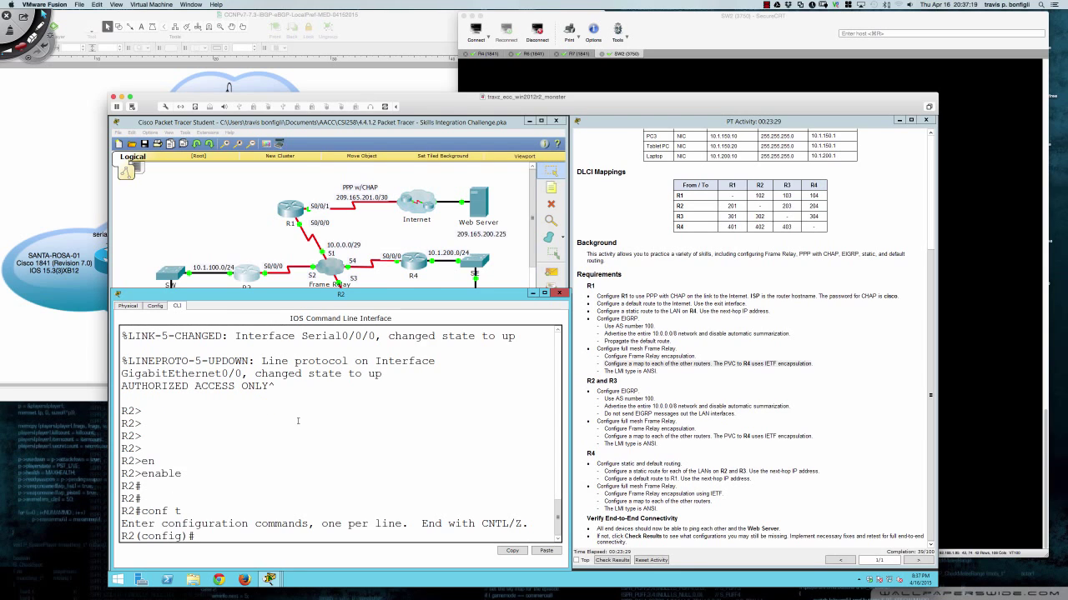
{"action": "key", "text": "Return"}
{"action": "key", "text": "Return"}
{"action": "type", "text": "route"}
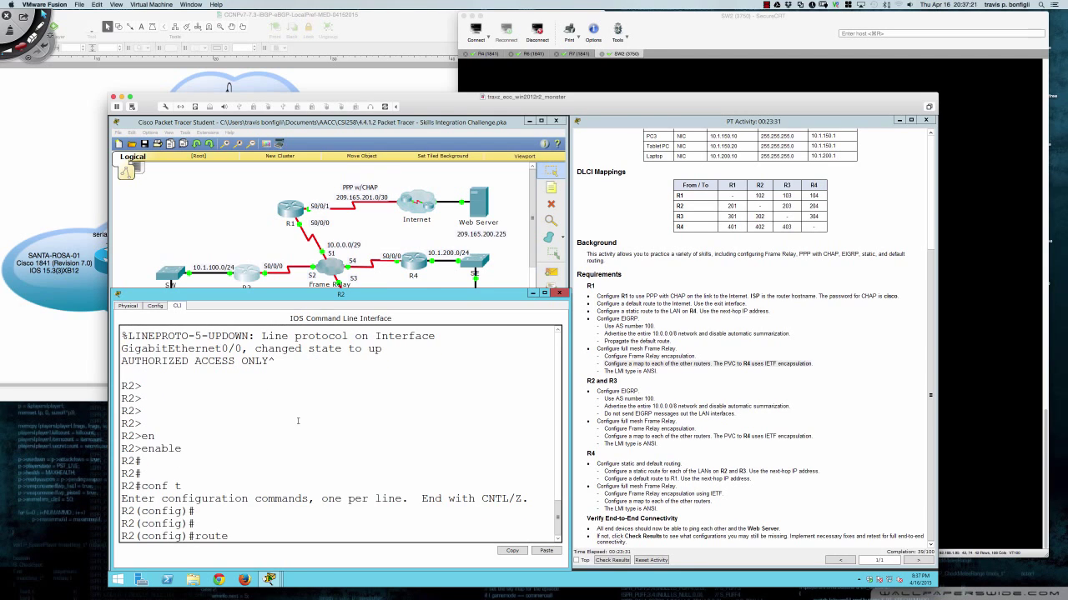
{"action": "type", "text": "r eigrp 100"}
{"action": "key", "text": "Return"}
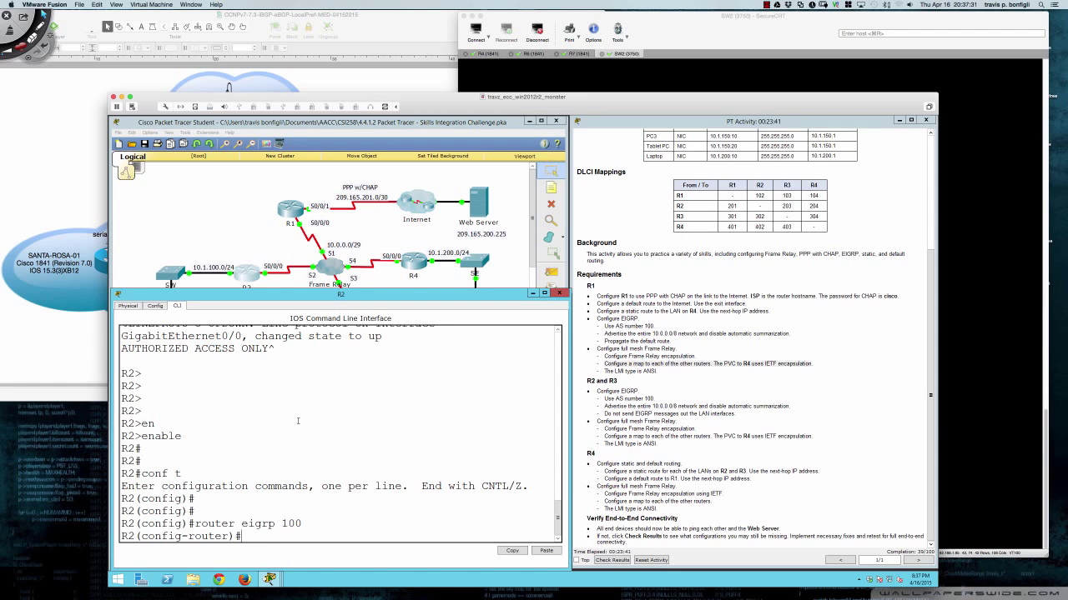
Disable auto-summary under R2's EIGRP 100 process
{"action": "type", "text": "no atuo"}
{"action": "key", "text": "Tab"}
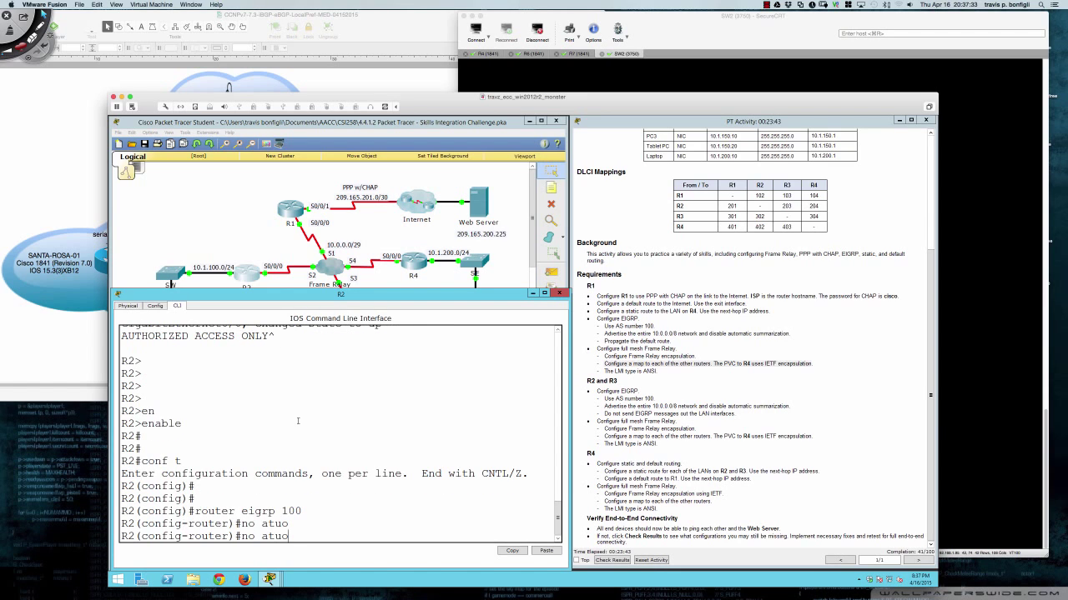
{"action": "key", "text": "BackSpace"}
{"action": "key", "text": "BackSpace"}
{"action": "key", "text": "BackSpace"}
{"action": "type", "text": "uto"}
{"action": "key", "text": "Tab"}
{"action": "key", "text": "Return"}
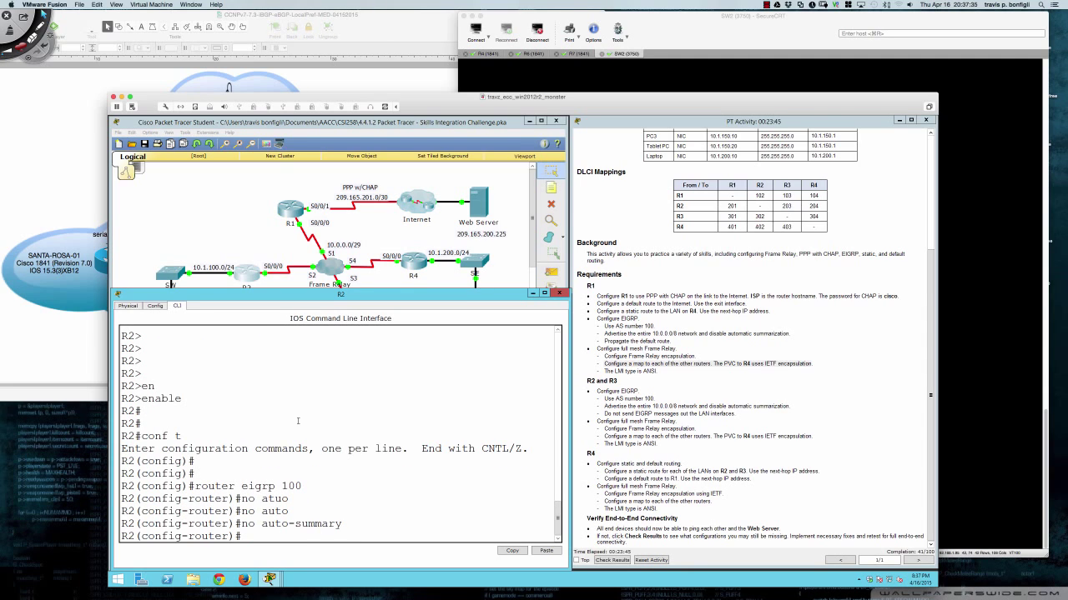
Add network 10.0.0.0, then enter it again with mask 255.255.255.0
{"action": "type", "text": "net"}
{"action": "key", "text": "Tab"}
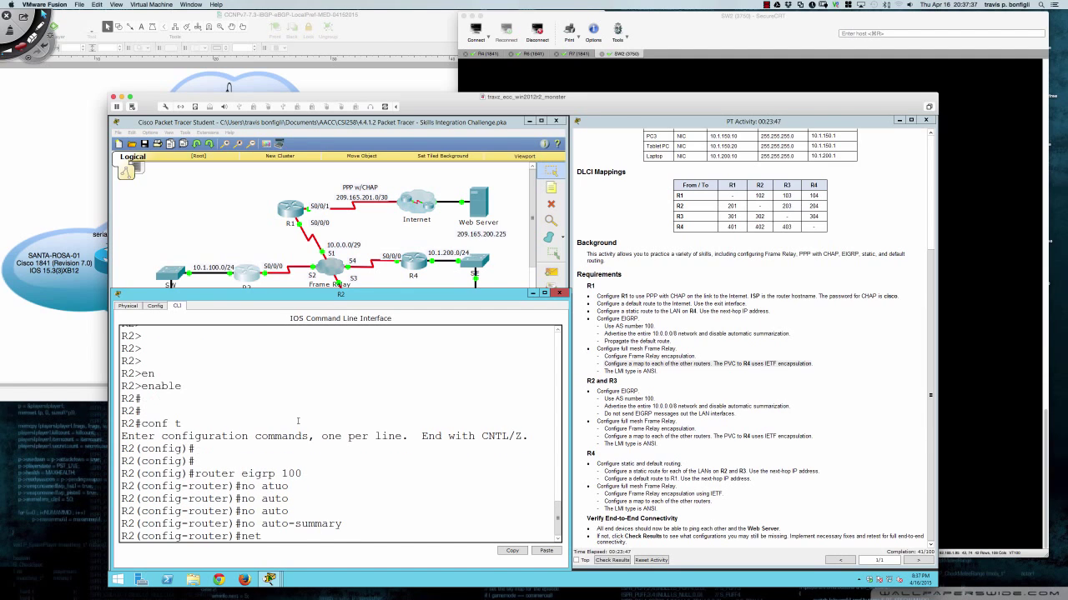
{"action": "type", "text": "10.0.0.0"}
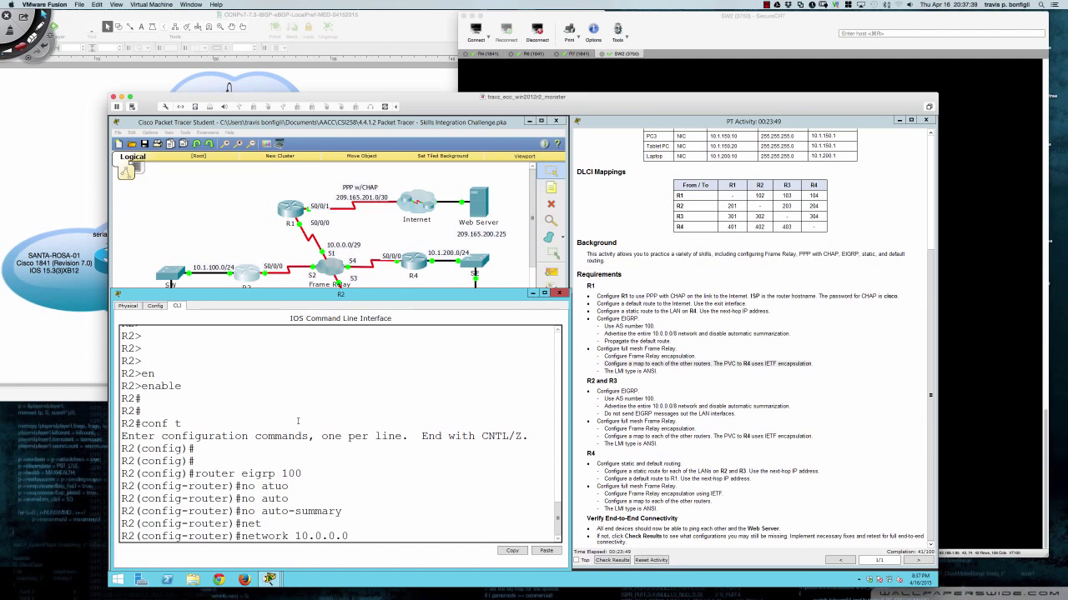
{"action": "key", "text": "Return"}
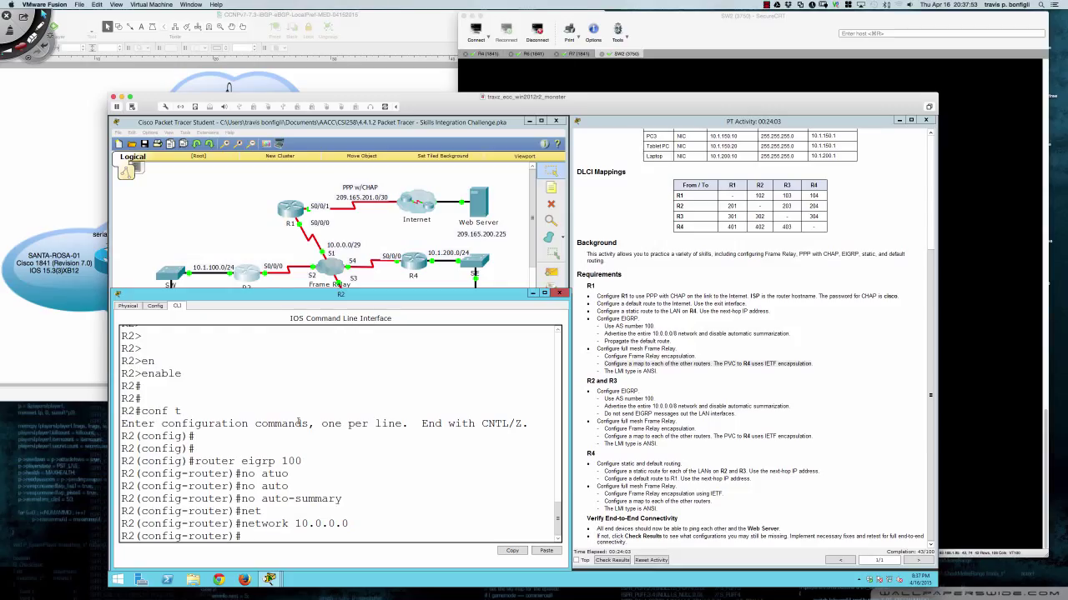
{"action": "key", "text": "Up"}
{"action": "type", "text": "255.255.255."}
{"action": "type", "text": "0"}
{"action": "key", "text": "Return"}
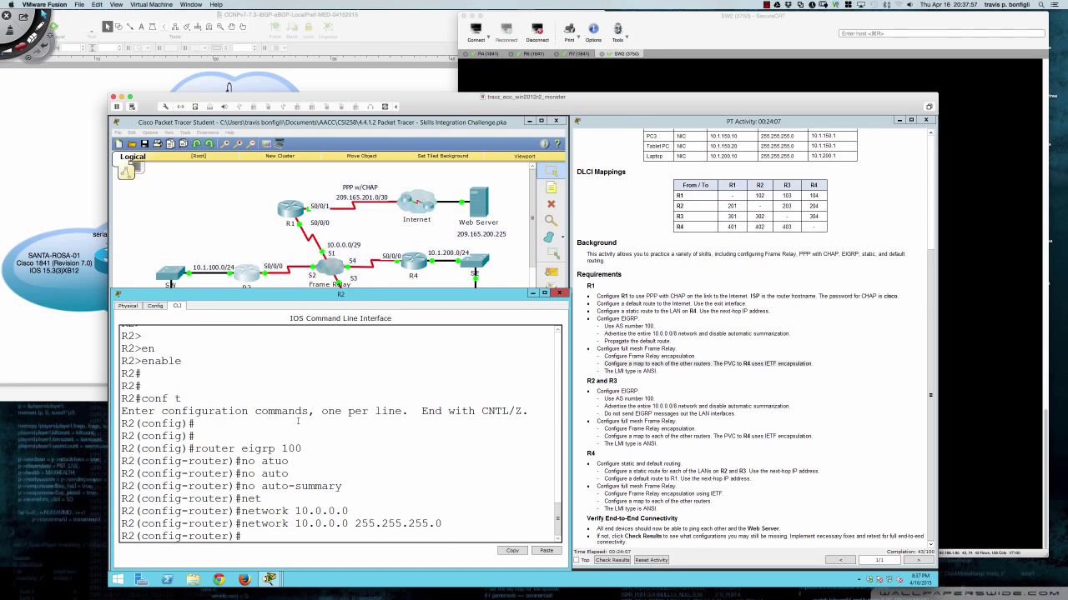
Review the running configuration and remove the network 10.0.0.0 255.255.255.0 statement
{"action": "type", "text": "do sh run"}
{"action": "key", "text": "Return"}
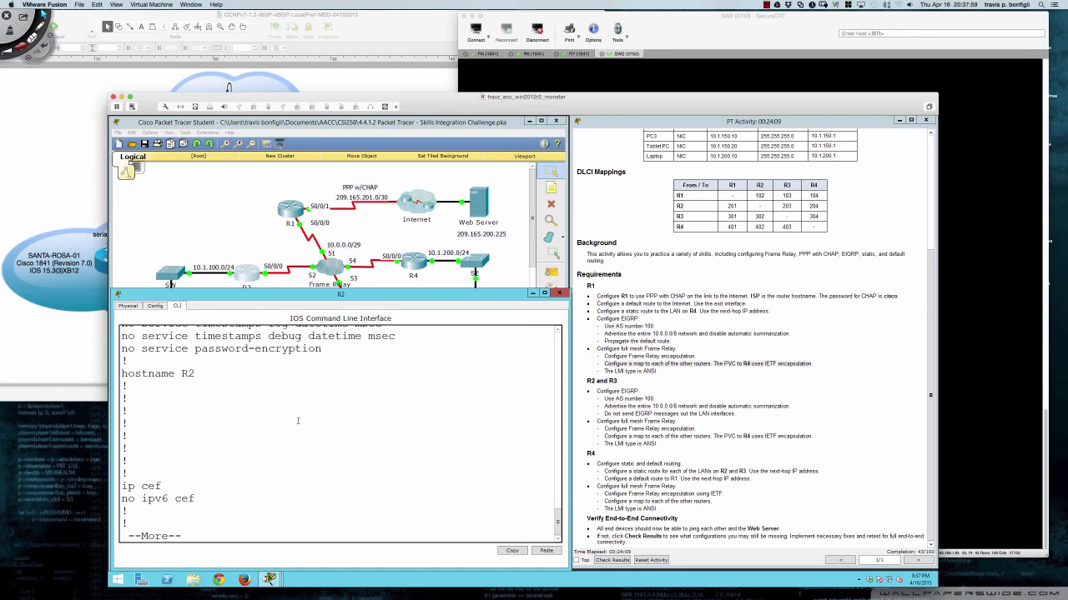
{"action": "key", "text": "space"}
{"action": "key", "text": "space"}
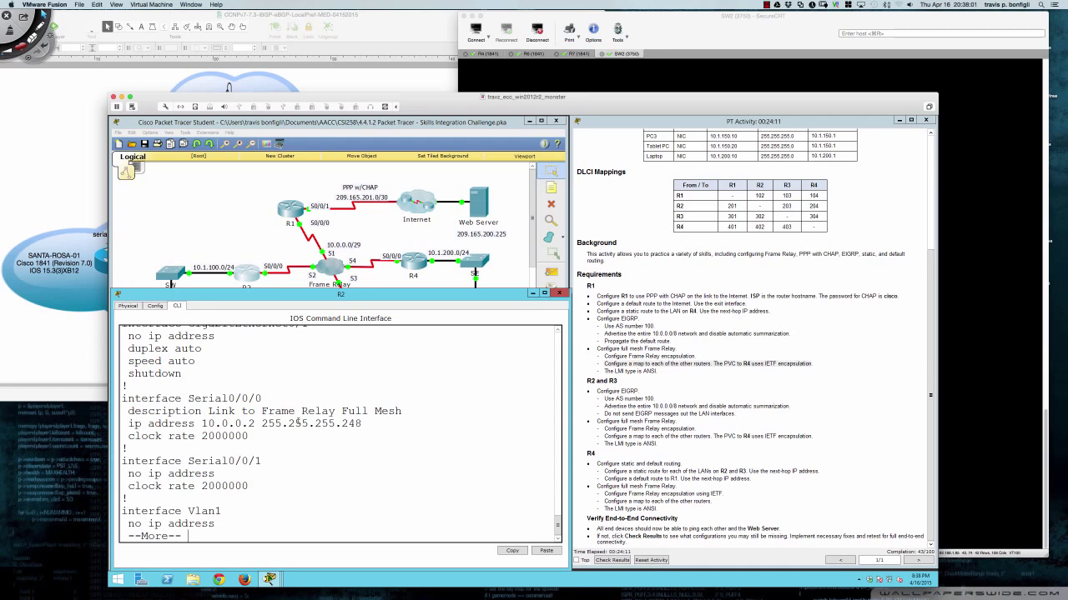
{"action": "key", "text": "space"}
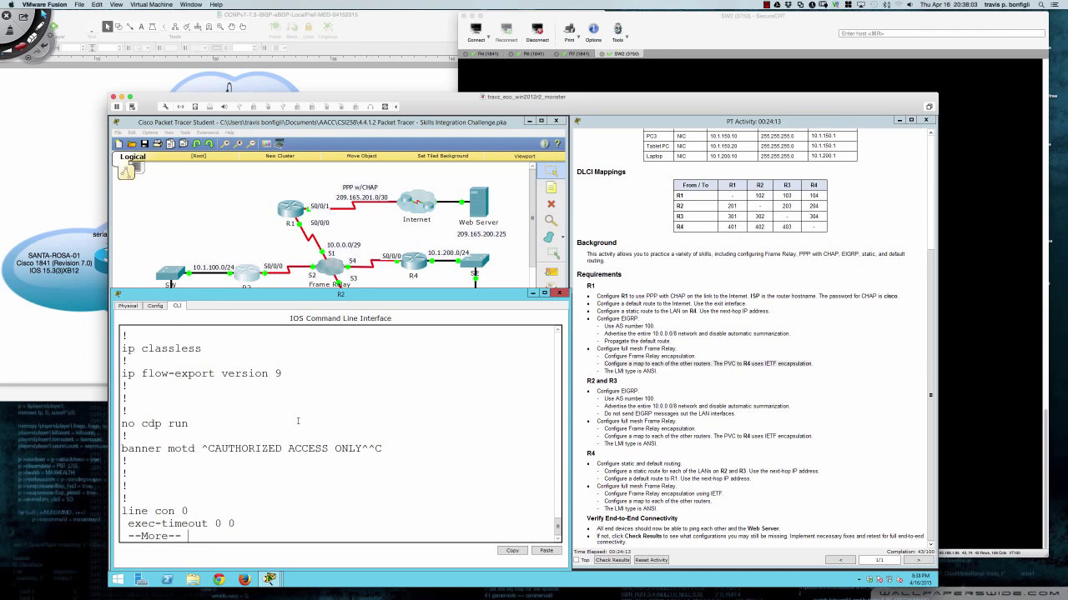
{"action": "scroll", "coordinate": [298, 421], "scroll_direction": "up", "scroll_amount": 2}
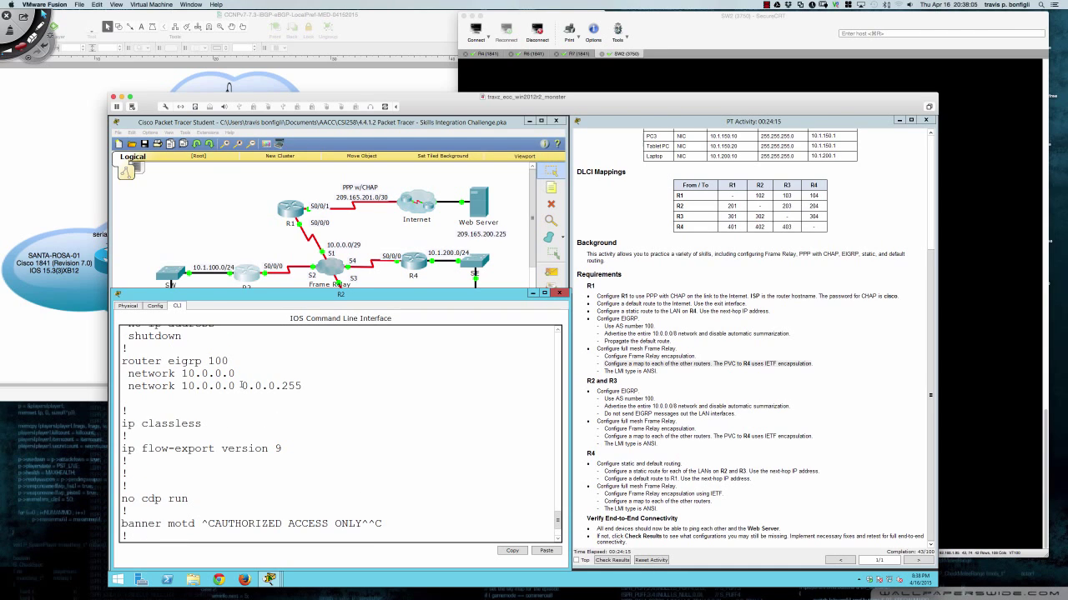
{"action": "left_click_drag", "start_coordinate": [241, 386], "coordinate": [301, 386]}
{"action": "type", "text": "network 10.0.0.0 255.255.255.0"}
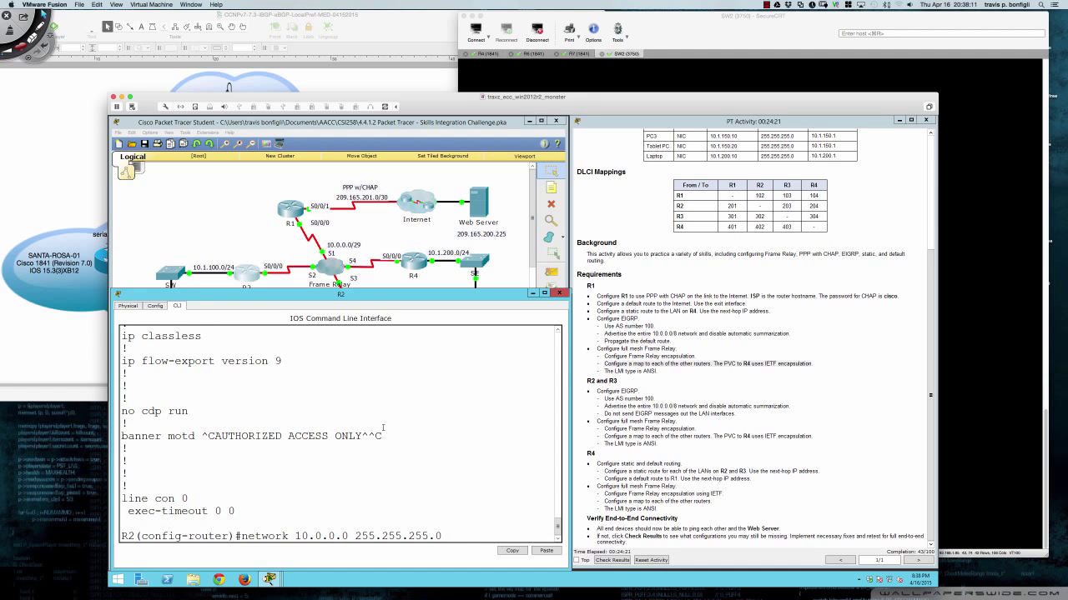
{"action": "type", "text": "no"}
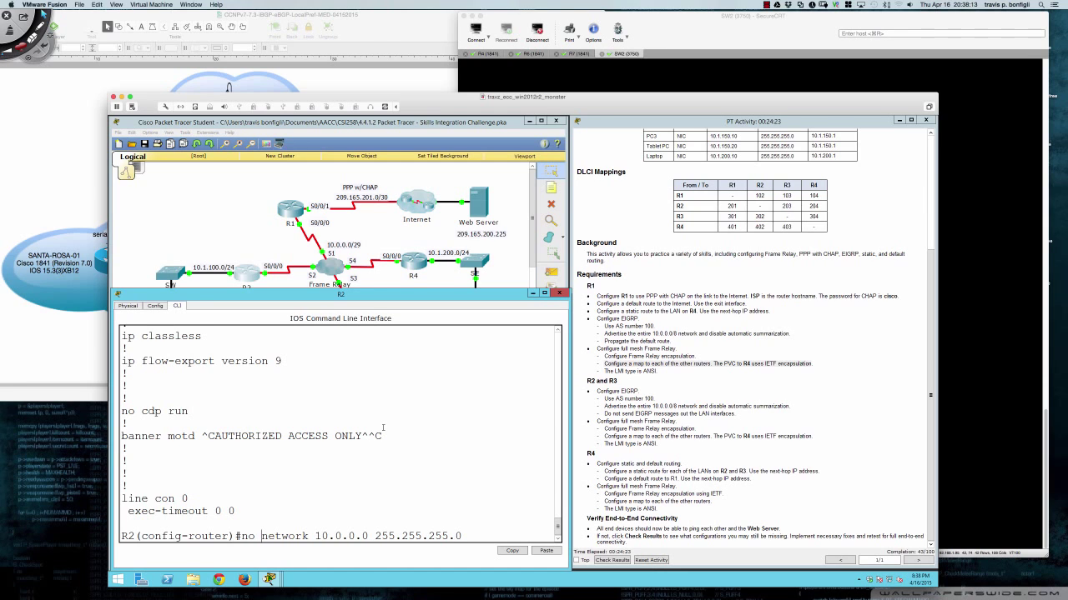
{"action": "key", "text": "Return"}
Recheck the running configuration and remove the network 10.0.0.0 statement
{"action": "type", "text": "do sh run"}
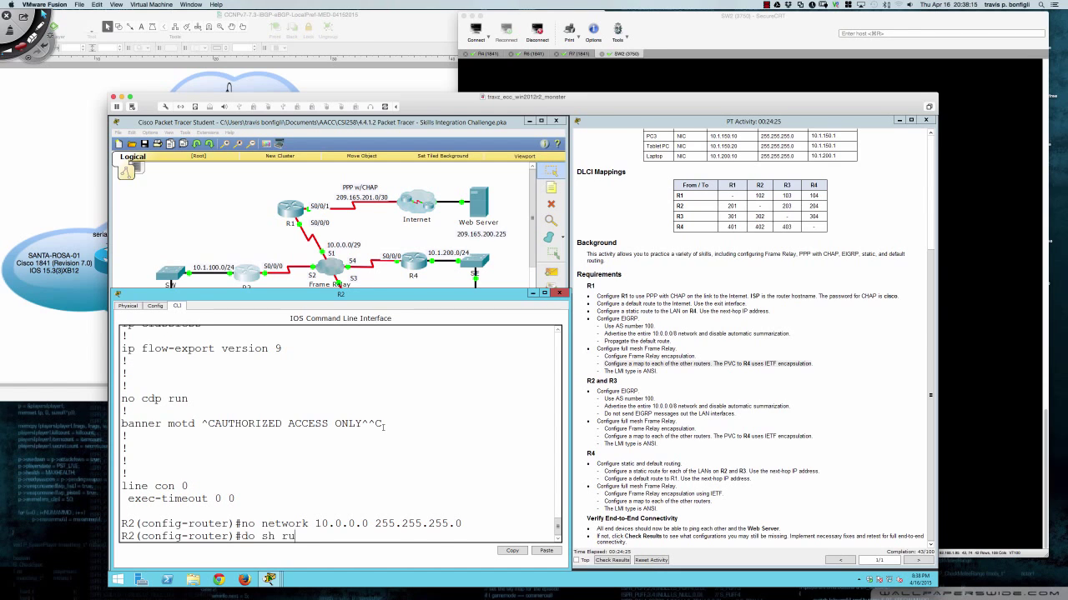
{"action": "key", "text": "Return"}
{"action": "key", "text": "space"}
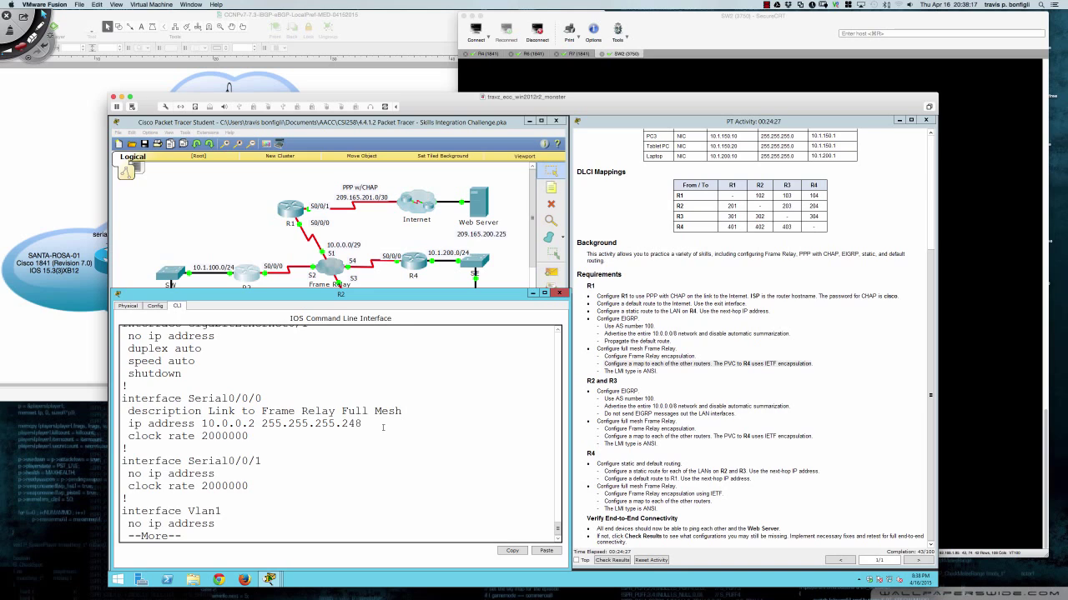
{"action": "key", "text": "Return"}
{"action": "key", "text": "Return"}
{"action": "key", "text": "Return"}
{"action": "key", "text": "Return"}
{"action": "key", "text": "Return"}
{"action": "key", "text": "Return"}
{"action": "key", "text": "Return"}
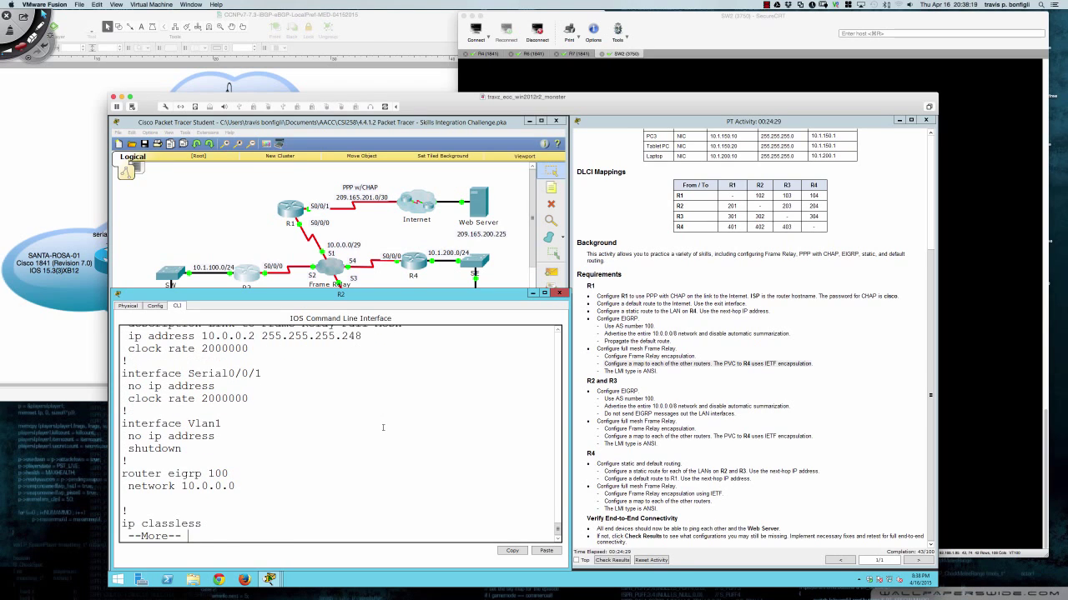
{"action": "type", "text": "qno netw"}
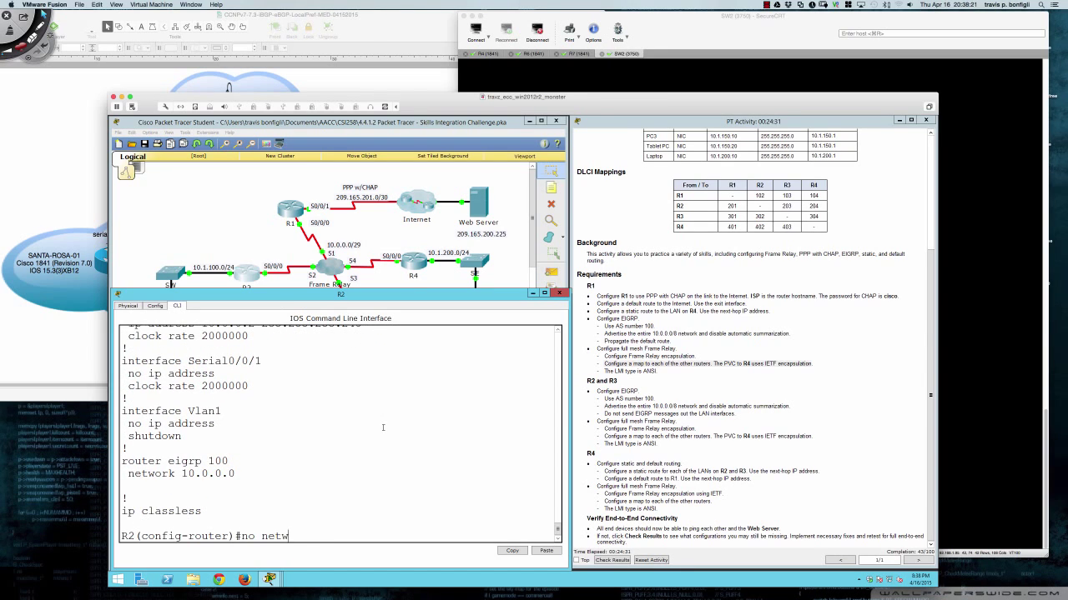
{"action": "type", "text": "ork 10.0.0.0"}
{"action": "key", "text": "Return"}
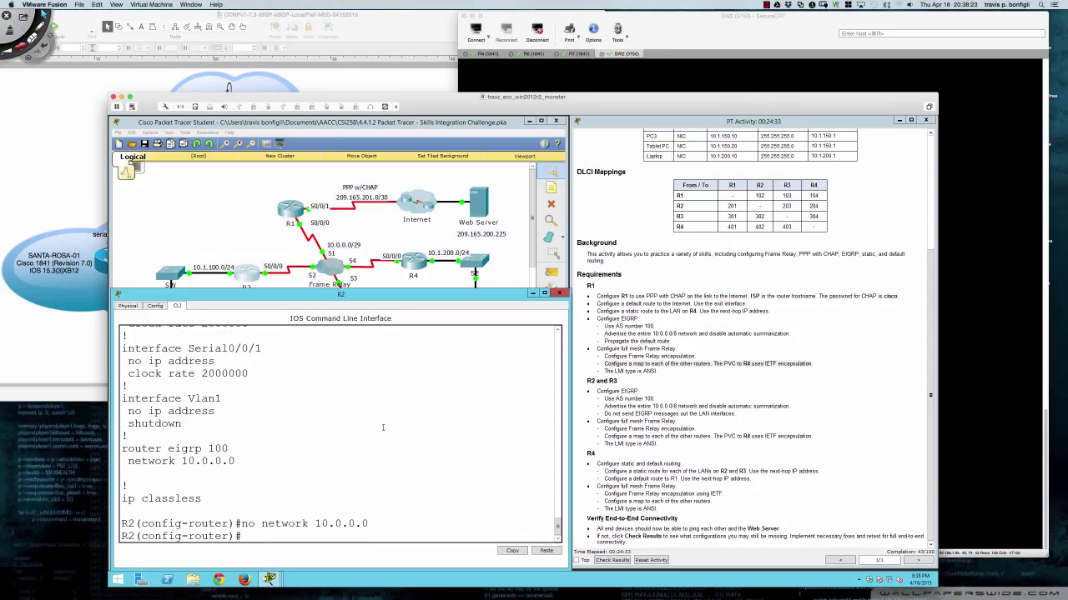
Add network 10.1.0.0 with mask 255.255.255.252 to EIGRP 100
{"action": "type", "text": "net"}
{"action": "key", "text": "Tab"}
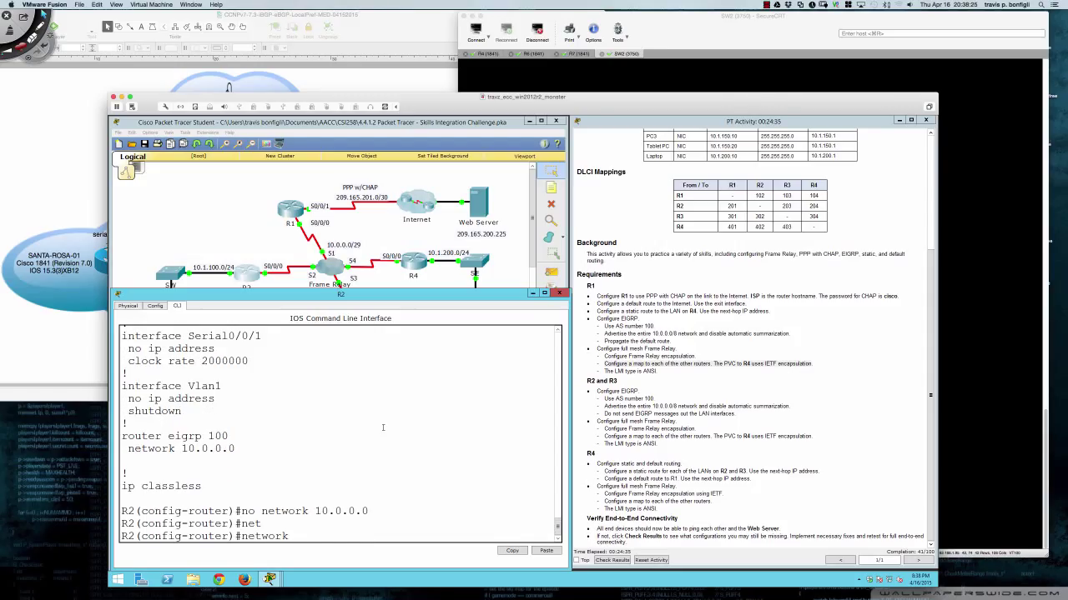
{"action": "type", "text": "10.1.0.0 255.255.255.252"}
{"action": "key", "text": "Return"}
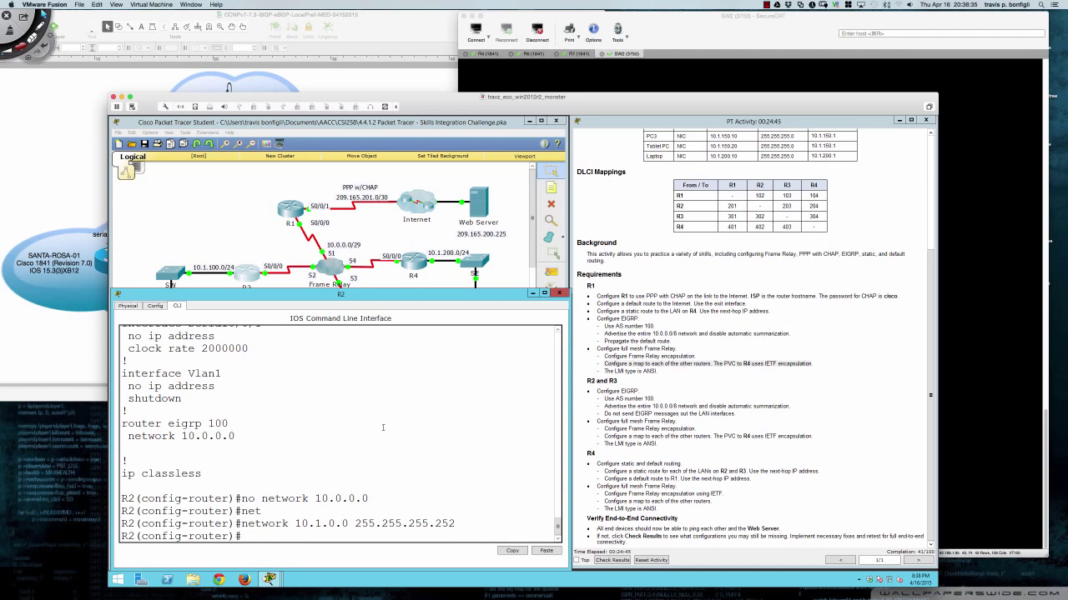
Review the EIGRP section showing network 10.1.0.0 with wildcard 0.0.0.3
{"action": "type", "text": "do sh run"}
{"action": "key", "text": "Return"}
{"action": "key", "text": "space"}
{"action": "key", "text": "space"}
{"action": "key", "text": "space"}
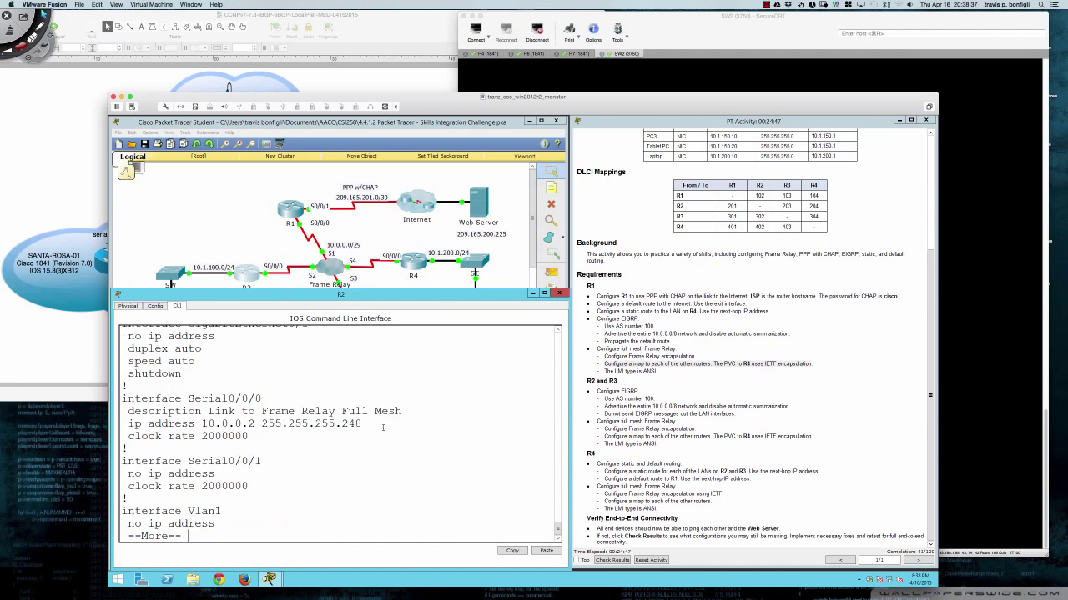
{"action": "scroll", "coordinate": [249, 427], "scroll_direction": "up", "scroll_amount": 3}
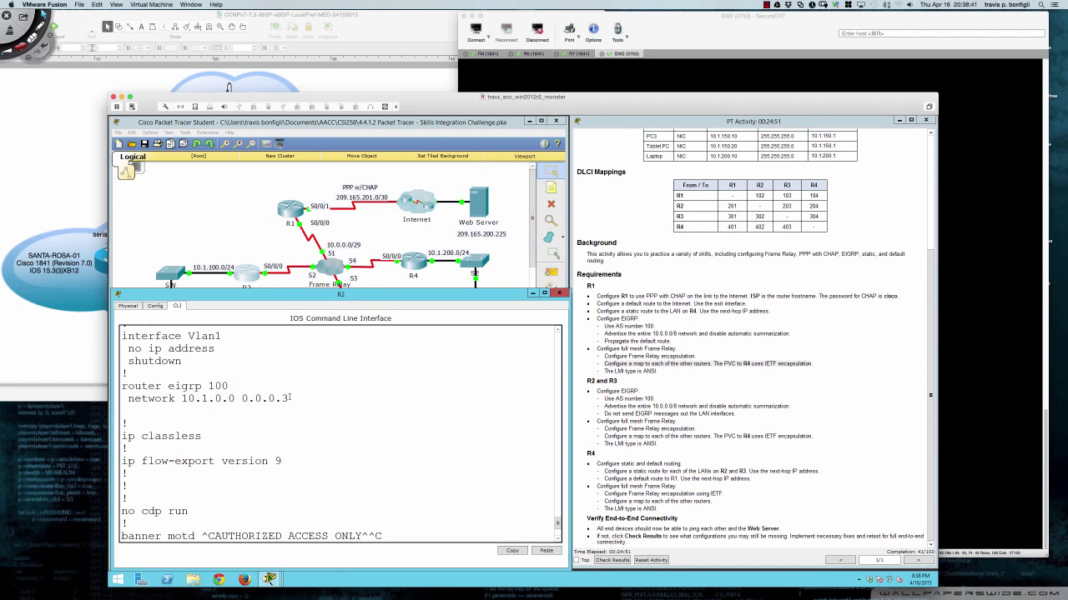
{"action": "left_click_drag", "start_coordinate": [288, 397], "coordinate": [128, 399]}
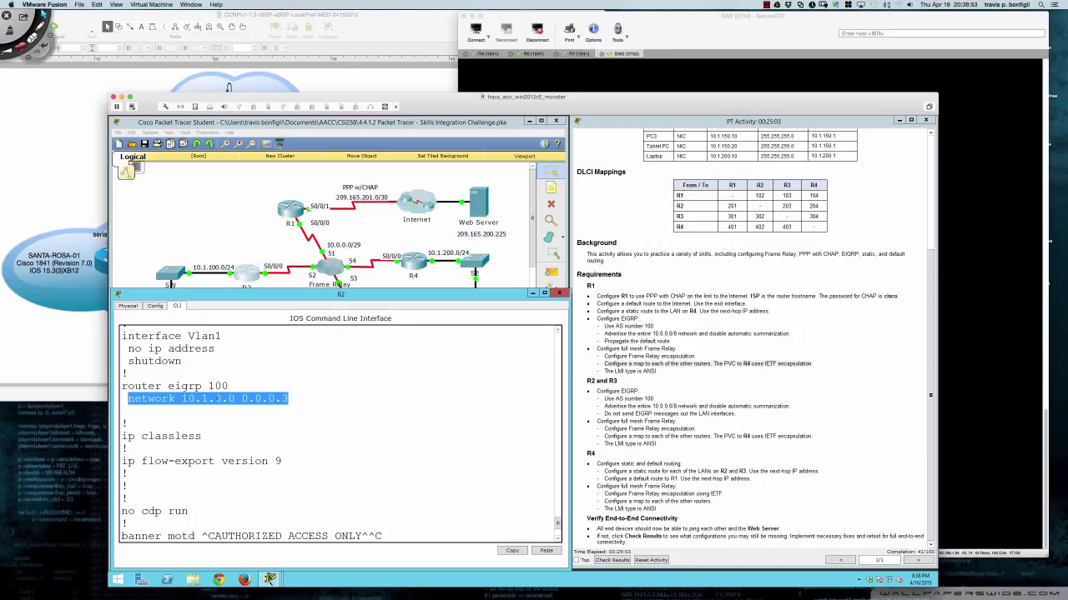
{"action": "left_click", "coordinate": [344, 430]}
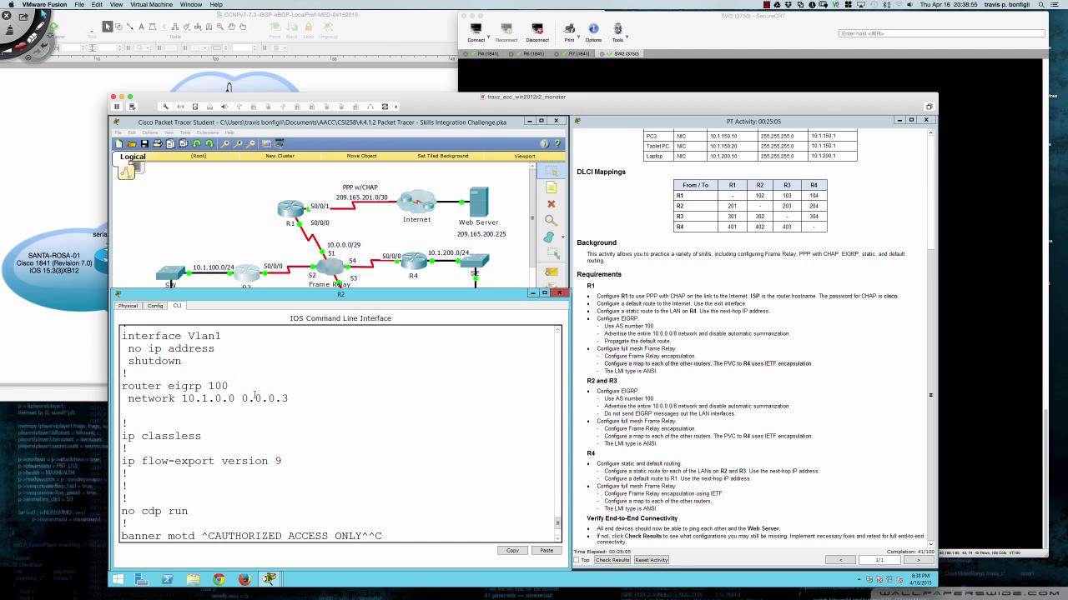
{"action": "left_click_drag", "start_coordinate": [242, 399], "coordinate": [289, 398]}
{"action": "left_click", "coordinate": [338, 415]}
{"action": "scroll", "coordinate": [338, 415], "scroll_direction": "down", "scroll_amount": 3}
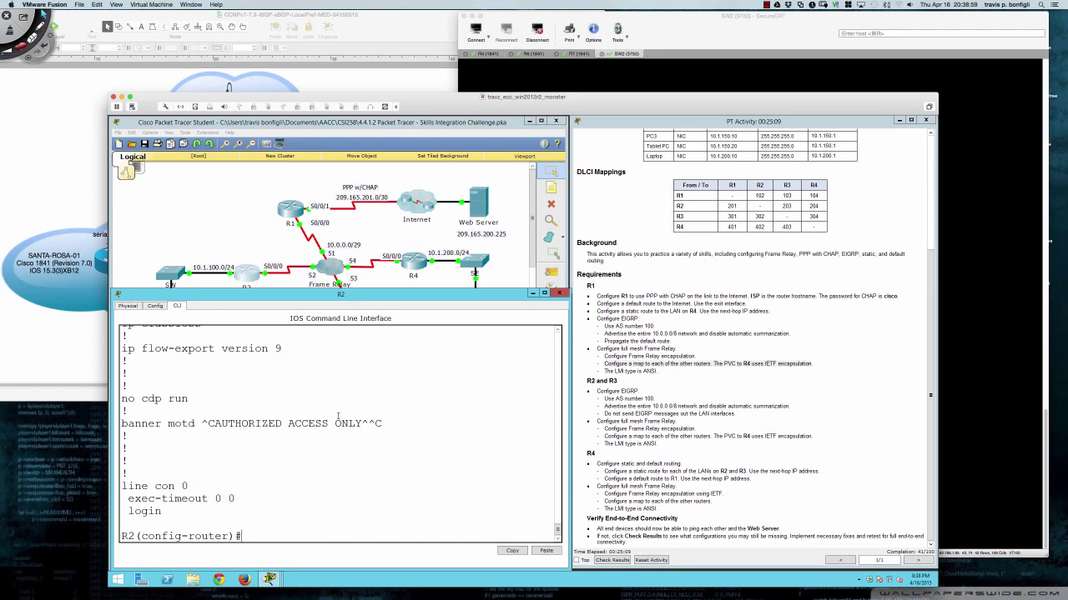
Remove the network 10.1.0.0 255.255.255.252 statement
{"action": "type", "text": "network 10.1.0.0 255.255.255.252"}
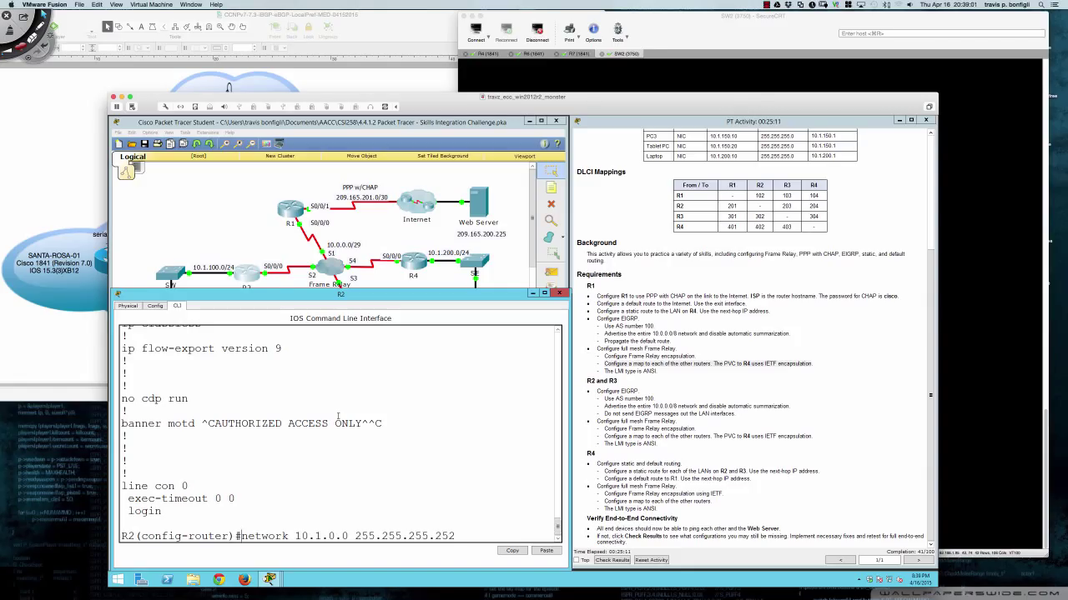
{"action": "key", "text": "ctrl+a"}
{"action": "type", "text": "no"}
{"action": "key", "text": "Return"}
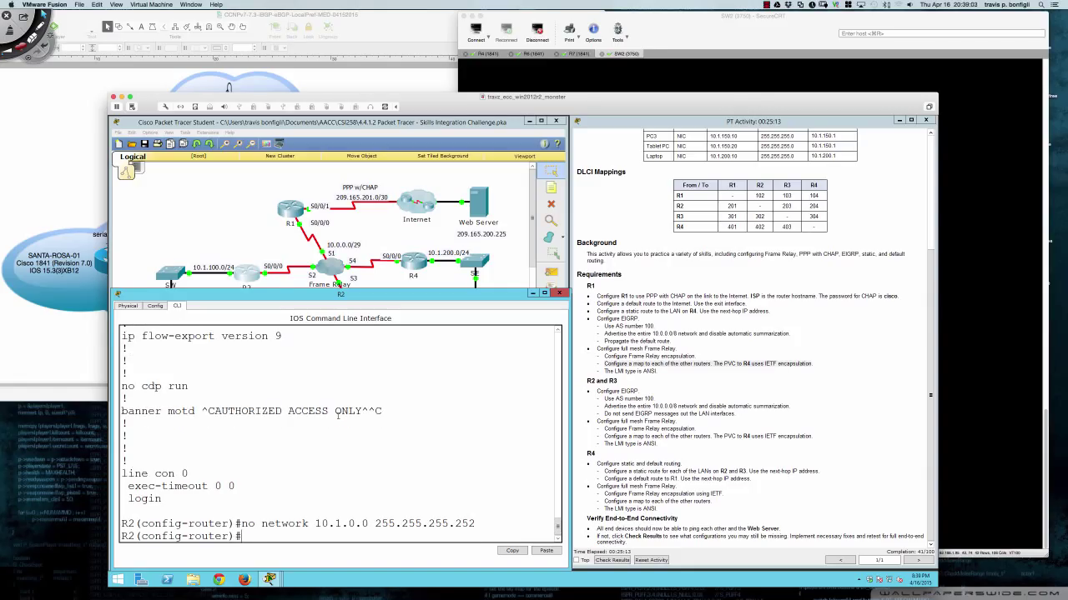
Re-add network 10.0.0.0 to EIGRP 100
{"action": "key", "text": "Up"}
{"action": "key", "text": "Up"}
{"action": "key", "text": "Up"}
{"action": "key", "text": "Up"}
{"action": "key", "text": "Up"}
{"action": "key", "text": "Down"}
{"action": "key", "text": "Up"}
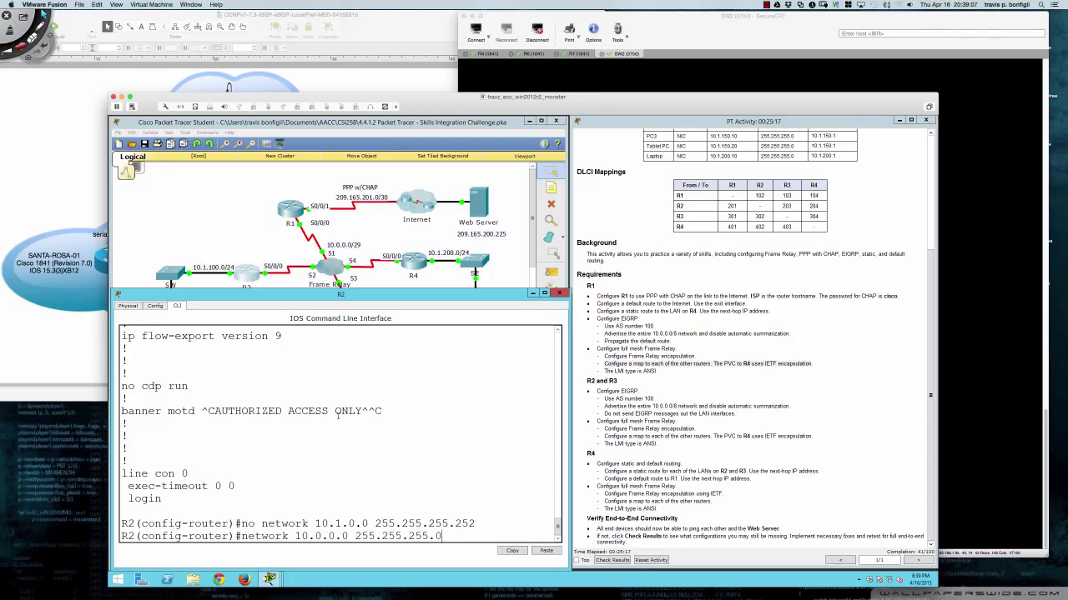
{"action": "key", "text": "BackSpace"}
{"action": "key", "text": "BackSpace"}
{"action": "key", "text": "BackSpace"}
{"action": "key", "text": "BackSpace"}
{"action": "key", "text": "BackSpace"}
{"action": "key", "text": "BackSpace"}
{"action": "key", "text": "BackSpace"}
{"action": "key", "text": "BackSpace"}
{"action": "key", "text": "BackSpace"}
{"action": "key", "text": "BackSpace"}
{"action": "key", "text": "BackSpace"}
{"action": "key", "text": "BackSpace"}
{"action": "key", "text": "BackSpace"}
{"action": "key", "text": "BackSpace"}
{"action": "type", "text": ".0"}
{"action": "key", "text": "Return"}
{"action": "key", "text": "Return"}
{"action": "key", "text": "Return"}
{"action": "key", "text": "Return"}
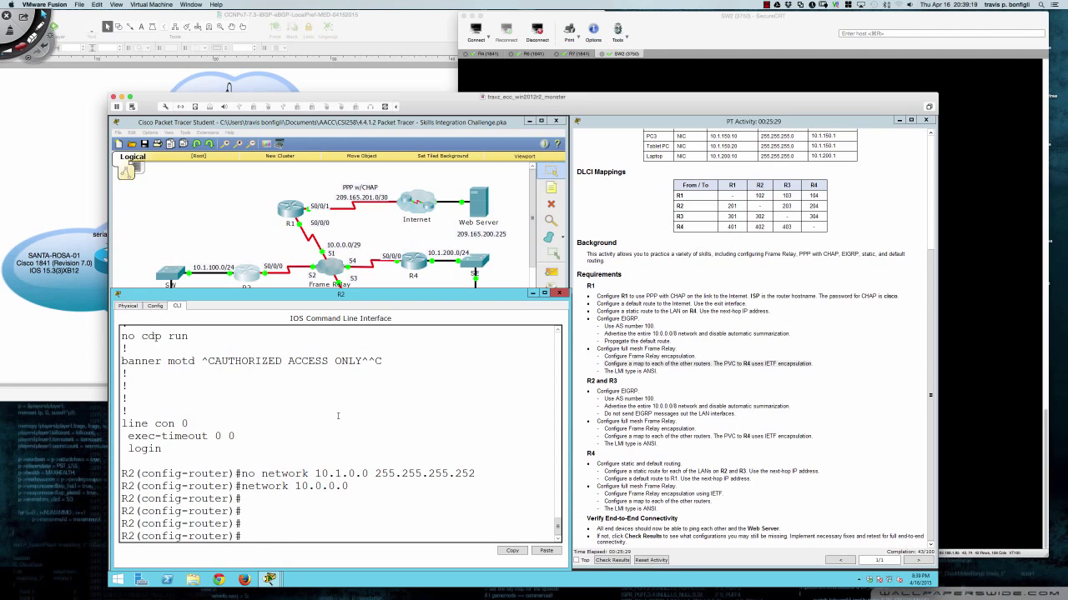
Make interface gi0/0 passive in EIGRP 100
{"action": "type", "text": "pas"}
{"action": "key", "text": "Tab"}
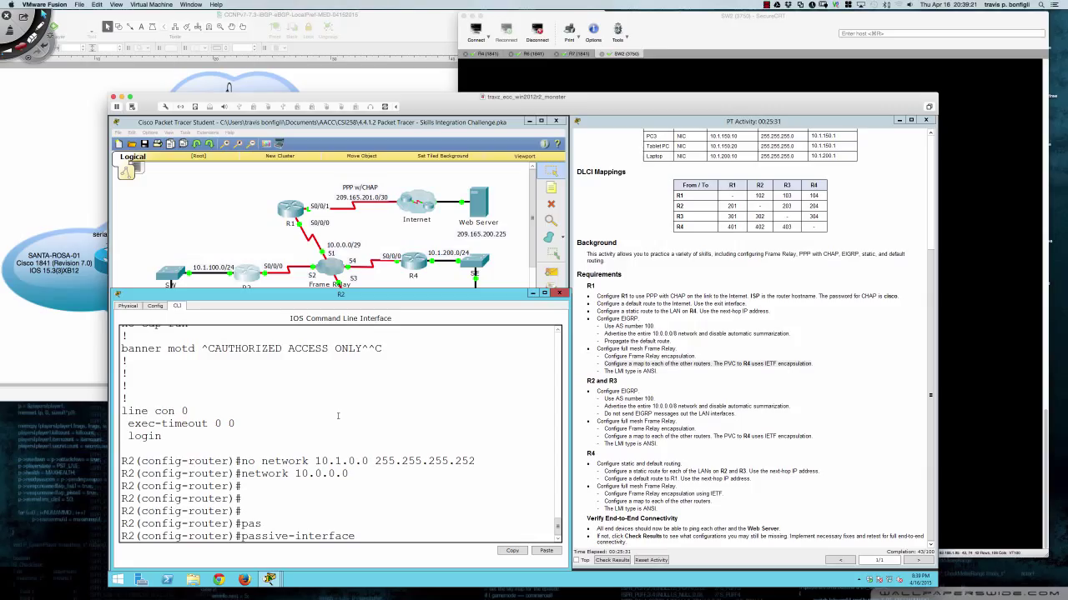
{"action": "type", "text": "gi0/0"}
{"action": "key", "text": "Return"}
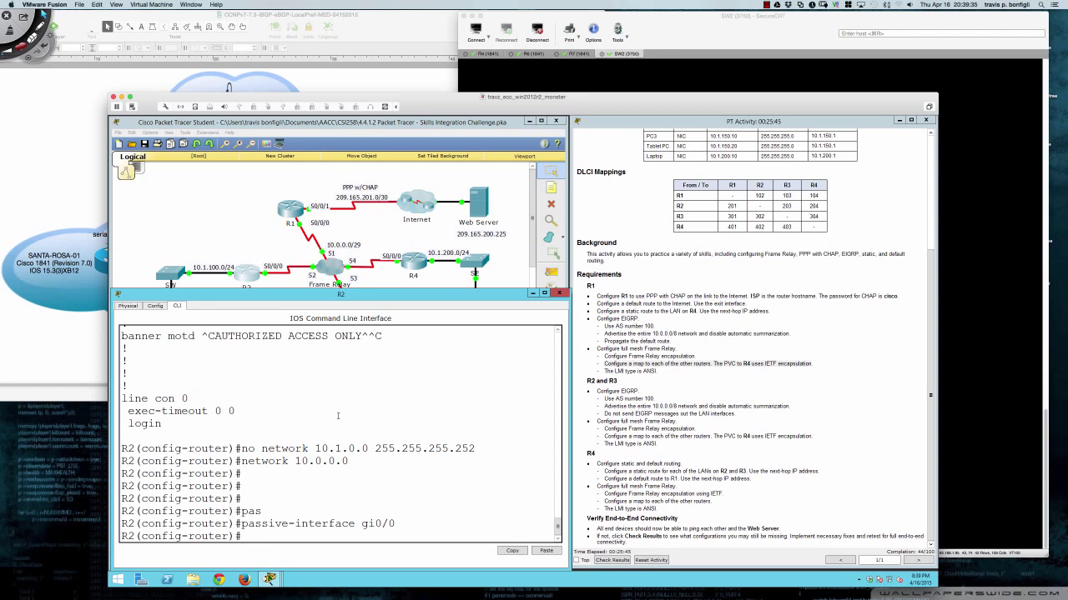
{"action": "key", "text": "Return"}
{"action": "key", "text": "Return"}
{"action": "key", "text": "Return"}
Set Frame Relay encapsulation on R2's interface s0/0/0
{"action": "type", "text": "i"}
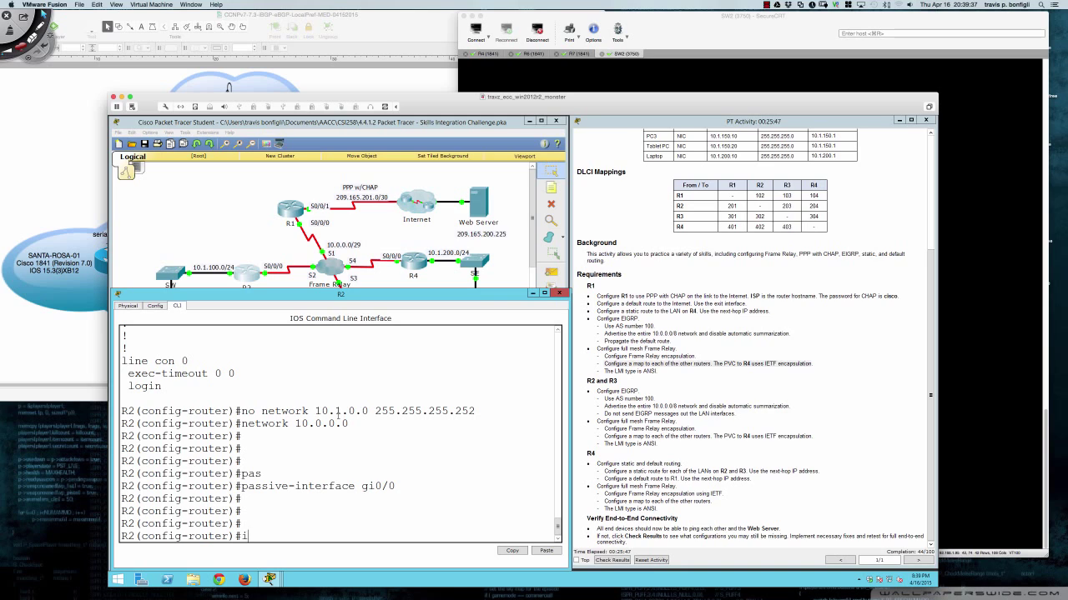
{"action": "type", "text": "nt s0/0/0"}
{"action": "key", "text": "Return"}
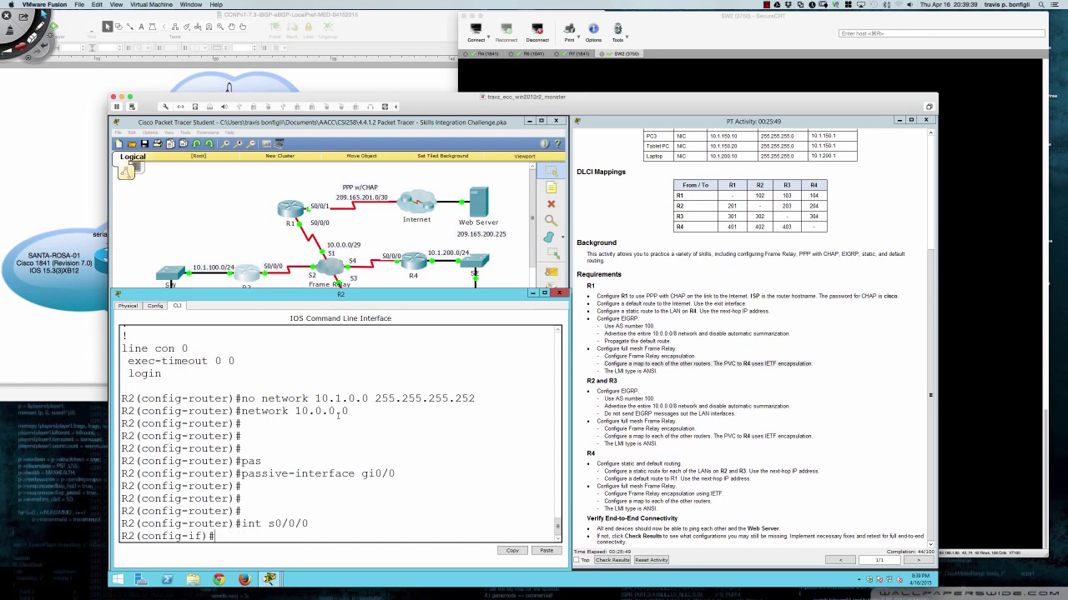
{"action": "key", "text": "Return"}
{"action": "key", "text": "Return"}
{"action": "key", "text": "Return"}
{"action": "type", "text": "enc"}
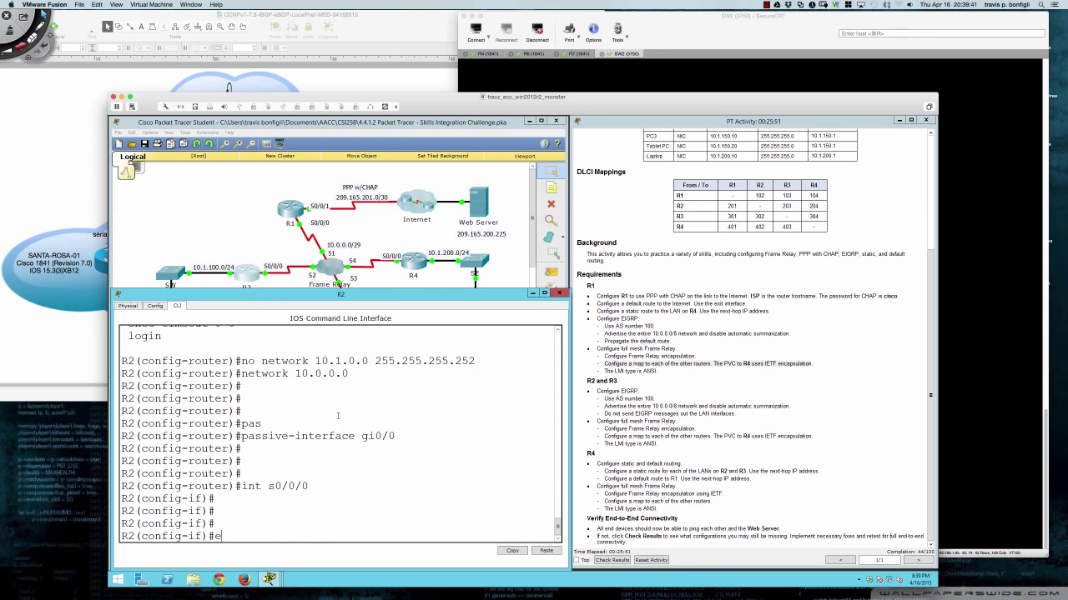
{"action": "key", "text": "Tab"}
{"action": "type", "text": "fram"}
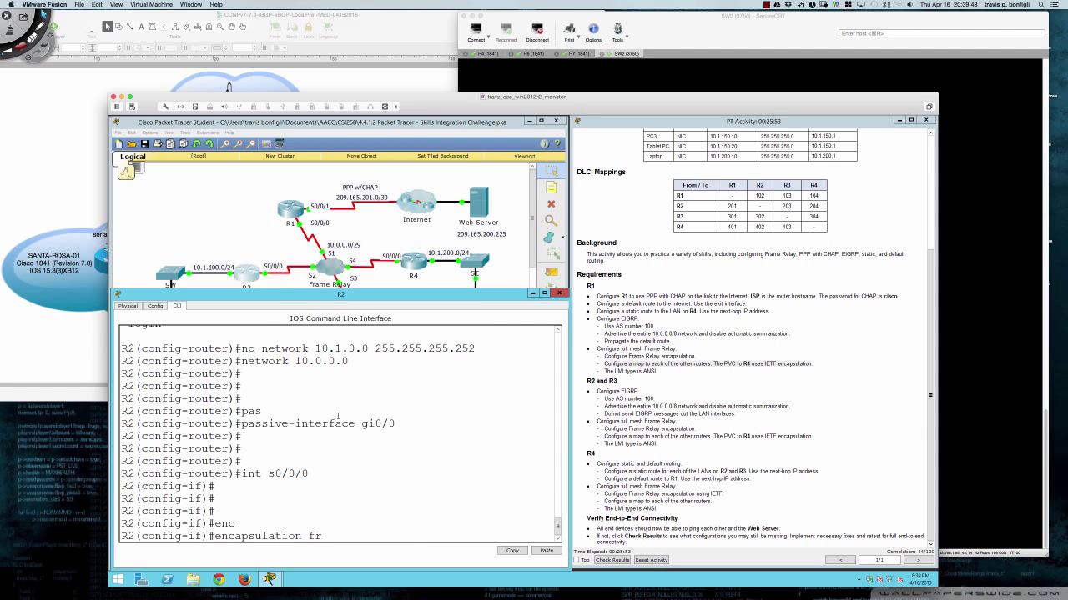
{"action": "key", "text": "Tab"}
{"action": "type", "text": "?"}
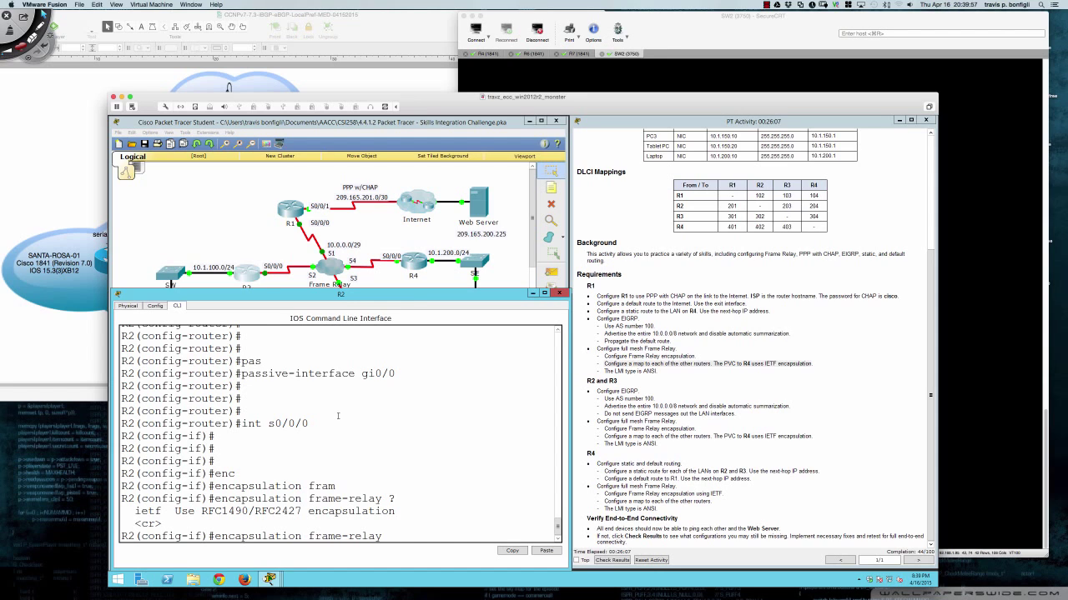
{"action": "key", "text": "Return"}
{"action": "key", "text": "Return"}
{"action": "key", "text": "Return"}
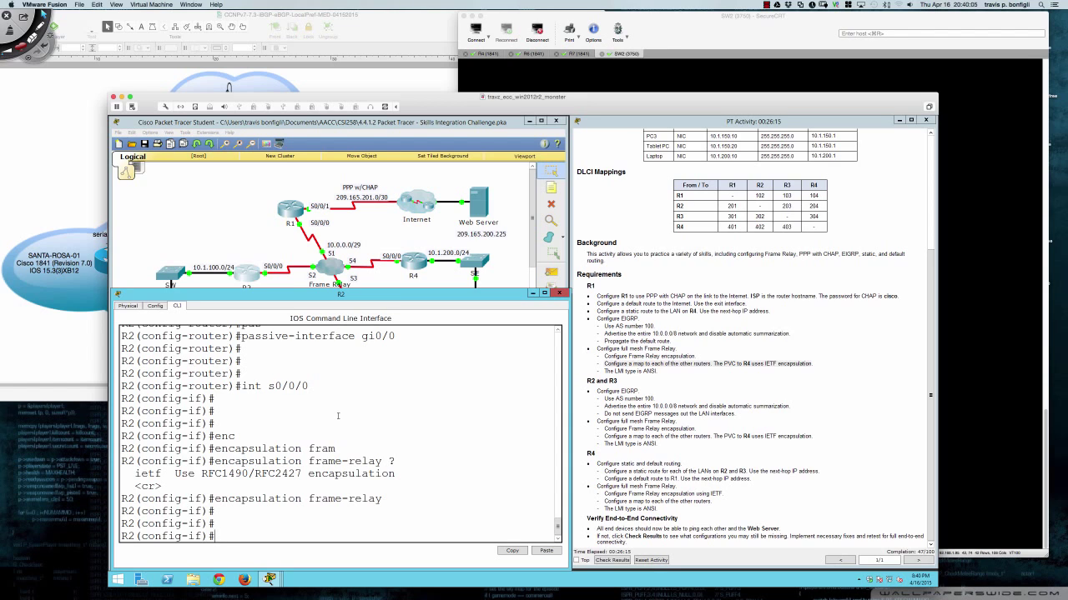
Map 10.0.0.1 to DLCI 201 with broadcast
{"action": "type", "text": "fram"}
{"action": "key", "text": "Tab"}
{"action": "type", "text": "map"}
{"action": "key", "text": "Tab"}
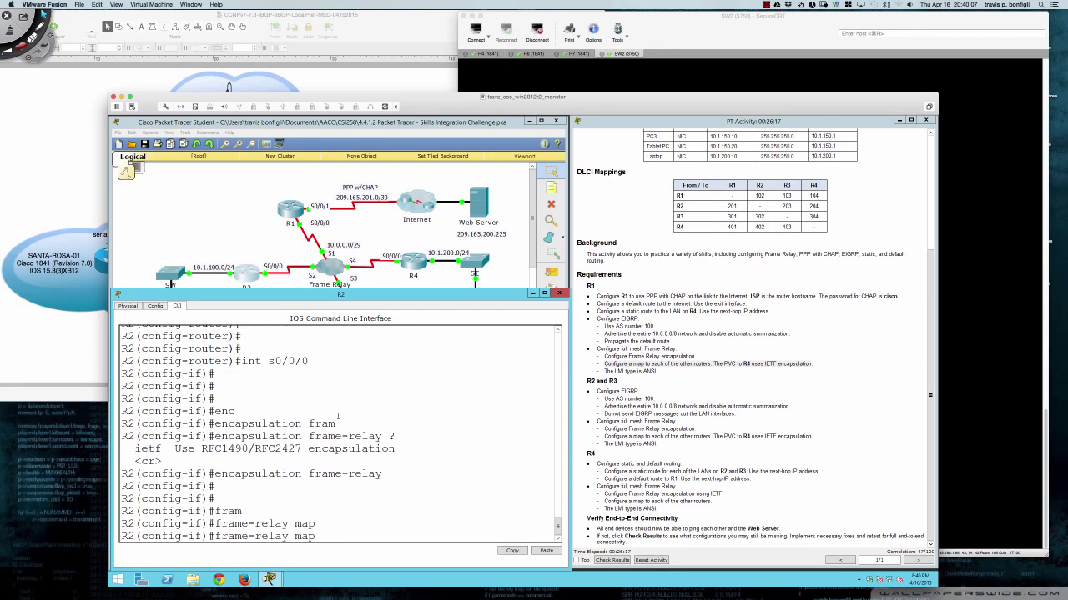
{"action": "type", "text": "ip 10.0.0.1 201 ?"}
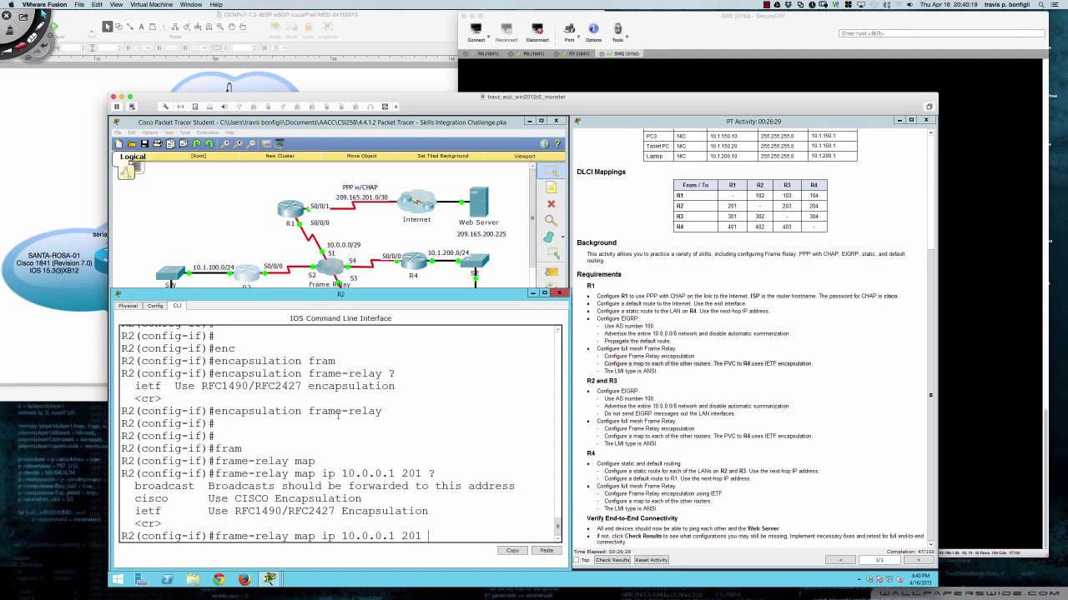
{"action": "type", "text": "bro"}
{"action": "key", "text": "Tab"}
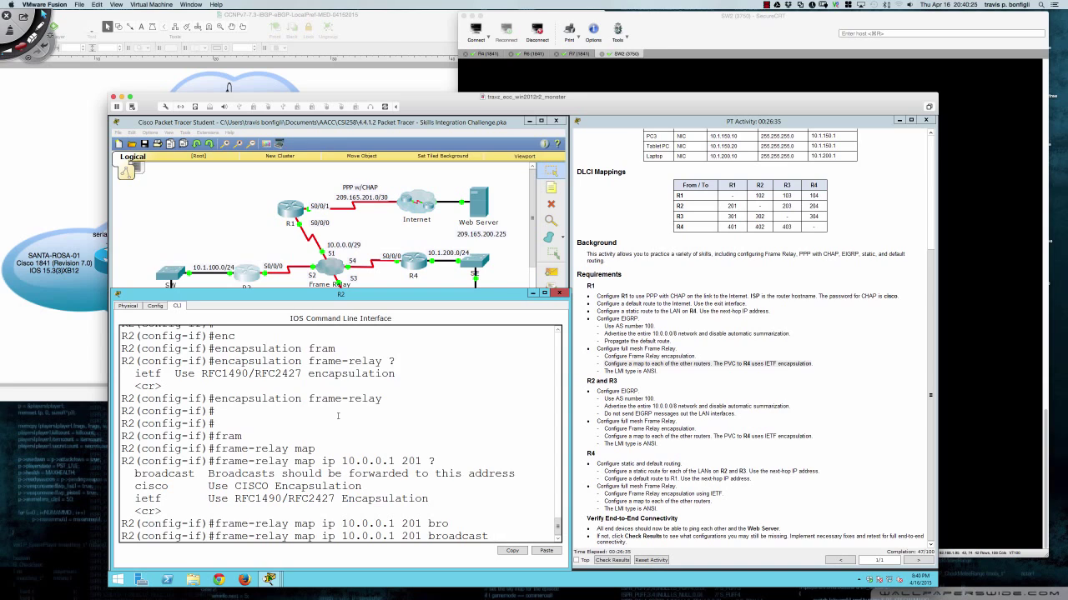
{"action": "key", "text": "Return"}
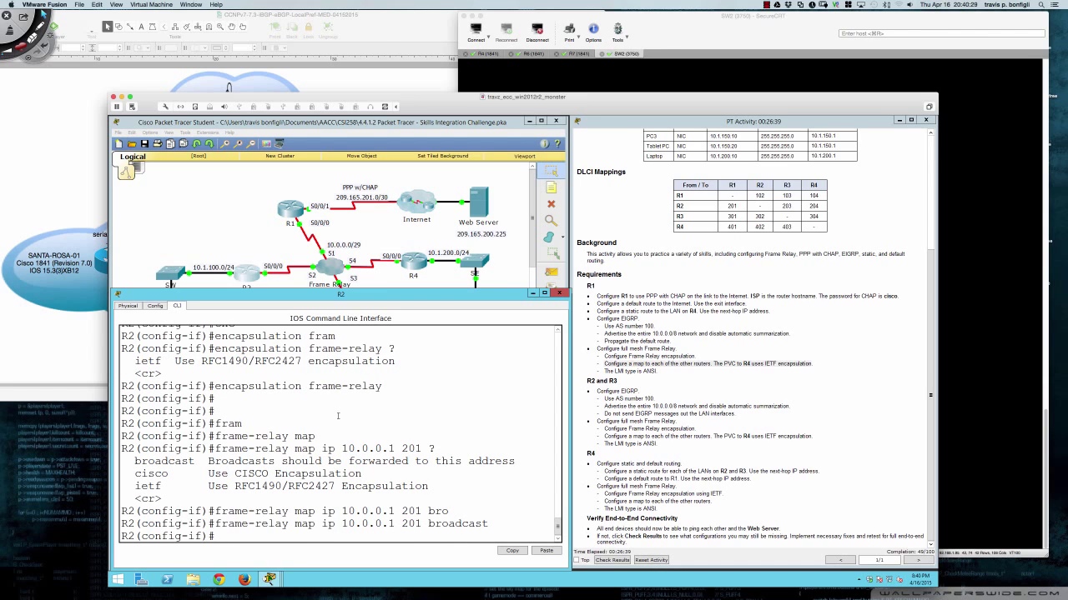
{"action": "key", "text": "Return"}
{"action": "key", "text": "Return"}
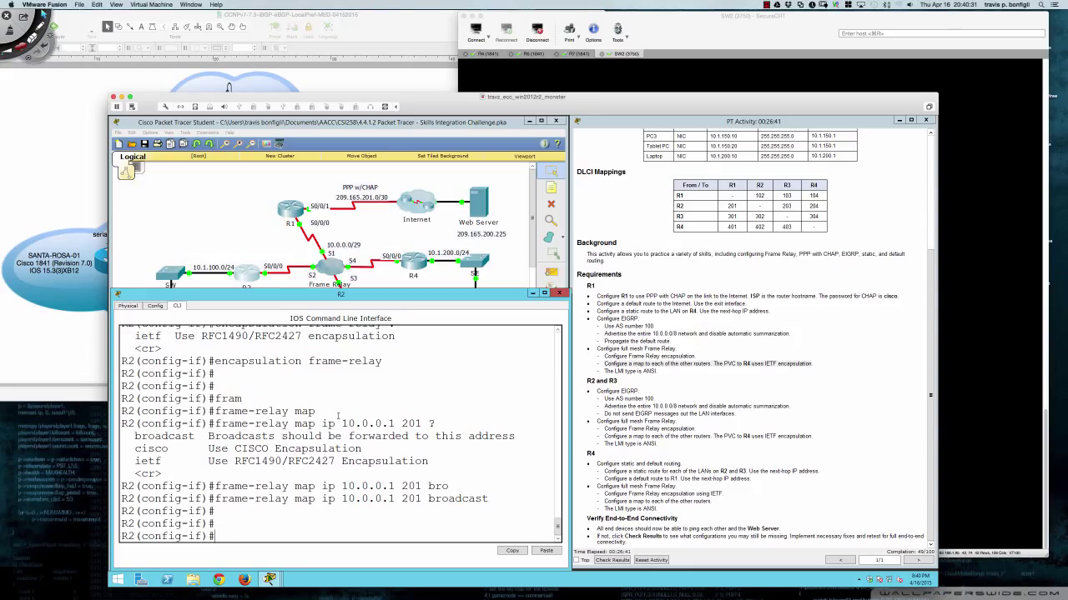
Map 10.0.0.3 to DLCI 203 with broadcast
{"action": "key", "text": "Up"}
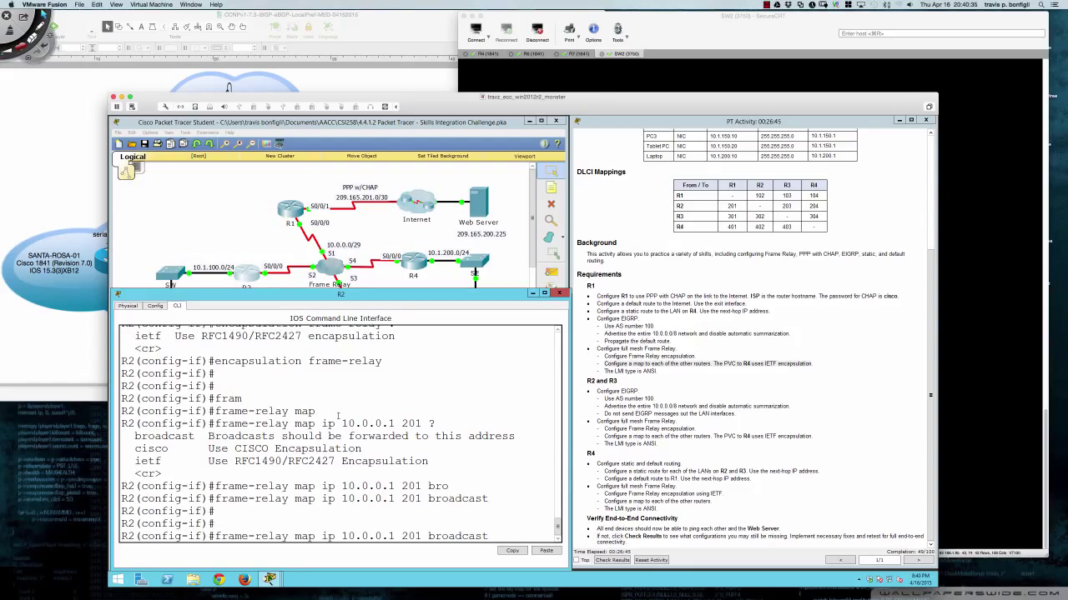
{"action": "key", "text": "BackSpace"}
{"action": "type", "text": "3"}
{"action": "key", "text": "BackSpace"}
{"action": "type", "text": "3"}
{"action": "key", "text": "Return"}
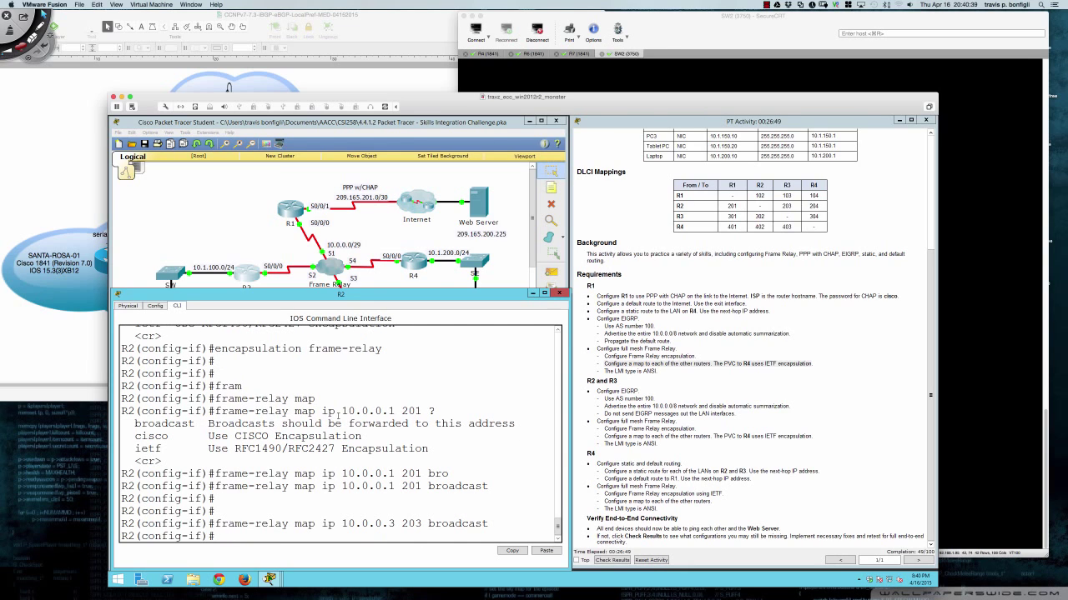
Map 10.0.0.4 to DLCI 204 with broadcast and IETF encapsulation
{"action": "key", "text": "Up"}
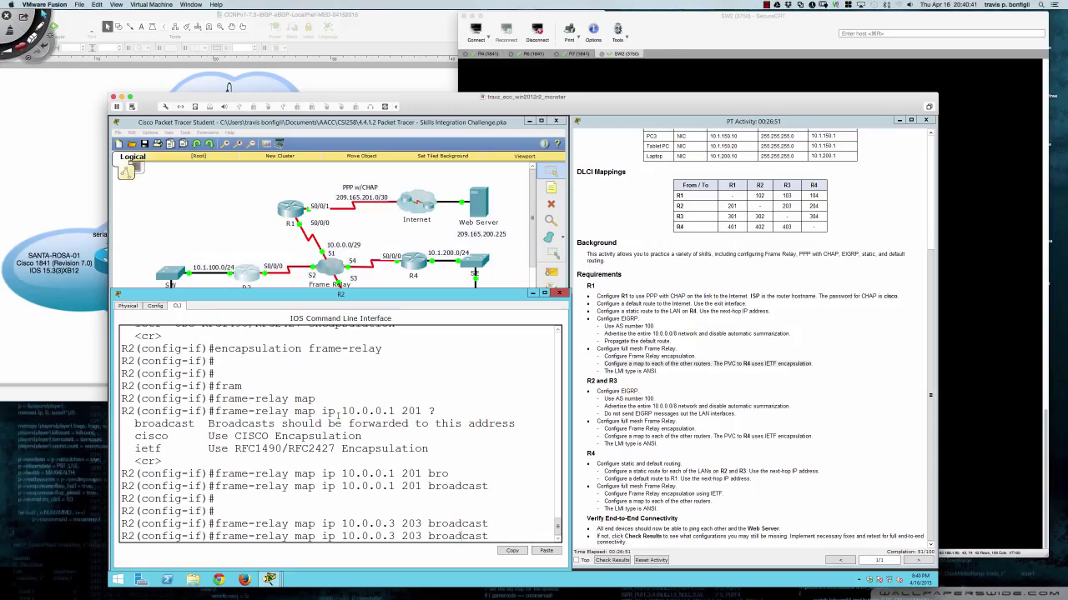
{"action": "key", "text": "Left"}
{"action": "key", "text": "Left"}
{"action": "key", "text": "Left"}
{"action": "key", "text": "Left"}
{"action": "key", "text": "Left"}
{"action": "key", "text": "Left"}
{"action": "key", "text": "Left"}
{"action": "key", "text": "Left"}
{"action": "key", "text": "Left"}
{"action": "key", "text": "Left"}
{"action": "key", "text": "BackSpace"}
{"action": "type", "text": "4"}
{"action": "key", "text": "Left"}
{"action": "key", "text": "Left"}
{"action": "key", "text": "Left"}
{"action": "key", "text": "Left"}
{"action": "key", "text": "BackSpace"}
{"action": "type", "text": "4"}
{"action": "key", "text": "Right"}
{"action": "key", "text": "Right"}
{"action": "key", "text": "Right"}
{"action": "key", "text": "Right"}
{"action": "key", "text": "Right"}
{"action": "key", "text": "Right"}
{"action": "key", "text": "Right"}
{"action": "key", "text": "Right"}
{"action": "type", "text": "?"}
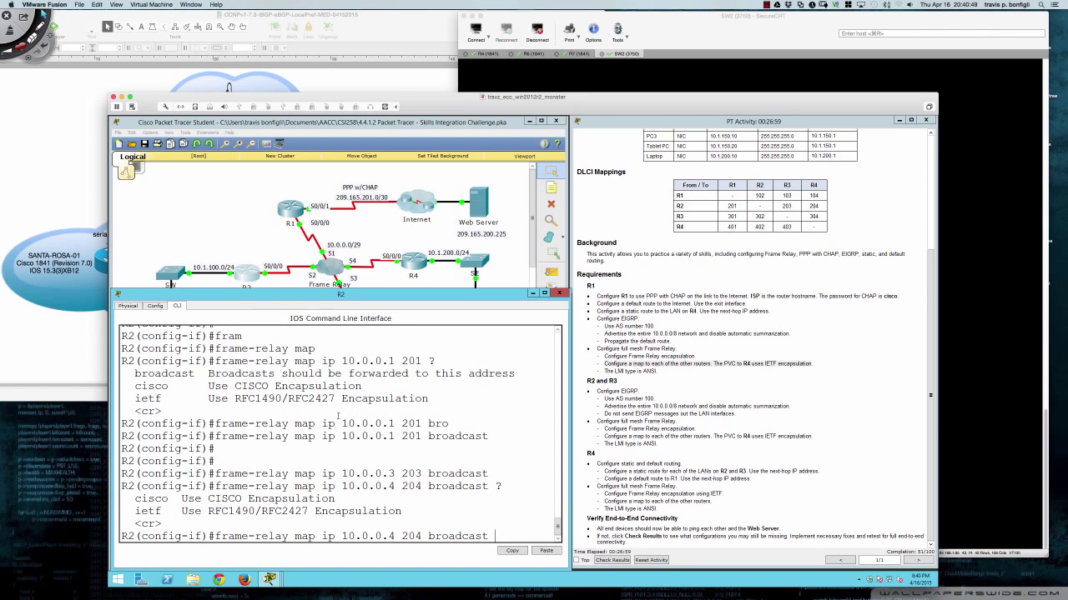
{"action": "type", "text": "ietf"}
{"action": "key", "text": "Return"}
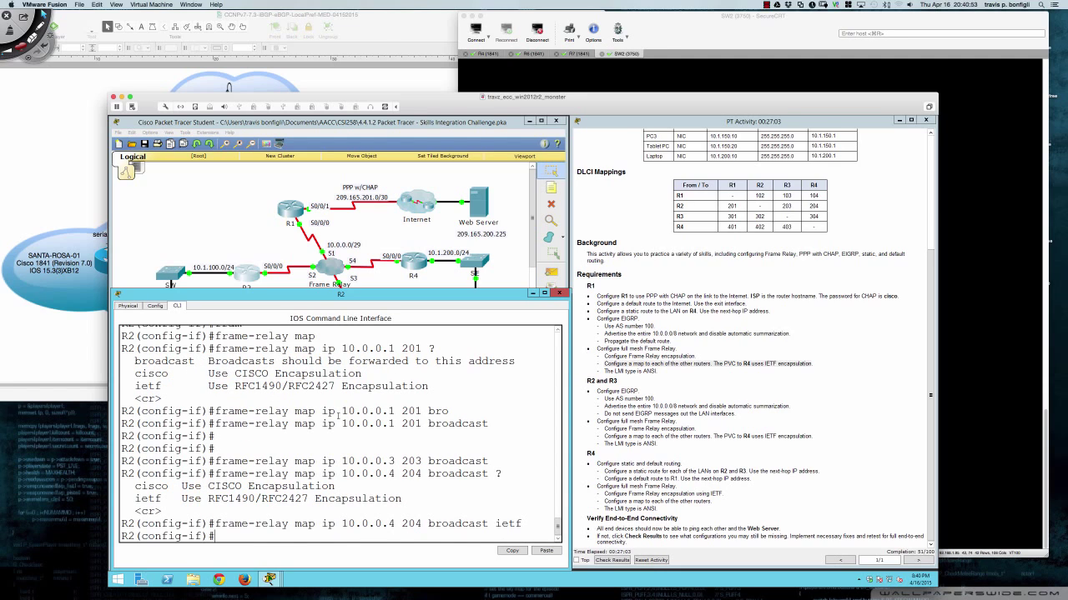
{"action": "key", "text": "Return"}
{"action": "key", "text": "Return"}
{"action": "type", "text": "do sh"}
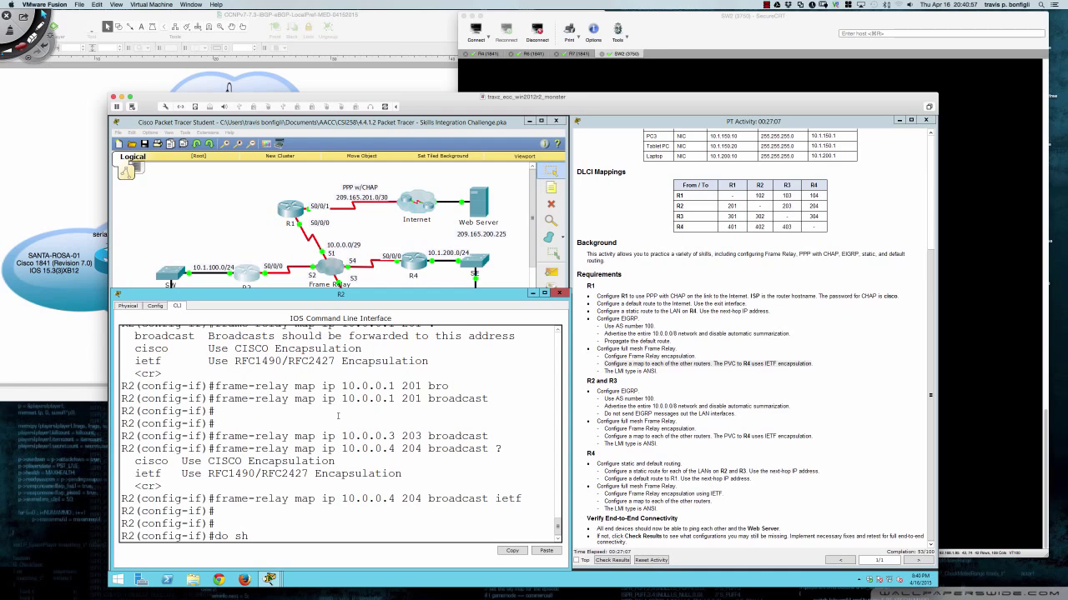
{"action": "type", "text": " frame-relay lmi"}
Show R2's Frame Relay LMI statistics and note the TYPE = CISCO line
{"action": "key", "text": "Return"}
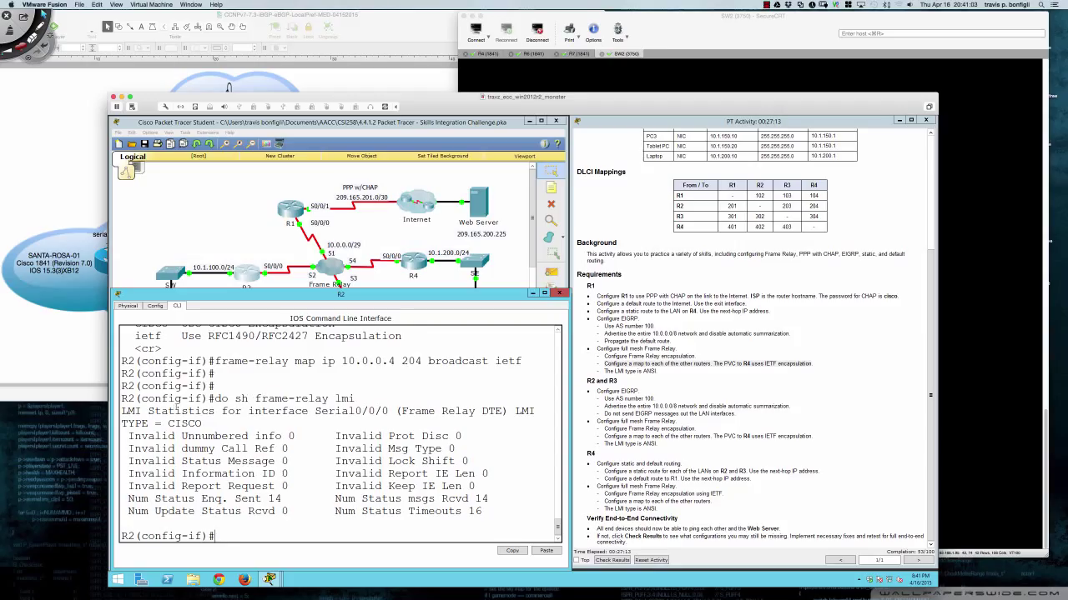
{"action": "left_click_drag", "start_coordinate": [207, 424], "coordinate": [122, 424]}
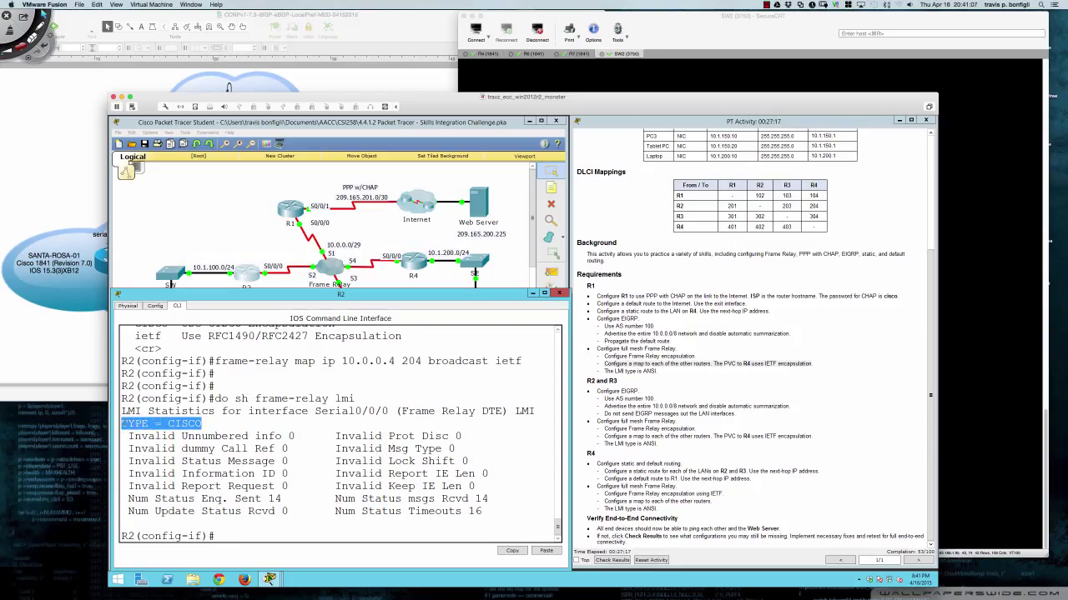
{"action": "scroll", "coordinate": [268, 487], "scroll_direction": "up", "scroll_amount": 1}
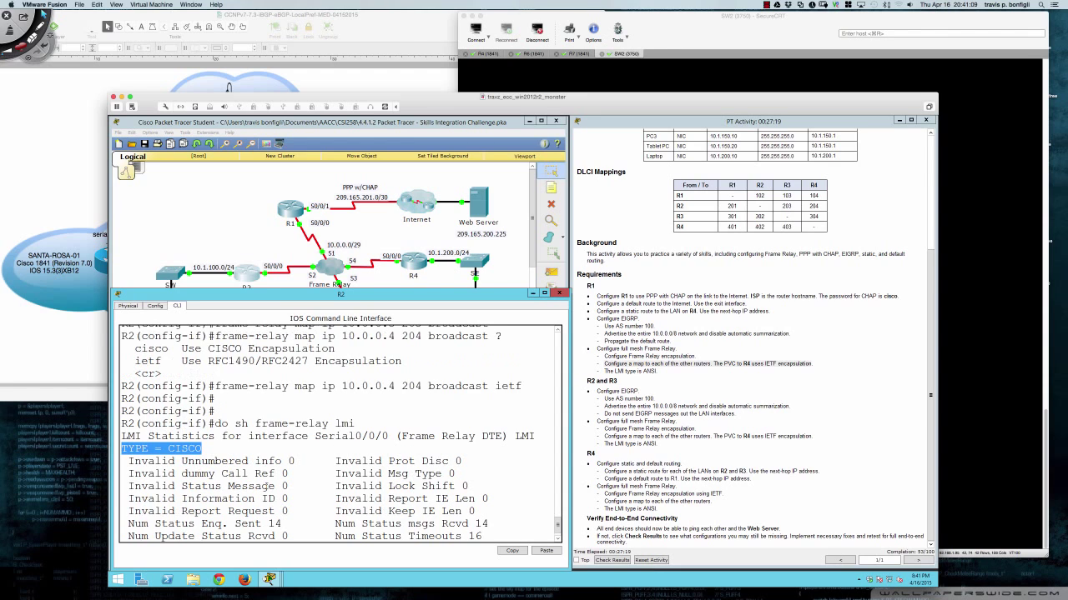
{"action": "scroll", "coordinate": [272, 498], "scroll_direction": "down", "scroll_amount": 1}
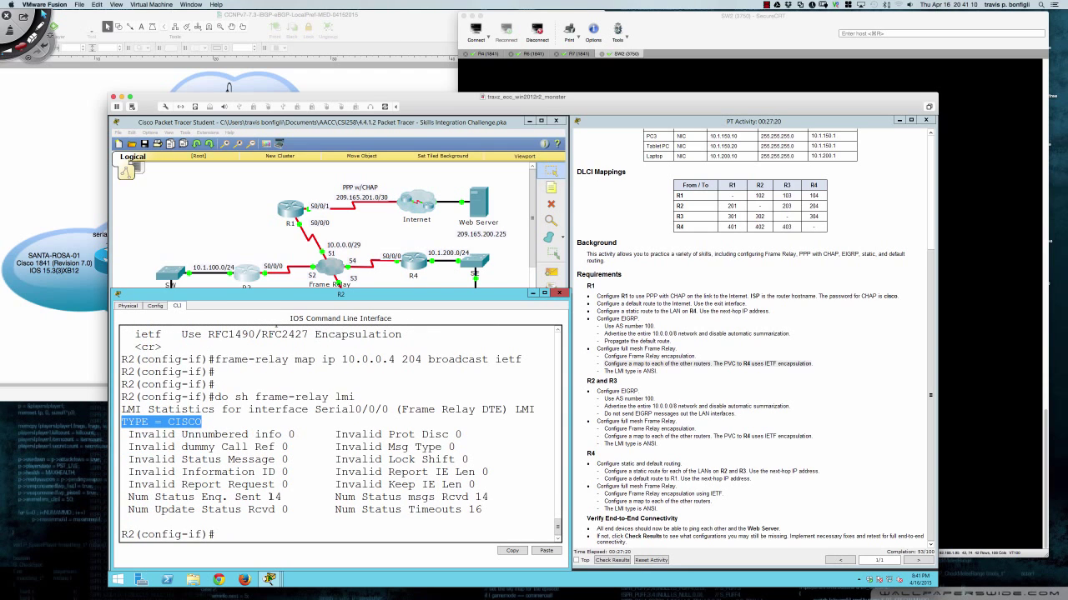
{"action": "left_click", "coordinate": [308, 495]}
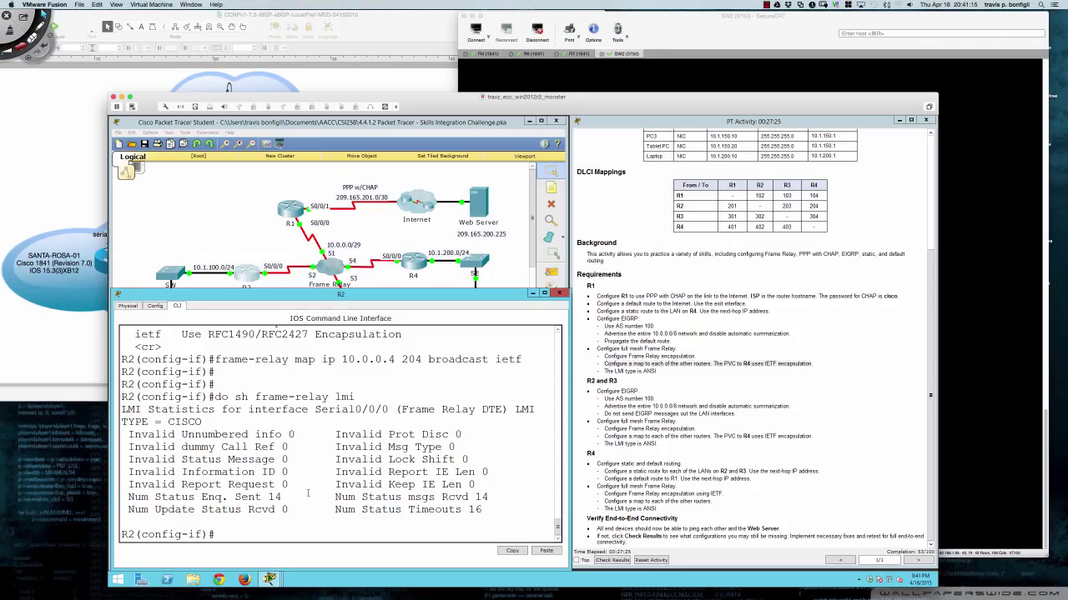
Set R2's Frame Relay LMI type to ANSI with frame-relay lmi-type ansi
{"action": "type", "text": "fram"}
{"action": "key", "text": "Tab"}
{"action": "type", "text": "lm"}
{"action": "key", "text": "Tab"}
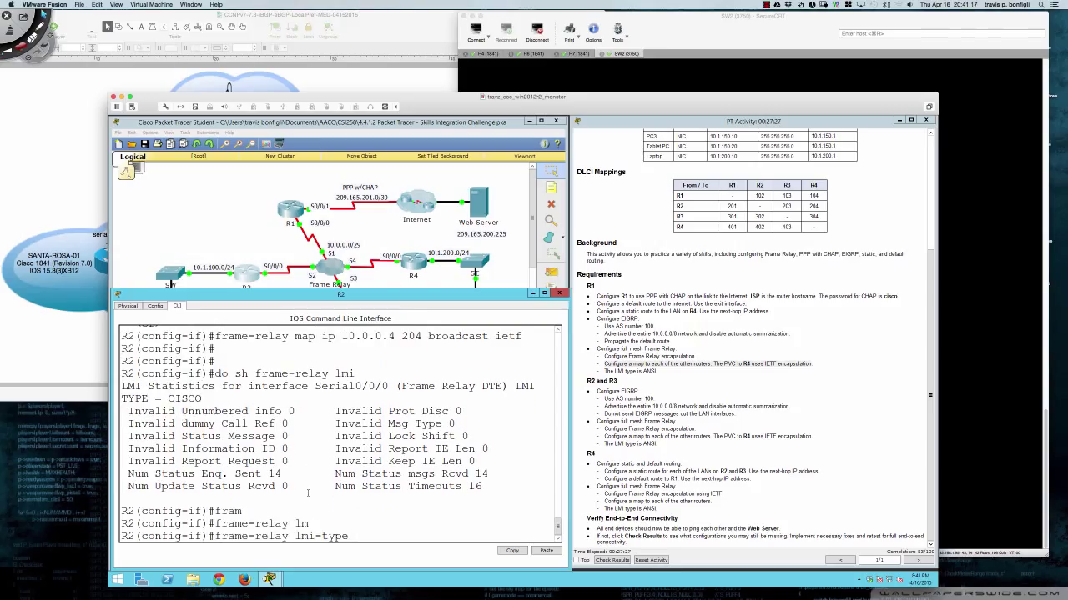
{"action": "type", "text": "?"}
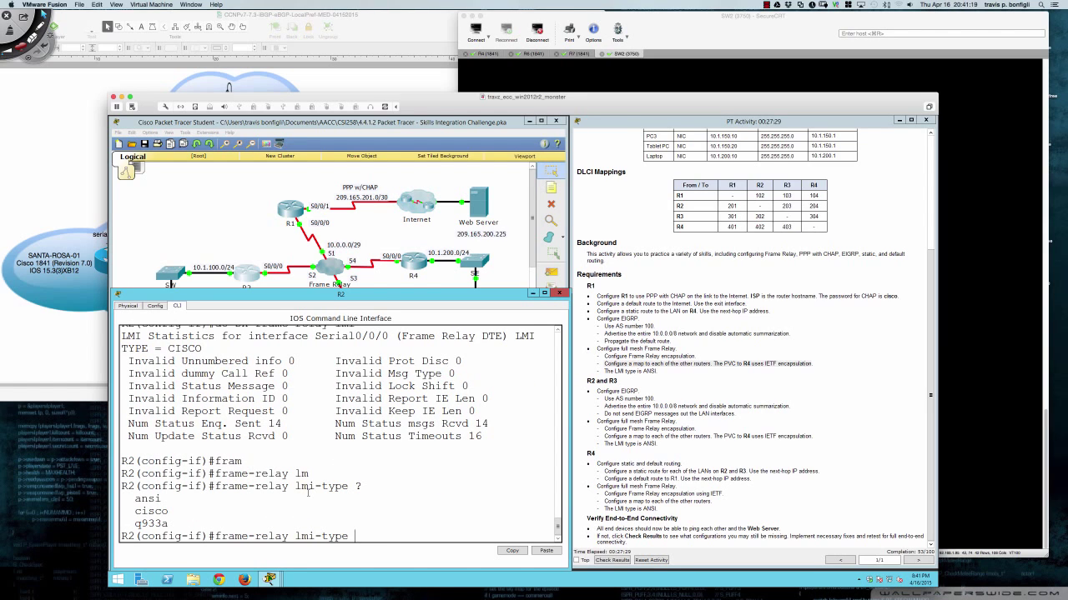
{"action": "type", "text": "ansi"}
{"action": "key", "text": "Return"}
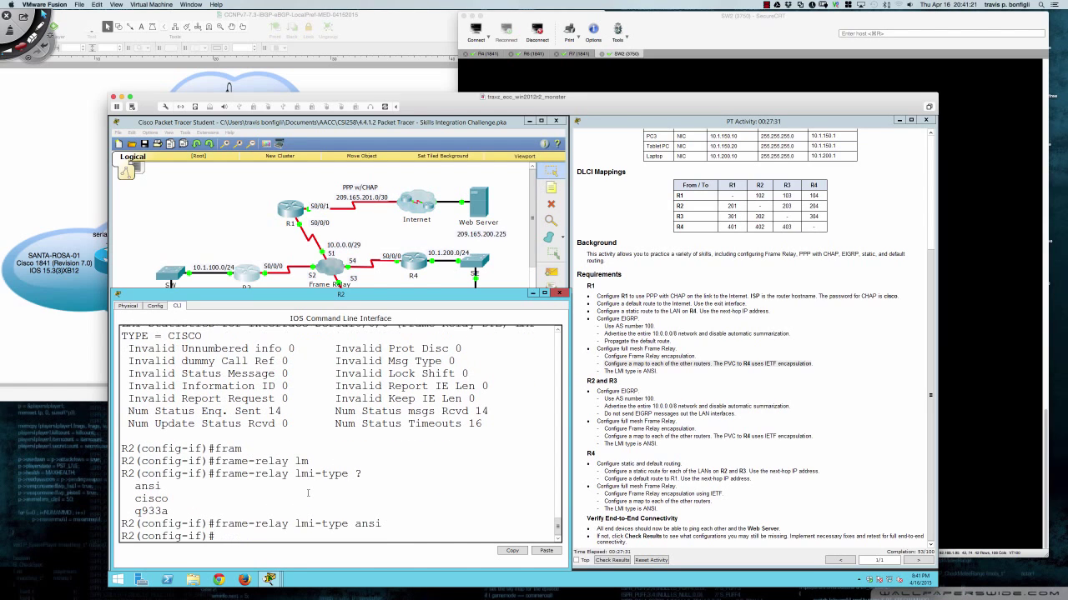
{"action": "key", "text": "Return"}
{"action": "key", "text": "Return"}
{"action": "key", "text": "Return"}
{"action": "key", "text": "Return"}
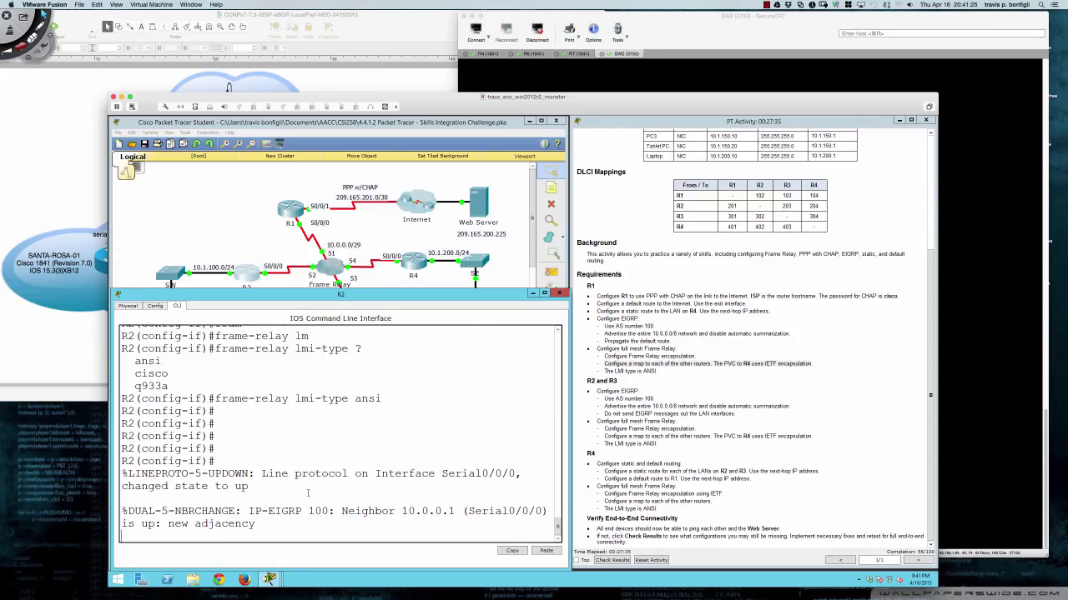
Point out the EIGRP adjacency message for neighbor 10.0.0.1
{"action": "left_click_drag", "start_coordinate": [466, 511], "coordinate": [382, 512]}
{"action": "left_click_drag", "start_coordinate": [347, 511], "coordinate": [341, 511]}
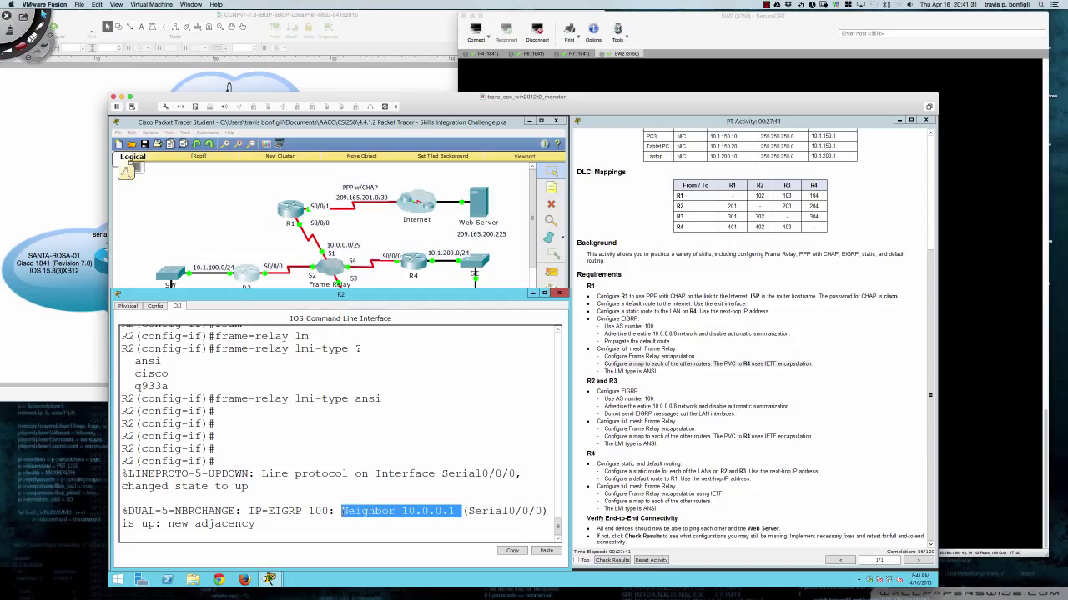
{"action": "left_click", "coordinate": [458, 528]}
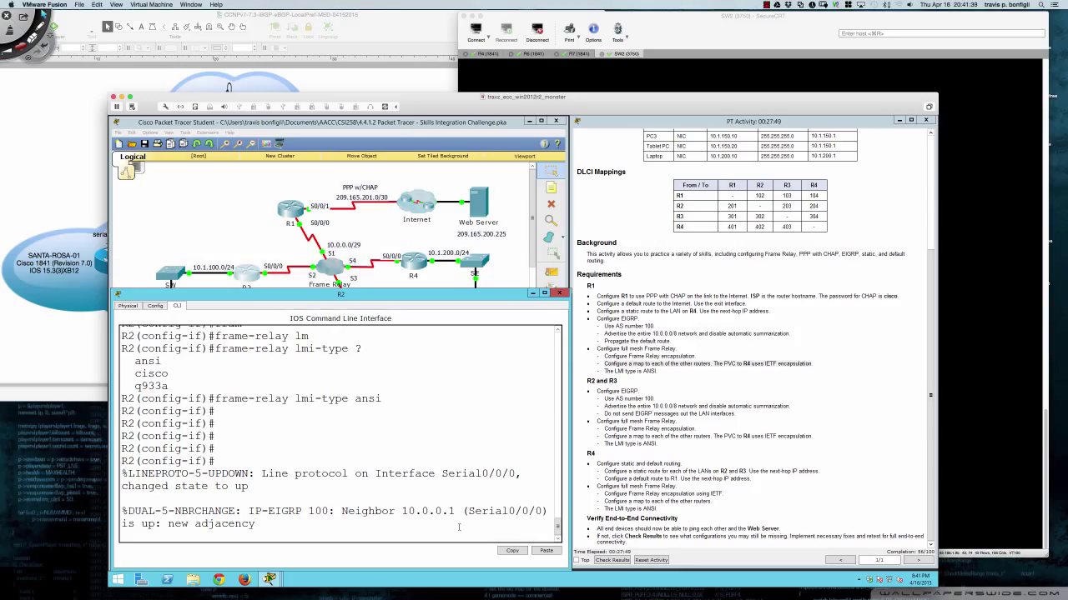
{"action": "key", "text": "Return"}
{"action": "key", "text": "Return"}
{"action": "key", "text": "Return"}
Display R2's routing table with do sh ip route and check the D*EX default route via 10.0.0.1
{"action": "type", "text": "do sh ip route"}
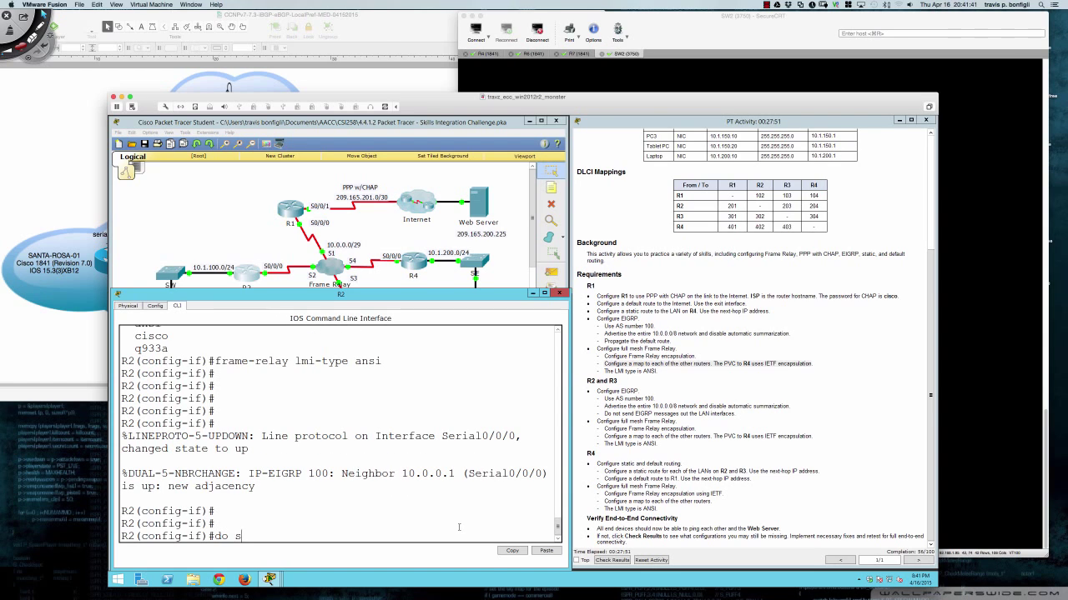
{"action": "key", "text": "Return"}
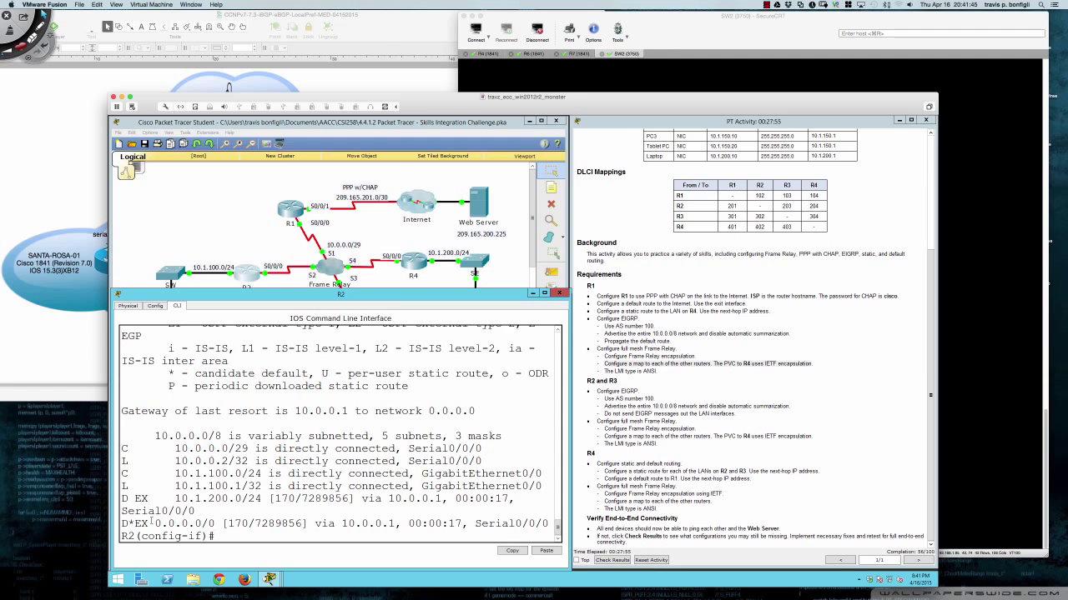
{"action": "left_click_drag", "start_coordinate": [122, 524], "coordinate": [549, 524]}
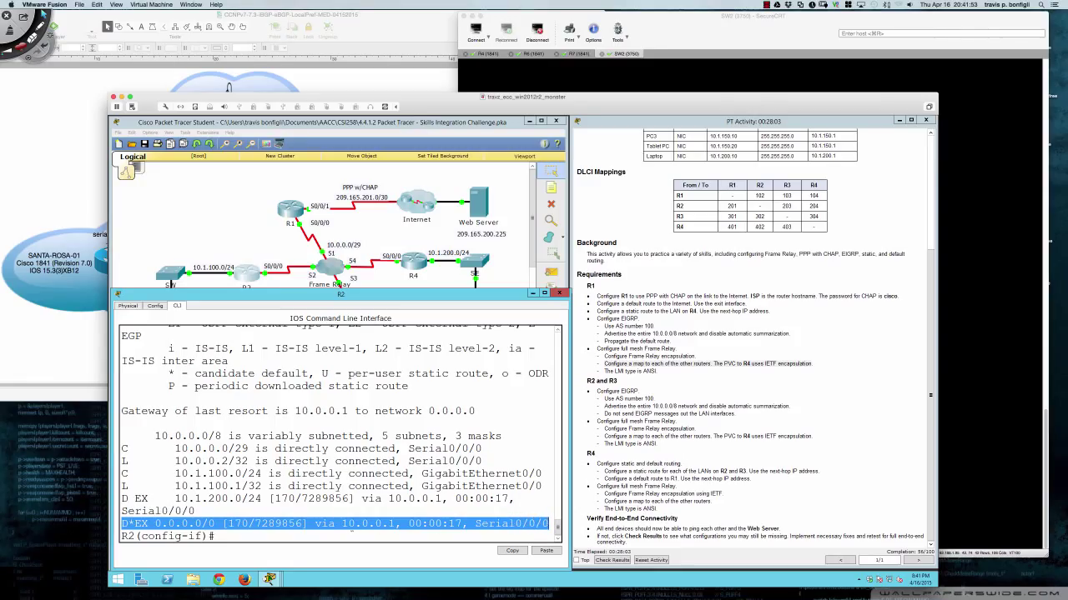
{"action": "left_click_drag", "start_coordinate": [341, 524], "coordinate": [389, 524]}
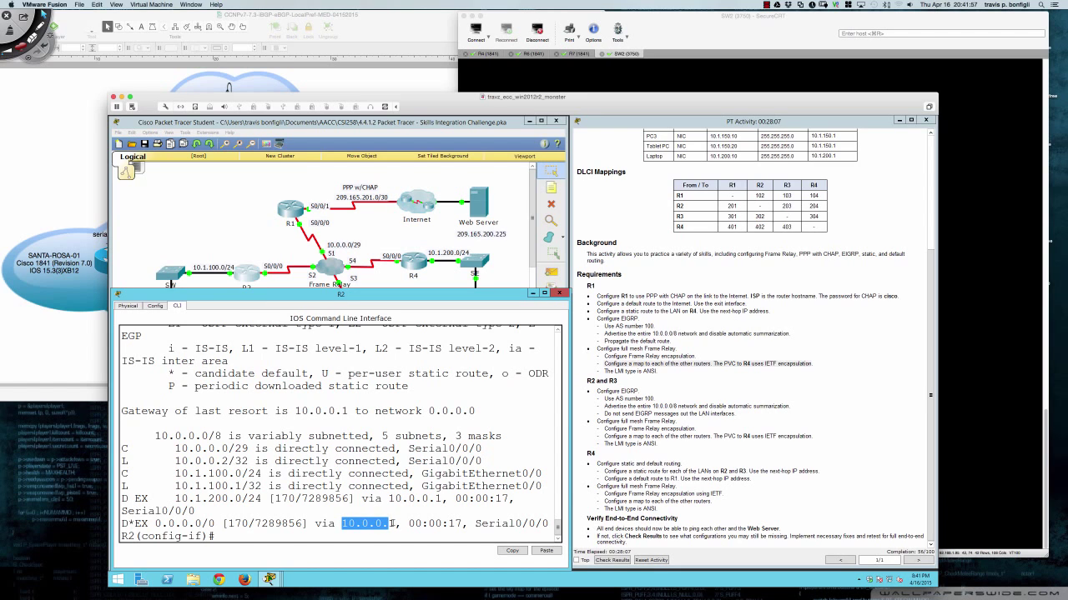
{"action": "left_click", "coordinate": [392, 524]}
Ping 209.165.201.225, then the Web Server at 209.165.200.225, from R2
{"action": "key", "text": "Return"}
{"action": "key", "text": "Return"}
{"action": "type", "text": "do "}
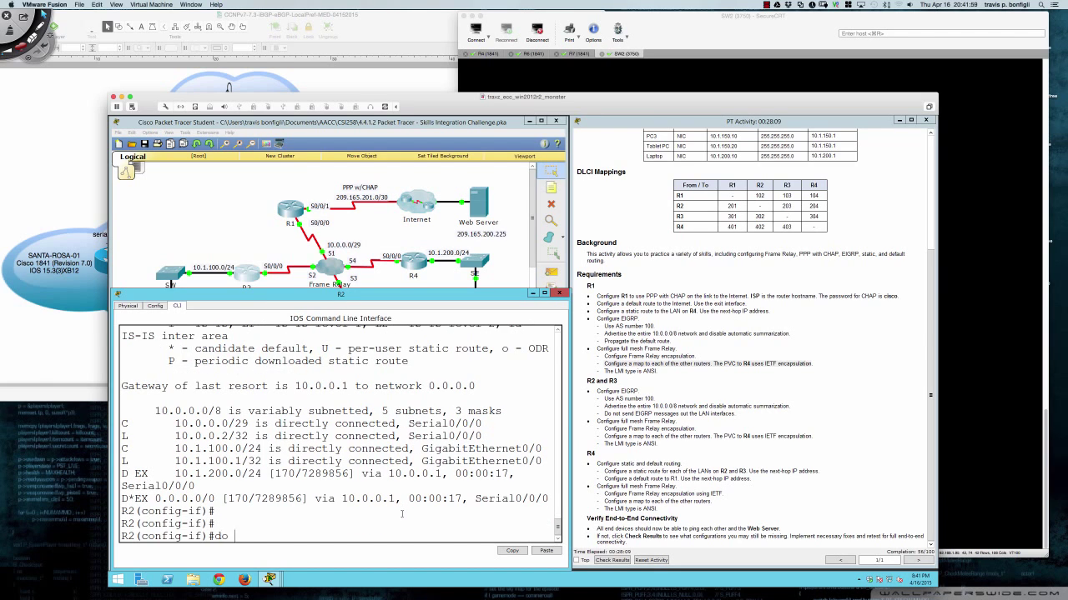
{"action": "type", "text": "ping 209.165.201.225"}
{"action": "key", "text": "Return"}
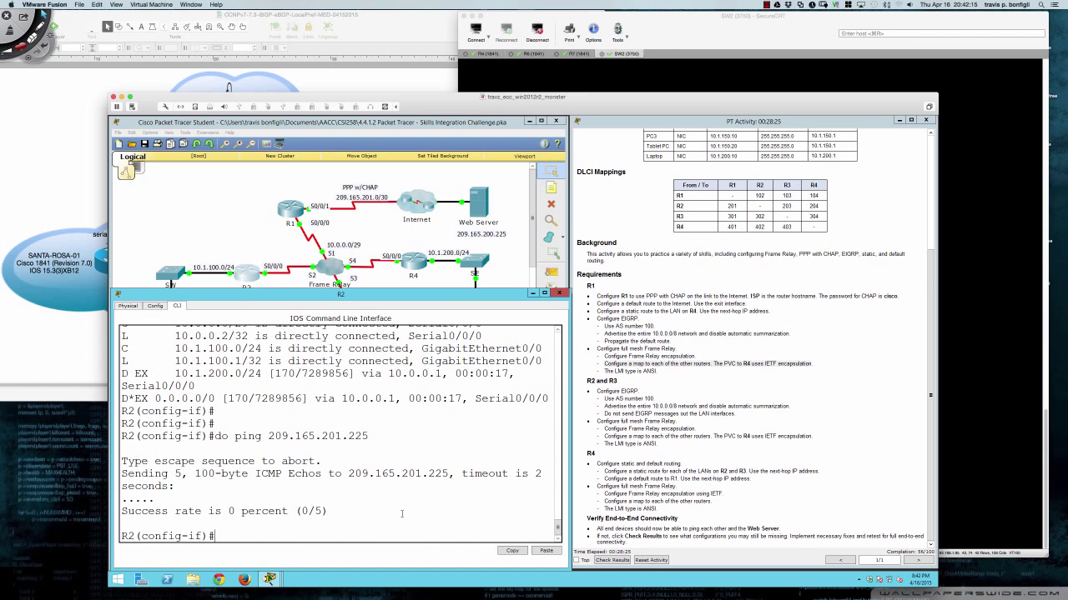
{"action": "key", "text": "Up"}
{"action": "key", "text": "BackSpace"}
{"action": "key", "text": "BackSpace"}
{"action": "key", "text": "BackSpace"}
{"action": "key", "text": "BackSpace"}
{"action": "key", "text": "BackSpace"}
{"action": "type", "text": "0.225"}
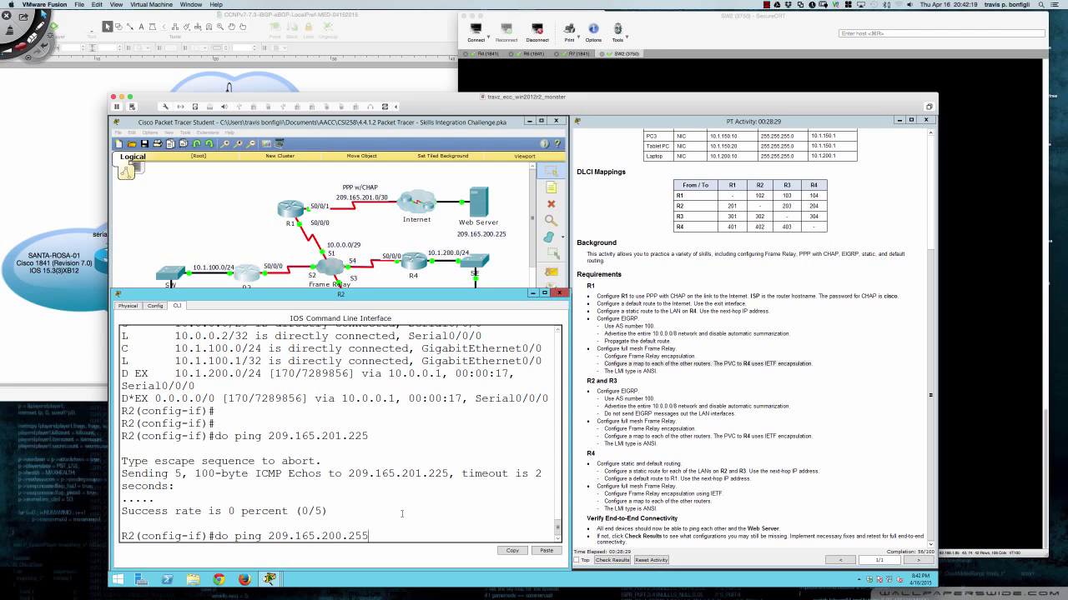
{"action": "key", "text": "BackSpace"}
{"action": "key", "text": "BackSpace"}
{"action": "type", "text": "25"}
{"action": "key", "text": "Return"}
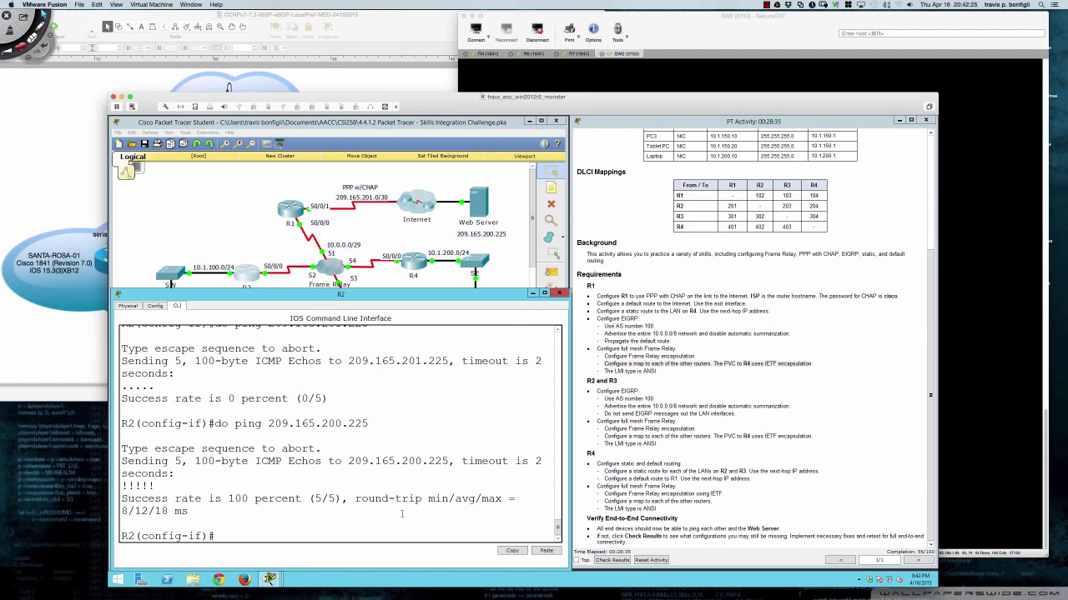
{"action": "key", "text": "Return"}
{"action": "key", "text": "Return"}
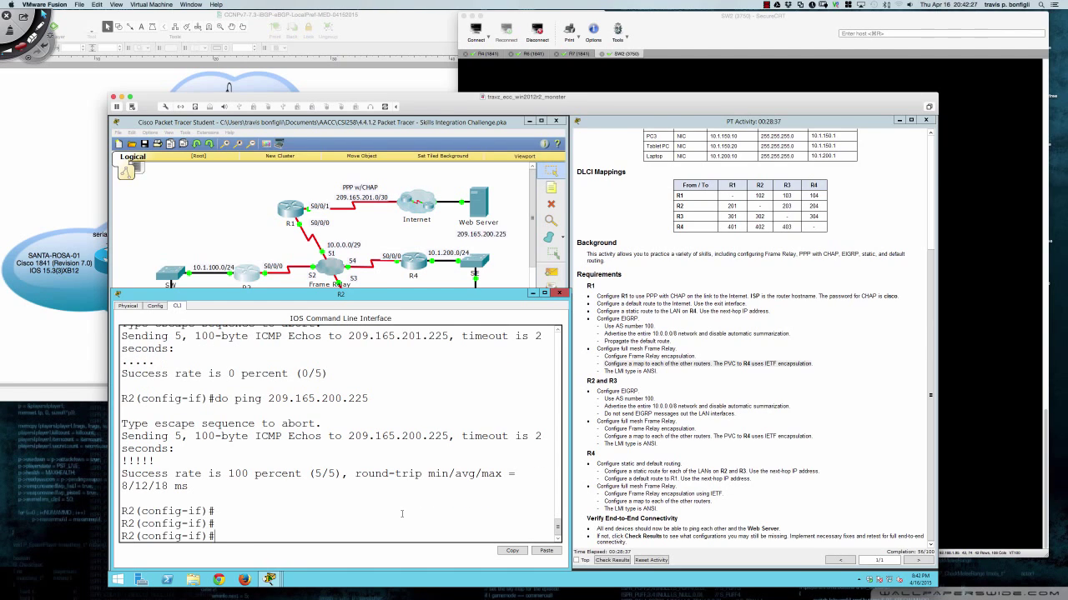
Leave configuration mode and save R2's configuration with wri mem
{"action": "type", "text": "end"}
{"action": "key", "text": "Return"}
{"action": "key", "text": "Return"}
{"action": "key", "text": "Return"}
{"action": "type", "text": "wri mem"}
{"action": "key", "text": "Return"}
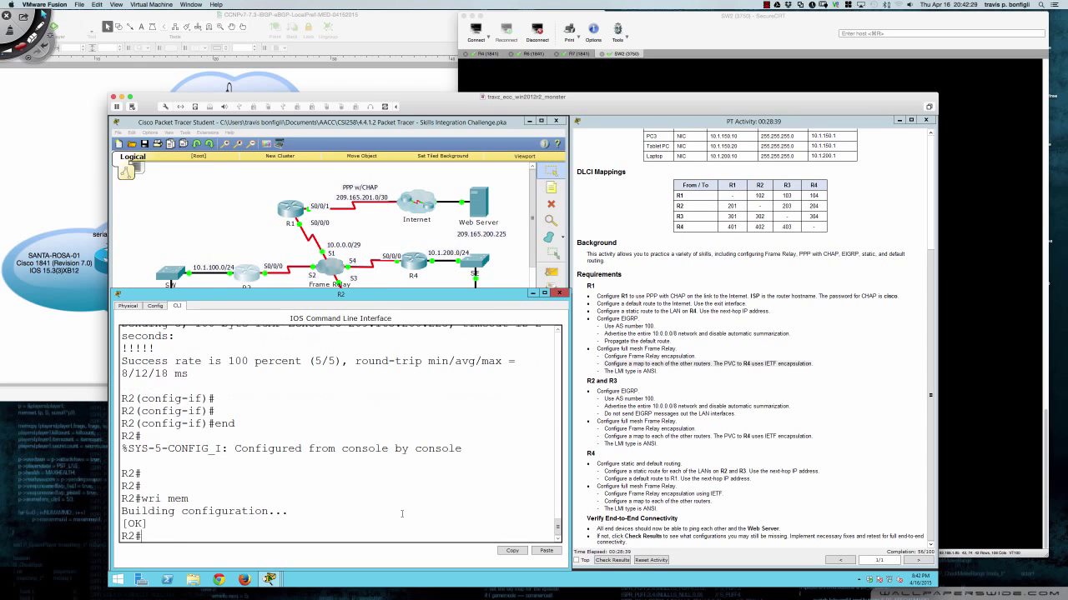
Open R3's device window, reposition and widen it, and show its CLI
{"action": "left_click", "coordinate": [361, 282]}
{"action": "left_click", "coordinate": [362, 321]}
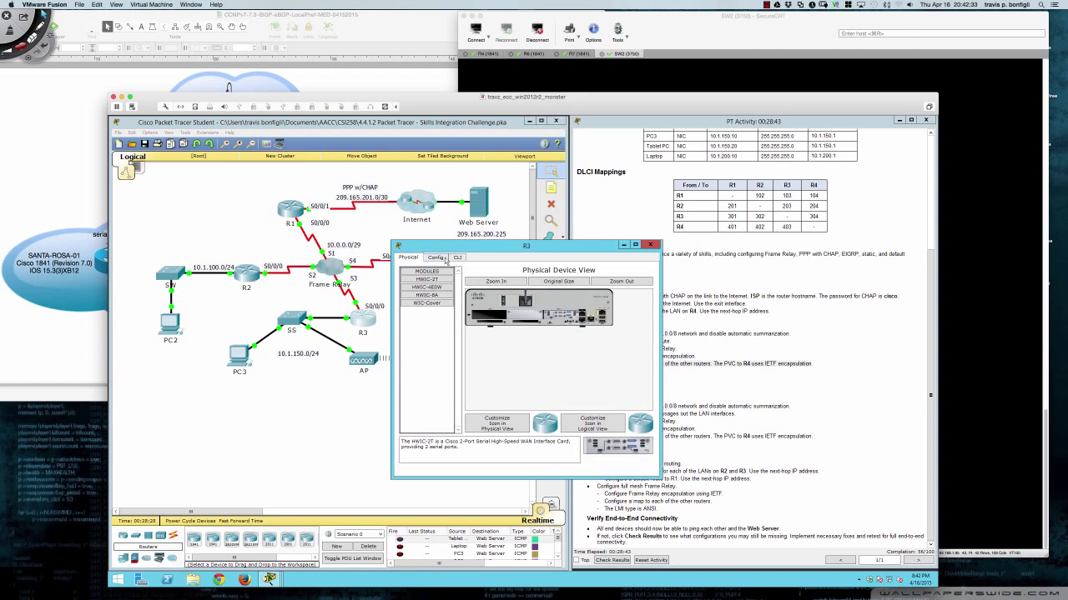
{"action": "left_click_drag", "start_coordinate": [452, 243], "coordinate": [203, 334]}
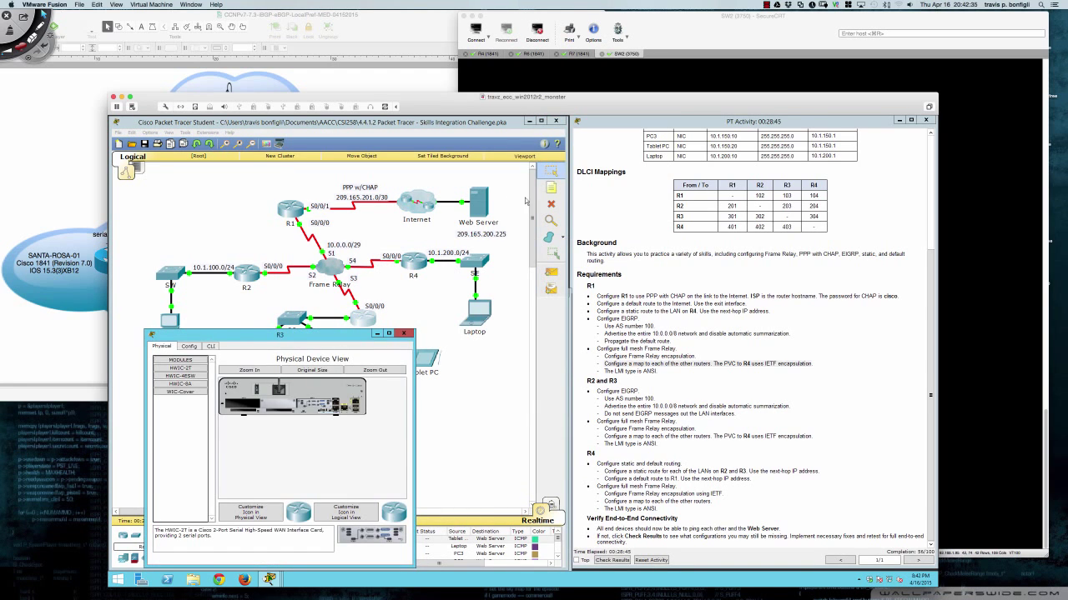
{"action": "left_click_drag", "start_coordinate": [530, 201], "coordinate": [531, 206]}
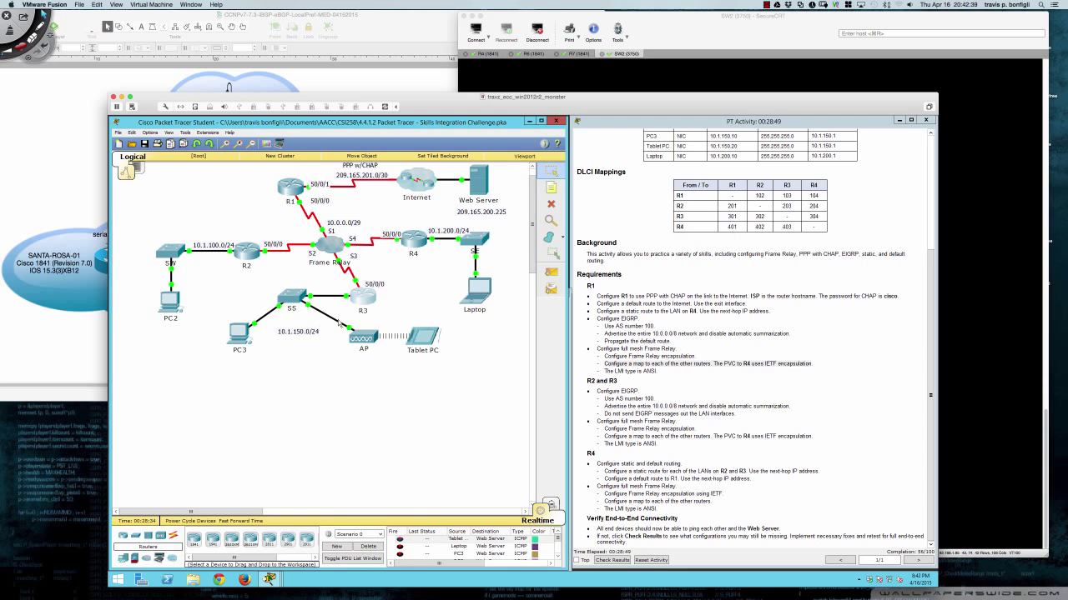
{"action": "left_click", "coordinate": [365, 306]}
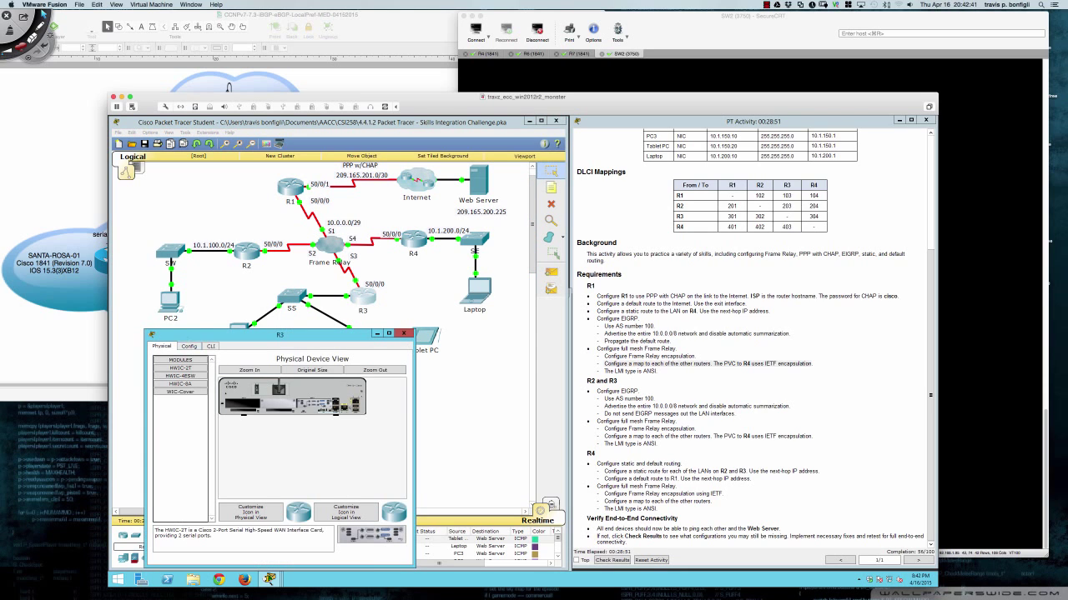
{"action": "left_click_drag", "start_coordinate": [190, 337], "coordinate": [151, 334]}
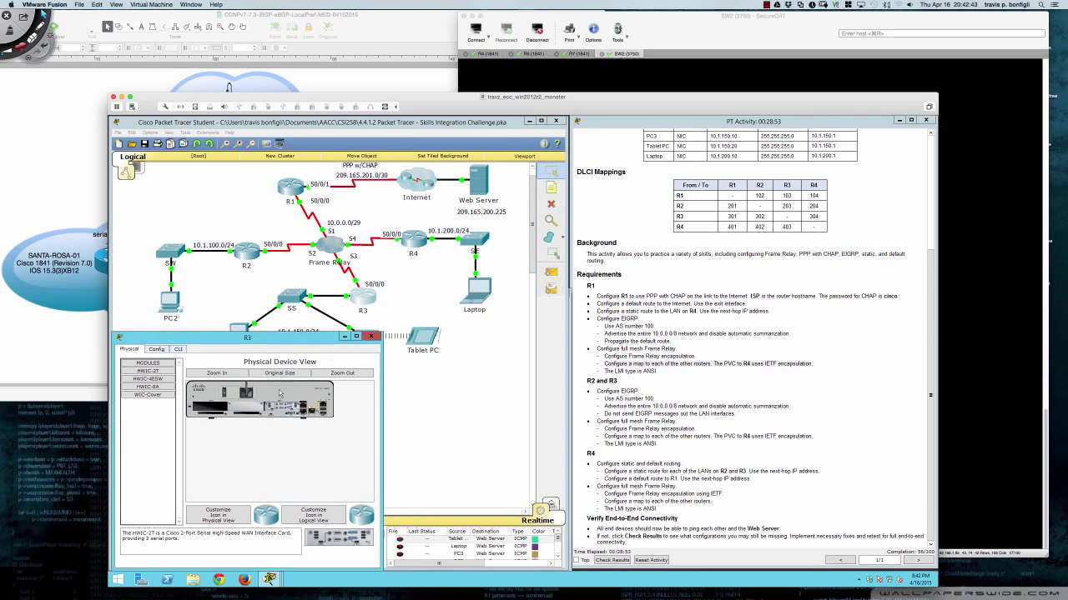
{"action": "left_click_drag", "start_coordinate": [385, 409], "coordinate": [568, 410]}
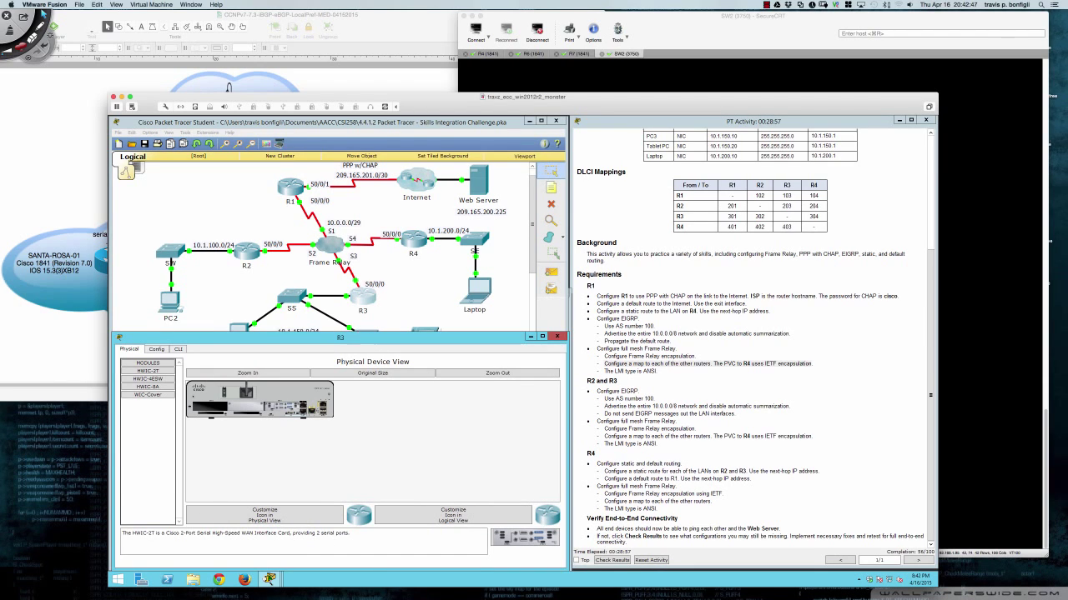
{"action": "left_click_drag", "start_coordinate": [314, 333], "coordinate": [313, 337]}
{"action": "left_click", "coordinate": [177, 351]}
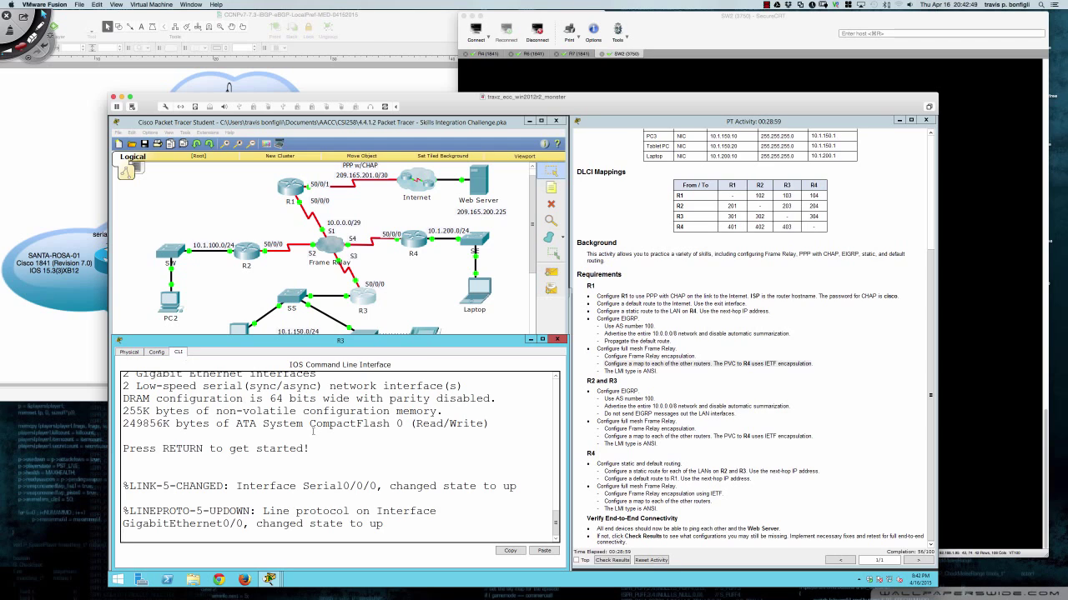
Enter privileged and global configuration mode on R3, then begin router eigrp 100
{"action": "key", "text": "Return"}
{"action": "key", "text": "Return"}
{"action": "key", "text": "Return"}
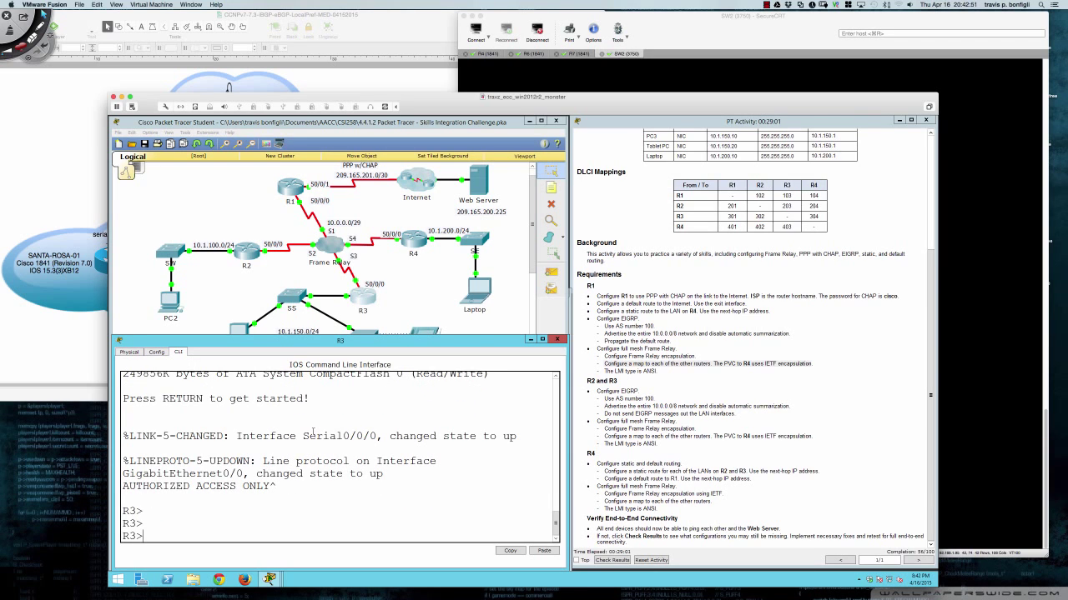
{"action": "type", "text": "en"}
{"action": "key", "text": "Tab"}
{"action": "key", "text": "Return"}
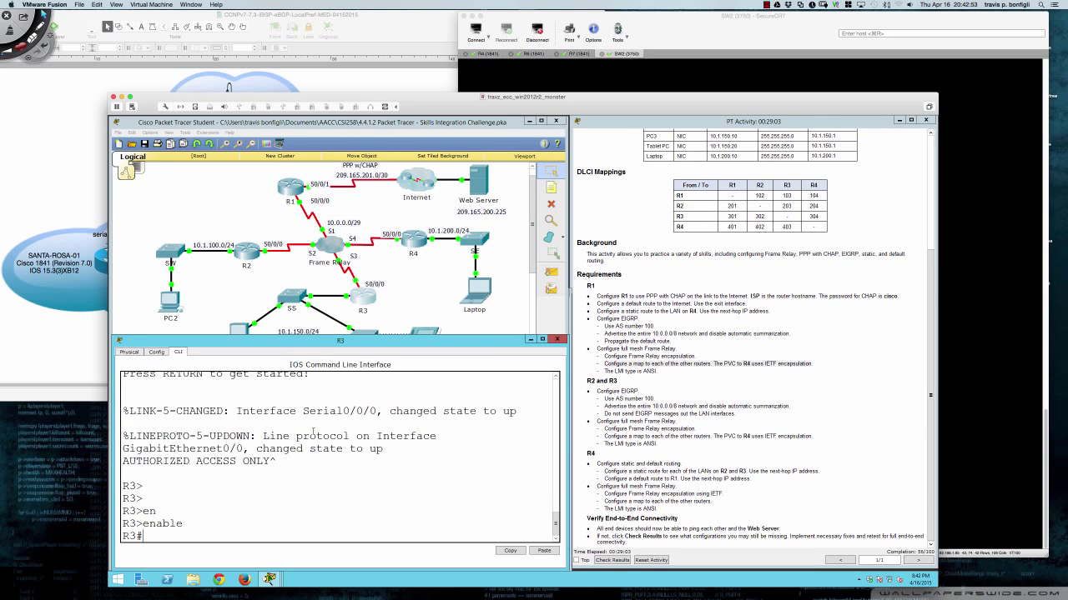
{"action": "key", "text": "Return"}
{"action": "key", "text": "Return"}
{"action": "key", "text": "Return"}
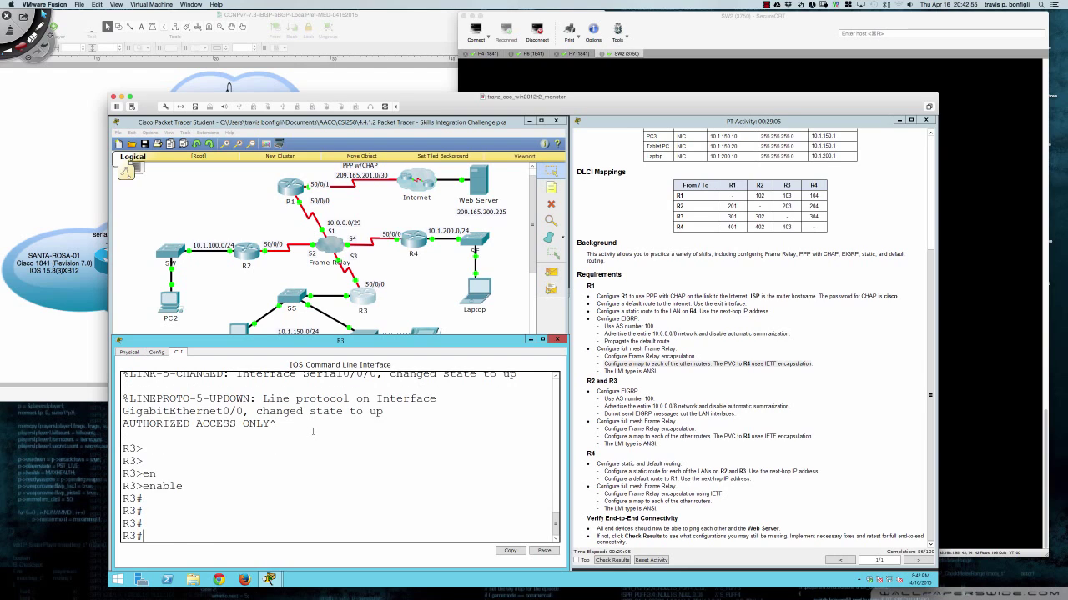
{"action": "type", "text": "conf t"}
{"action": "key", "text": "Return"}
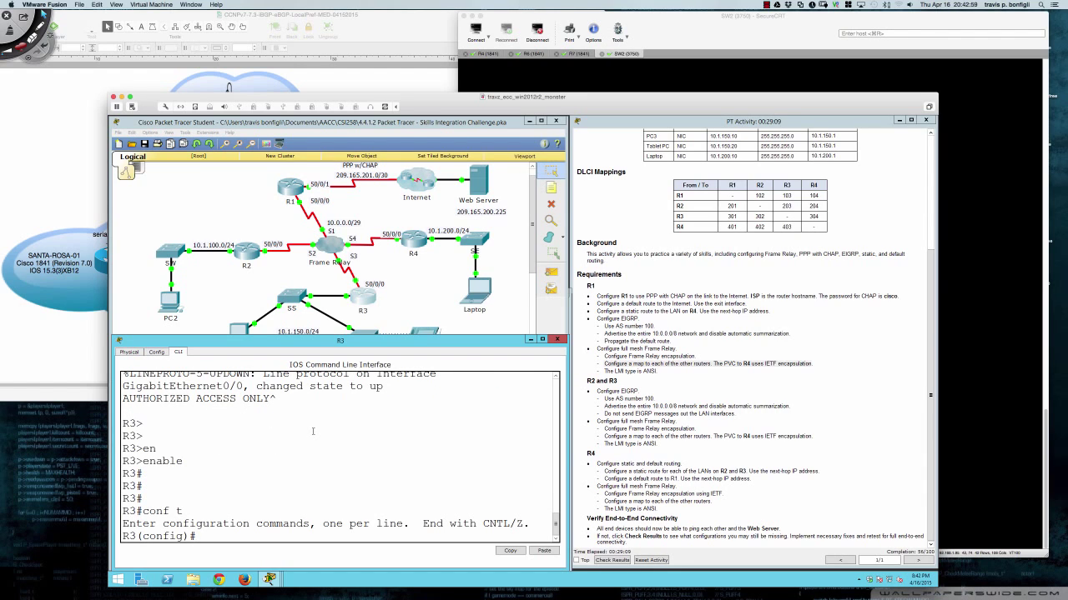
{"action": "type", "text": "router eigrp 100"}
Configure EIGRP 100 on R3 with no auto-summary, network 10.0.0.0 and passive-interface gi0/0
{"action": "key", "text": "Return"}
{"action": "key", "text": "Return"}
{"action": "key", "text": "Return"}
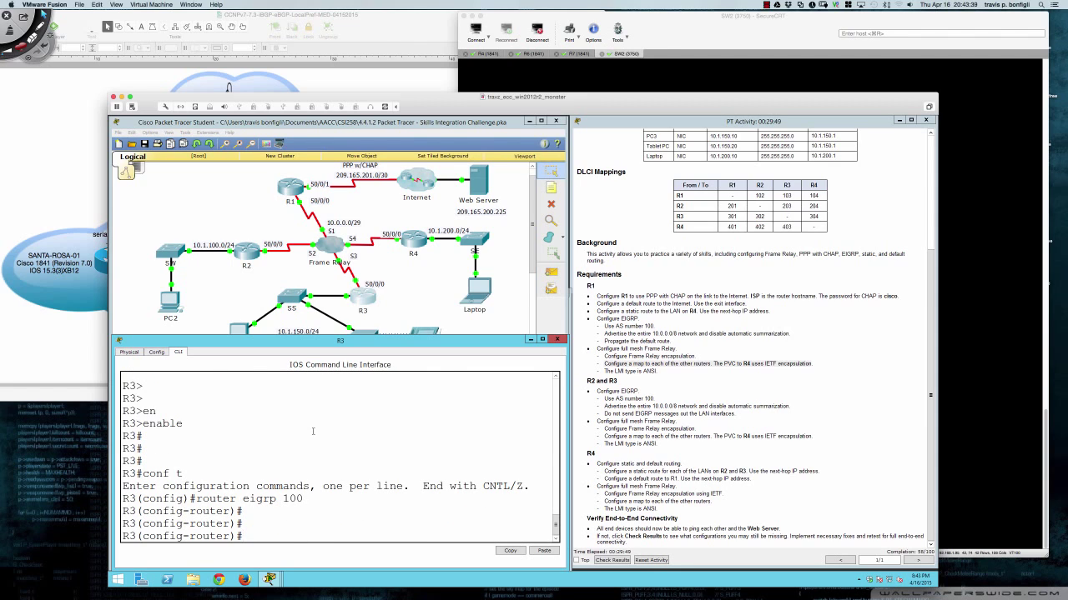
{"action": "type", "text": "no auto"}
{"action": "key", "text": "Tab"}
{"action": "key", "text": "Return"}
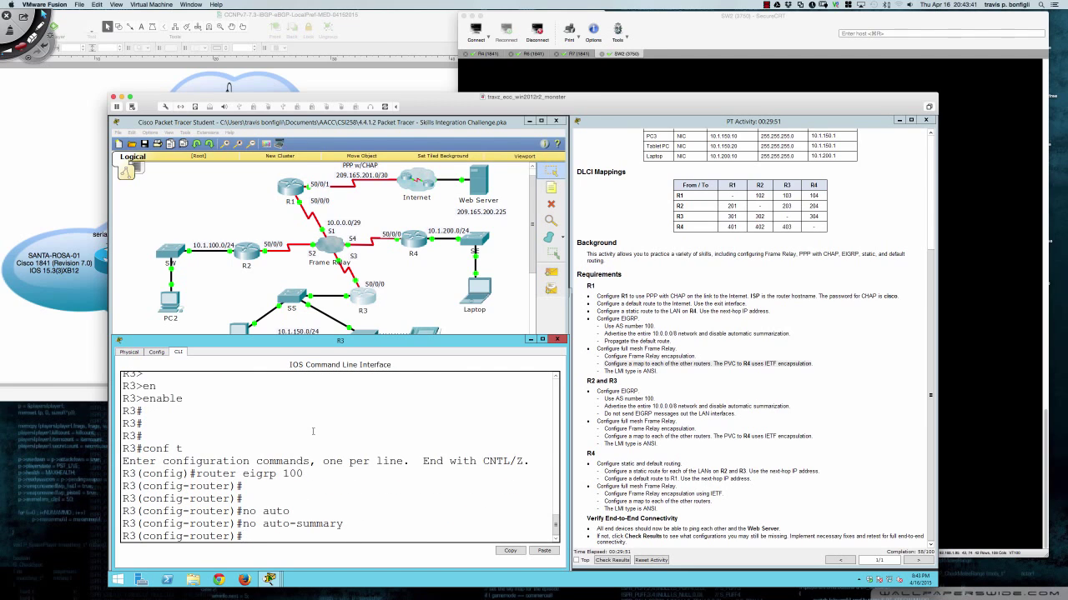
{"action": "type", "text": "net"}
{"action": "key", "text": "Tab"}
{"action": "type", "text": "10."}
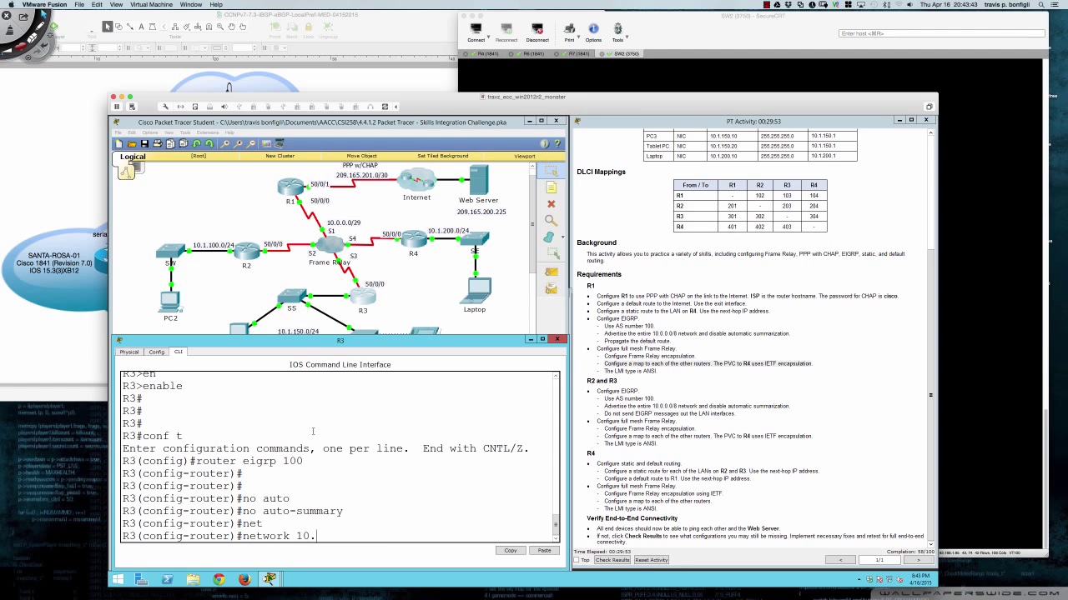
{"action": "type", "text": "0.0.0"}
{"action": "key", "text": "Return"}
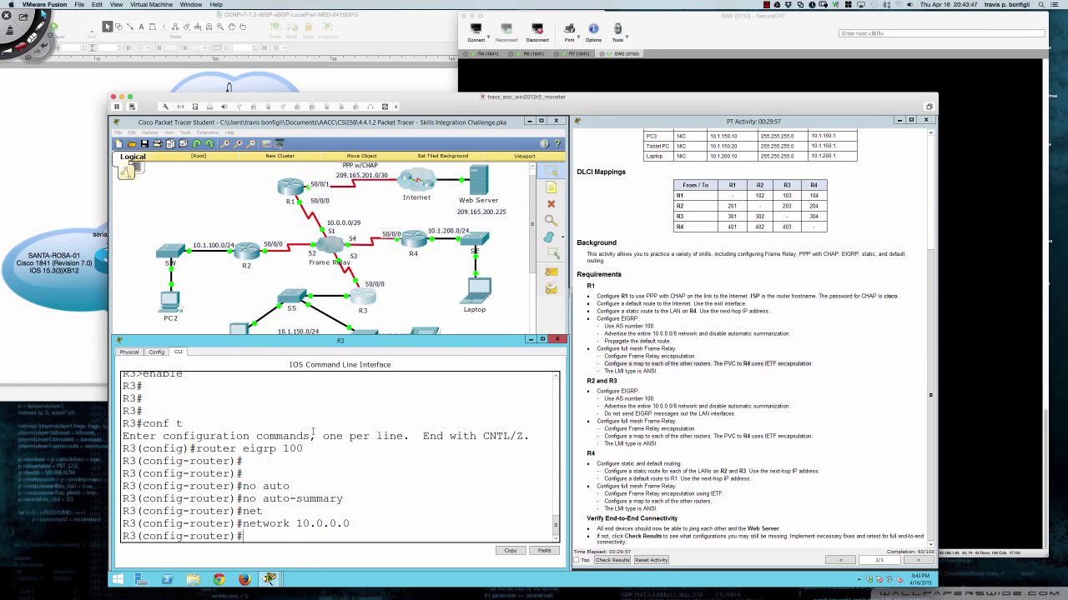
{"action": "type", "text": "pas"}
{"action": "key", "text": "Tab"}
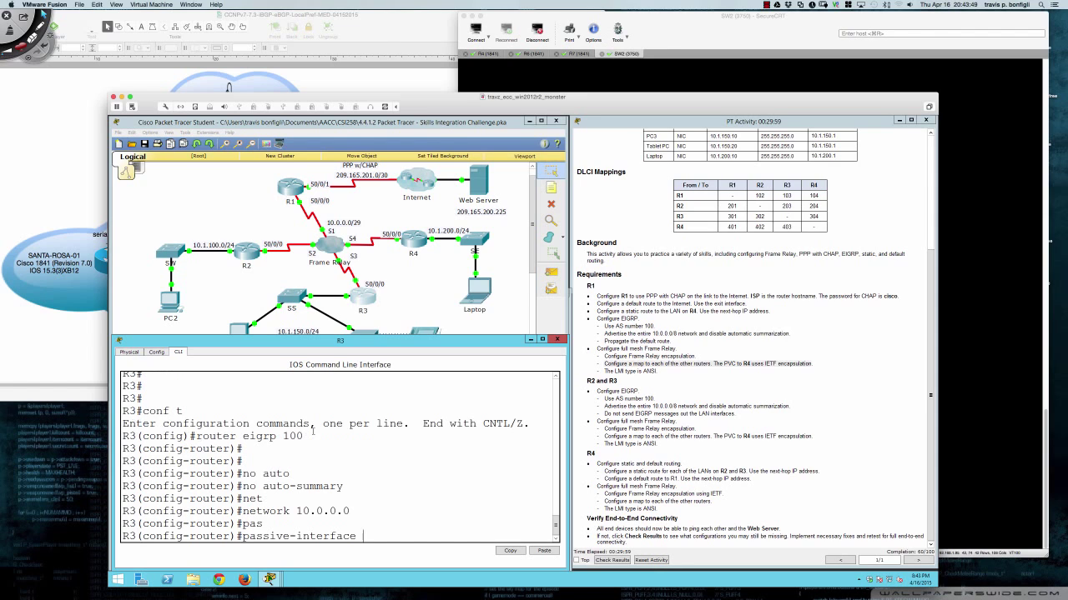
{"action": "type", "text": "gi0/0"}
{"action": "key", "text": "Return"}
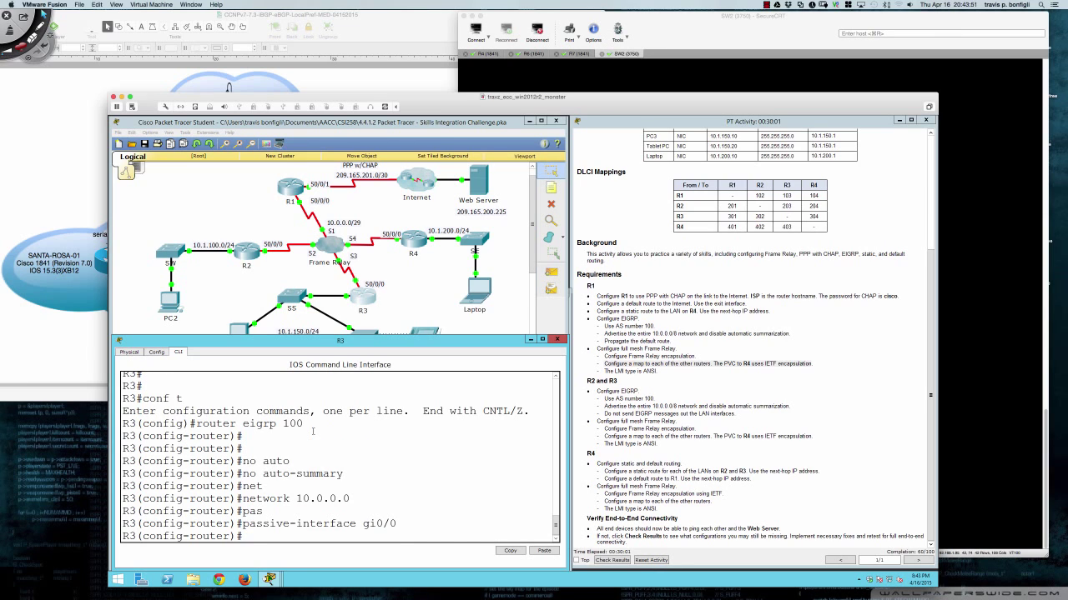
List R3's EIGRP neighbours with do sh ip eigrp neigh
{"action": "key", "text": "Return"}
{"action": "key", "text": "Return"}
{"action": "key", "text": "Return"}
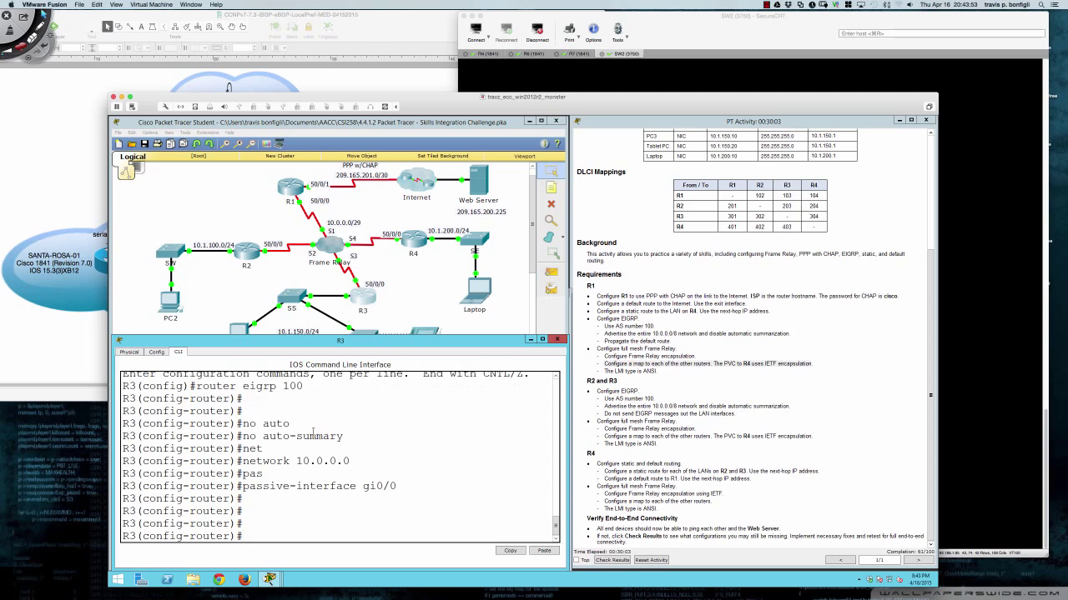
{"action": "type", "text": "do sh ip eigrp neigh"}
{"action": "key", "text": "Return"}
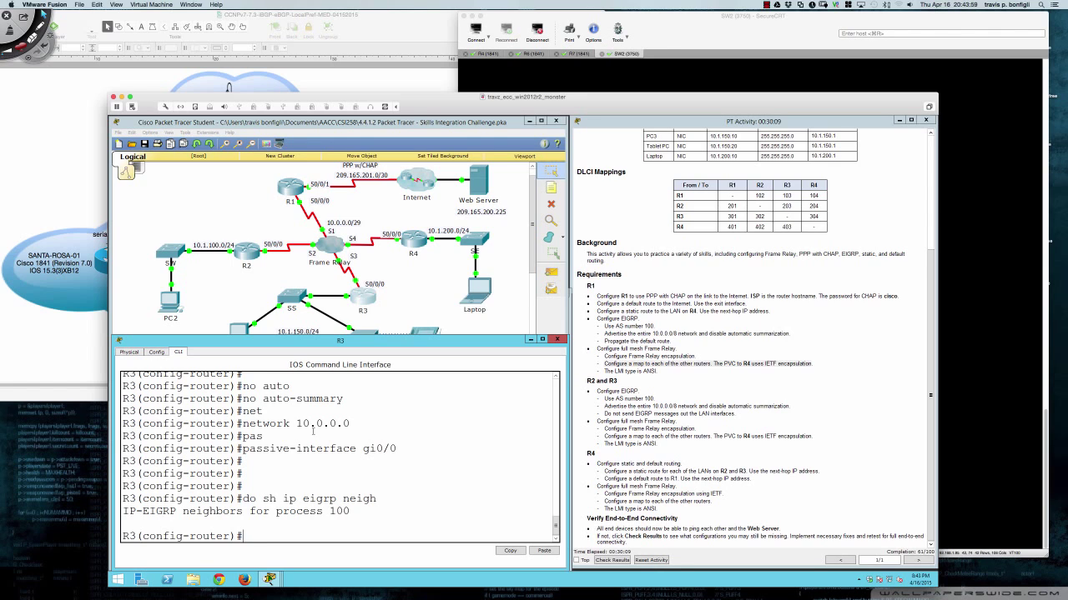
{"action": "key", "text": "Return"}
{"action": "key", "text": "Return"}
{"action": "key", "text": "Return"}
Apply Frame Relay encapsulation to R3's Serial0/0/0
{"action": "type", "text": "int s0/0/0"}
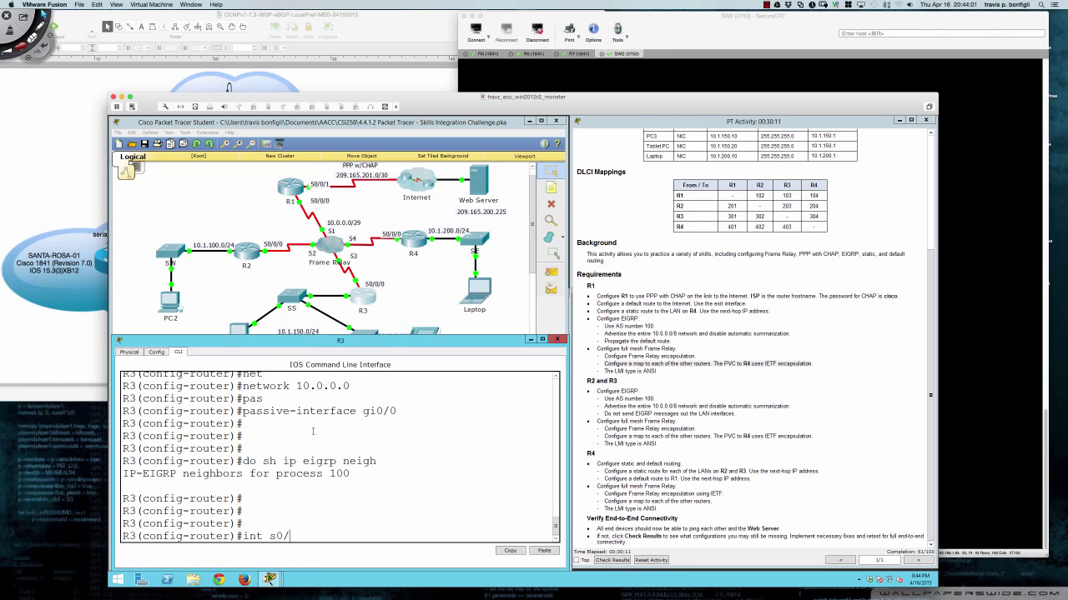
{"action": "key", "text": "Return"}
{"action": "key", "text": "Return"}
{"action": "key", "text": "Return"}
{"action": "key", "text": "Return"}
{"action": "type", "text": "fram"}
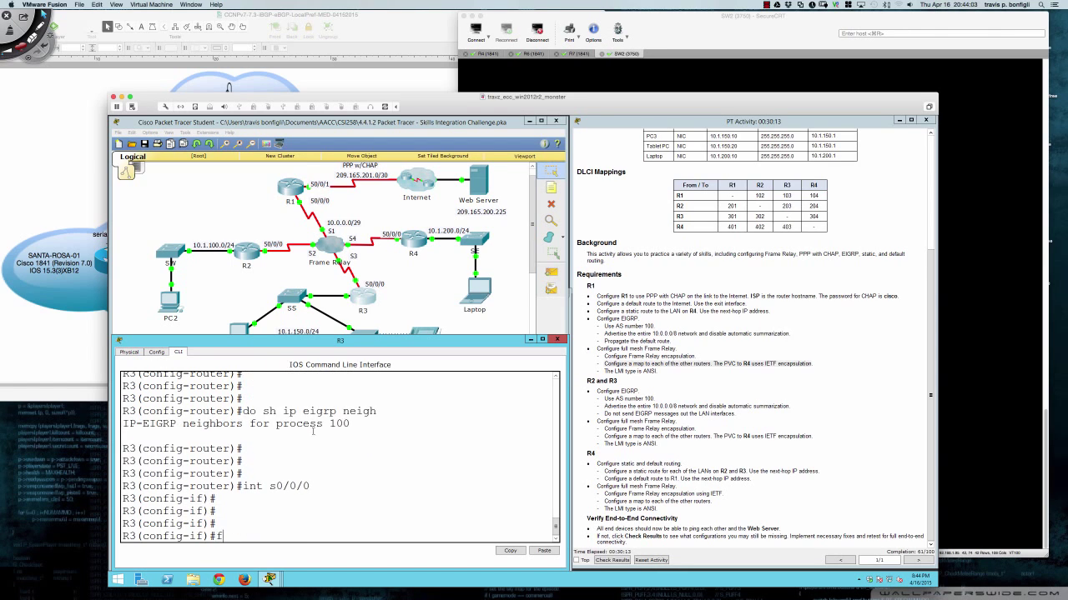
{"action": "key", "text": "Tab"}
{"action": "type", "text": "enc"}
{"action": "key", "text": "Tab"}
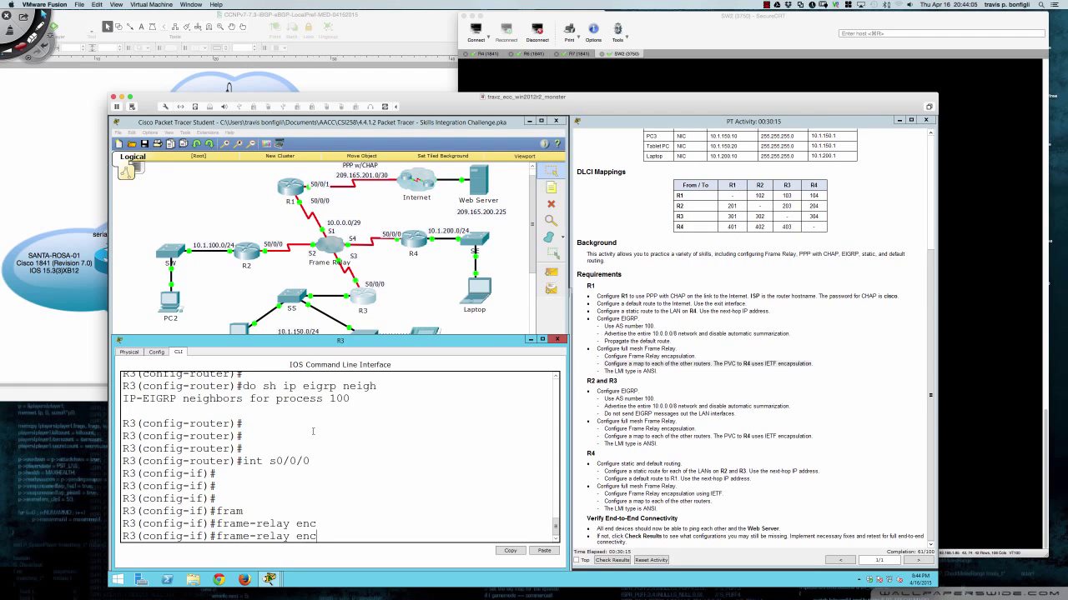
{"action": "key", "text": "BackSpace"}
{"action": "key", "text": "BackSpace"}
{"action": "key", "text": "BackSpace"}
{"action": "key", "text": "BackSpace"}
{"action": "key", "text": "BackSpace"}
{"action": "key", "text": "BackSpace"}
{"action": "key", "text": "BackSpace"}
{"action": "key", "text": "BackSpace"}
{"action": "key", "text": "BackSpace"}
{"action": "key", "text": "BackSpace"}
{"action": "key", "text": "BackSpace"}
{"action": "key", "text": "BackSpace"}
{"action": "key", "text": "BackSpace"}
{"action": "key", "text": "BackSpace"}
{"action": "type", "text": "ecn"}
{"action": "key", "text": "Tab"}
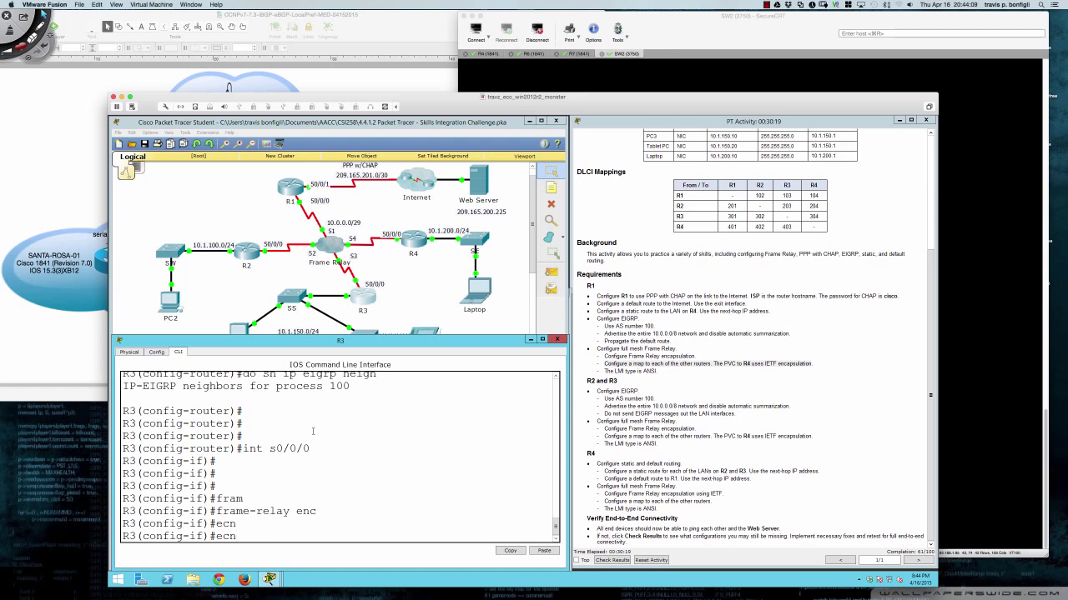
{"action": "key", "text": "BackSpace"}
{"action": "key", "text": "BackSpace"}
{"action": "type", "text": "nc"}
{"action": "key", "text": "Tab"}
{"action": "type", "text": "?"}
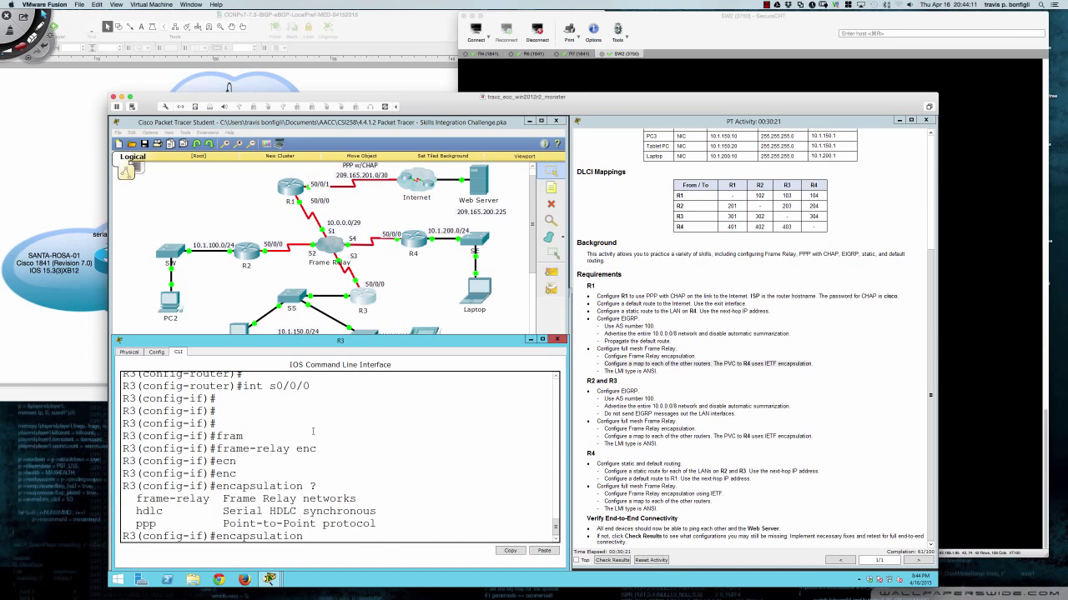
{"action": "type", "text": "fram"}
{"action": "key", "text": "Tab"}
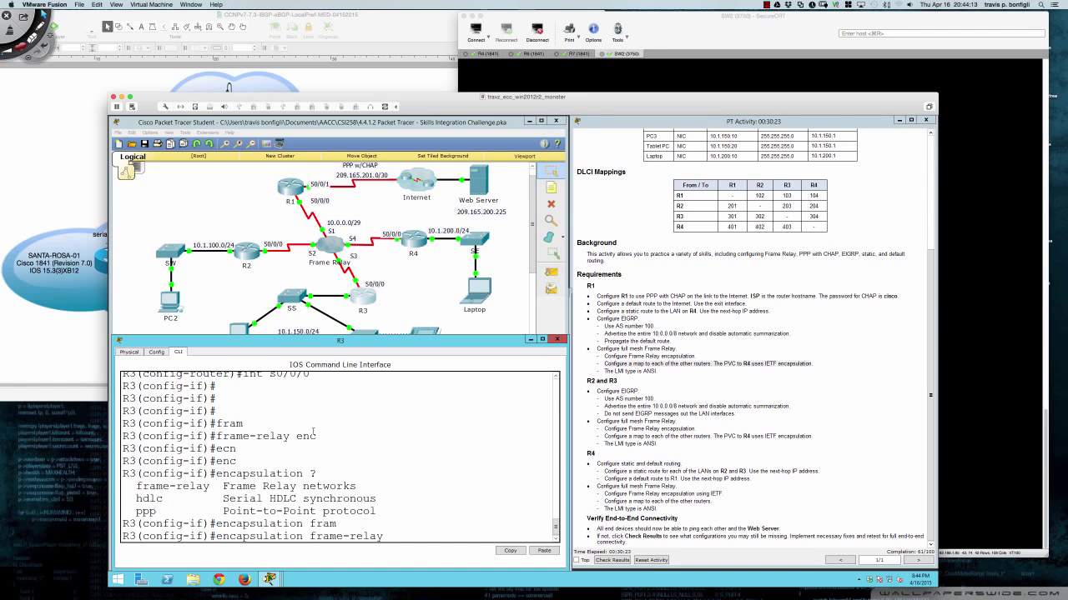
{"action": "key", "text": "Return"}
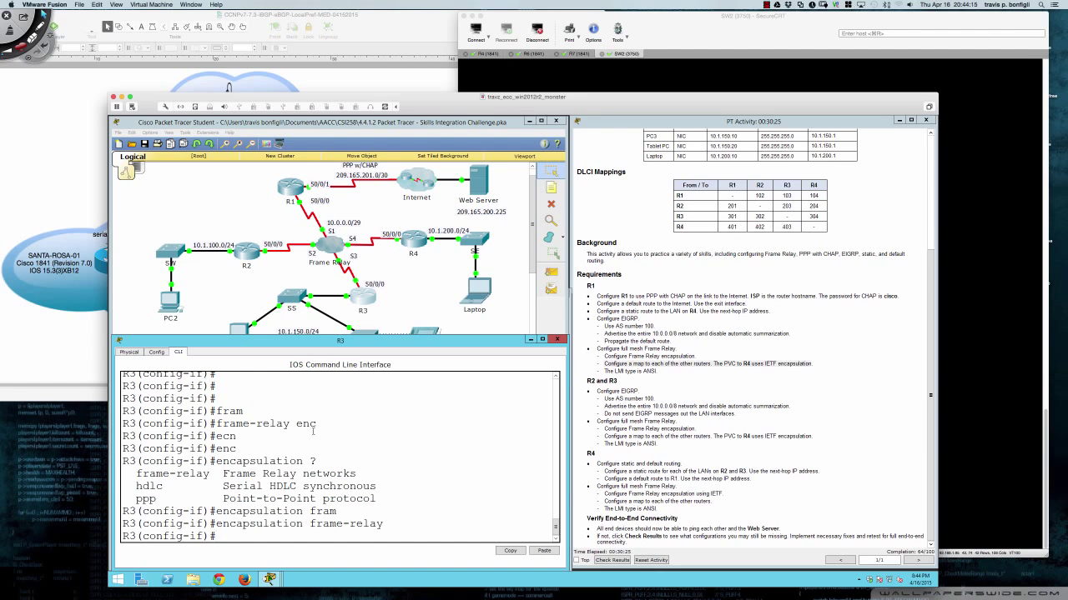
{"action": "key", "text": "Return"}
{"action": "key", "text": "Return"}
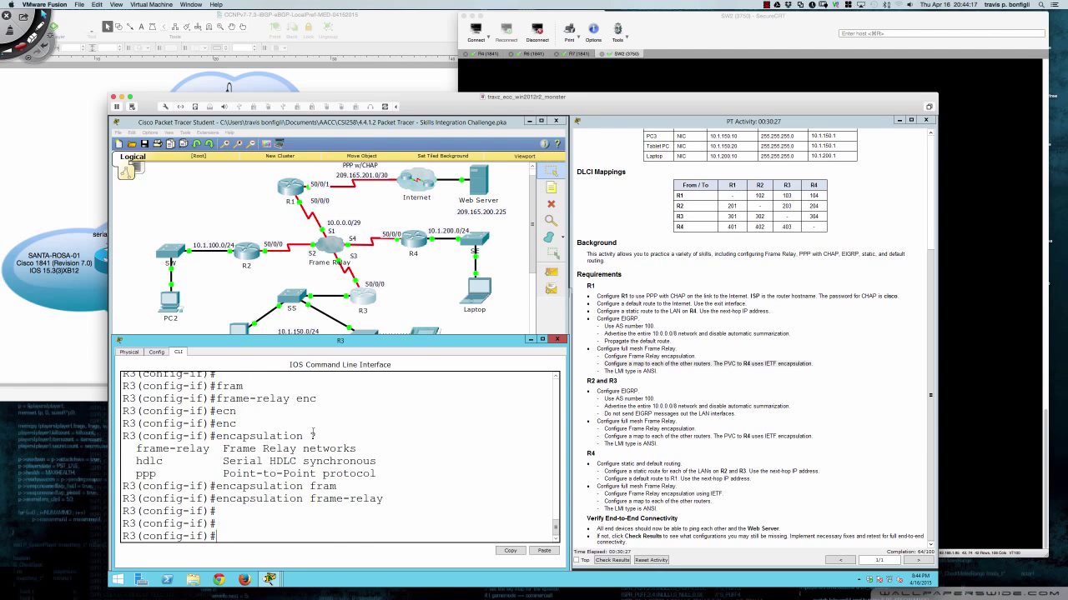
Map IP 10.0.0.1 to DLCI 301 on Serial0/0/0
{"action": "type", "text": "fram"}
{"action": "key", "text": "Tab"}
{"action": "type", "text": "map"}
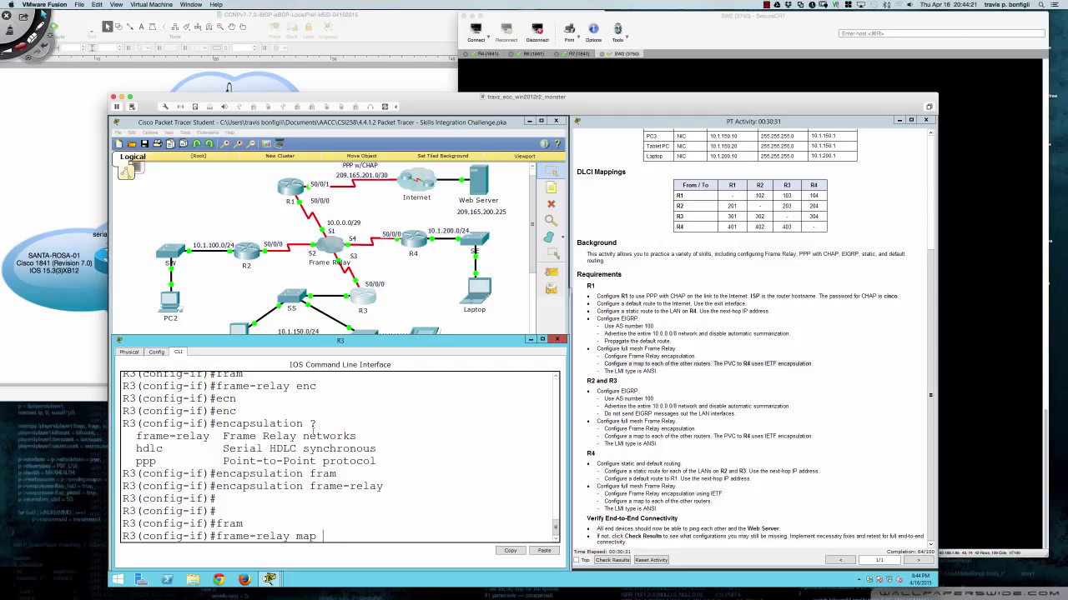
{"action": "type", "text": " ip 10.0.0.1 301 ?"}
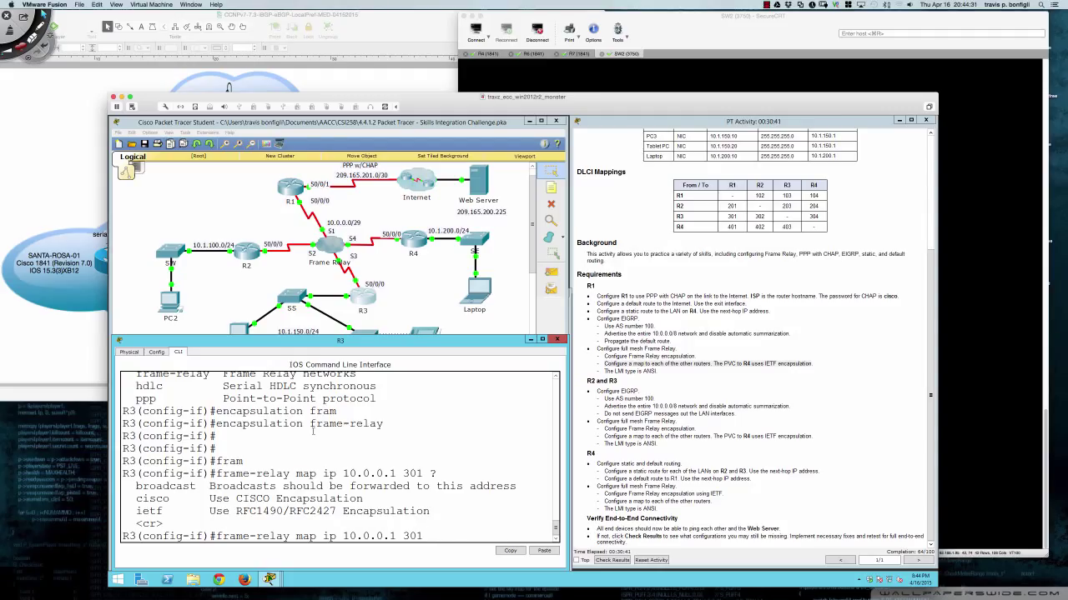
{"action": "type", "text": "broad"}
{"action": "key", "text": "Tab"}
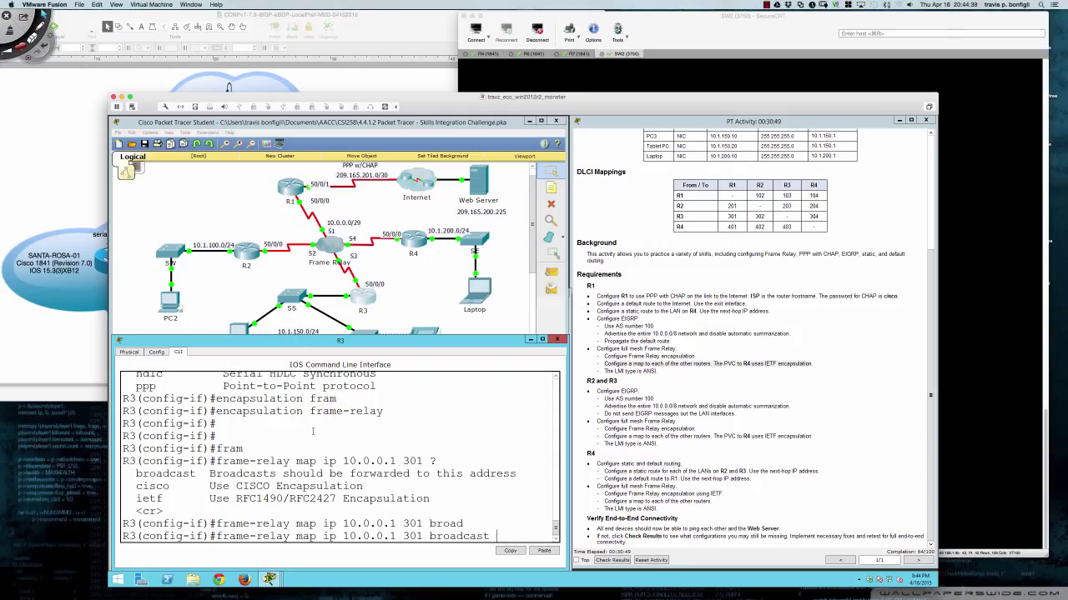
{"action": "key", "text": "BackSpace"}
{"action": "key", "text": "BackSpace"}
{"action": "key", "text": "BackSpace"}
{"action": "key", "text": "BackSpace"}
{"action": "key", "text": "BackSpace"}
{"action": "key", "text": "BackSpace"}
{"action": "key", "text": "BackSpace"}
{"action": "key", "text": "BackSpace"}
{"action": "key", "text": "BackSpace"}
{"action": "key", "text": "BackSpace"}
{"action": "key", "text": "Return"}
Add Frame Relay maps for 10.0.0.2 to DLCI 302 and 10.0.0.4 to DLCI 304 broadcast IETF
{"action": "key", "text": "Up"}
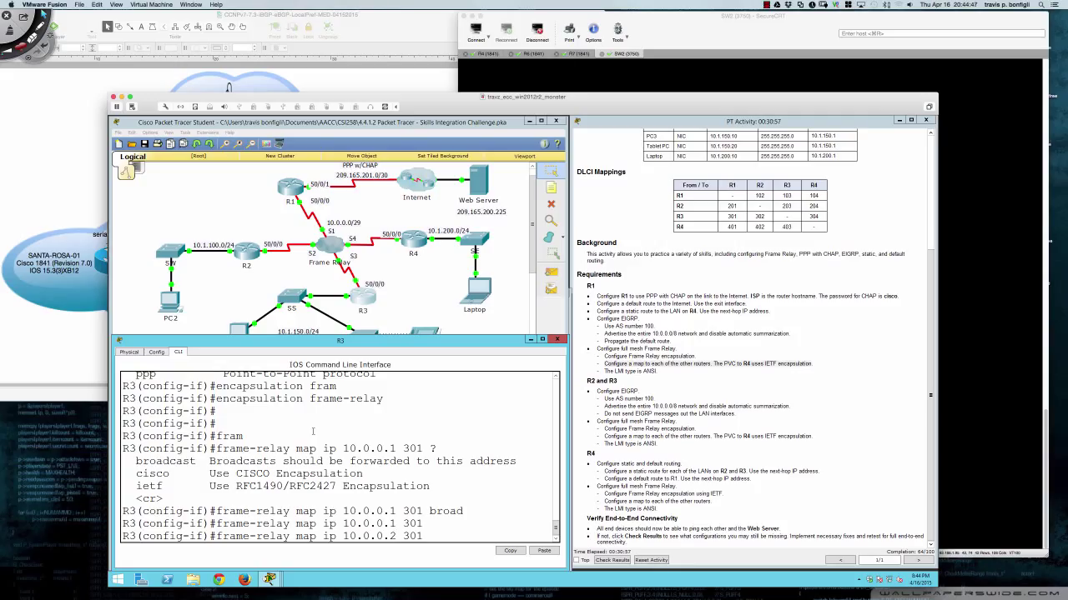
{"action": "key", "text": "Return"}
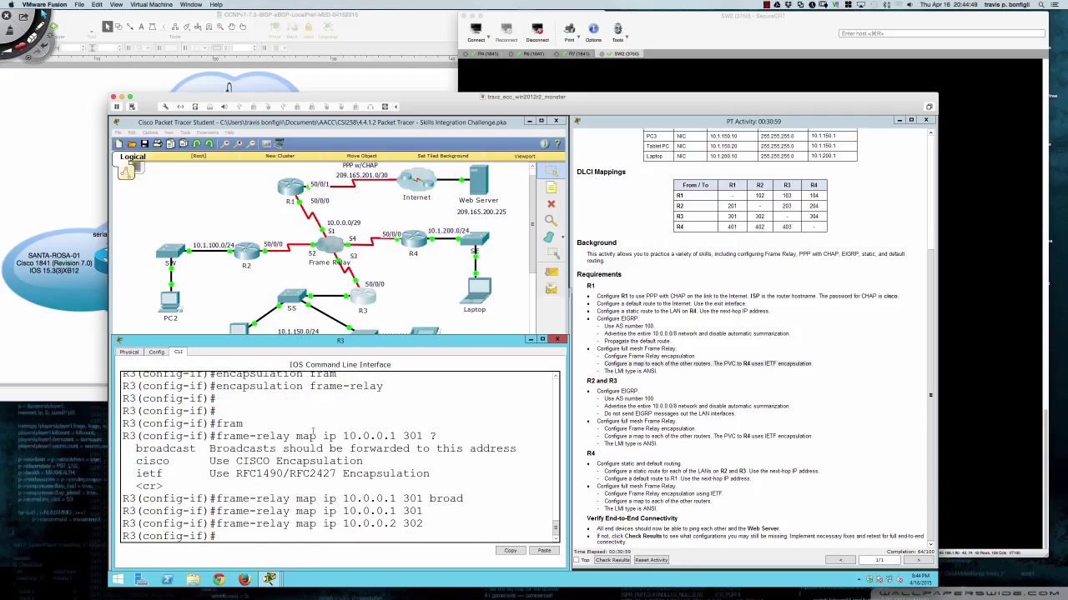
{"action": "key", "text": "Up"}
{"action": "key", "text": "Left"}
{"action": "key", "text": "Left"}
{"action": "key", "text": "Left"}
{"action": "key", "text": "Left"}
{"action": "key", "text": "BackSpace"}
{"action": "type", "text": "4"}
{"action": "key", "text": "BackSpace"}
{"action": "type", "text": "4 bro"}
{"action": "key", "text": "Tab"}
{"action": "type", "text": "?"}
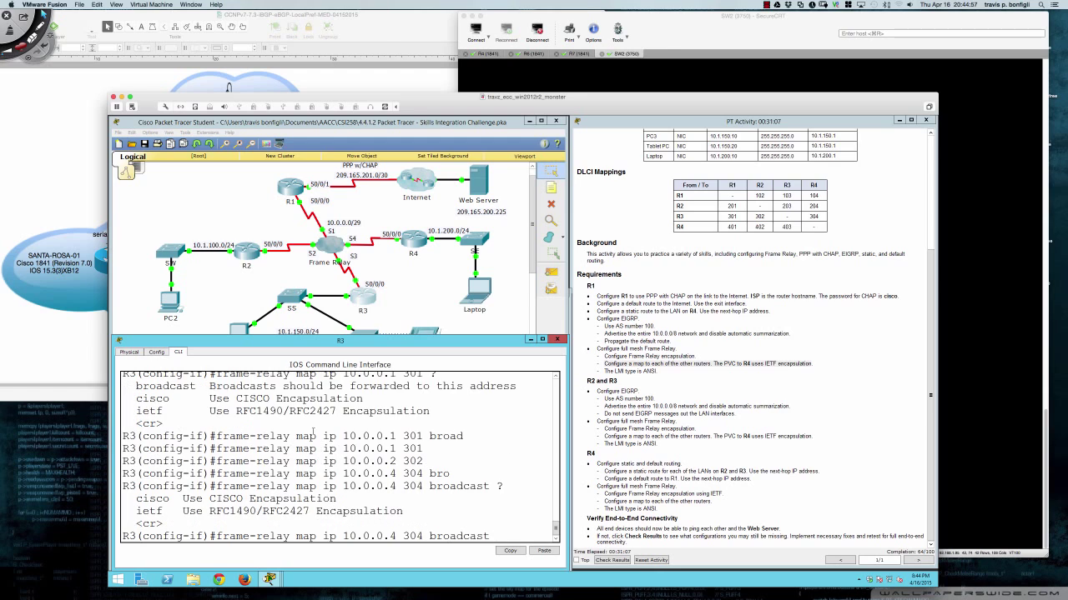
{"action": "type", "text": "ietf"}
{"action": "key", "text": "Return"}
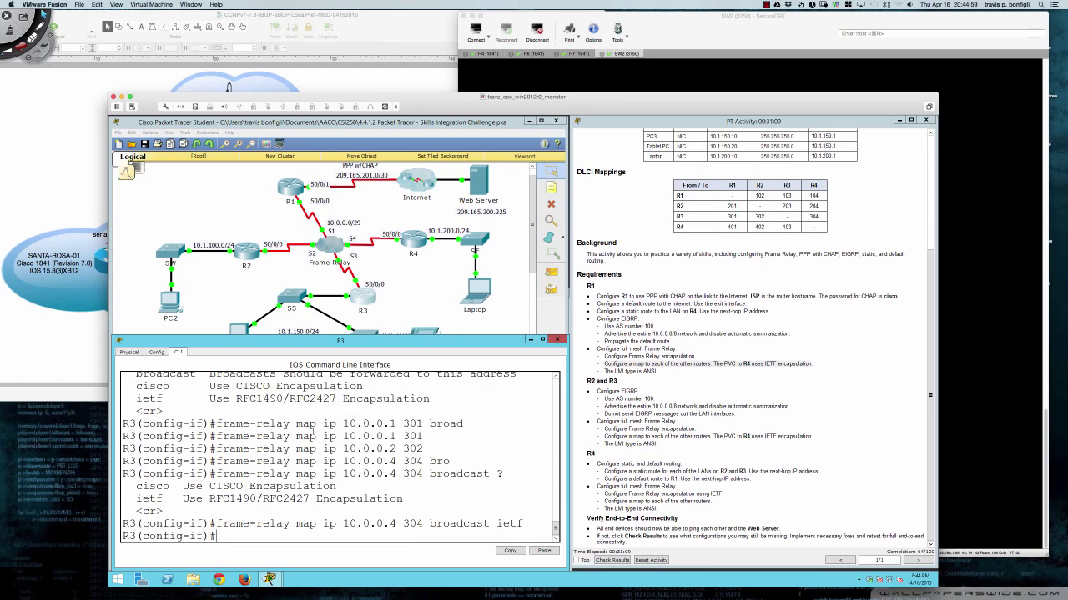
{"action": "key", "text": "Return"}
{"action": "key", "text": "Return"}
Set R3's Frame Relay LMI type to ANSI
{"action": "type", "text": "fram"}
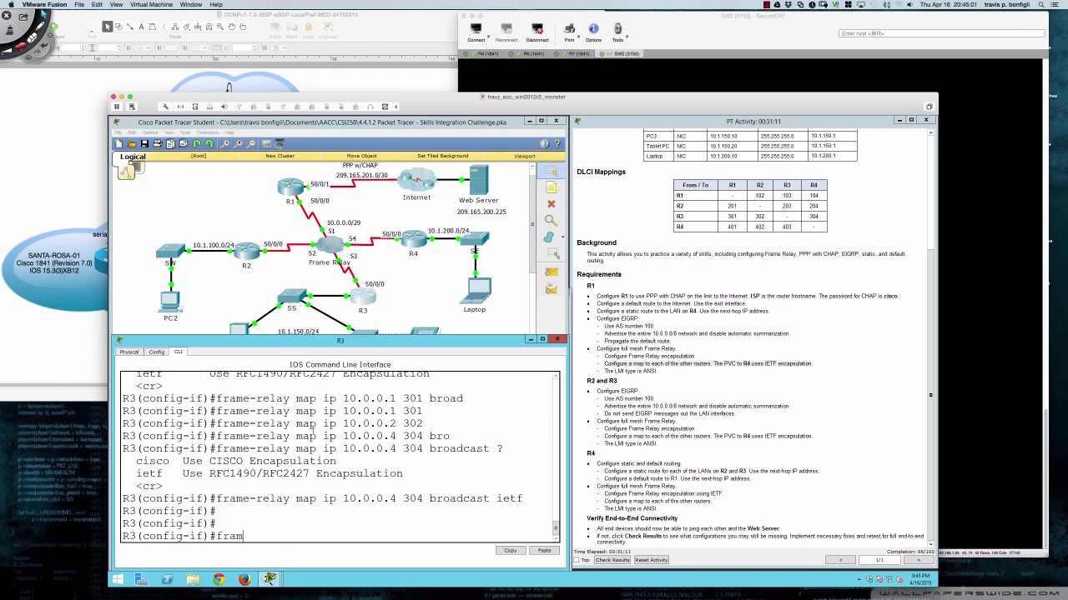
{"action": "key", "text": "Tab"}
{"action": "type", "text": "lmi"}
{"action": "key", "text": "Tab"}
{"action": "type", "text": "ansi"}
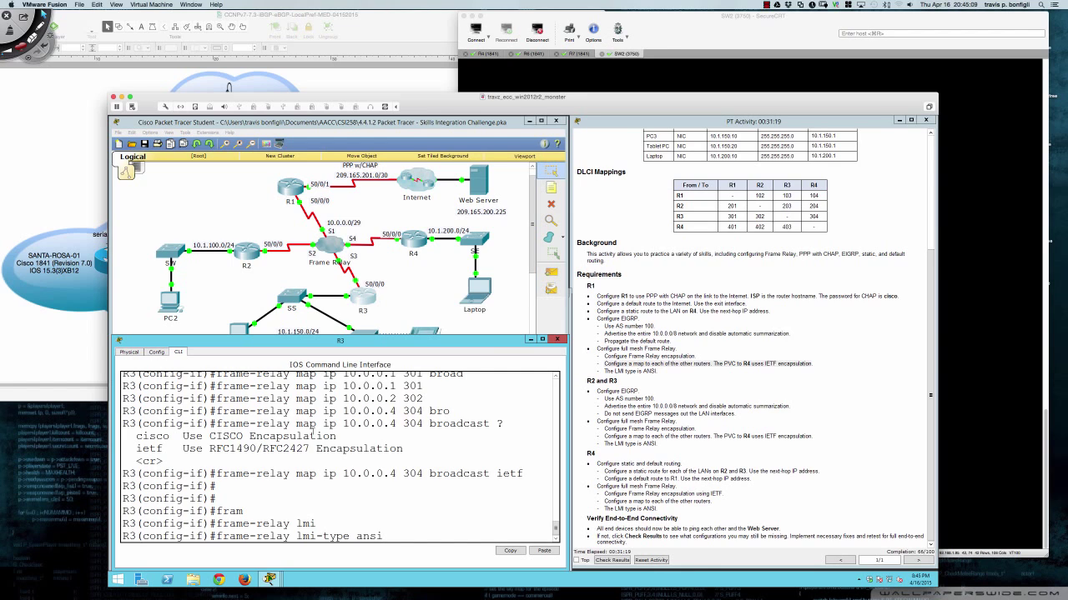
{"action": "key", "text": "Return"}
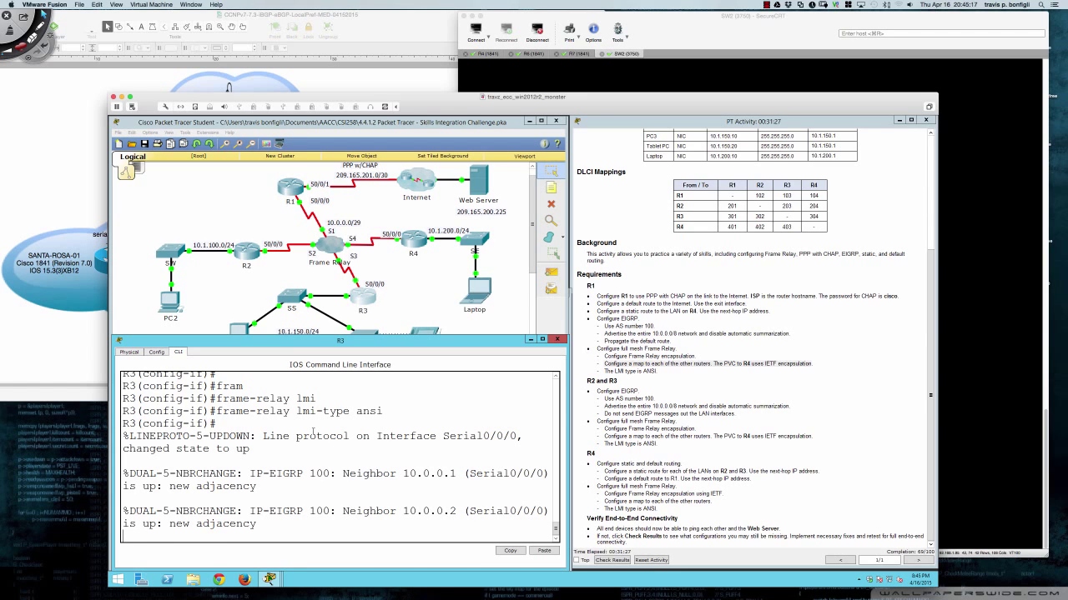
Page through R3's running configuration with do sh run
{"action": "key", "text": "Return"}
{"action": "key", "text": "Return"}
{"action": "key", "text": "Return"}
{"action": "key", "text": "Return"}
{"action": "key", "text": "Return"}
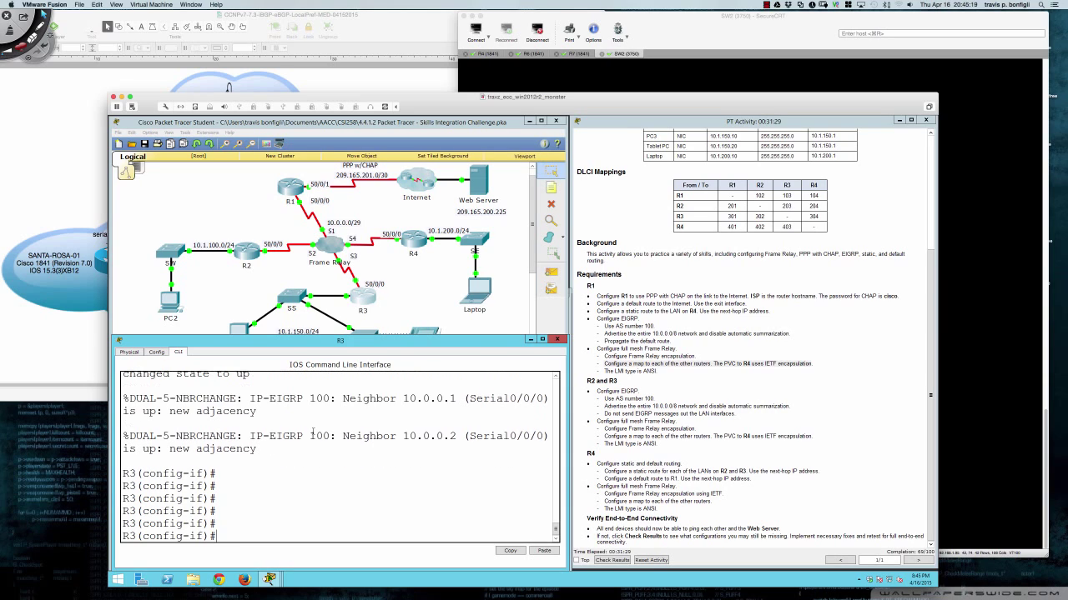
{"action": "type", "text": "do sh run"}
{"action": "key", "text": "Return"}
{"action": "key", "text": "space"}
{"action": "key", "text": "space"}
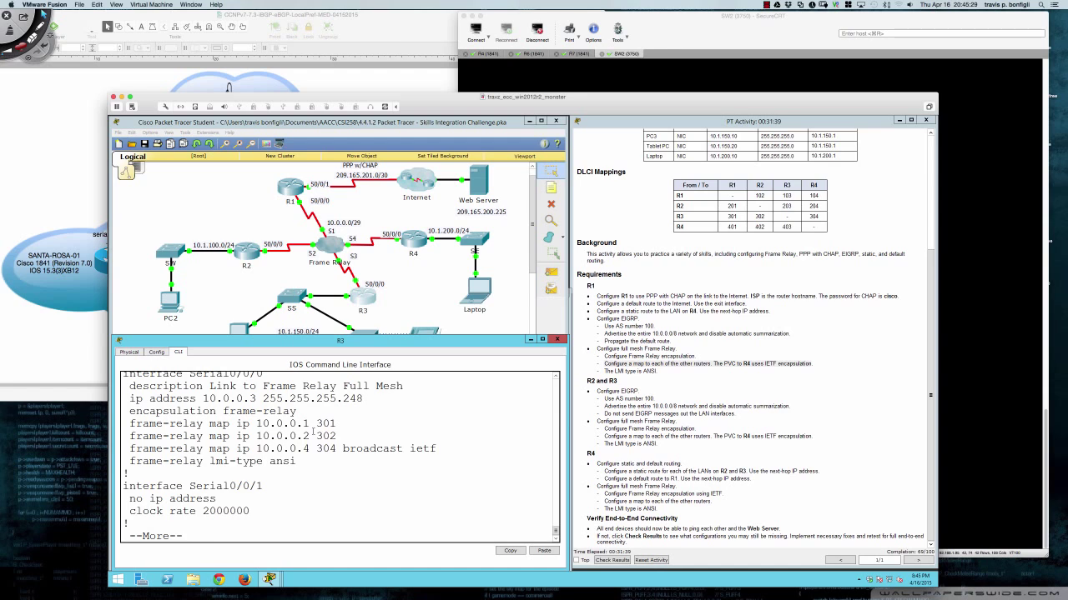
{"action": "key", "text": "q"}
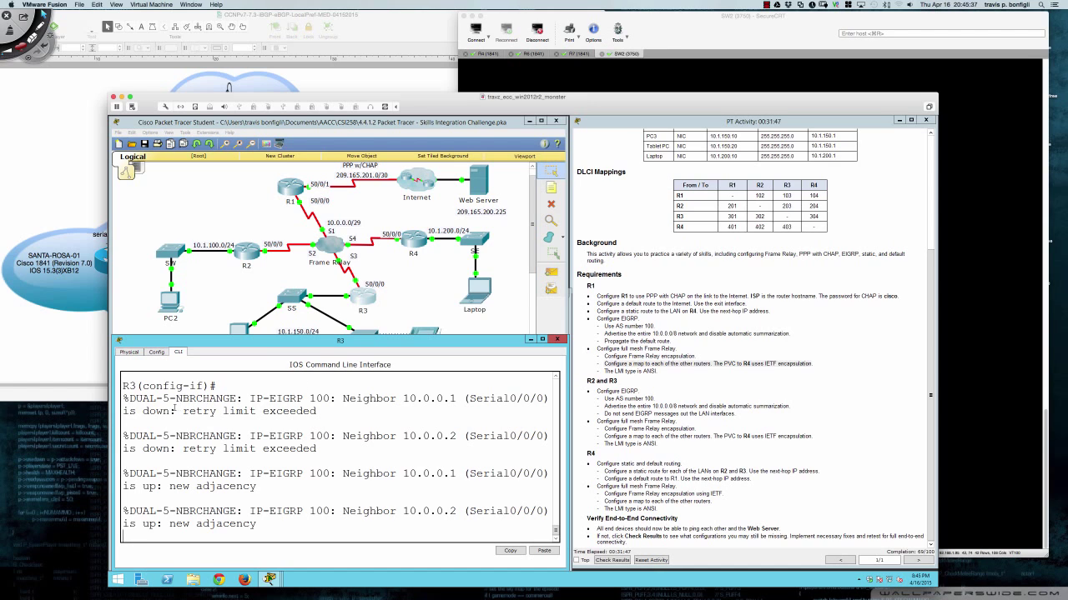
Highlight the two retry-limit-exceeded messages and scroll back through the EIGRP neighbor output
{"action": "left_click_drag", "start_coordinate": [124, 410], "coordinate": [319, 450]}
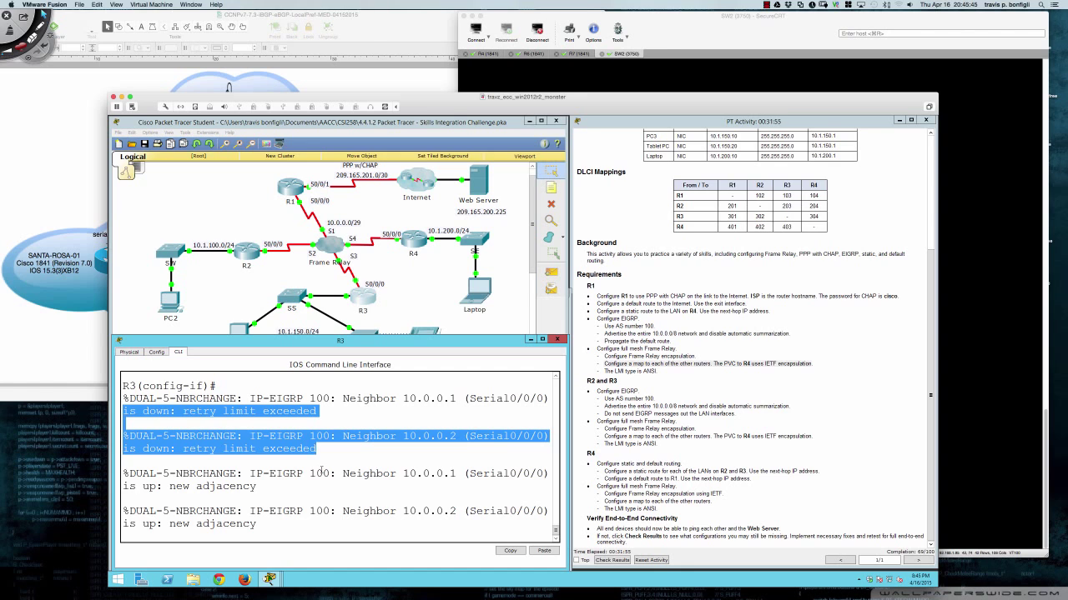
{"action": "scroll", "coordinate": [334, 446], "scroll_direction": "up", "scroll_amount": 10}
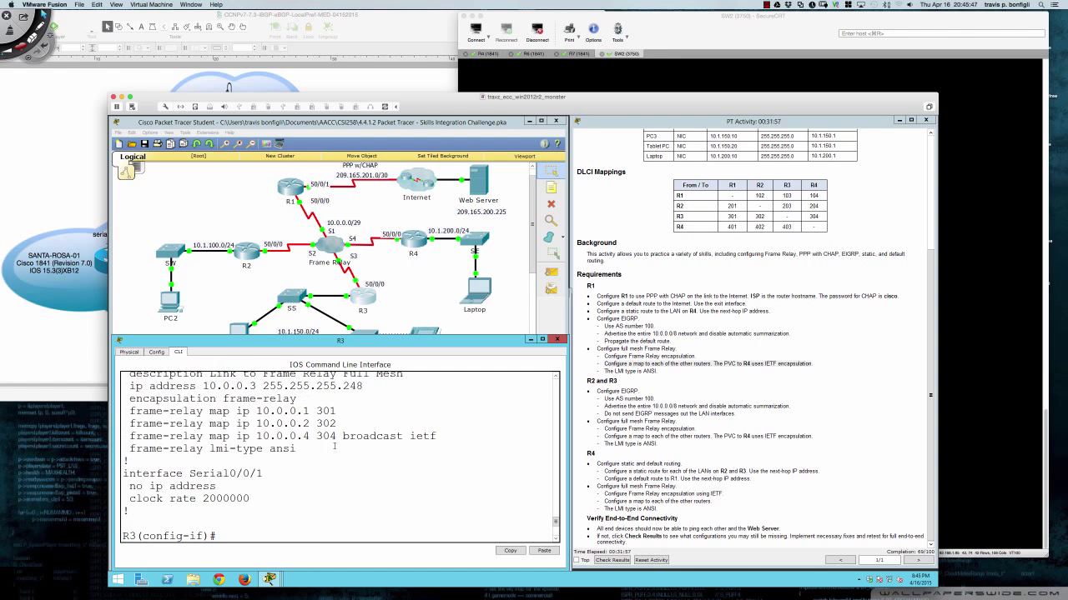
{"action": "scroll", "coordinate": [333, 446], "scroll_direction": "up", "scroll_amount": 2}
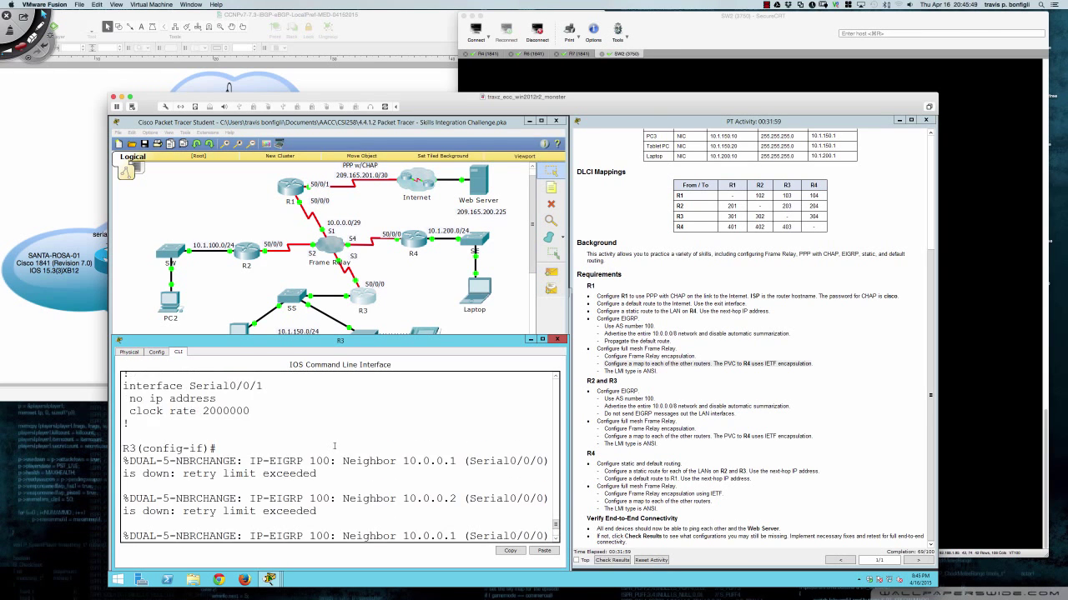
{"action": "scroll", "coordinate": [334, 446], "scroll_direction": "up", "scroll_amount": 15}
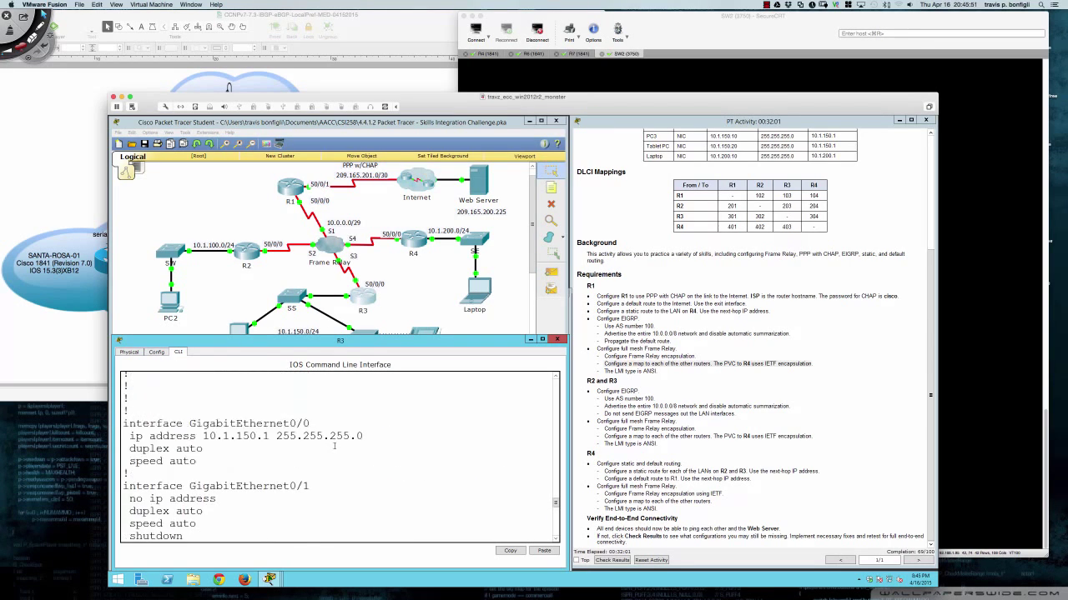
{"action": "scroll", "coordinate": [335, 446], "scroll_direction": "up", "scroll_amount": 4}
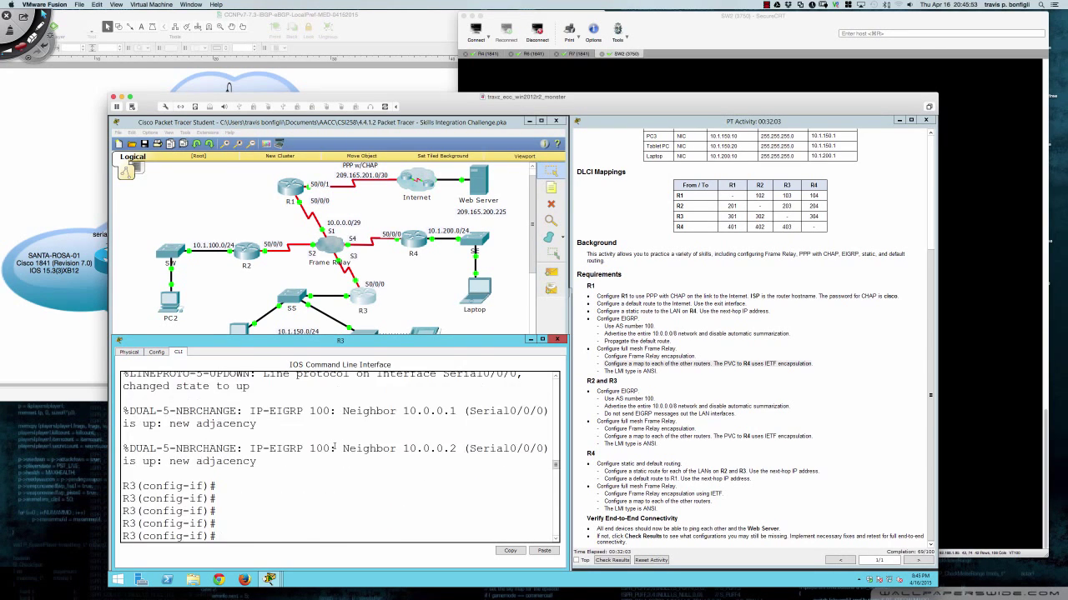
{"action": "scroll", "coordinate": [336, 448], "scroll_direction": "up", "scroll_amount": 3}
{"action": "scroll", "coordinate": [336, 448], "scroll_direction": "up", "scroll_amount": 5}
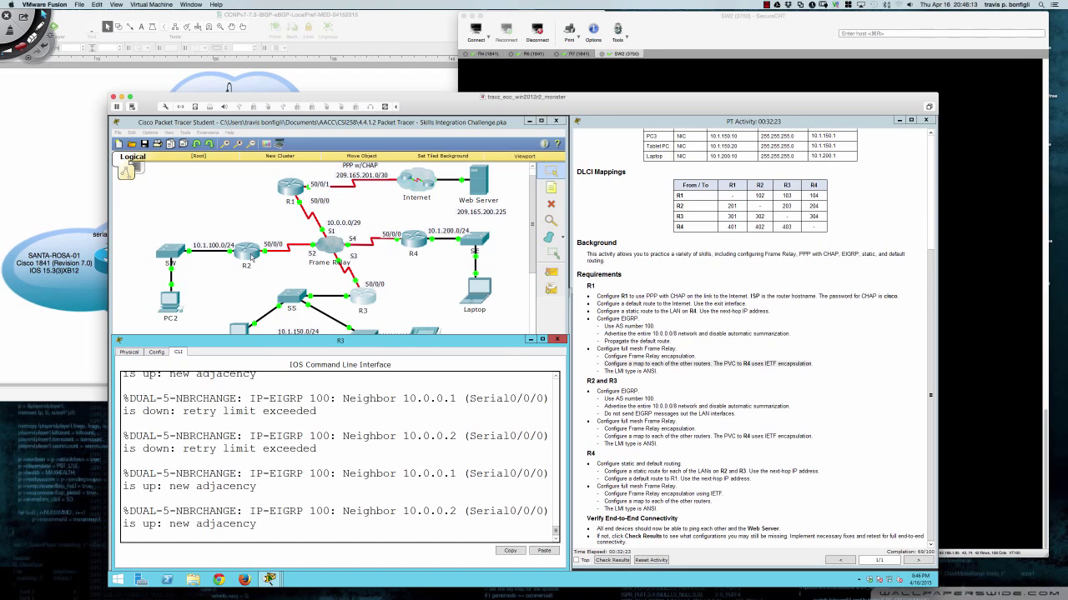
{"action": "left_click", "coordinate": [248, 255]}
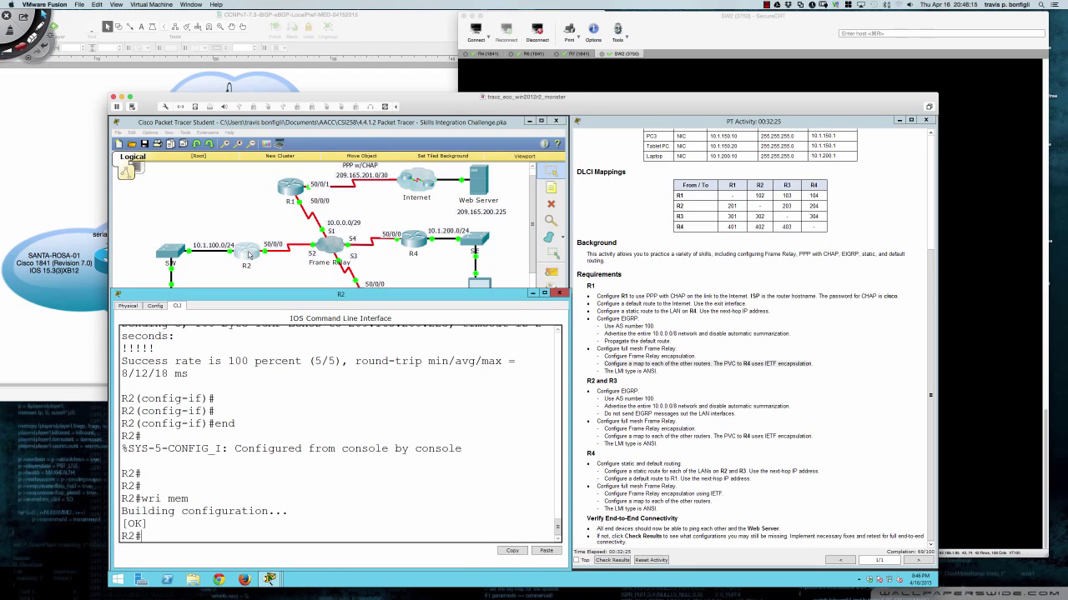
{"action": "type", "text": "sh ip eigrp neigh"}
{"action": "key", "text": "Return"}
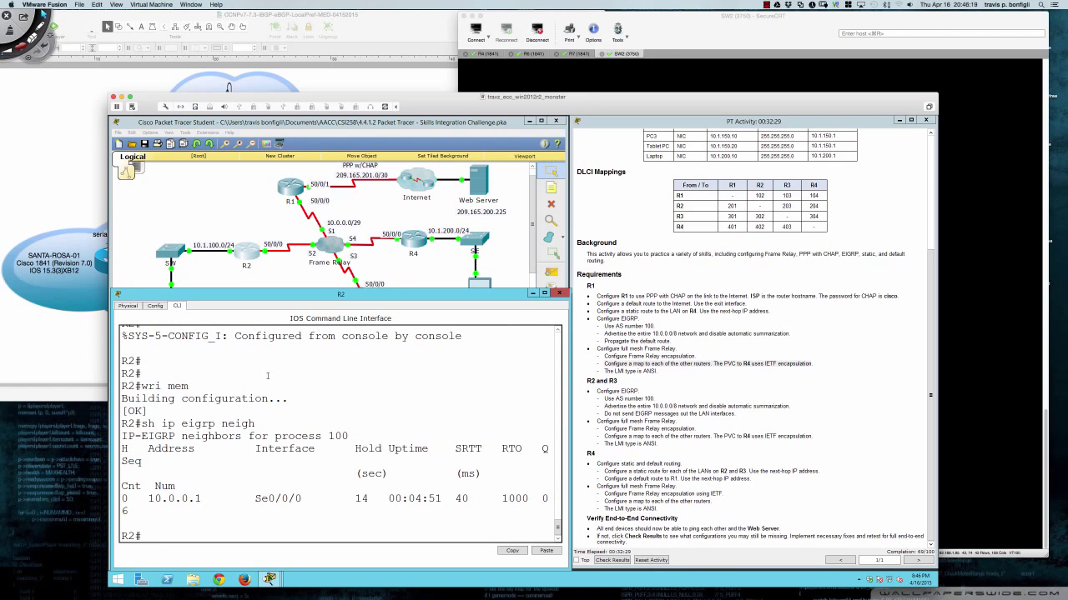
{"action": "key", "text": "Up"}
{"action": "key", "text": "Return"}
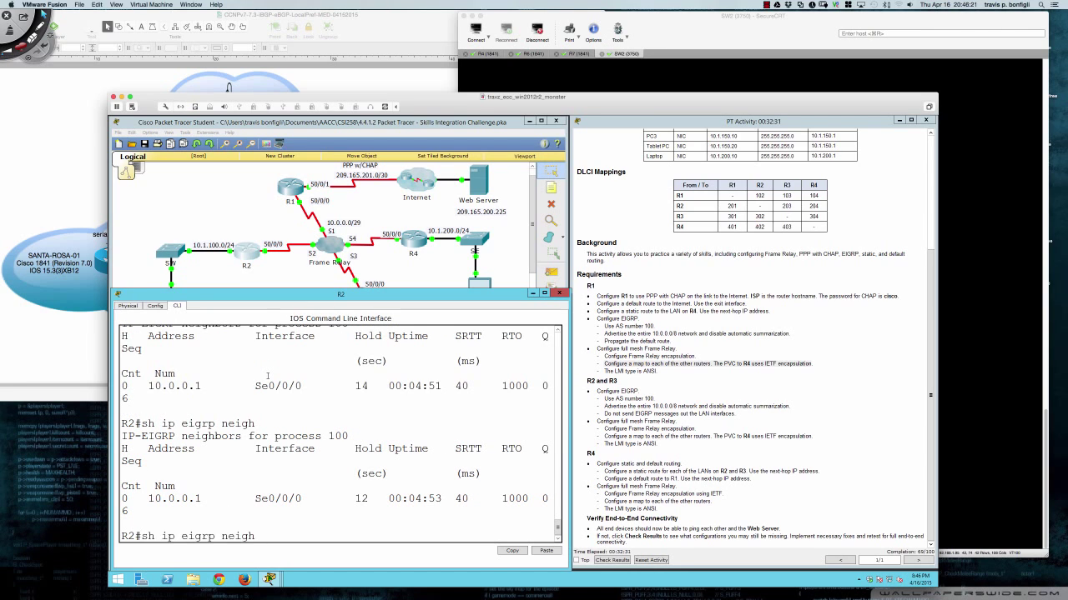
{"action": "key", "text": "Up"}
{"action": "key", "text": "Return"}
{"action": "key", "text": "Up"}
{"action": "key", "text": "Return"}
{"action": "key", "text": "Up"}
{"action": "key", "text": "Return"}
{"action": "key", "text": "Up"}
{"action": "key", "text": "Return"}
{"action": "key", "text": "Up"}
{"action": "key", "text": "Return"}
{"action": "key", "text": "Up"}
{"action": "key", "text": "Return"}
{"action": "key", "text": "Up"}
{"action": "key", "text": "Return"}
{"action": "key", "text": "Up"}
{"action": "key", "text": "Return"}
{"action": "key", "text": "Up"}
{"action": "key", "text": "Return"}
{"action": "key", "text": "Up"}
{"action": "key", "text": "Return"}
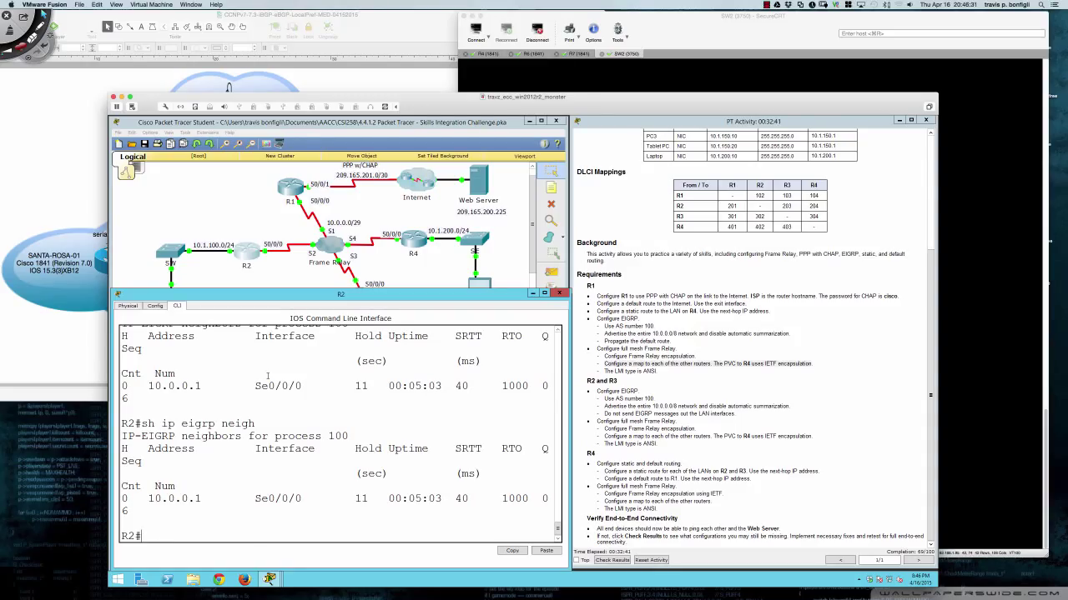
{"action": "key", "text": "Up"}
{"action": "key", "text": "Return"}
{"action": "key", "text": "Up"}
{"action": "key", "text": "Return"}
{"action": "key", "text": "Return"}
{"action": "key", "text": "Up"}
{"action": "key", "text": "Return"}
{"action": "key", "text": "Up"}
{"action": "key", "text": "Return"}
{"action": "key", "text": "Up"}
{"action": "key", "text": "Return"}
{"action": "key", "text": "Up"}
{"action": "key", "text": "Return"}
{"action": "key", "text": "Up"}
{"action": "key", "text": "Return"}
{"action": "key", "text": "Up"}
{"action": "key", "text": "Return"}
{"action": "key", "text": "Up"}
{"action": "key", "text": "Return"}
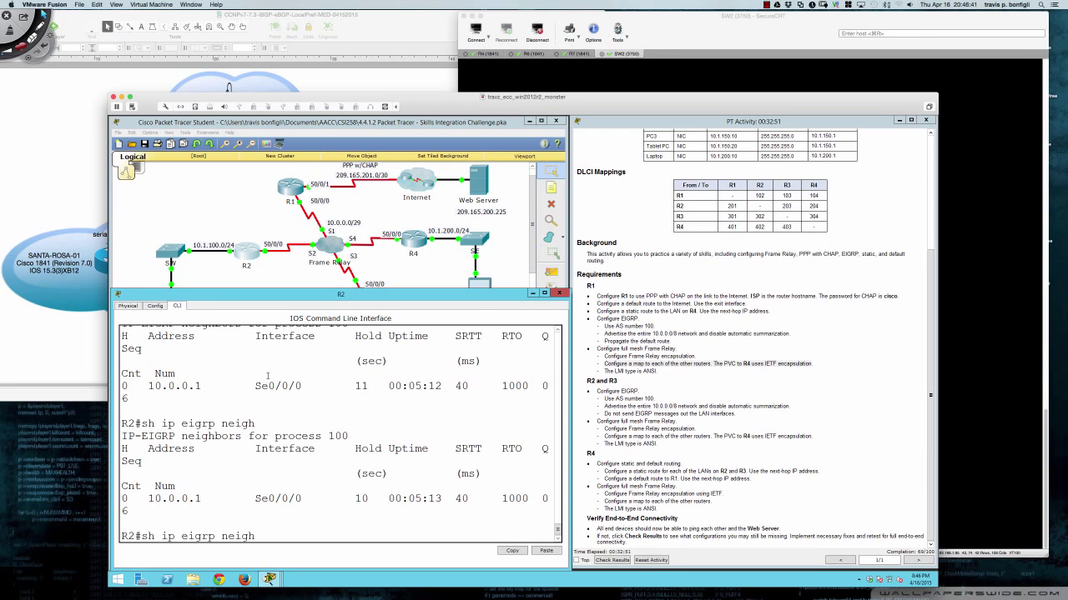
{"action": "key", "text": "Up"}
{"action": "key", "text": "Return"}
{"action": "key", "text": "Up"}
{"action": "key", "text": "Return"}
{"action": "key", "text": "Up"}
{"action": "key", "text": "Return"}
{"action": "key", "text": "Up"}
{"action": "key", "text": "Return"}
{"action": "key", "text": "Up"}
{"action": "key", "text": "Return"}
{"action": "key", "text": "Up"}
{"action": "key", "text": "Return"}
{"action": "key", "text": "Up"}
{"action": "key", "text": "Return"}
{"action": "key", "text": "Up"}
{"action": "key", "text": "Return"}
{"action": "left_click", "coordinate": [382, 277]}
{"action": "left_click", "coordinate": [362, 302]}
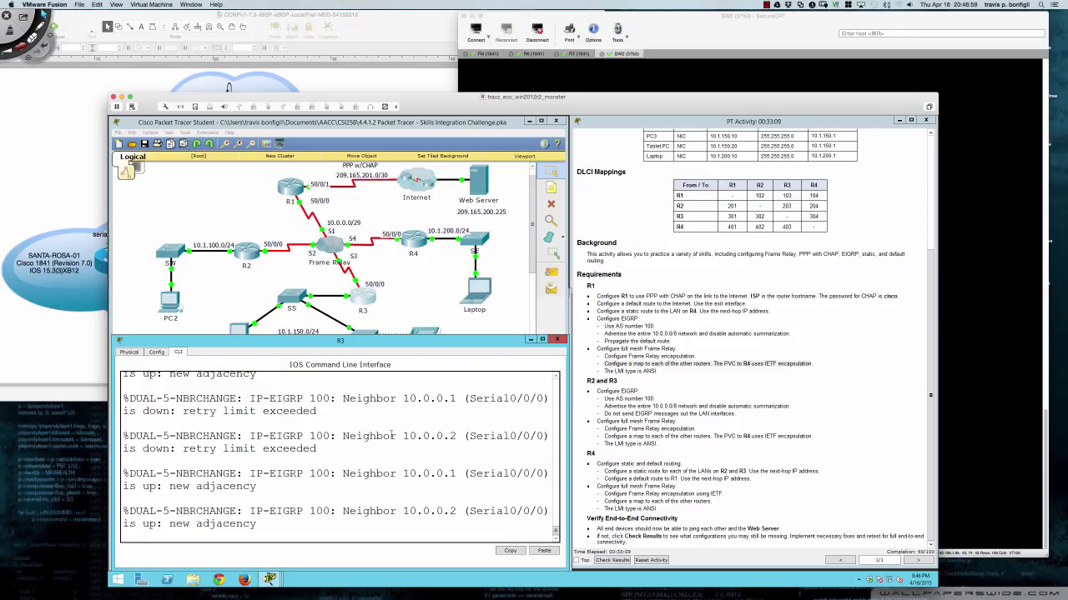
Review R3's running configuration with do sh run
{"action": "key", "text": "Return"}
{"action": "key", "text": "Return"}
{"action": "key", "text": "Return"}
{"action": "key", "text": "Return"}
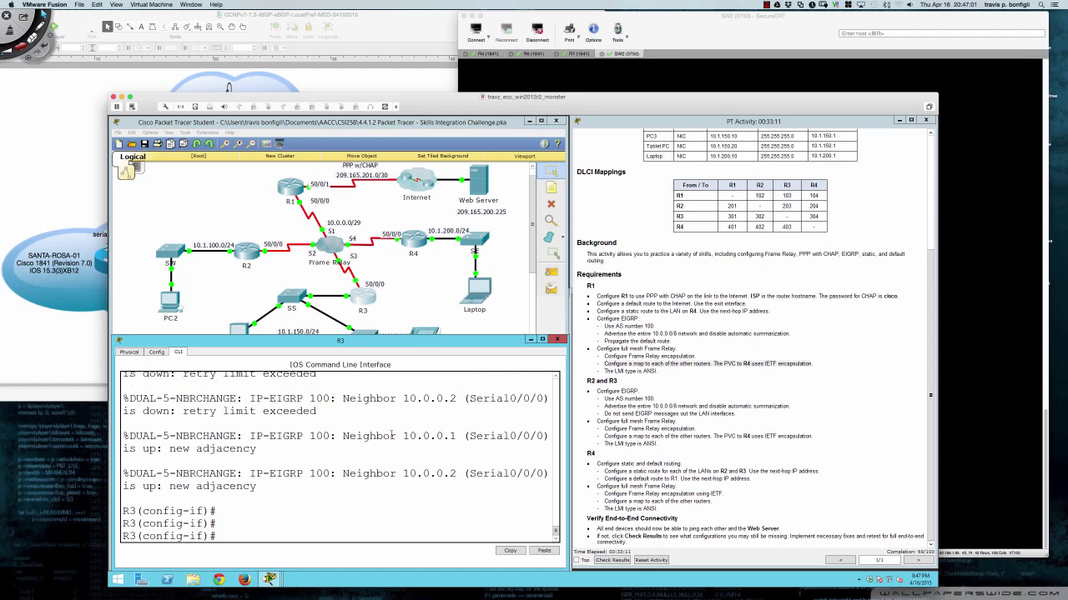
{"action": "type", "text": "do sh run"}
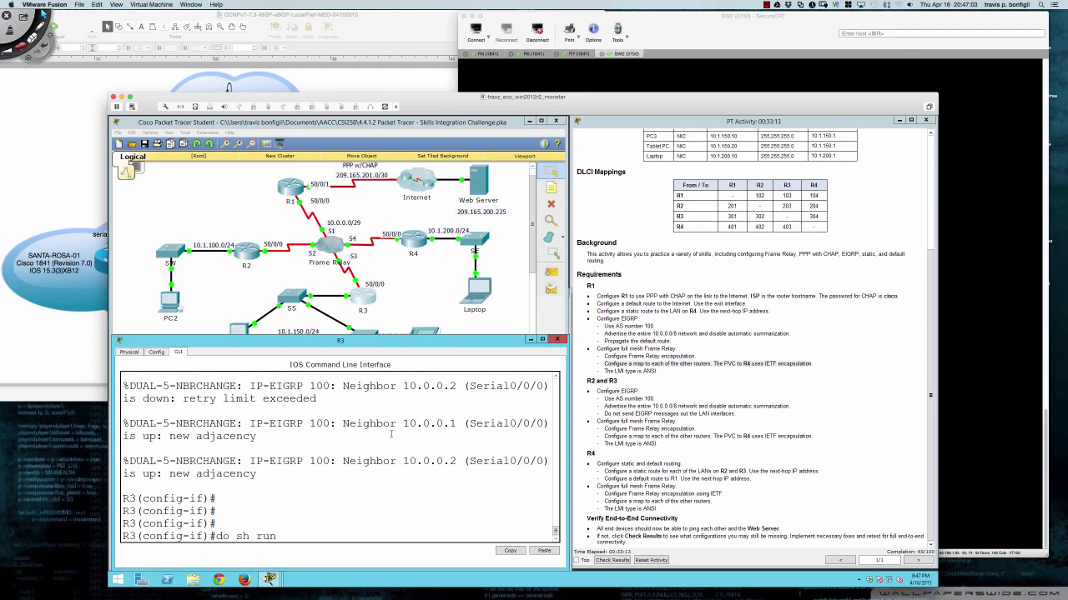
{"action": "key", "text": "Return"}
{"action": "key", "text": "q"}
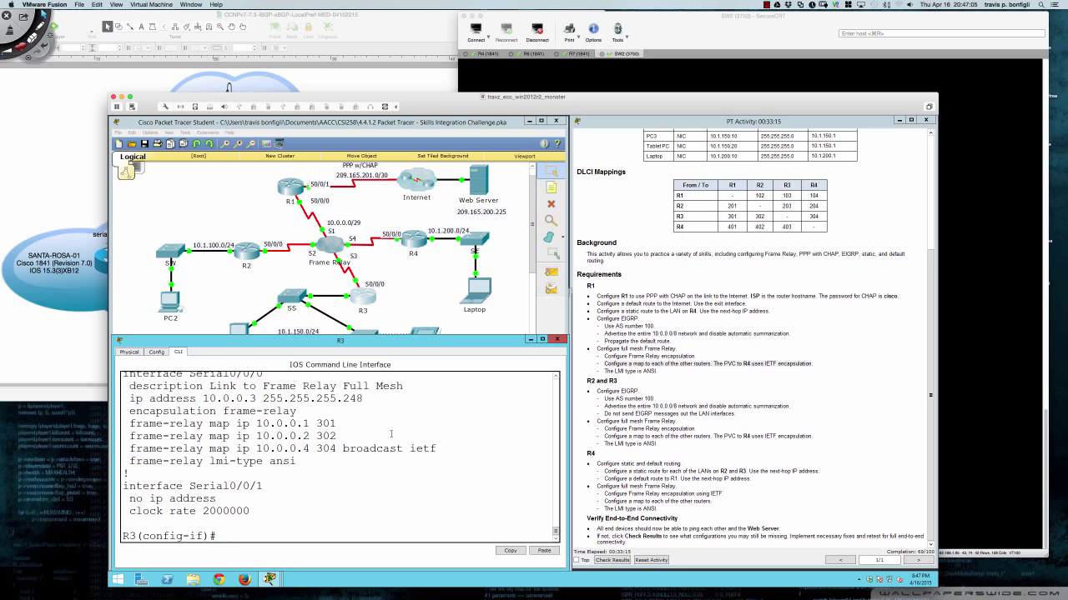
Apply the 10.0.0.2 DLCI 302 Frame Relay map with broadcast
{"action": "key", "text": "Up"}
{"action": "key", "text": "Up"}
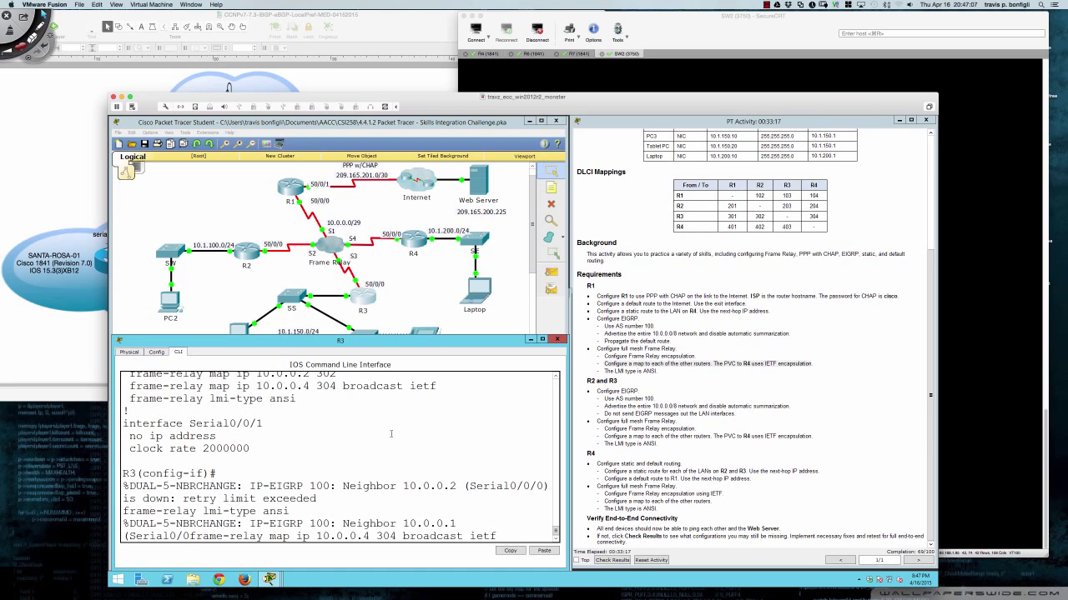
{"action": "key", "text": "Up"}
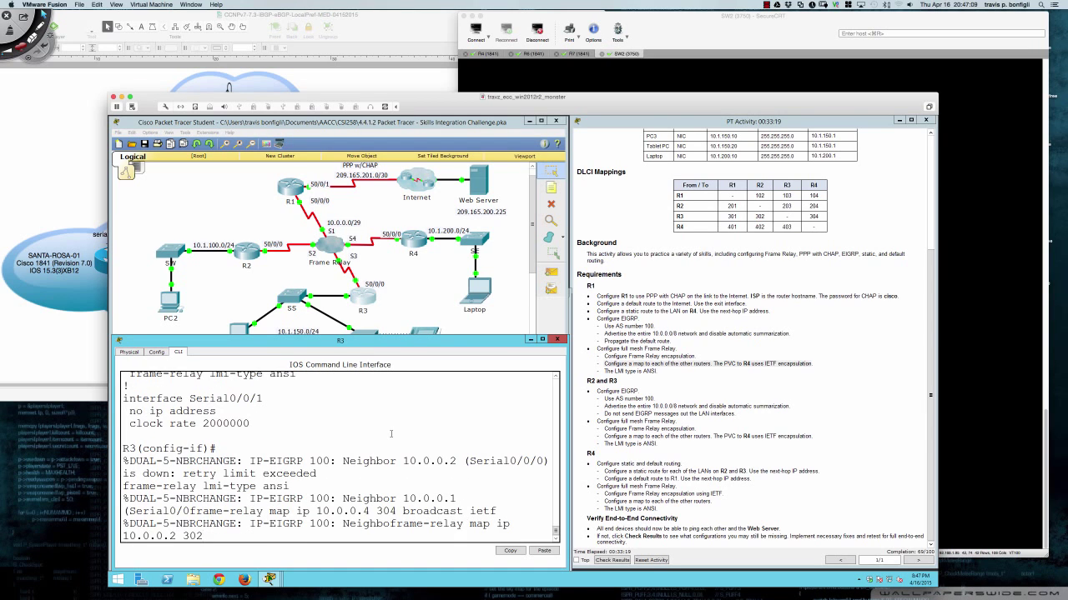
{"action": "type", "text": "broadcast"}
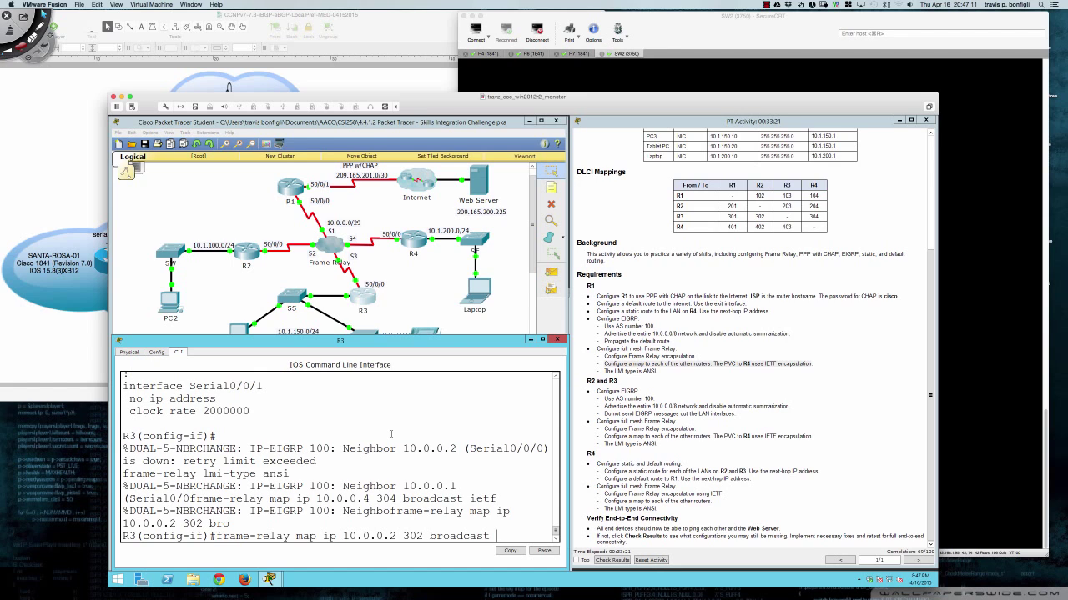
{"action": "key", "text": "Return"}
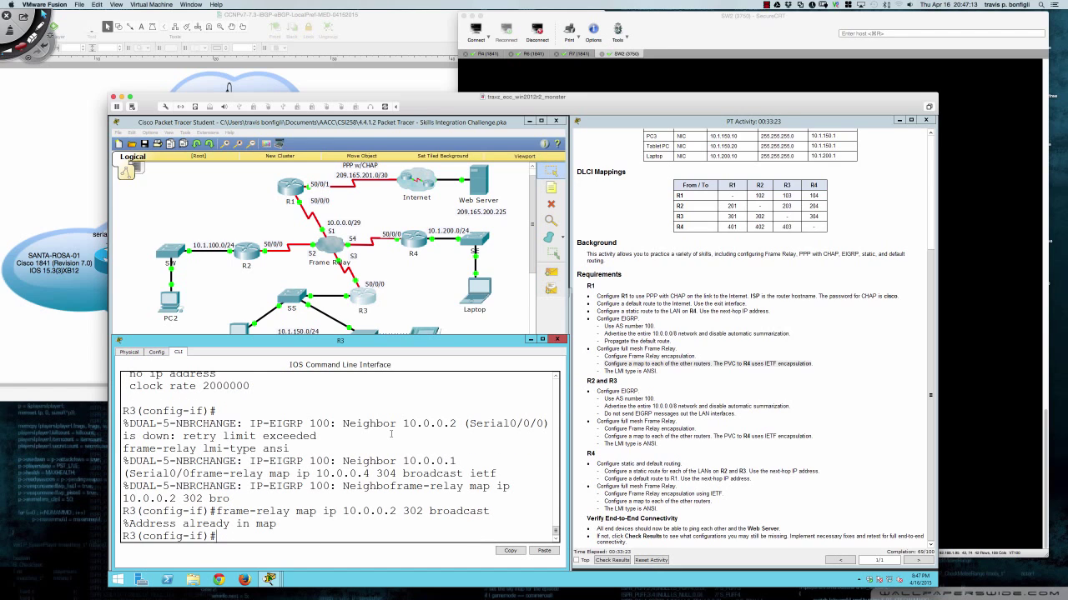
Remove the map with no frame-relay map ip 10.0.0.2 302
{"action": "key", "text": "Up"}
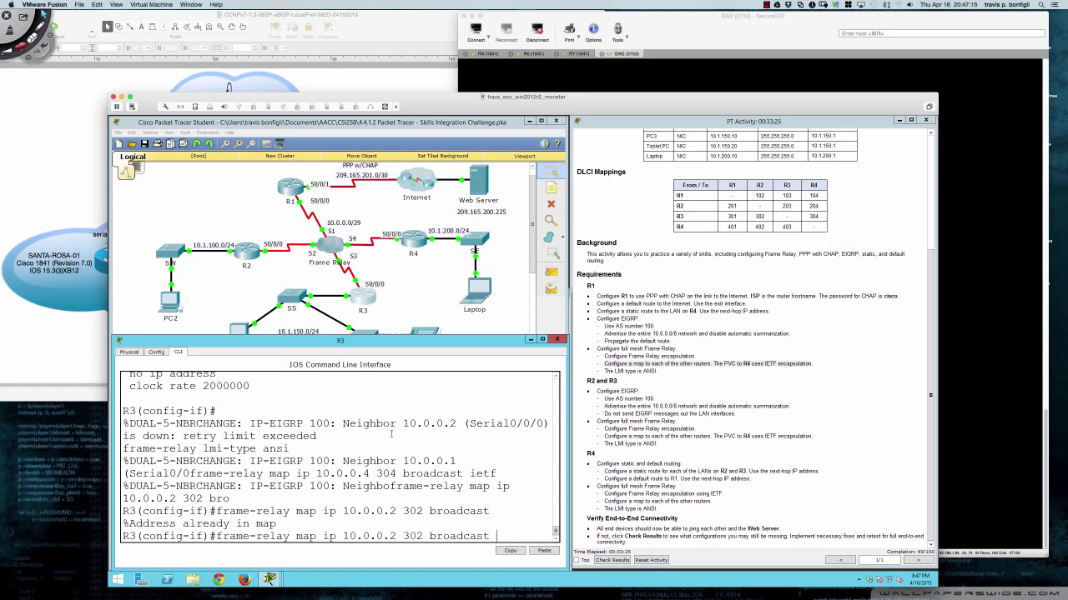
{"action": "key", "text": "BackSpace"}
{"action": "key", "text": "BackSpace"}
{"action": "key", "text": "BackSpace"}
{"action": "key", "text": "BackSpace"}
{"action": "key", "text": "BackSpace"}
{"action": "key", "text": "BackSpace"}
{"action": "key", "text": "BackSpace"}
{"action": "key", "text": "BackSpace"}
{"action": "key", "text": "BackSpace"}
{"action": "key", "text": "BackSpace"}
{"action": "key", "text": "ctrl+a"}
{"action": "type", "text": "no"}
{"action": "key", "text": "Return"}
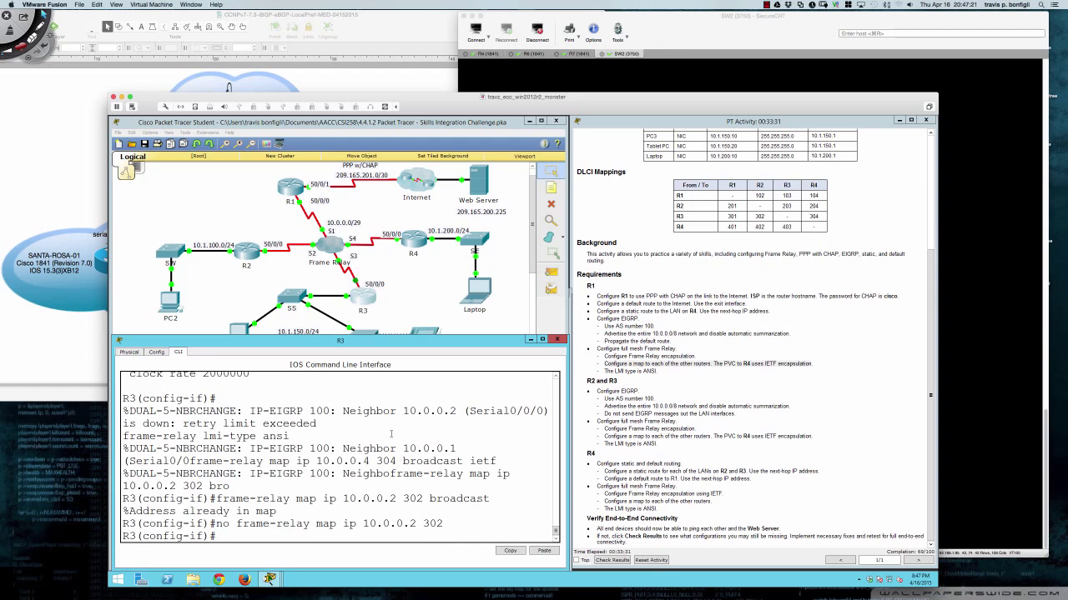
{"action": "key", "text": "Up"}
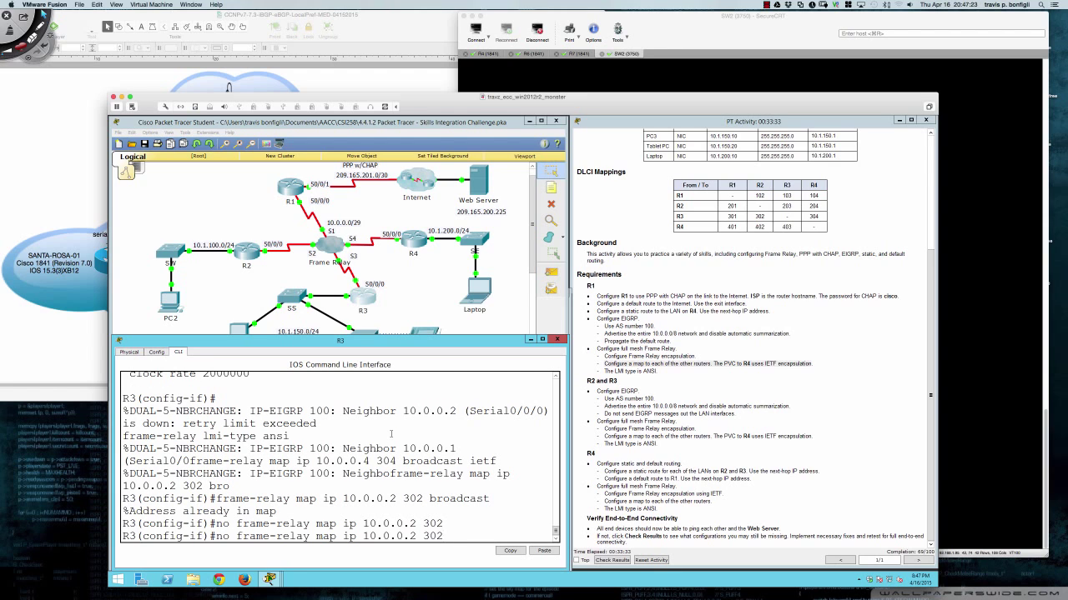
{"action": "type", "text": "bro"}
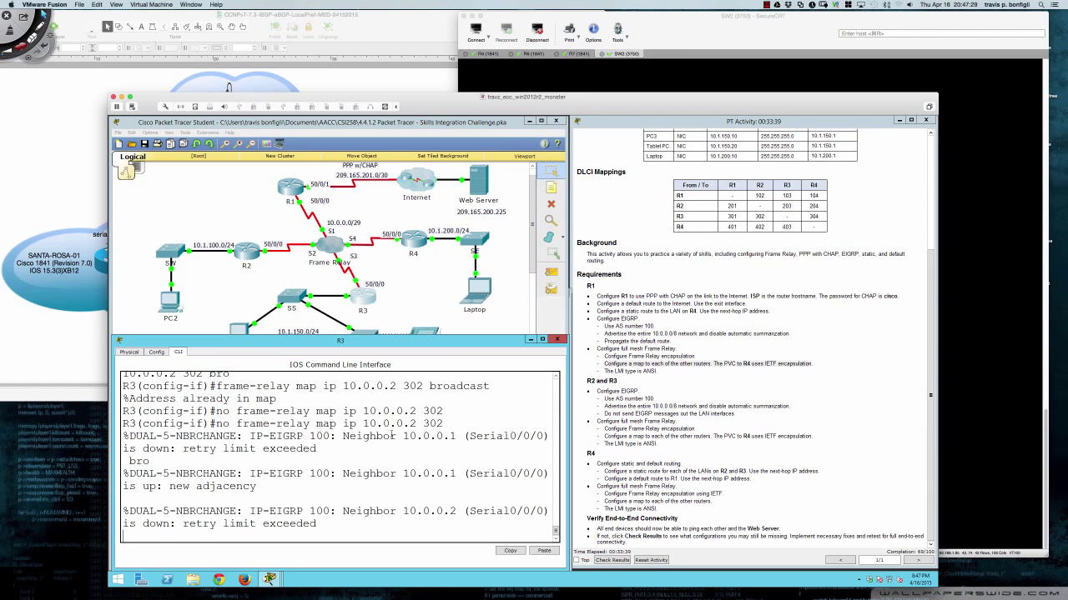
{"action": "key", "text": "BackSpace"}
{"action": "key", "text": "BackSpace"}
{"action": "key", "text": "BackSpace"}
{"action": "key", "text": "BackSpace"}
{"action": "key", "text": "BackSpace"}
{"action": "key", "text": "BackSpace"}
{"action": "key", "text": "BackSpace"}
{"action": "key", "text": "BackSpace"}
{"action": "key", "text": "BackSpace"}
{"action": "key", "text": "BackSpace"}
{"action": "key", "text": "BackSpace"}
{"action": "key", "text": "BackSpace"}
{"action": "key", "text": "BackSpace"}
{"action": "key", "text": "BackSpace"}
{"action": "key", "text": "BackSpace"}
{"action": "key", "text": "Return"}
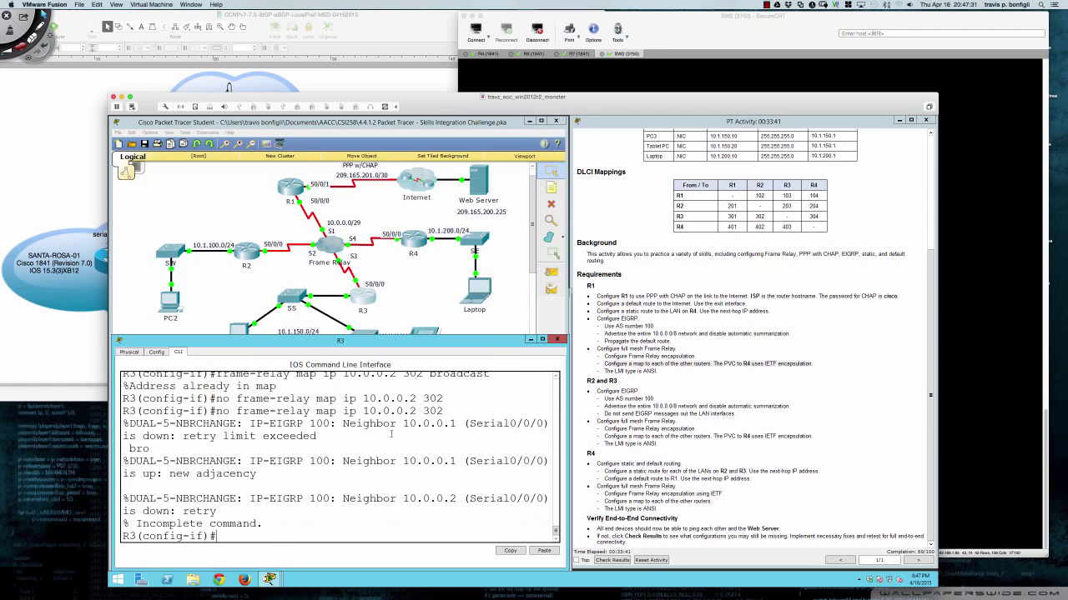
{"action": "key", "text": "Return"}
{"action": "key", "text": "Return"}
{"action": "key", "text": "Return"}
{"action": "key", "text": "Return"}
{"action": "key", "text": "Return"}
{"action": "key", "text": "Return"}
Re-create frame-relay map ip 10.0.0.2 302 and retry adding broadcast
{"action": "key", "text": "Up"}
{"action": "key", "text": "Up"}
{"action": "key", "text": "Up"}
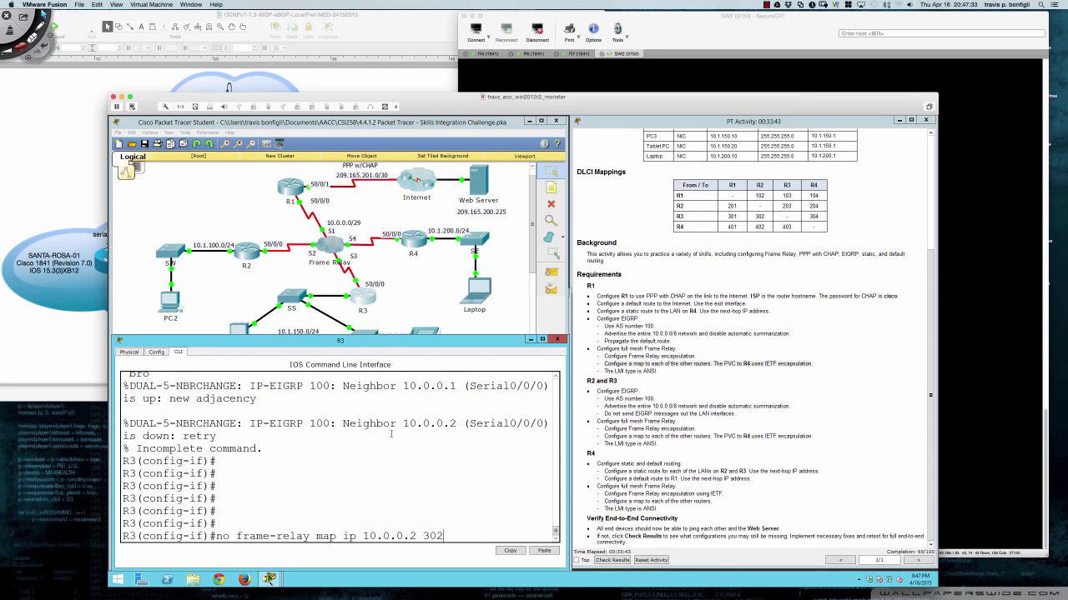
{"action": "key", "text": "Up"}
{"action": "key", "text": "Down"}
{"action": "key", "text": "BackSpace"}
{"action": "key", "text": "BackSpace"}
{"action": "key", "text": "BackSpace"}
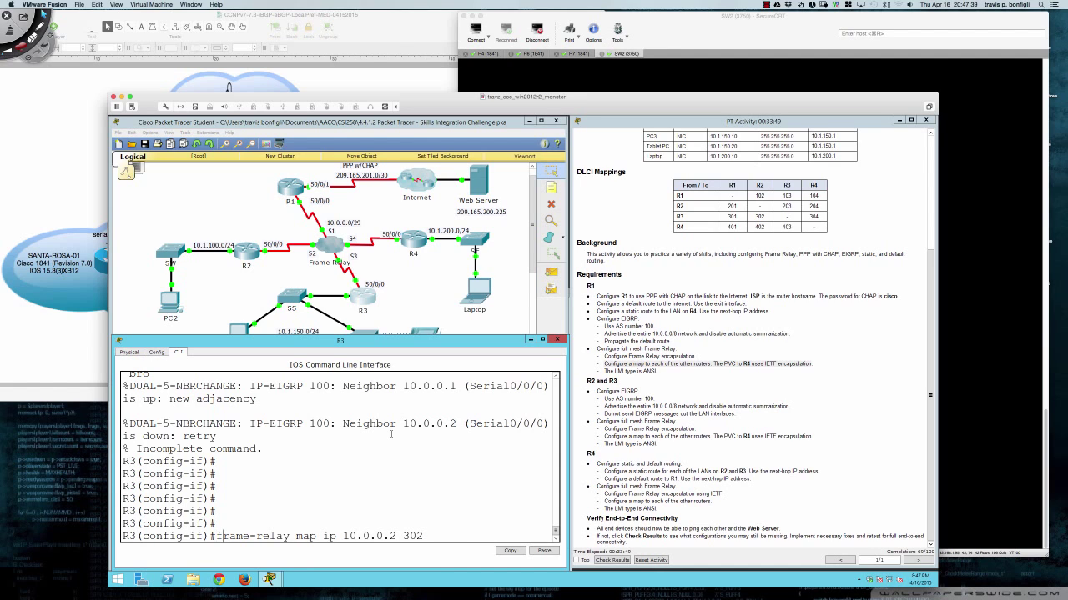
{"action": "key", "text": "Right"}
{"action": "key", "text": "Right"}
{"action": "key", "text": "Right"}
{"action": "key", "text": "Right"}
{"action": "key", "text": "Right"}
{"action": "key", "text": "Right"}
{"action": "key", "text": "Right"}
{"action": "key", "text": "Right"}
{"action": "key", "text": "Right"}
{"action": "key", "text": "Right"}
{"action": "key", "text": "Right"}
{"action": "key", "text": "Right"}
{"action": "key", "text": "Right"}
{"action": "key", "text": "Right"}
{"action": "key", "text": "Return"}
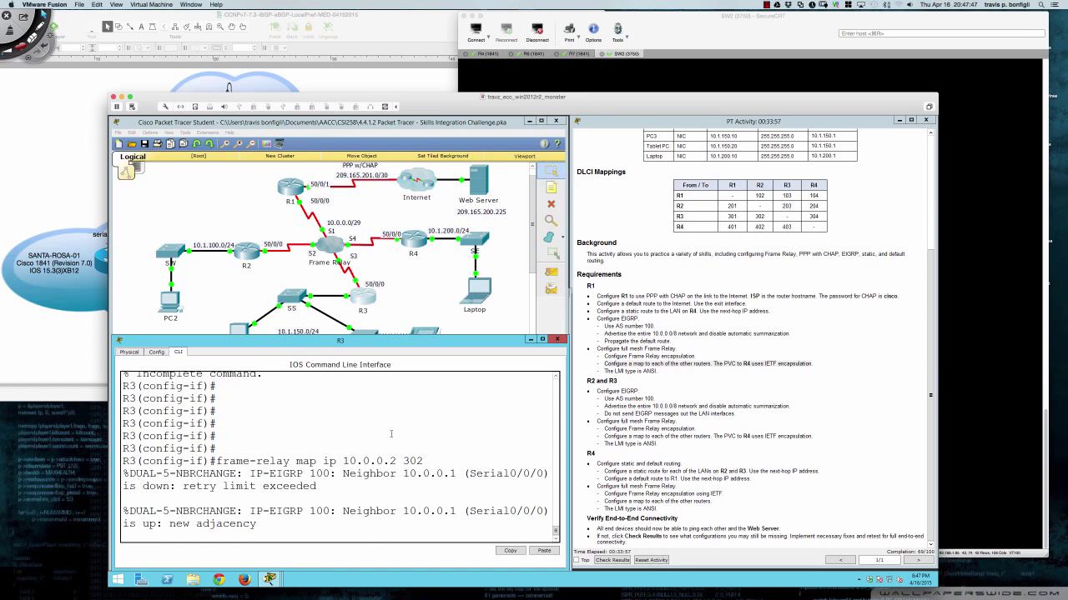
{"action": "type", "text": "broadcast"}
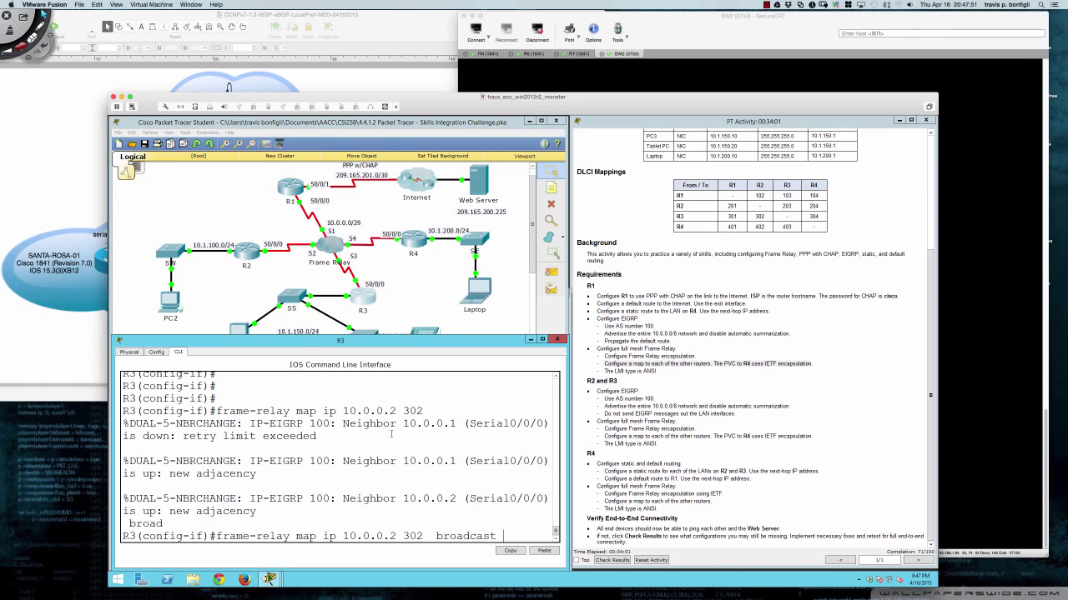
{"action": "key", "text": "Return"}
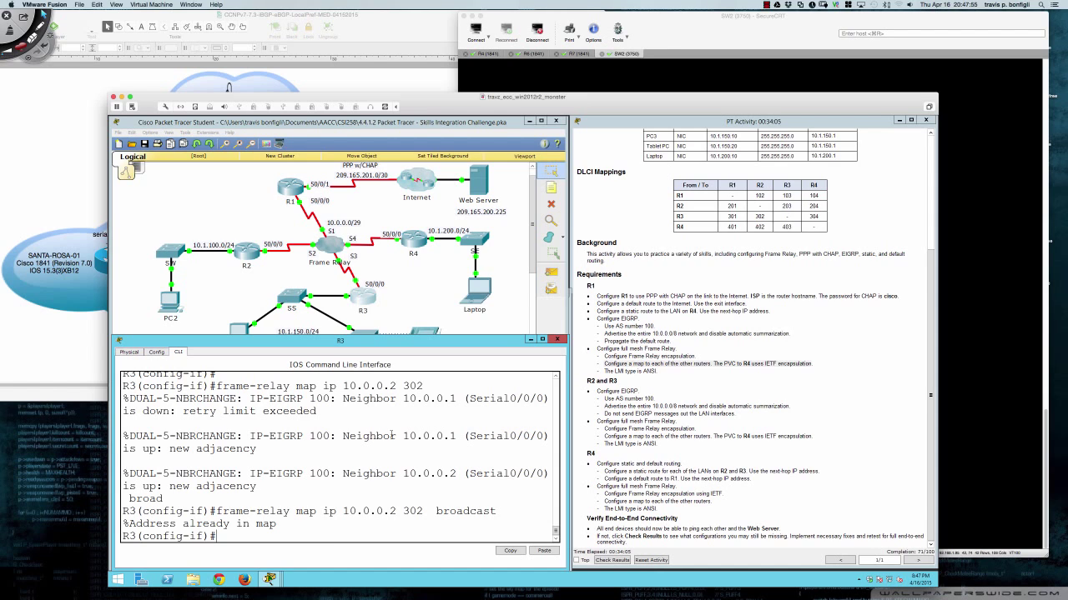
Page through R3's running configuration with do sh run
{"action": "key", "text": "Return"}
{"action": "key", "text": "Return"}
{"action": "key", "text": "Return"}
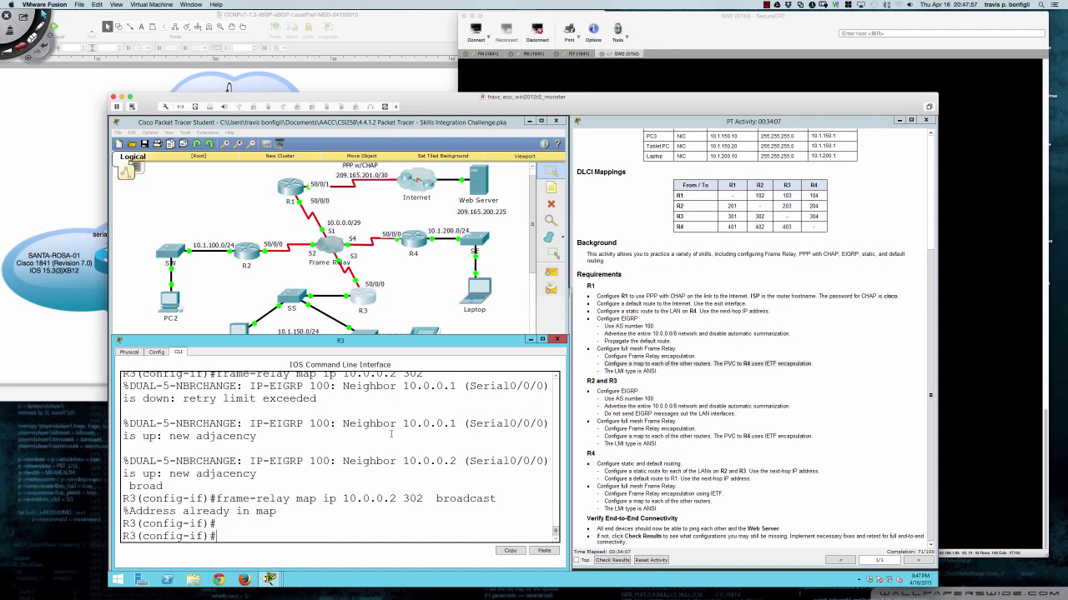
{"action": "type", "text": "do sh run"}
{"action": "key", "text": "Return"}
{"action": "key", "text": "space"}
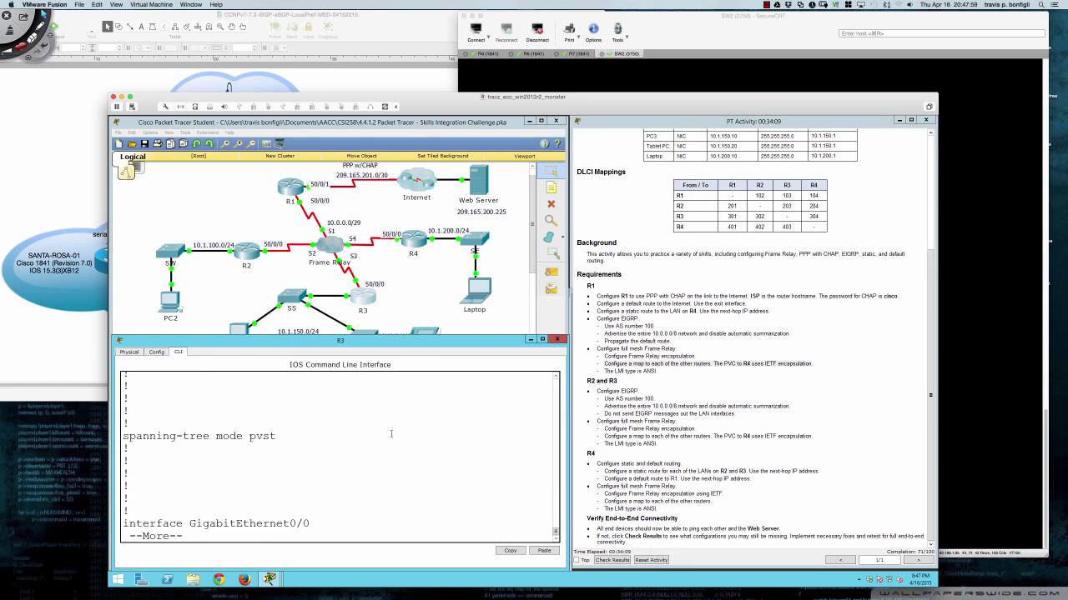
{"action": "key", "text": "space"}
{"action": "key", "text": "q"}
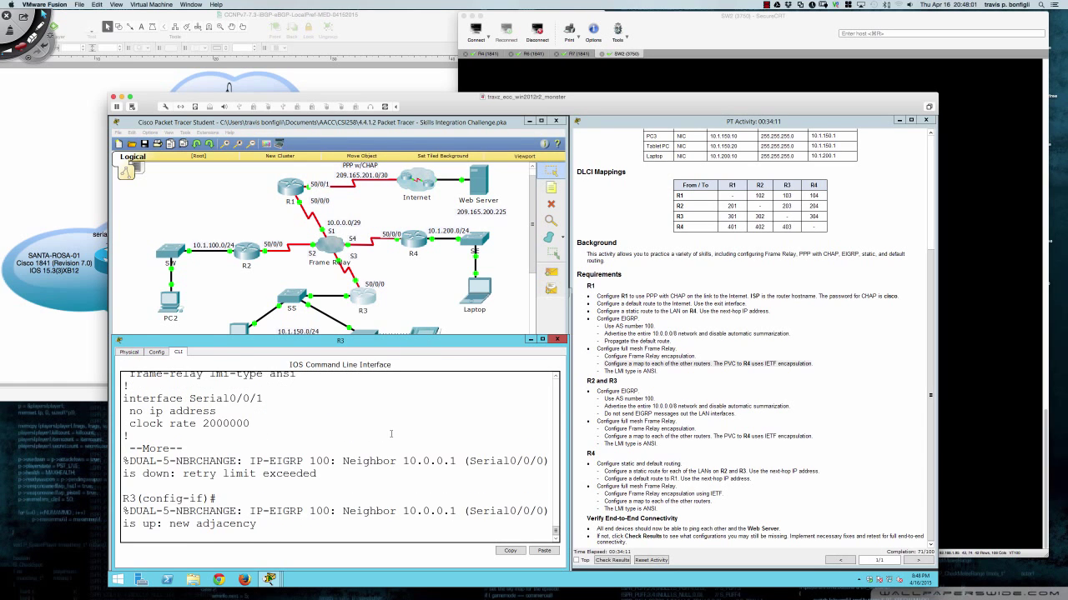
{"action": "scroll", "coordinate": [340, 449], "scroll_direction": "up", "scroll_amount": 3}
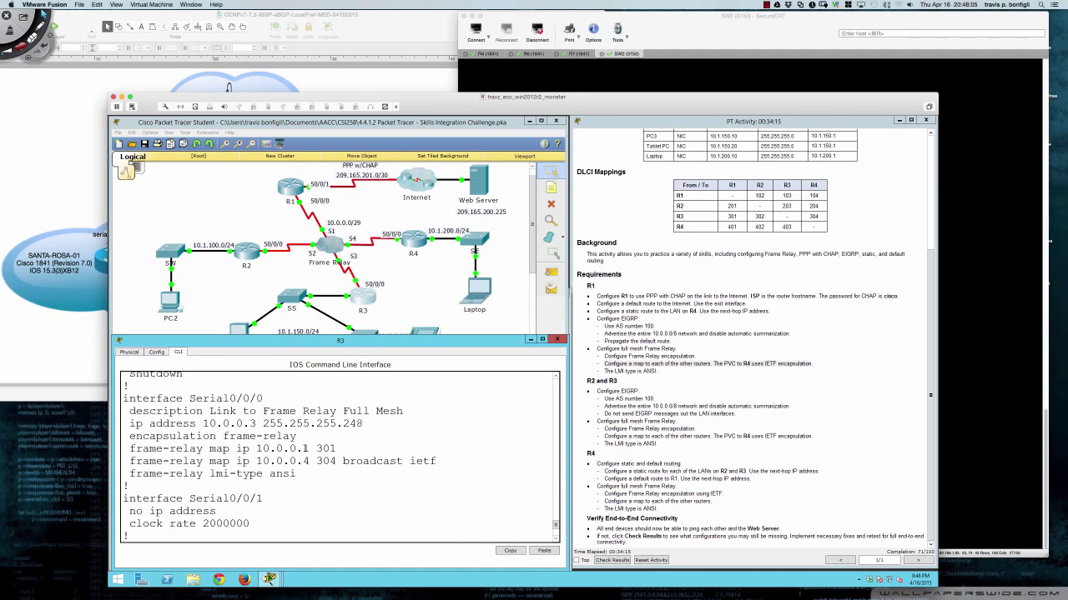
{"action": "scroll", "coordinate": [305, 449], "scroll_direction": "down", "scroll_amount": 2}
{"action": "scroll", "coordinate": [304, 449], "scroll_direction": "up", "scroll_amount": 2}
Re-enter frame-relay map ip 10.0.0.2 302 broadcast on R3
{"action": "key", "text": "Return"}
{"action": "key", "text": "Return"}
{"action": "key", "text": "Return"}
{"action": "key", "text": "Return"}
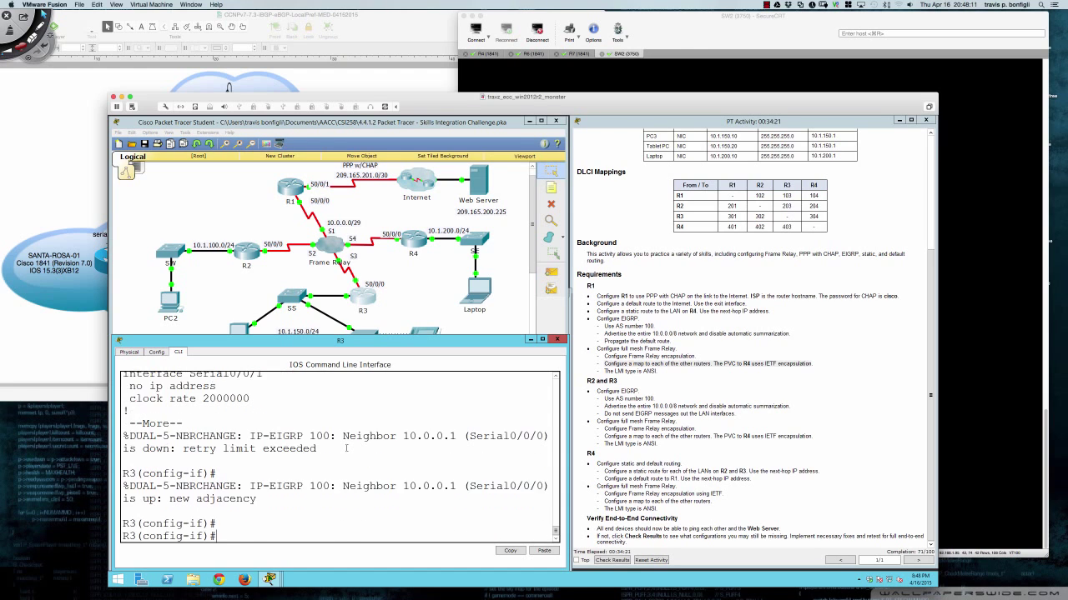
{"action": "type", "text": "fram"}
{"action": "key", "text": "Tab"}
{"action": "type", "text": "m"}
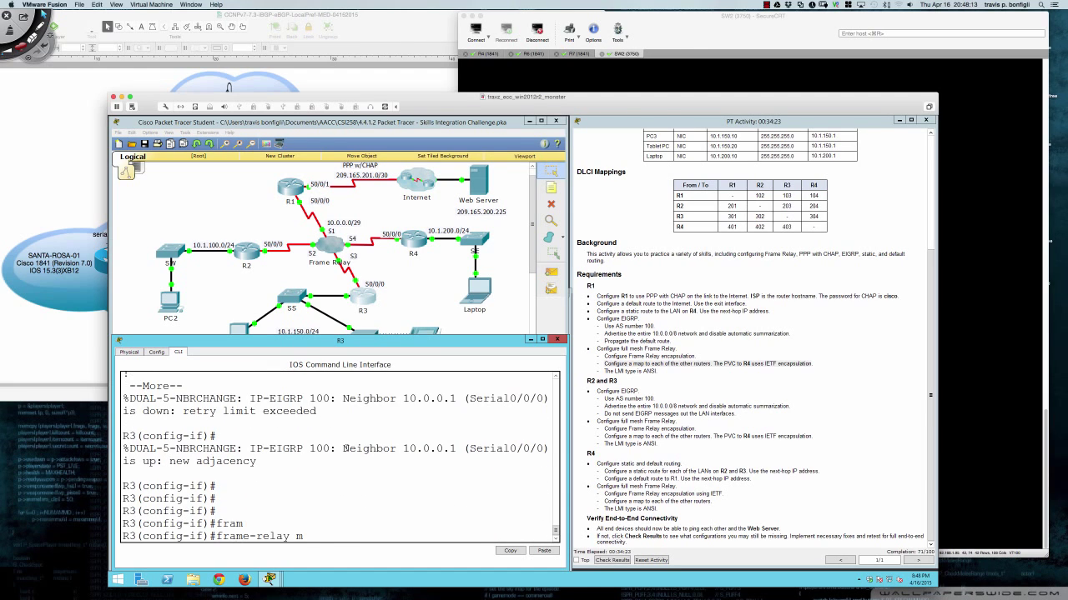
{"action": "type", "text": "ap ip 10.0.0.2 302 br"}
{"action": "type", "text": "oa"}
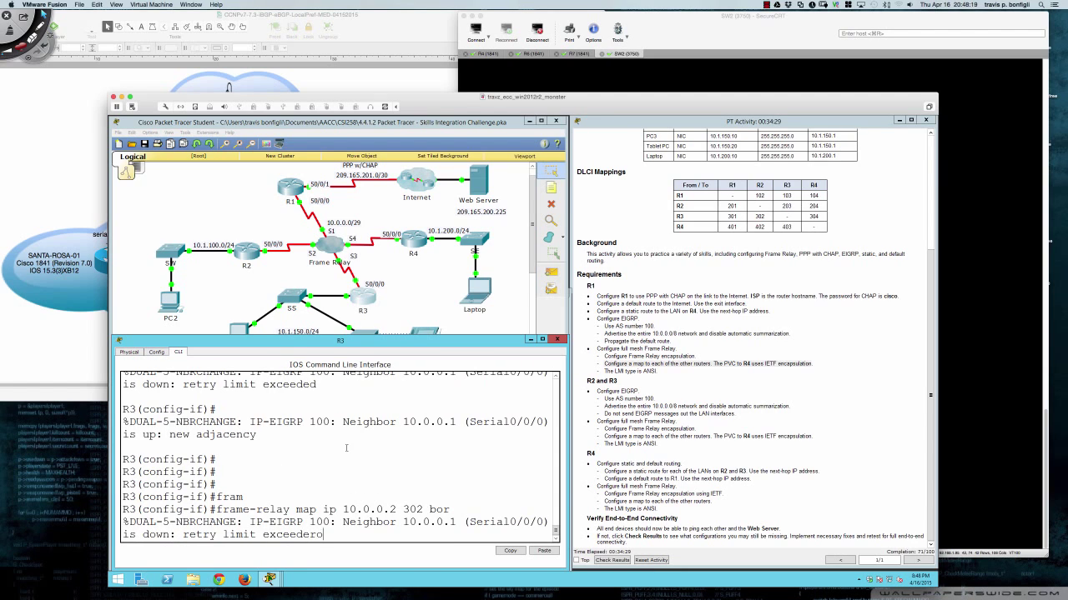
{"action": "key", "text": "Tab"}
{"action": "key", "text": "Return"}
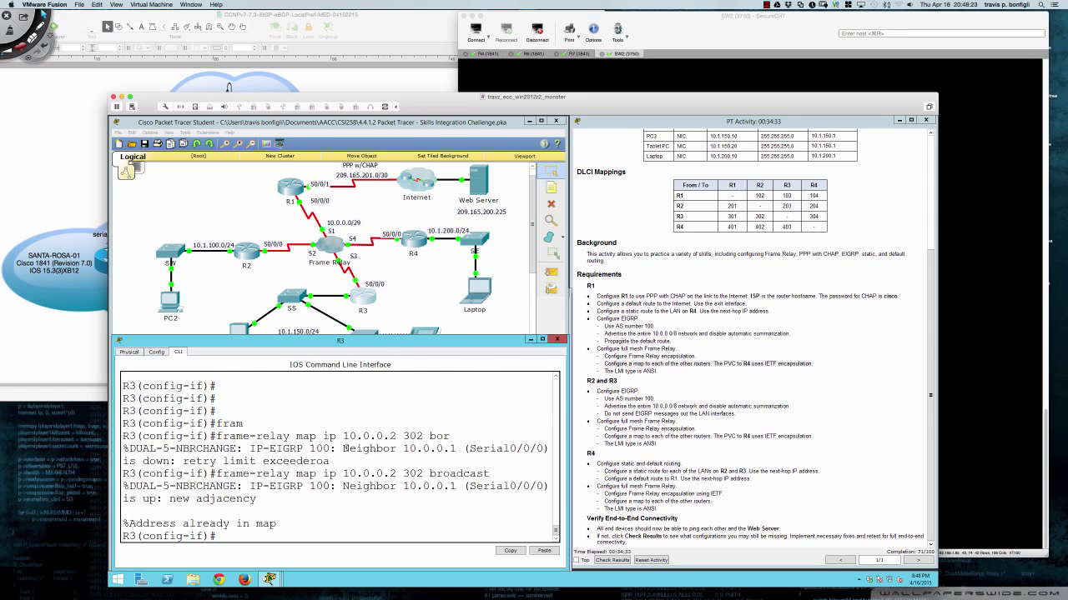
Exit configuration mode, save with wri mem, and reload R3
{"action": "type", "text": "end"}
{"action": "key", "text": "Return"}
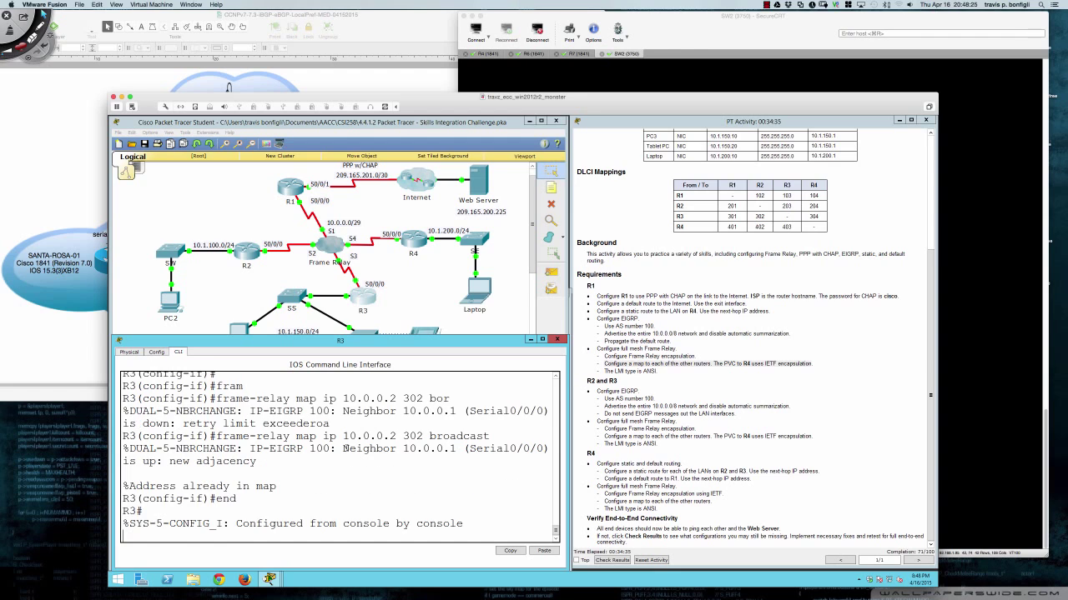
{"action": "type", "text": "wri mem"}
{"action": "key", "text": "Return"}
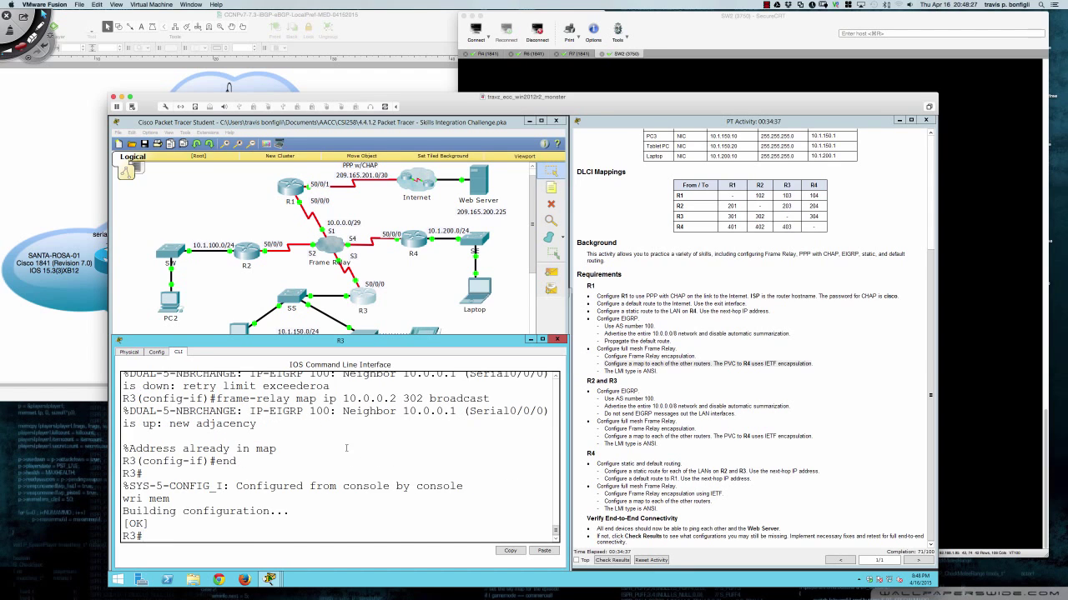
{"action": "key", "text": "Return"}
{"action": "key", "text": "Return"}
{"action": "type", "text": "reload"}
{"action": "key", "text": "Return"}
{"action": "key", "text": "Return"}
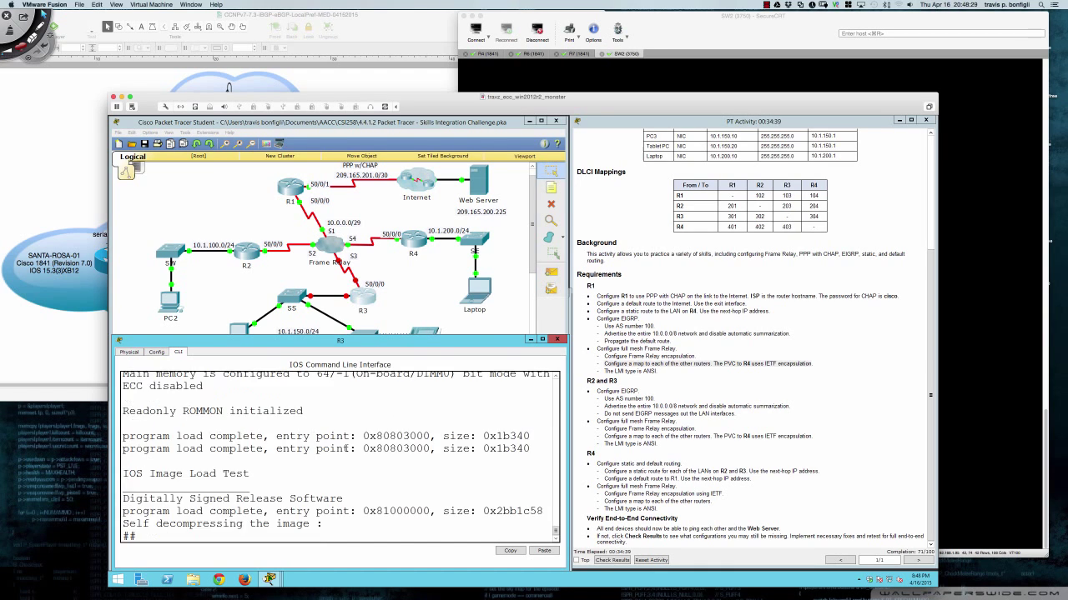
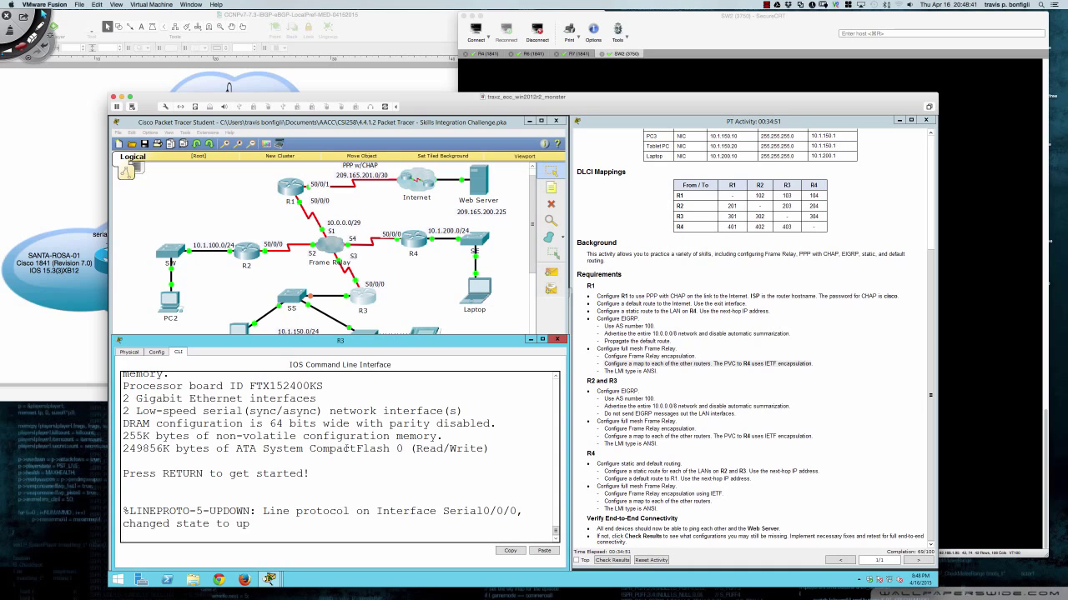
On R3, enter global configuration mode and select interface Serial0/0/0
{"action": "key", "text": "Return"}
{"action": "key", "text": "Return"}
{"action": "key", "text": "Return"}
{"action": "key", "text": "Return"}
{"action": "key", "text": "Return"}
{"action": "key", "text": "Return"}
{"action": "type", "text": "en"}
{"action": "key", "text": "Return"}
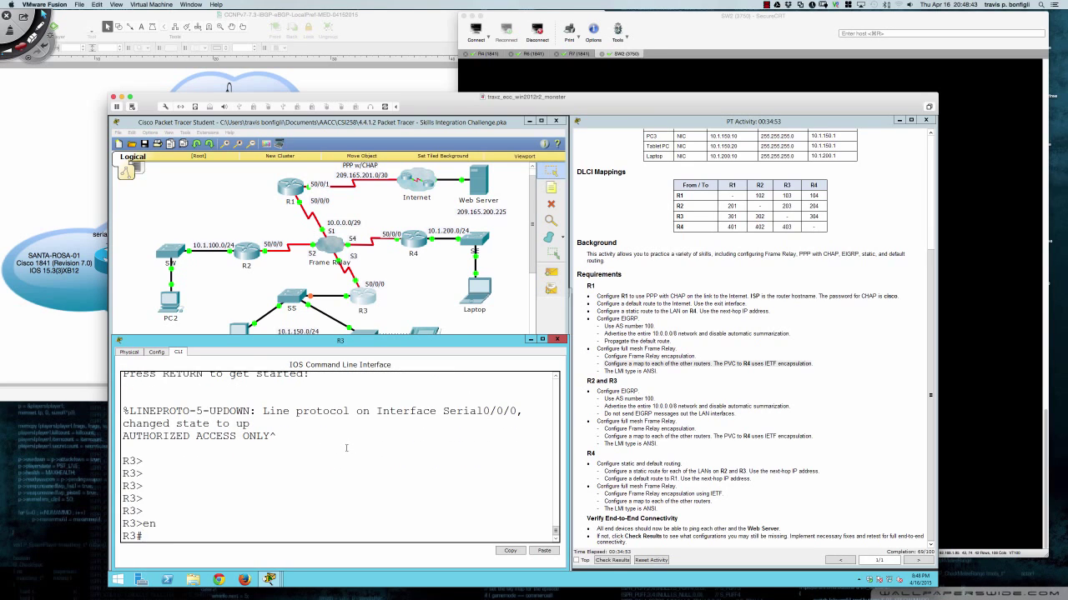
{"action": "type", "text": "conf t"}
{"action": "key", "text": "Return"}
{"action": "key", "text": "Return"}
{"action": "key", "text": "Return"}
{"action": "key", "text": "Return"}
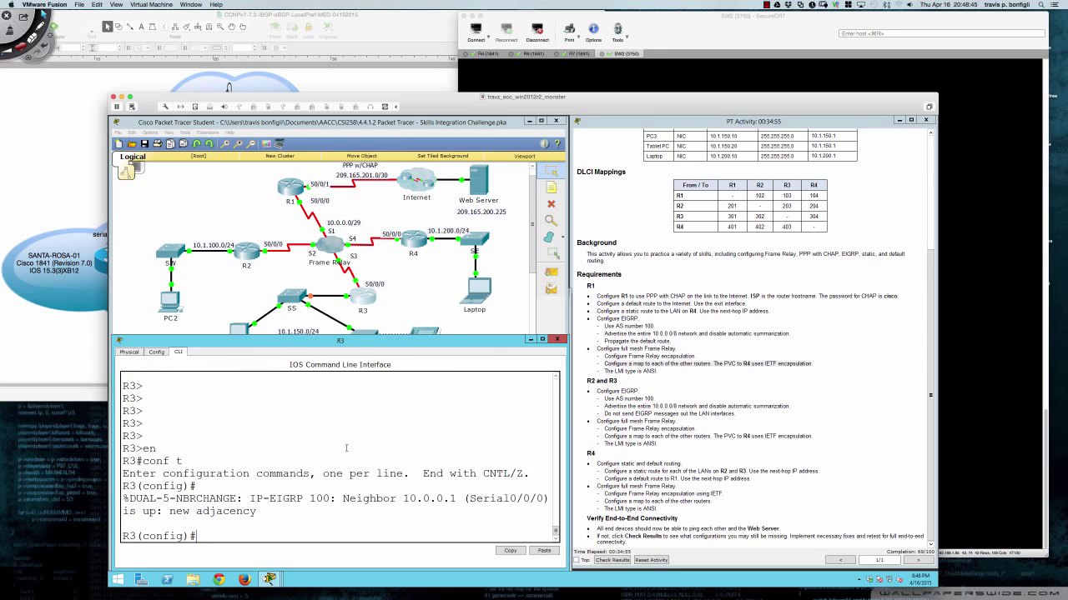
{"action": "type", "text": "int s0/0/0"}
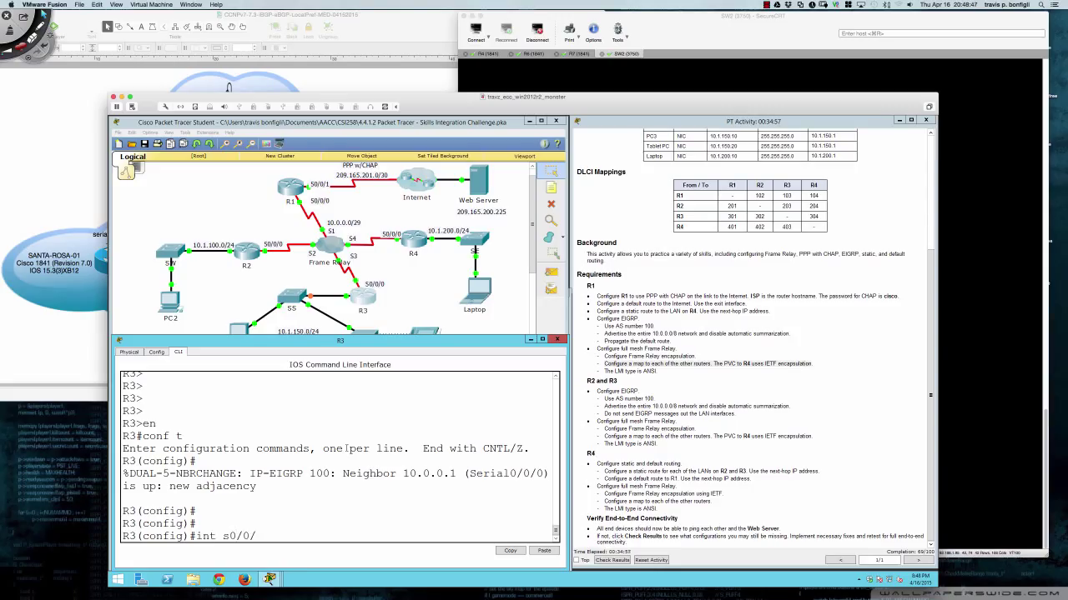
{"action": "key", "text": "Return"}
Map 10.0.0.2 to DLCI 302 with broadcast on R3's Serial0/0/0
{"action": "type", "text": "fram"}
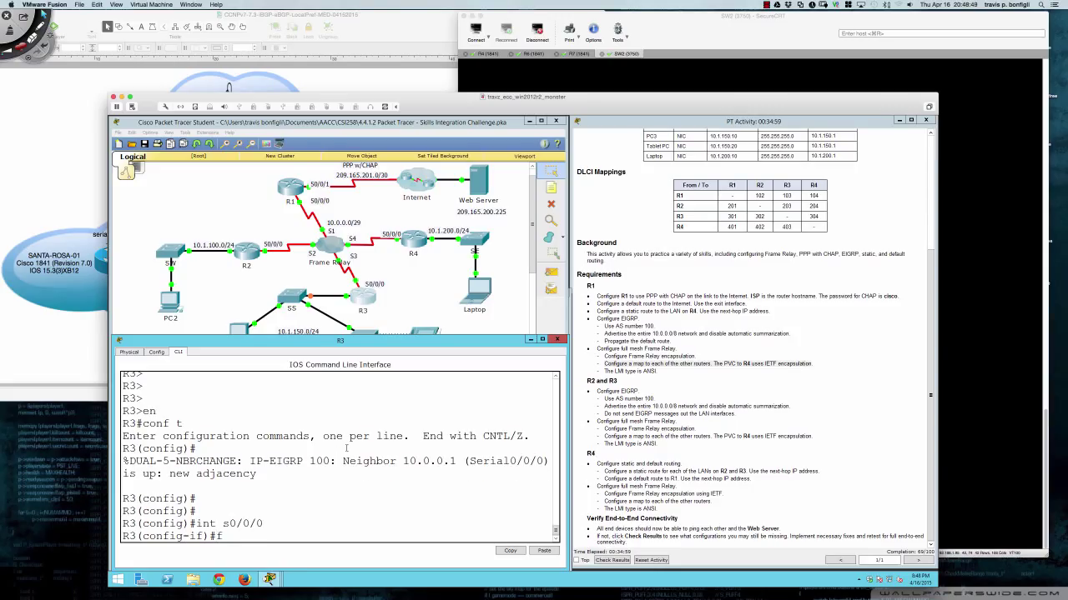
{"action": "key", "text": "Tab"}
{"action": "type", "text": "map ip "}
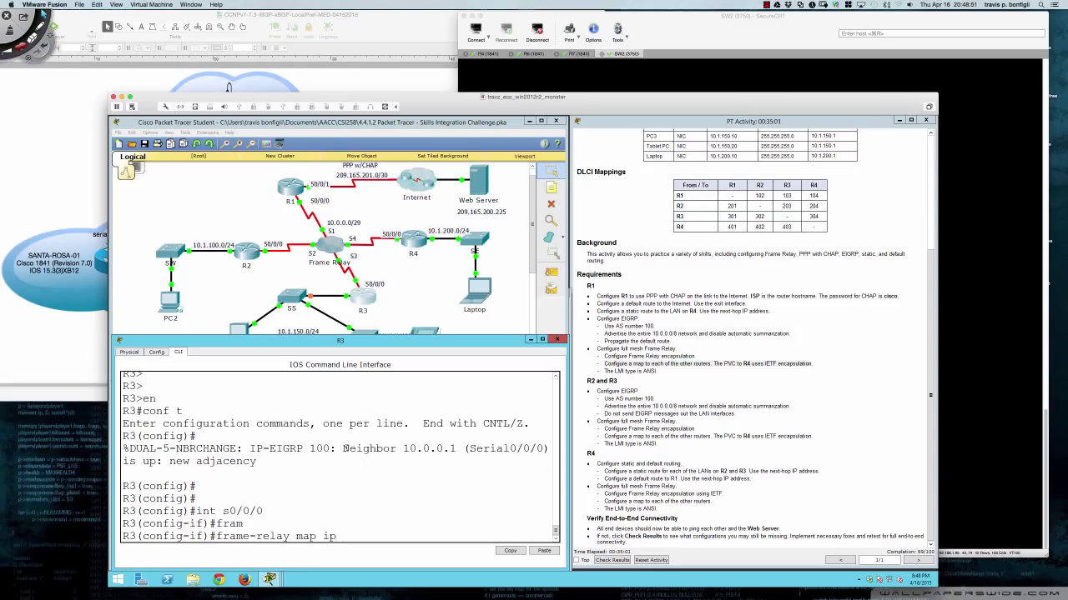
{"action": "type", "text": "10.0.0.2 302 bro"}
{"action": "key", "text": "Tab"}
{"action": "key", "text": "Return"}
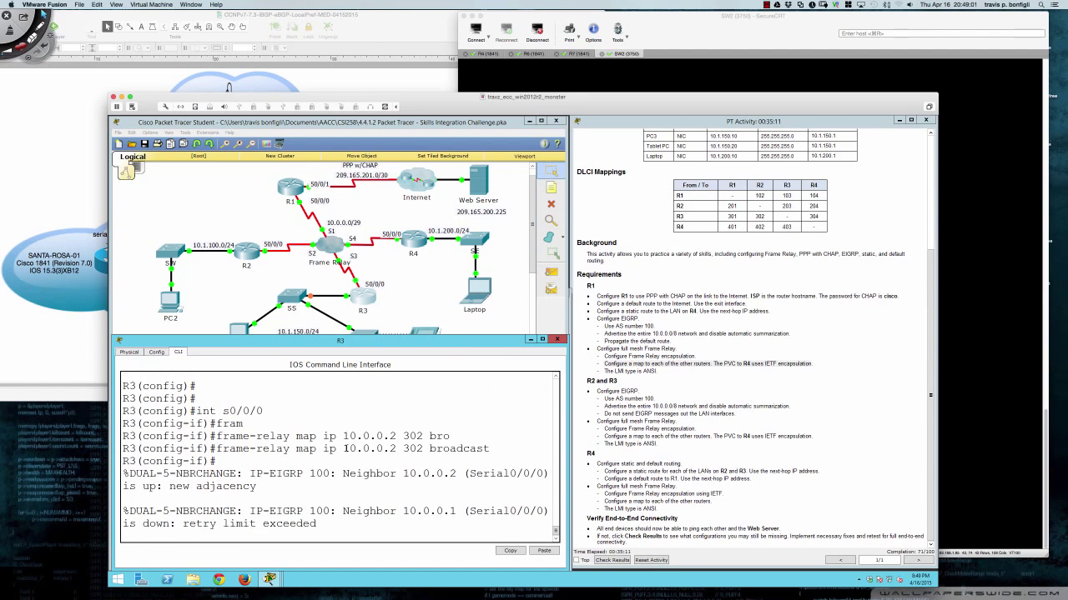
Check that R3 lists EIGRP neighbours 10.0.0.1 and 10.0.0.2
{"action": "key", "text": "Return"}
{"action": "key", "text": "Return"}
{"action": "key", "text": "Return"}
{"action": "type", "text": "do sh ip eigrp neigh"}
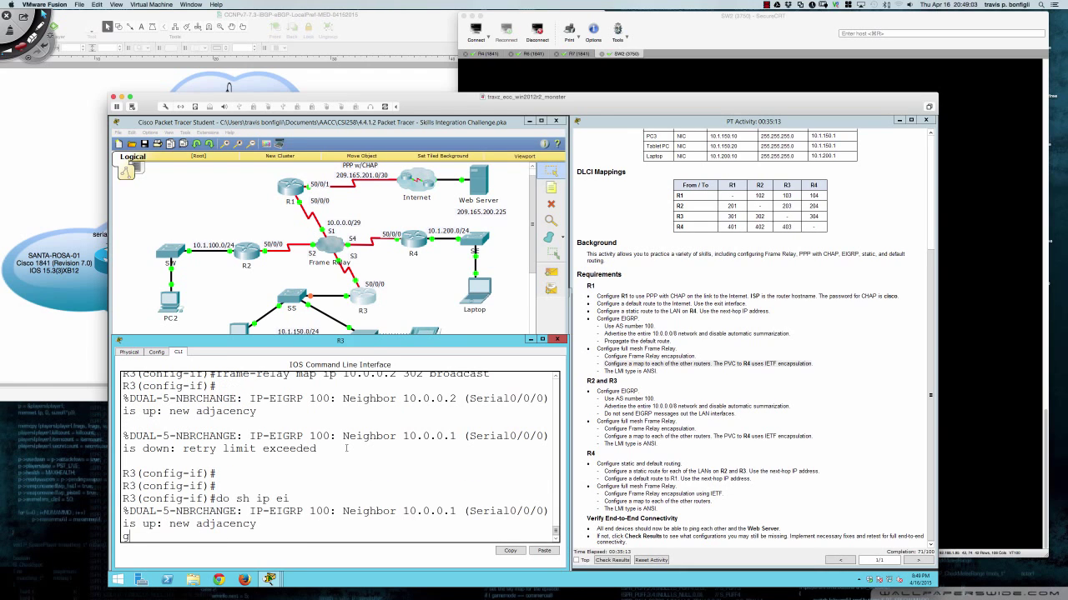
{"action": "key", "text": "Return"}
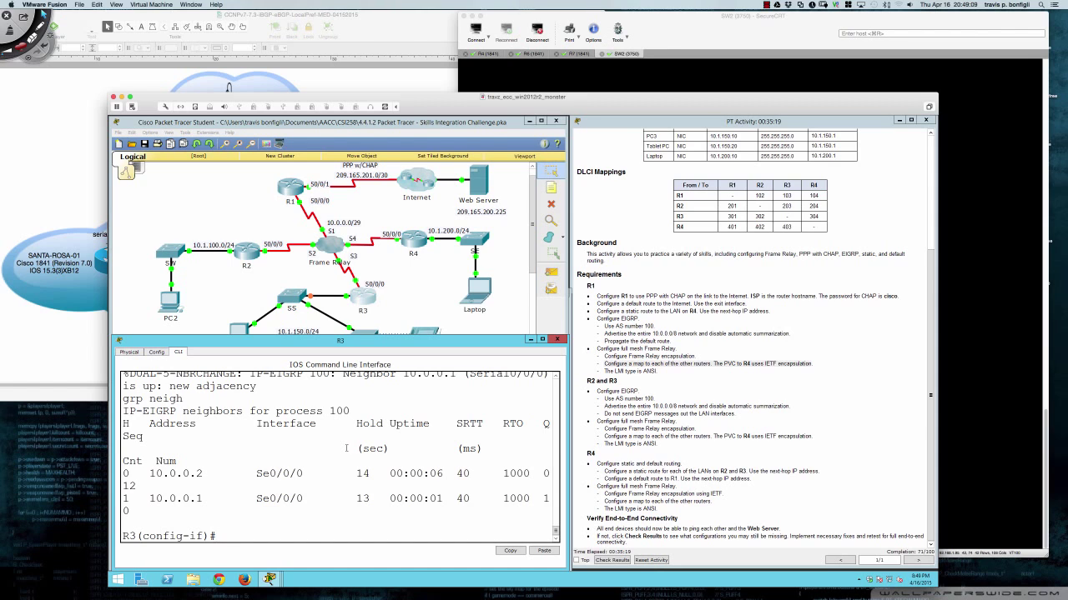
{"action": "key", "text": "Return"}
{"action": "key", "text": "Return"}
{"action": "key", "text": "Return"}
{"action": "key", "text": "Return"}
{"action": "key", "text": "Return"}
Review R3's running configuration down to the serial interface section
{"action": "type", "text": "do sh run"}
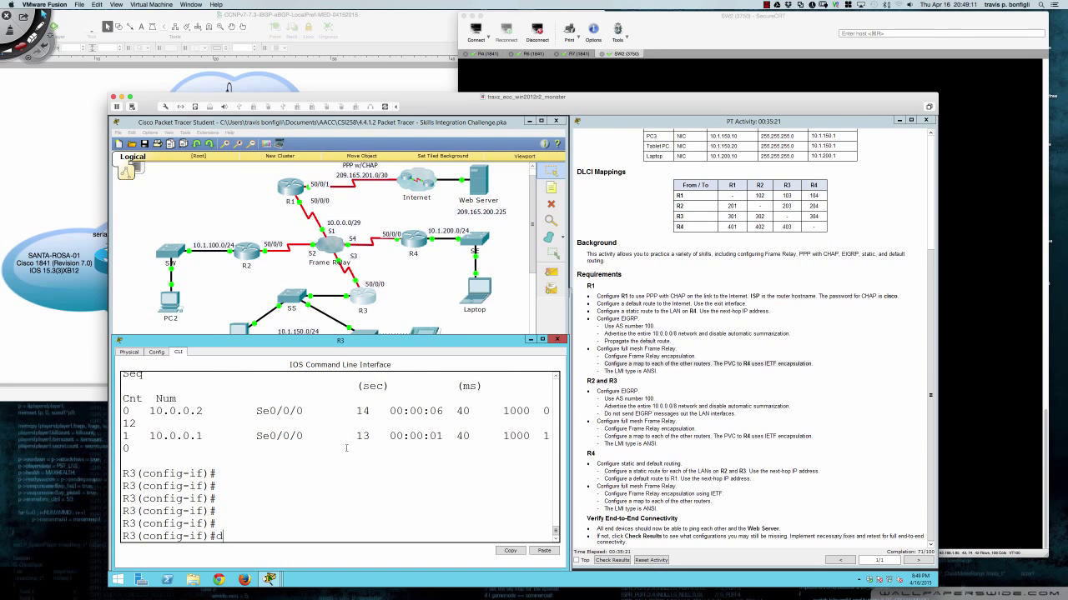
{"action": "key", "text": "Return"}
{"action": "key", "text": "space"}
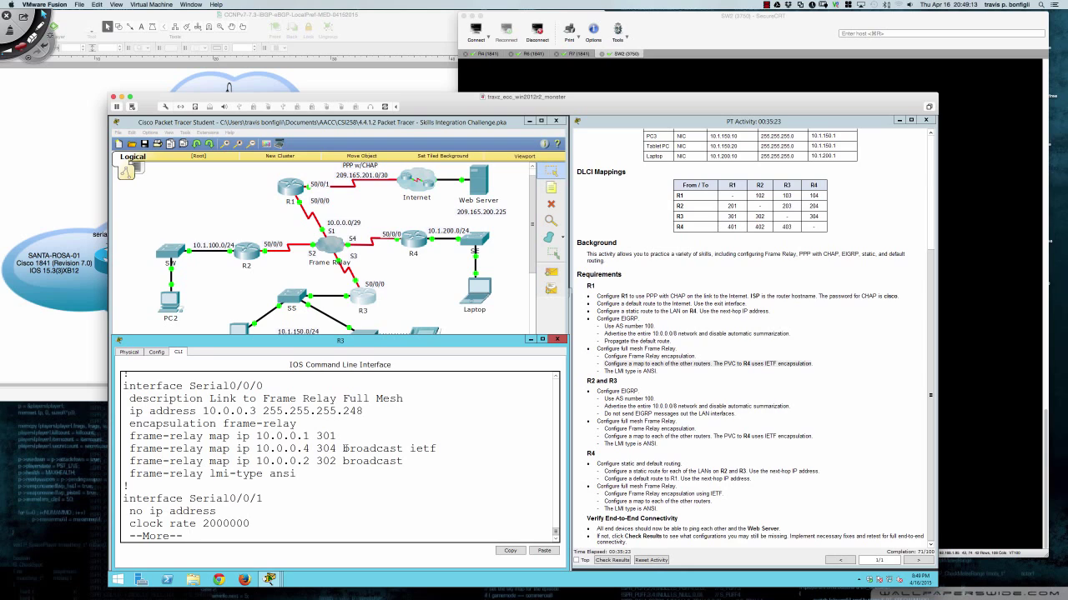
{"action": "key", "text": "q"}
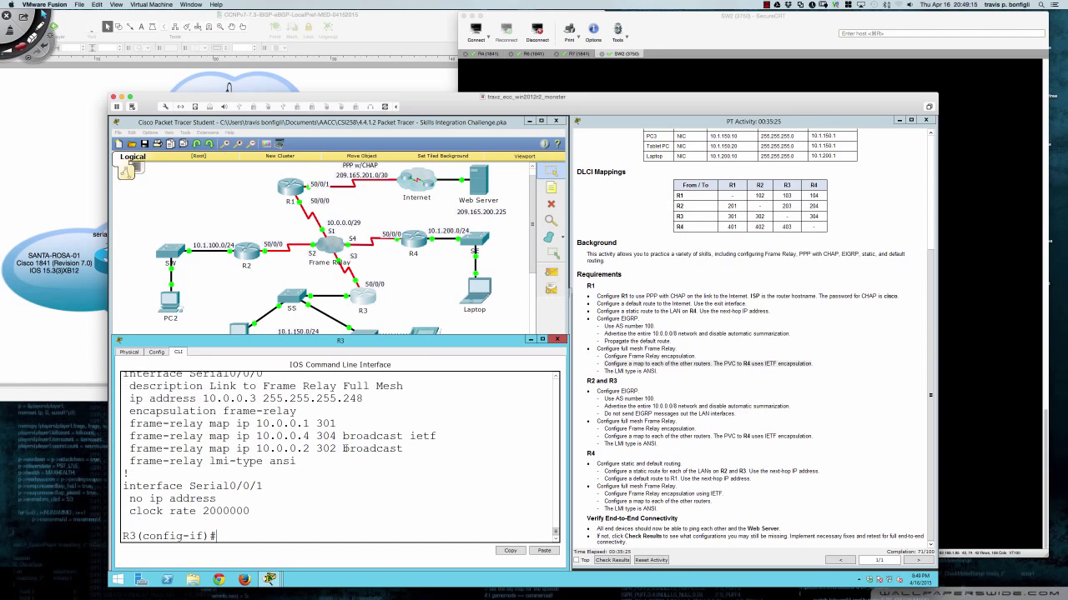
Remove the 10.0.0.1 DLCI 301 map and re-add it with broadcast
{"action": "type", "text": "no fram"}
{"action": "key", "text": "Tab"}
{"action": "type", "text": "map i"}
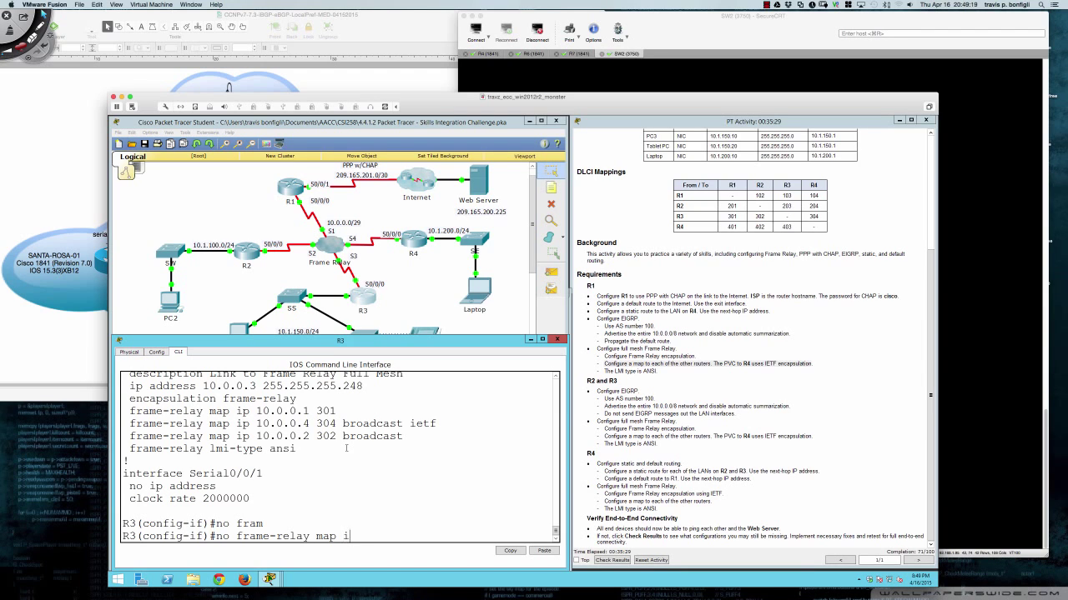
{"action": "type", "text": "p 10.0."}
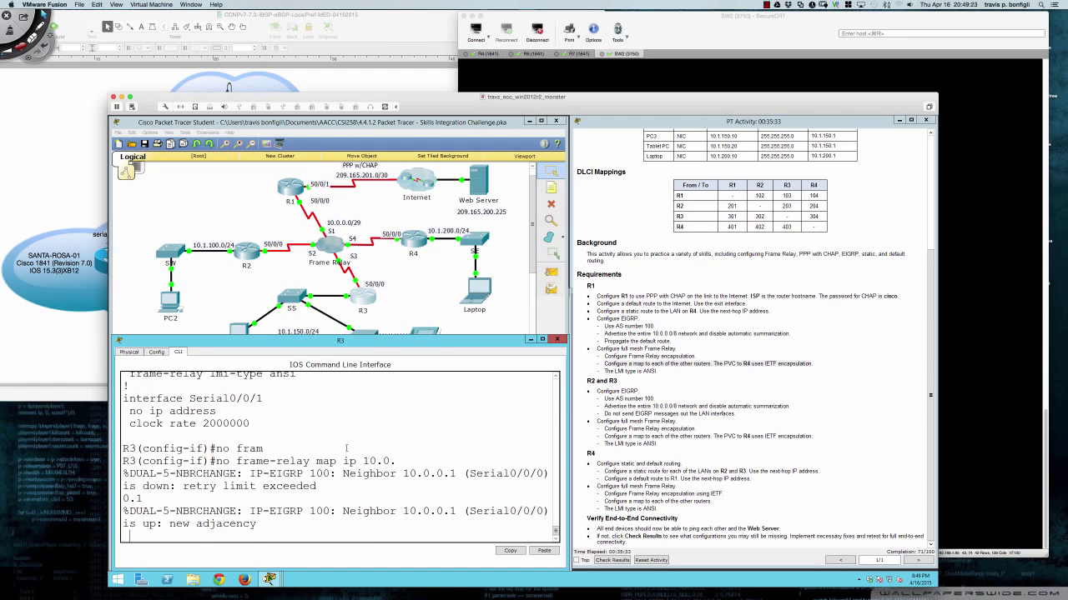
{"action": "type", "text": "0.1 301"}
{"action": "key", "text": "Return"}
{"action": "key", "text": "Return"}
{"action": "key", "text": "Return"}
{"action": "key", "text": "Return"}
{"action": "key", "text": "Return"}
{"action": "key", "text": "Return"}
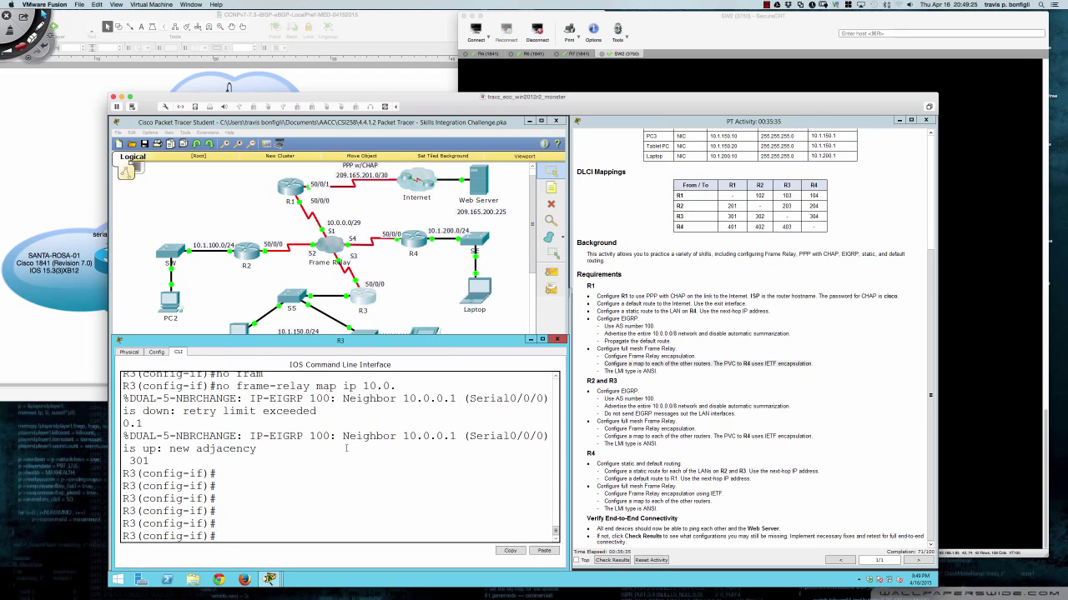
{"action": "key", "text": "Up"}
{"action": "type", "text": "bro"}
{"action": "key", "text": "Return"}
{"action": "key", "text": "Up"}
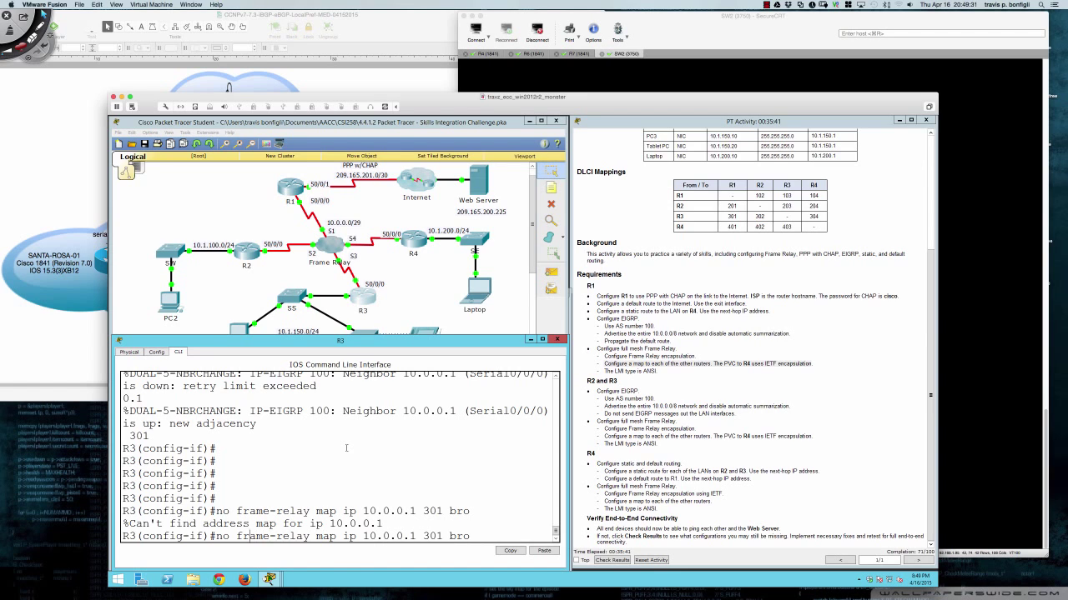
{"action": "key", "text": "BackSpace"}
{"action": "key", "text": "BackSpace"}
{"action": "key", "text": "BackSpace"}
{"action": "key", "text": "Return"}
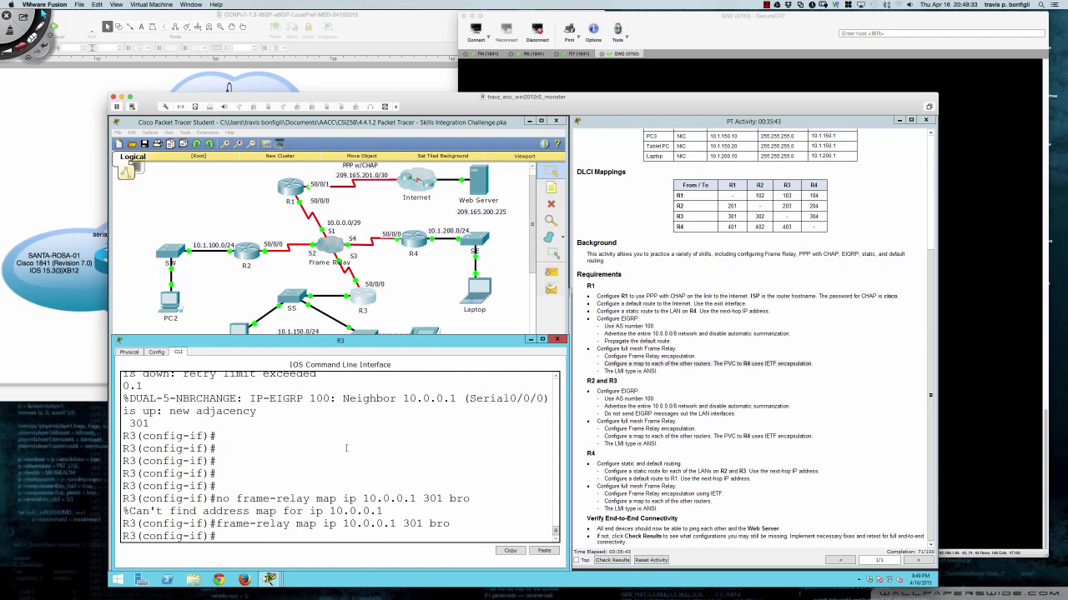
Recheck R3's running configuration for the updated Frame Relay maps
{"action": "key", "text": "Return"}
{"action": "key", "text": "Return"}
{"action": "type", "text": "do sh run"}
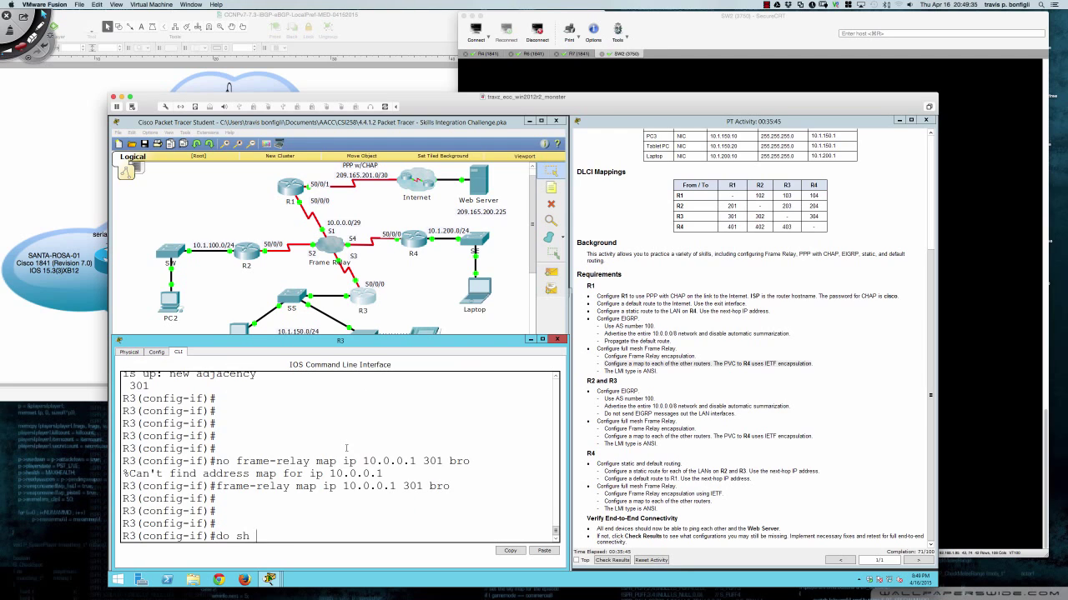
{"action": "key", "text": "Return"}
{"action": "key", "text": "space"}
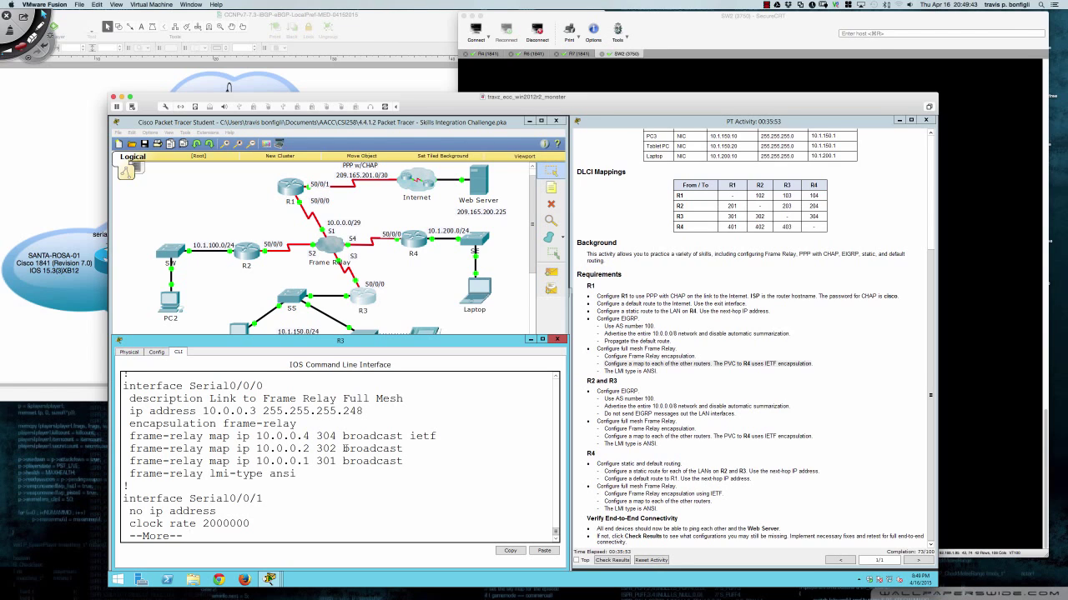
{"action": "key", "text": "q"}
Confirm R3 still lists both EIGRP neighbours
{"action": "key", "text": "Return"}
{"action": "key", "text": "Return"}
{"action": "key", "text": "Return"}
{"action": "key", "text": "Return"}
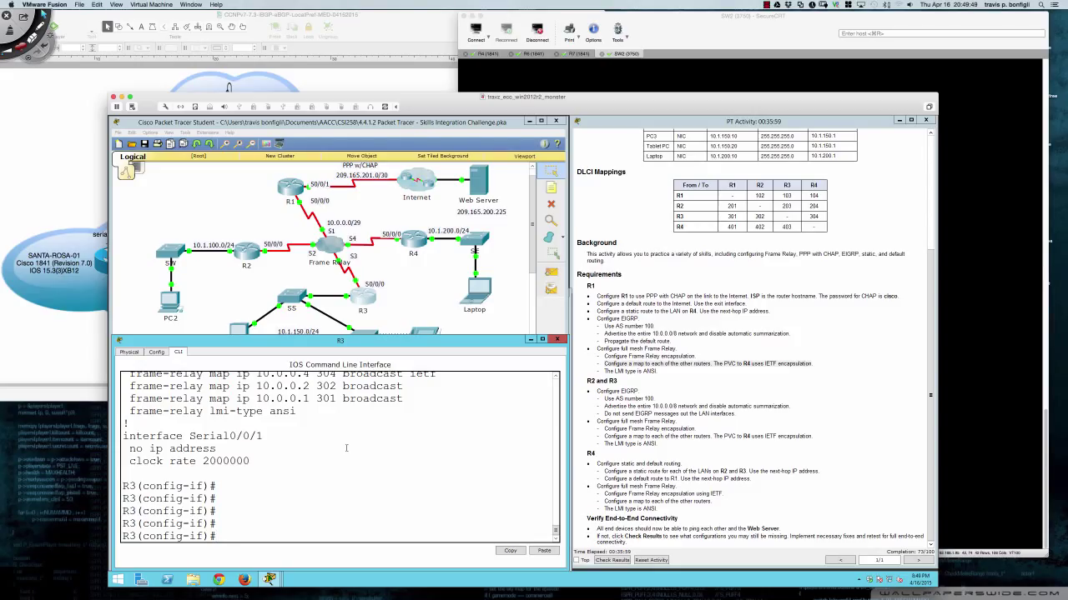
{"action": "type", "text": "do sh ip eigrp neigh"}
{"action": "key", "text": "Return"}
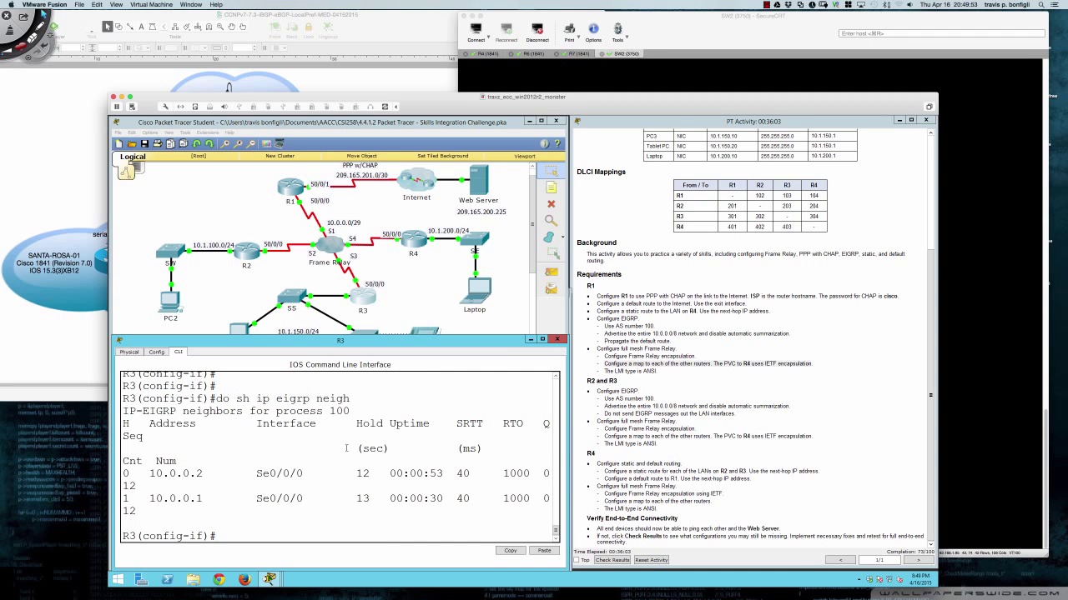
{"action": "scroll", "coordinate": [212, 283], "scroll_direction": "up", "scroll_amount": 1}
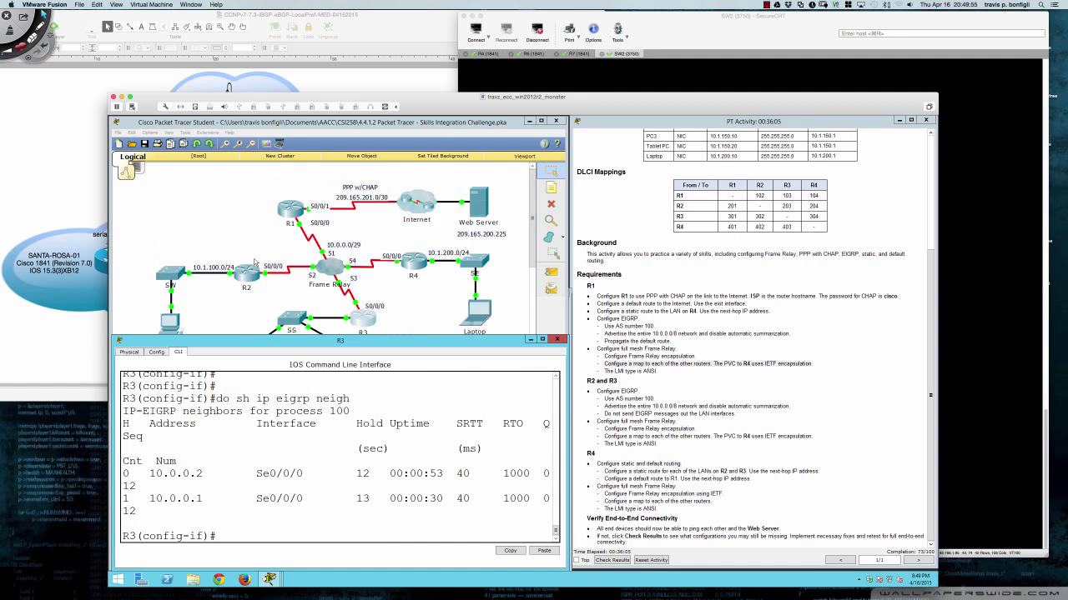
List R2's EIGRP neighbours with sh ip eigrp neigh
{"action": "left_click", "coordinate": [252, 272]}
{"action": "key", "text": "Return"}
{"action": "key", "text": "Return"}
{"action": "key", "text": "Return"}
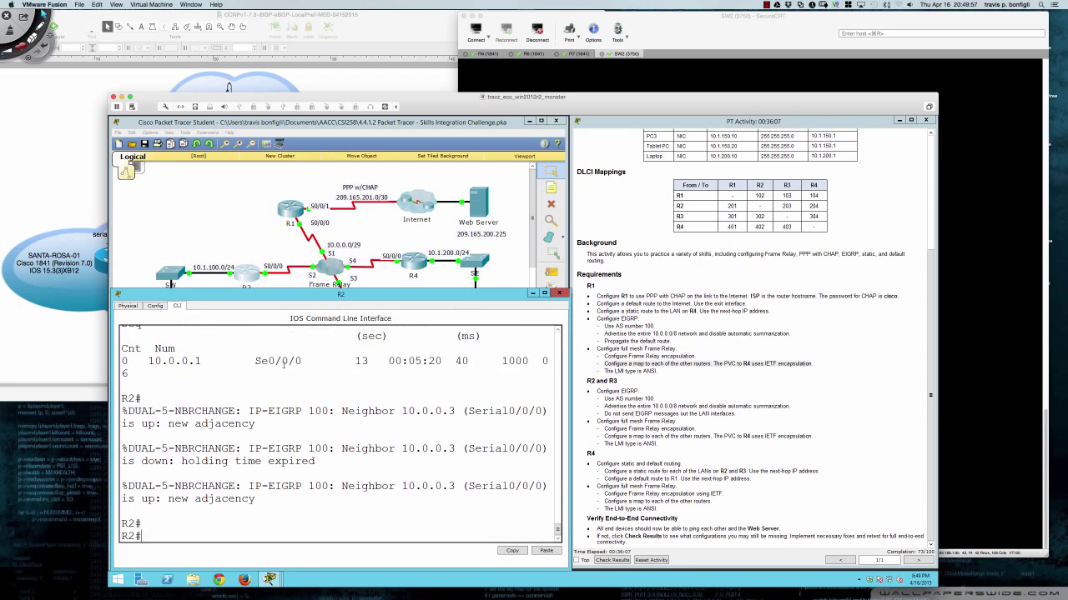
{"action": "type", "text": "do"}
{"action": "key", "text": "BackSpace"}
{"action": "key", "text": "BackSpace"}
{"action": "type", "text": "sh "}
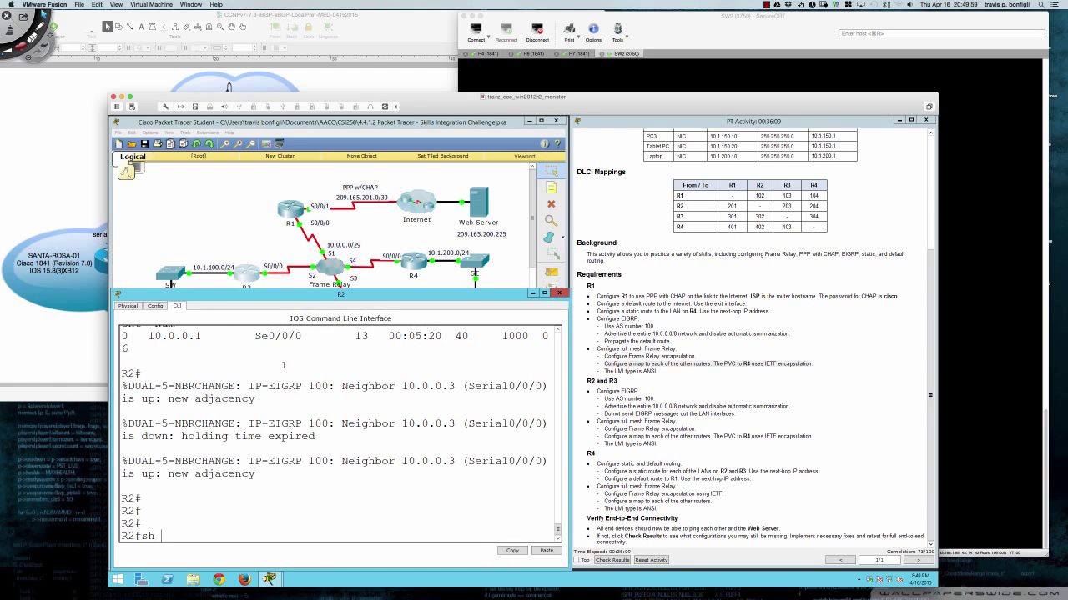
{"action": "type", "text": "ip eigrp neigh"}
{"action": "key", "text": "Return"}
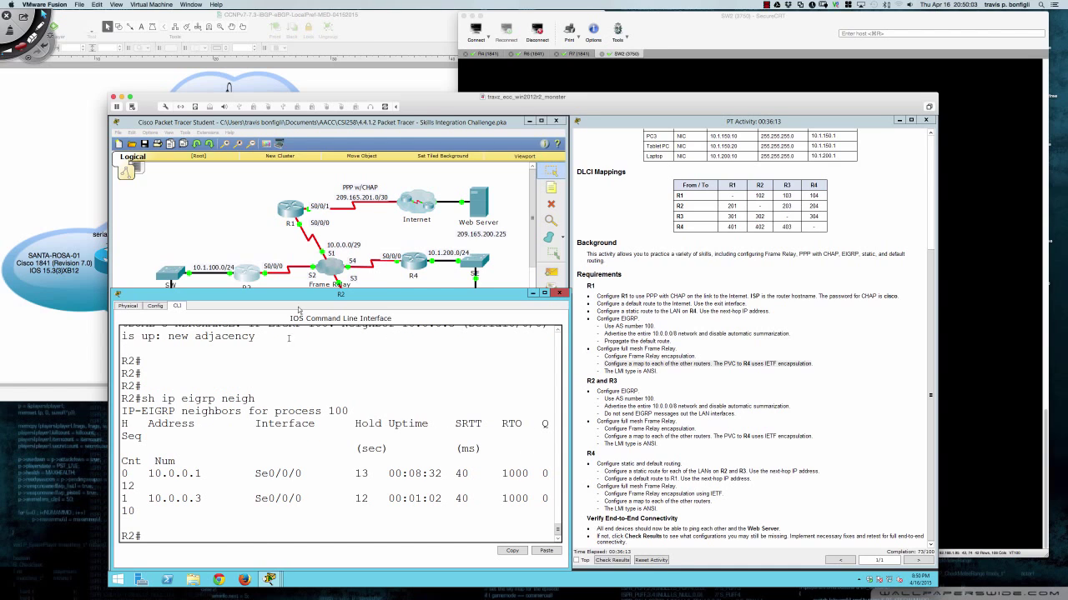
List R1's EIGRP neighbours with sh ip eigrp neigh
{"action": "left_click", "coordinate": [287, 214]}
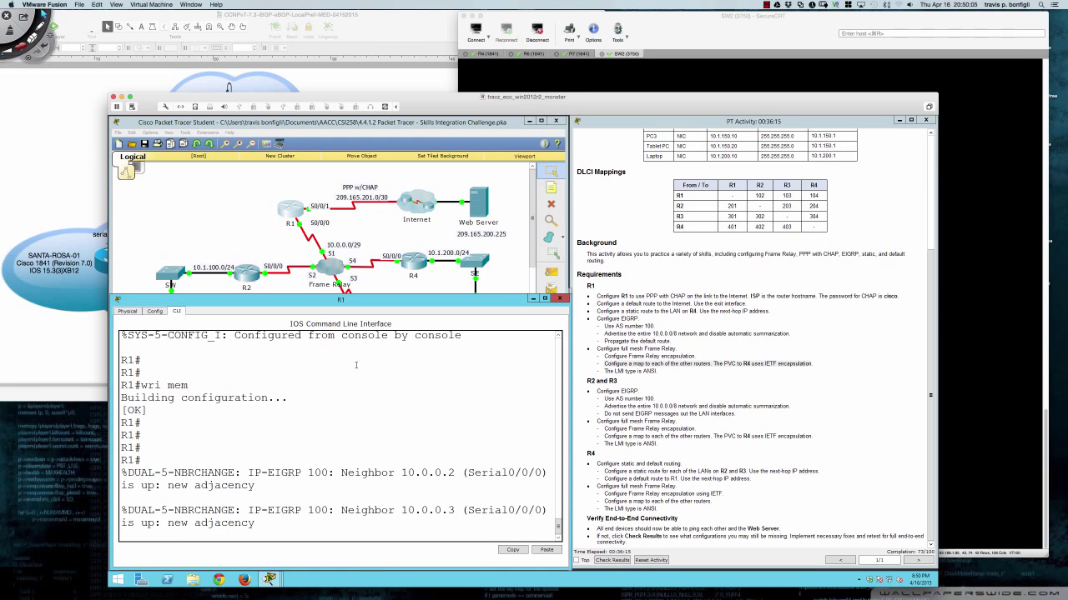
{"action": "key", "text": "Return"}
{"action": "key", "text": "Return"}
{"action": "key", "text": "Return"}
{"action": "type", "text": "sh ip e"}
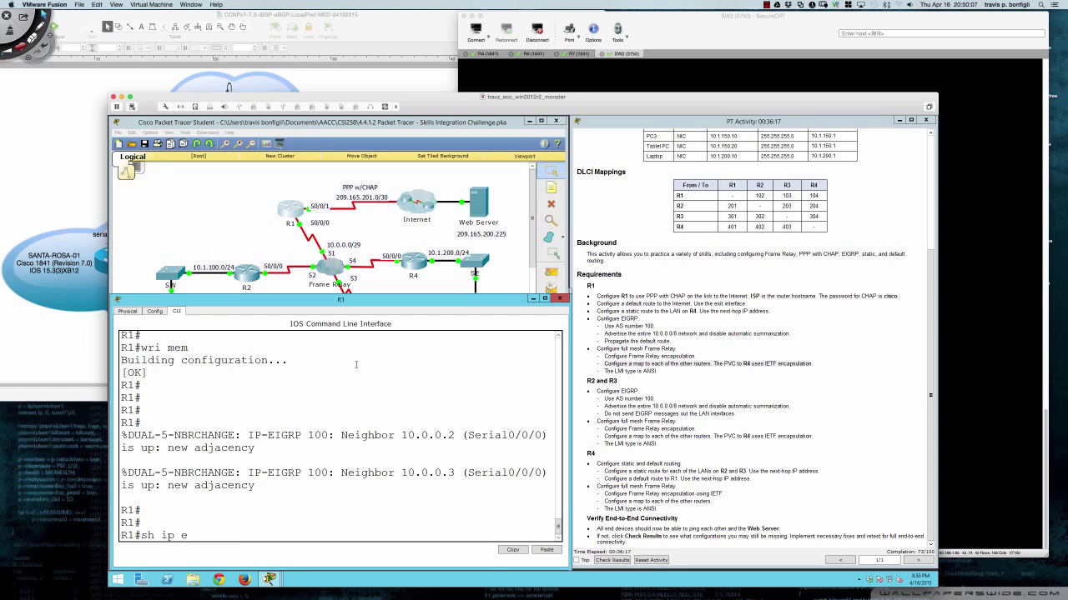
{"action": "type", "text": "igrp neigh"}
{"action": "key", "text": "Return"}
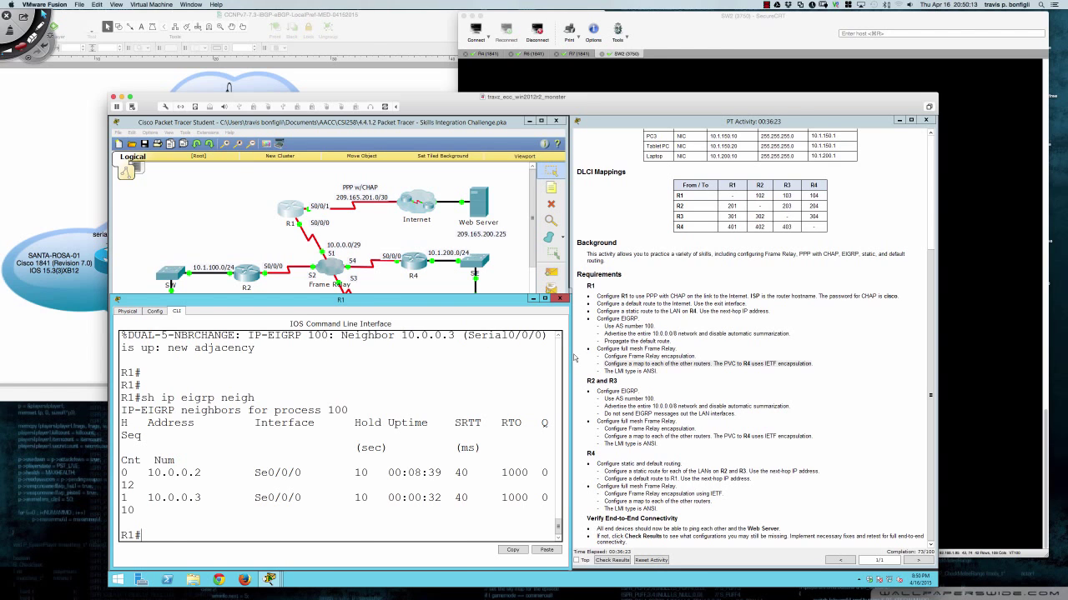
Open R4's CLI in a larger window and enter global configuration mode
{"action": "left_click", "coordinate": [414, 261]}
{"action": "left_click_drag", "start_coordinate": [468, 247], "coordinate": [191, 338]}
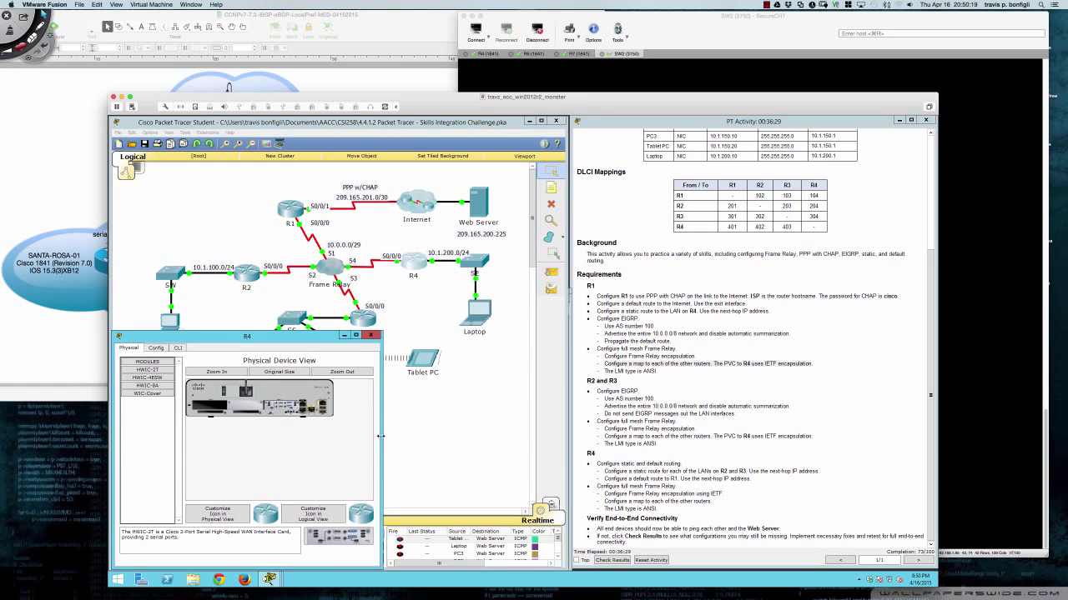
{"action": "left_click_drag", "start_coordinate": [381, 440], "coordinate": [570, 439]}
{"action": "left_click", "coordinate": [179, 348]}
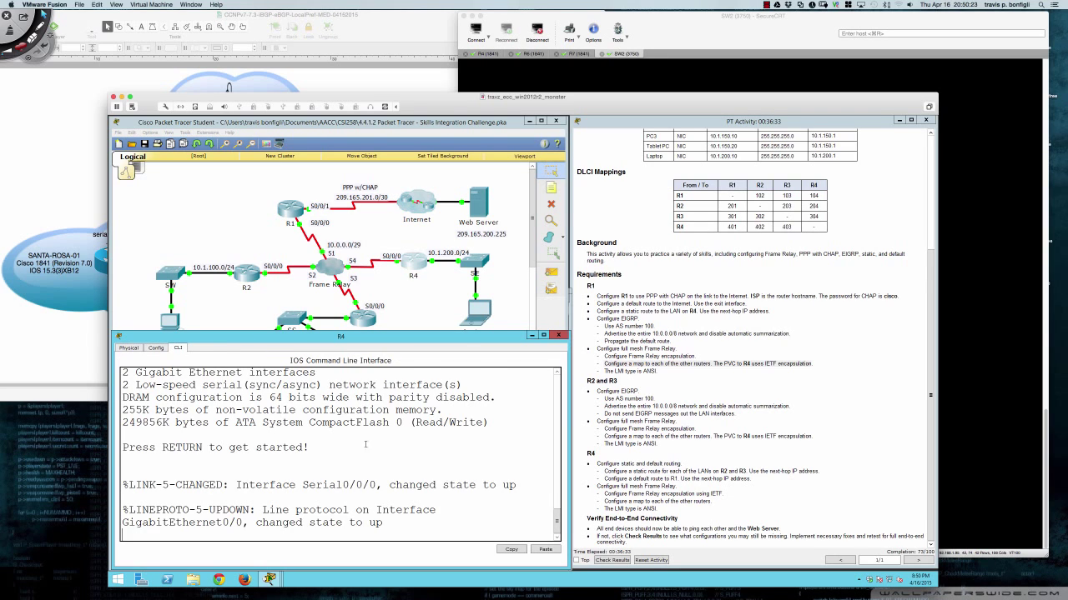
{"action": "key", "text": "Return"}
{"action": "key", "text": "Return"}
{"action": "key", "text": "Return"}
{"action": "key", "text": "Return"}
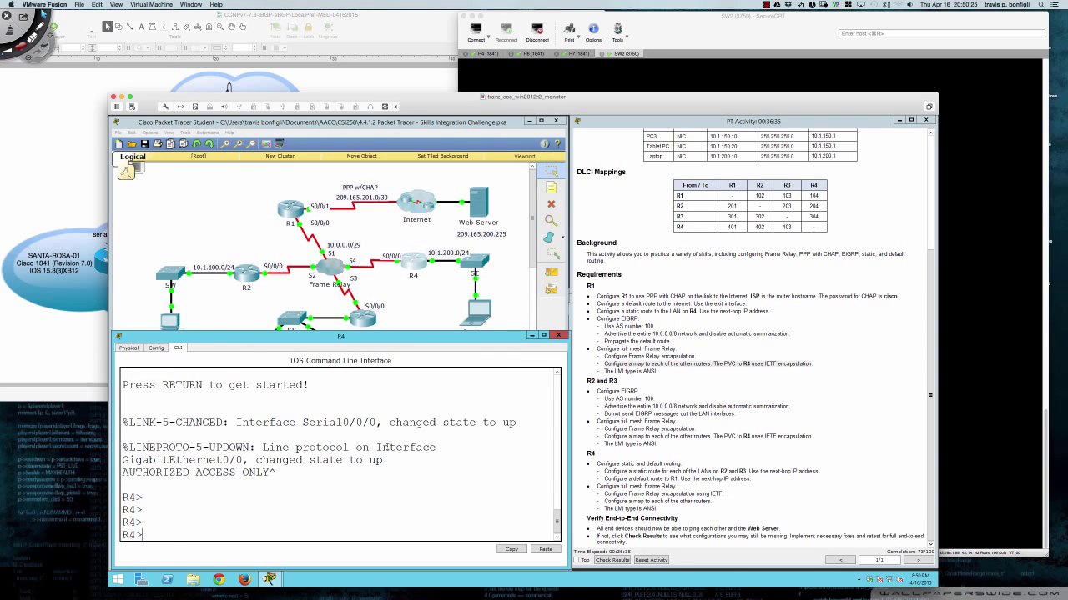
{"action": "type", "text": "en"}
{"action": "key", "text": "Tab"}
{"action": "key", "text": "Return"}
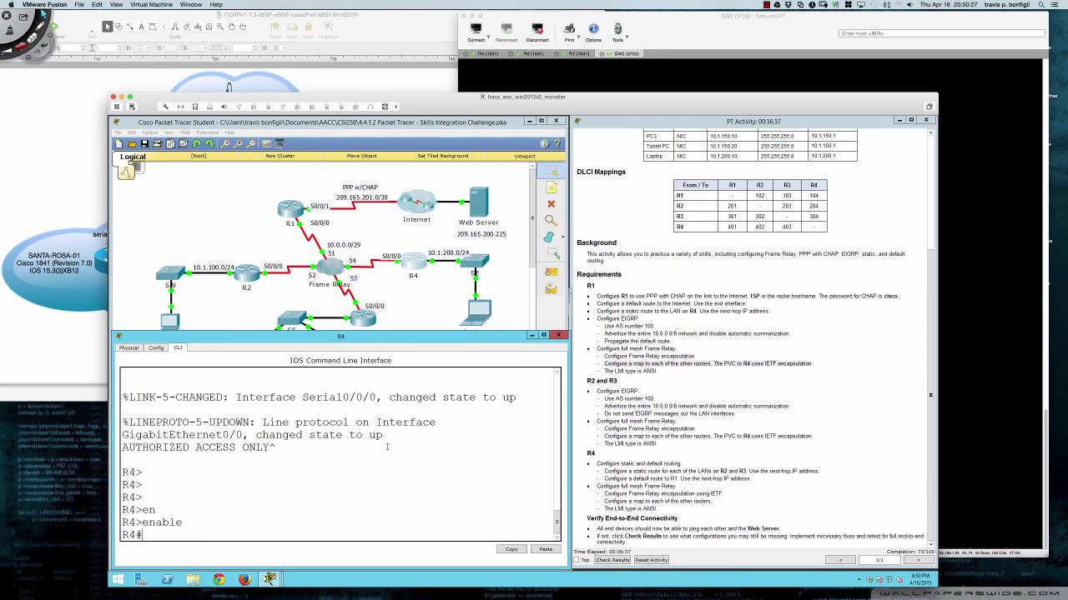
{"action": "type", "text": "conf t"}
{"action": "key", "text": "Return"}
Page through R4's running configuration, including Serial0/0/0 at 10.0.0.4 255.255.255.248
{"action": "type", "text": "do sh run"}
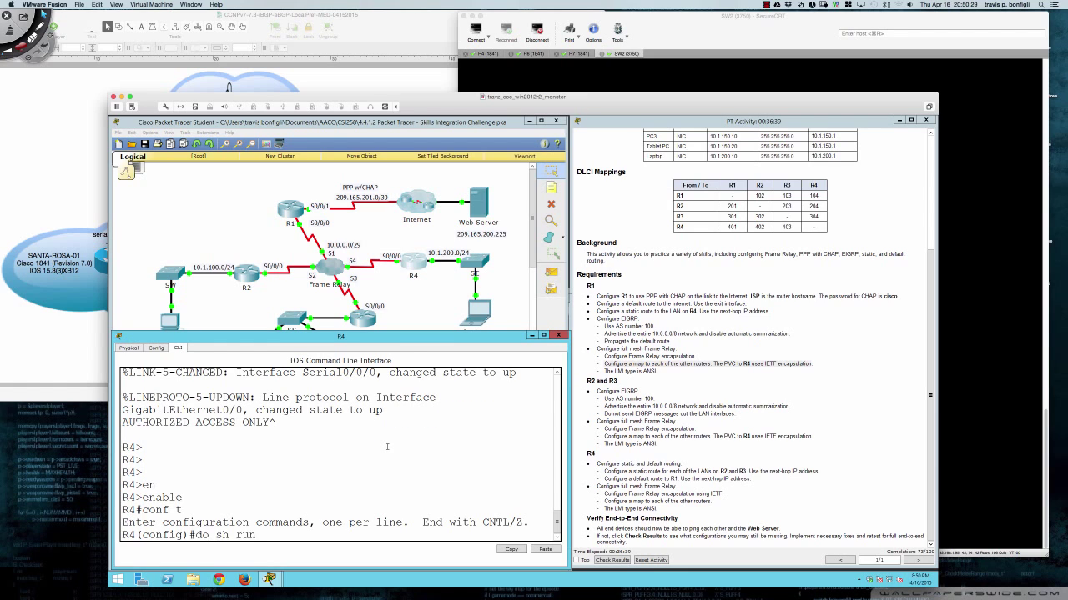
{"action": "key", "text": "Return"}
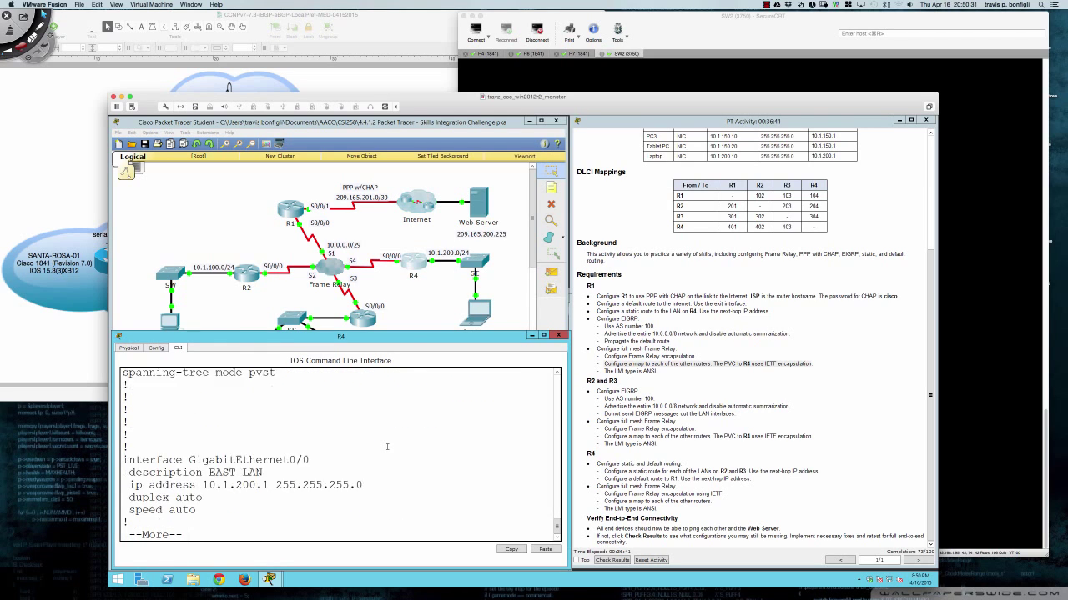
{"action": "key", "text": "Return"}
{"action": "key", "text": "Return"}
{"action": "key", "text": "Return"}
{"action": "key", "text": "Return"}
{"action": "key", "text": "Return"}
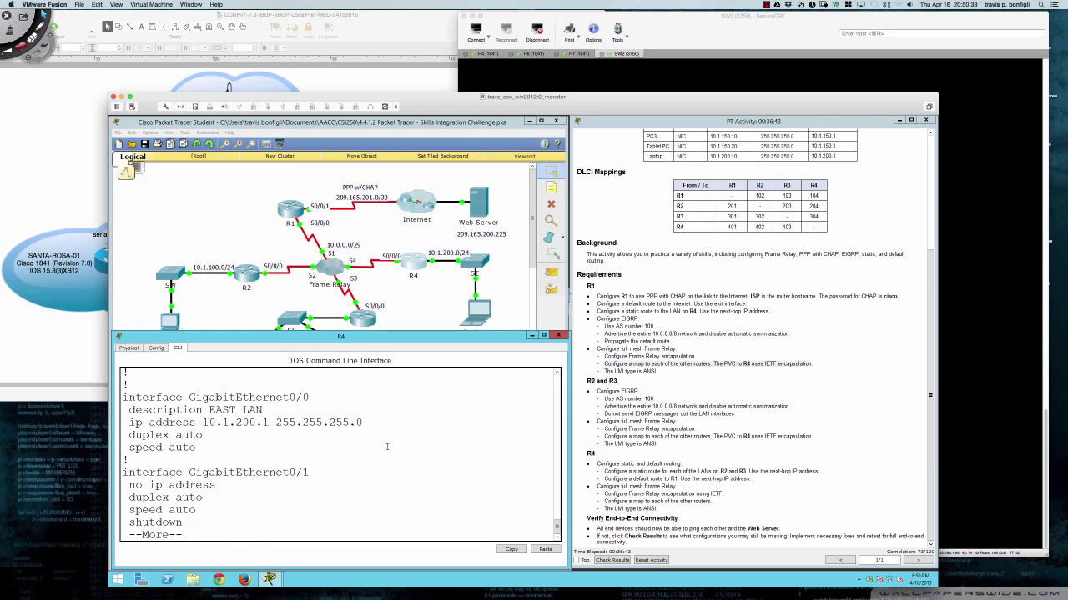
{"action": "key", "text": "Return"}
{"action": "key", "text": "Return"}
{"action": "key", "text": "Return"}
{"action": "key", "text": "Return"}
{"action": "key", "text": "Return"}
{"action": "key", "text": "Return"}
{"action": "key", "text": "Return"}
{"action": "key", "text": "Return"}
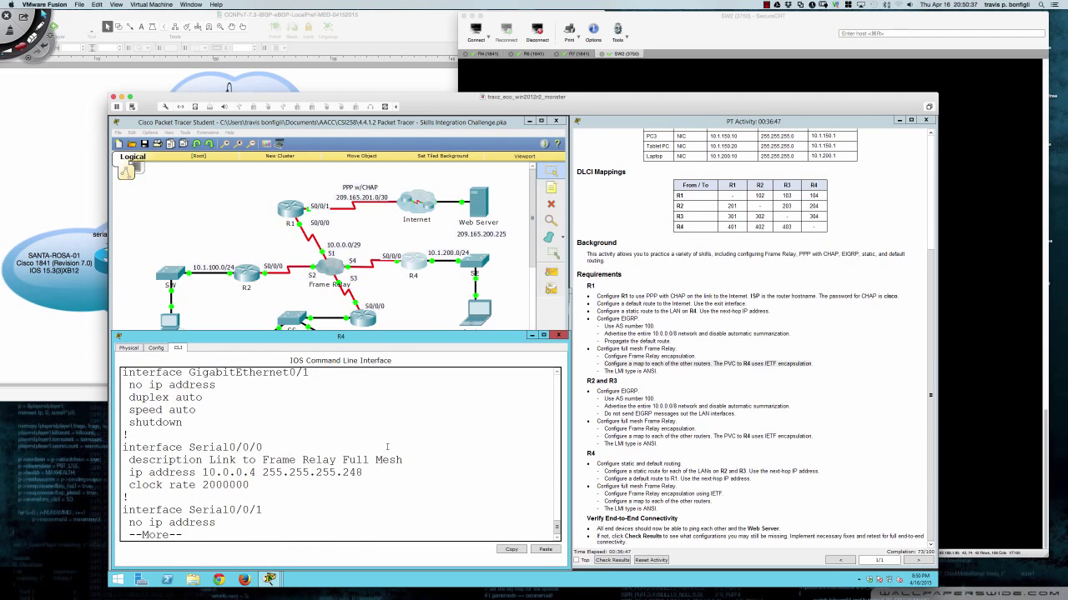
{"action": "key", "text": "Return"}
{"action": "key", "text": "Return"}
{"action": "key", "text": "Return"}
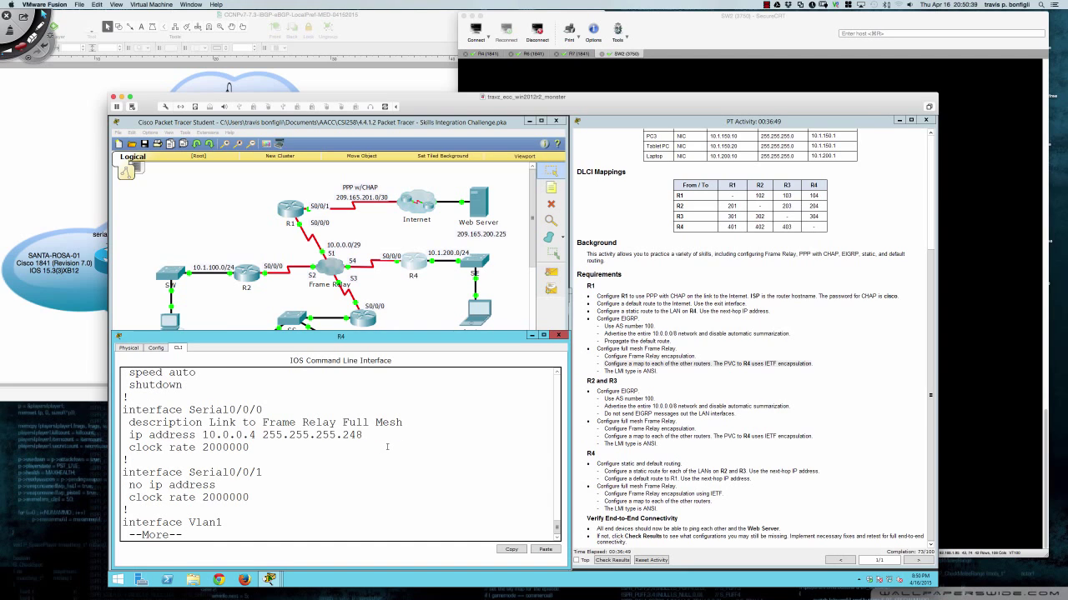
{"action": "key", "text": "q"}
{"action": "key", "text": "Return"}
{"action": "key", "text": "Return"}
{"action": "key", "text": "Return"}
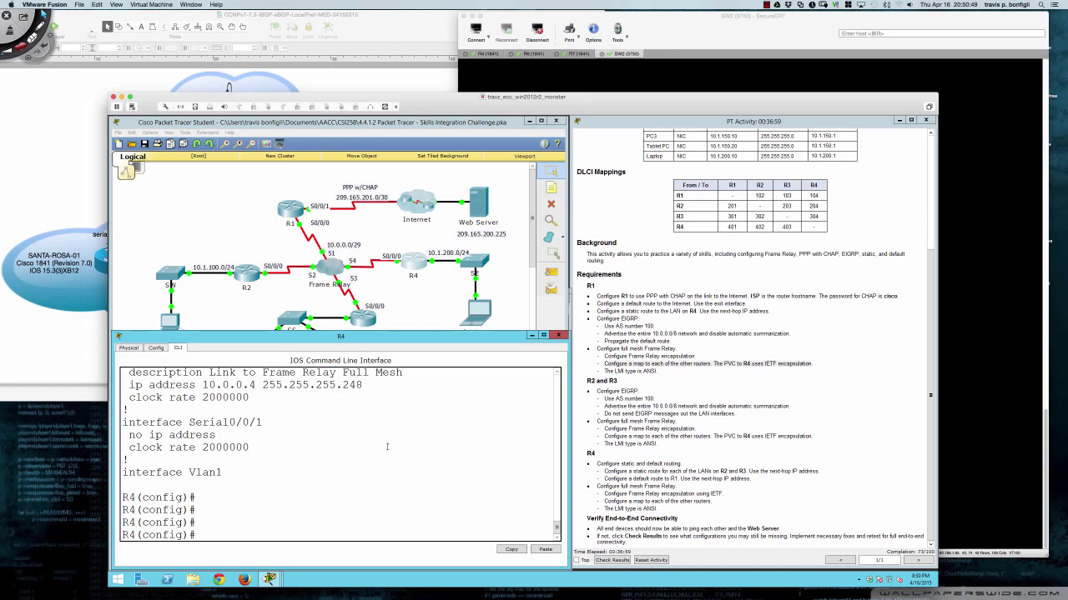
Add static routes 10.1.100.0/24 via 10.0.0.2 and 10.1.150.0/24 via 10.0.0.3 on R4
{"action": "type", "text": "ip route"}
{"action": "key", "text": "Tab"}
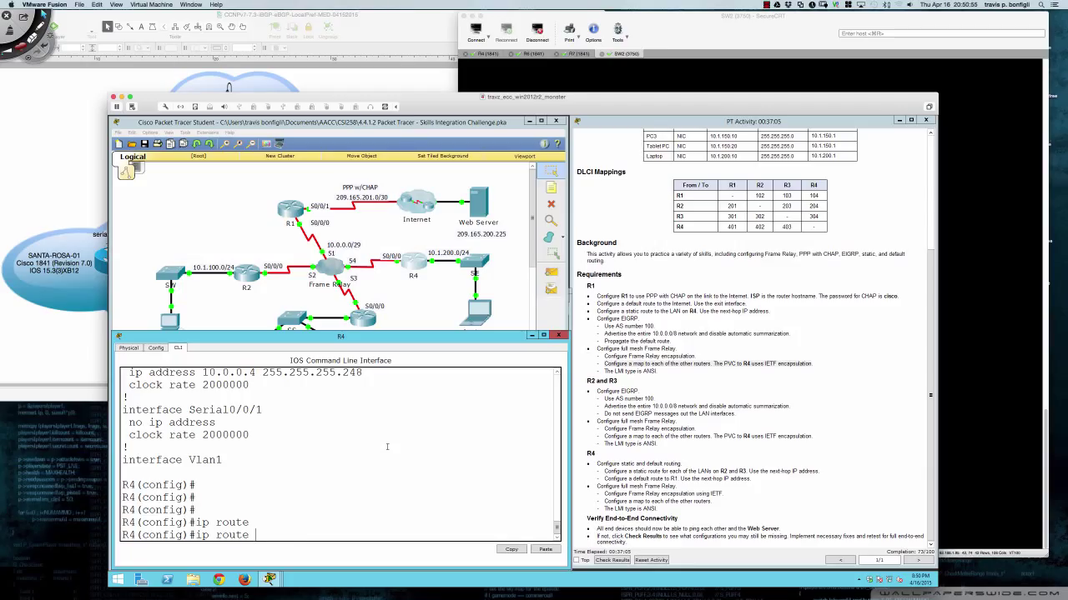
{"action": "type", "text": "10.1.100.0 255.255.255."}
{"action": "type", "text": "0 10.0.0.1"}
{"action": "key", "text": "BackSpace"}
{"action": "type", "text": "2"}
{"action": "key", "text": "Return"}
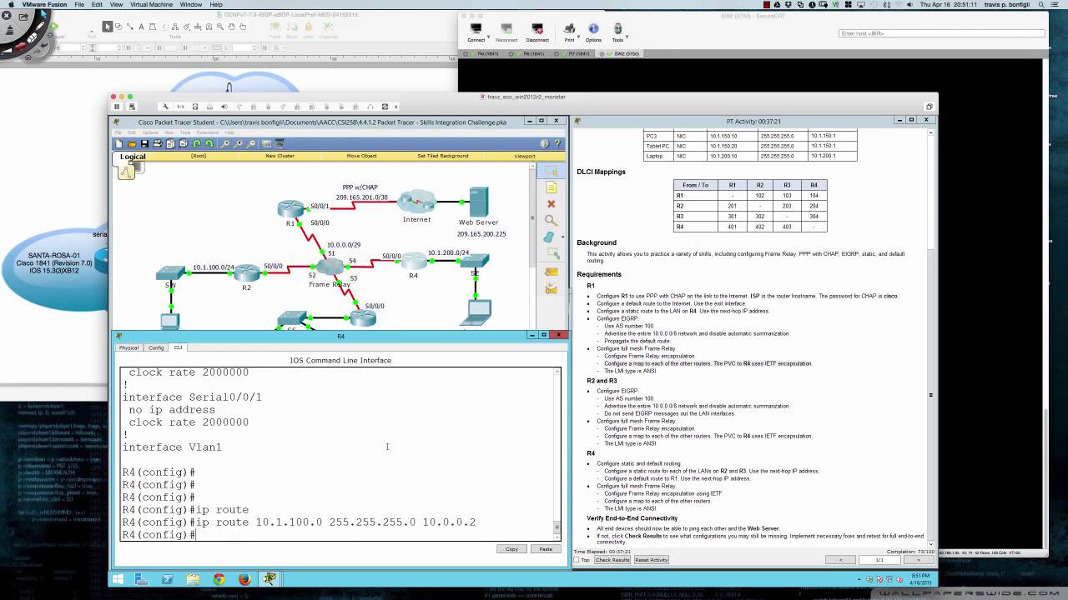
{"action": "type", "text": "ip"}
{"action": "left_click", "coordinate": [388, 325]}
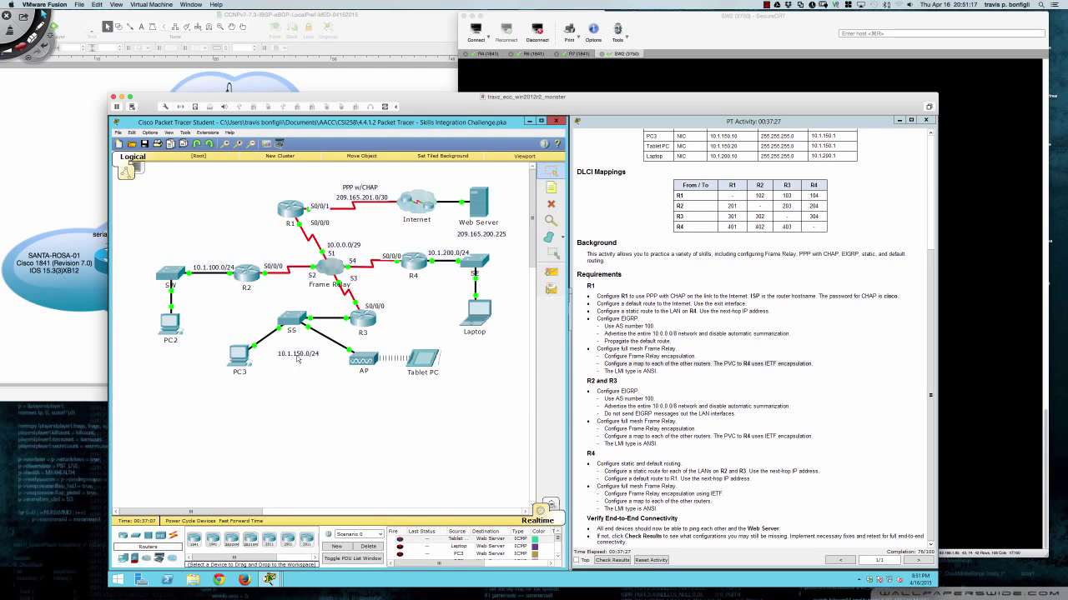
{"action": "left_click", "coordinate": [411, 264]}
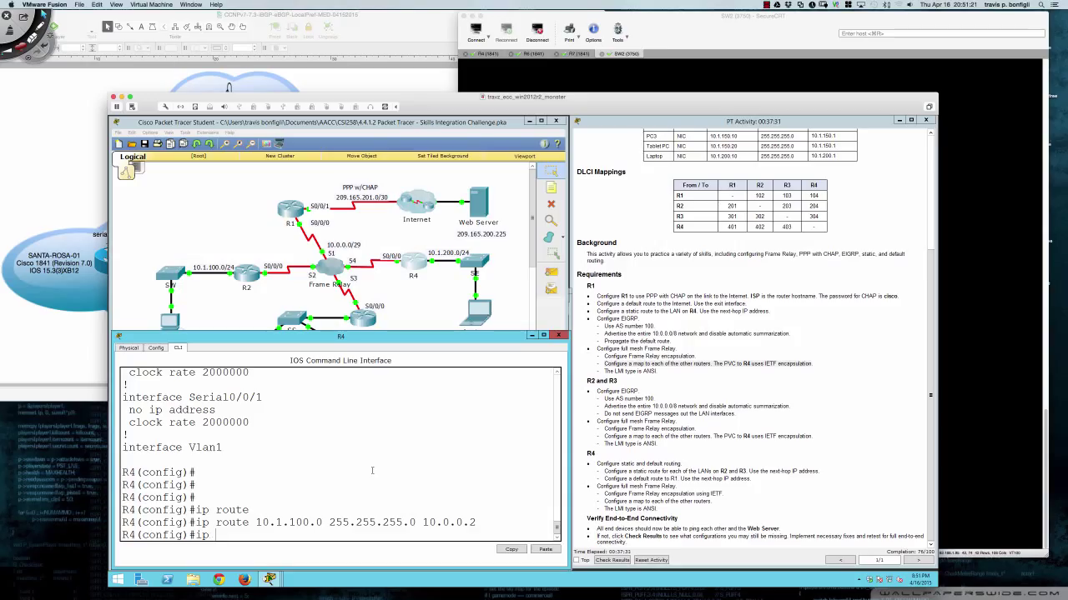
{"action": "type", "text": "route 10.1.150.0 255.255.255.0"}
{"action": "type", "text": "10.0.0.3"}
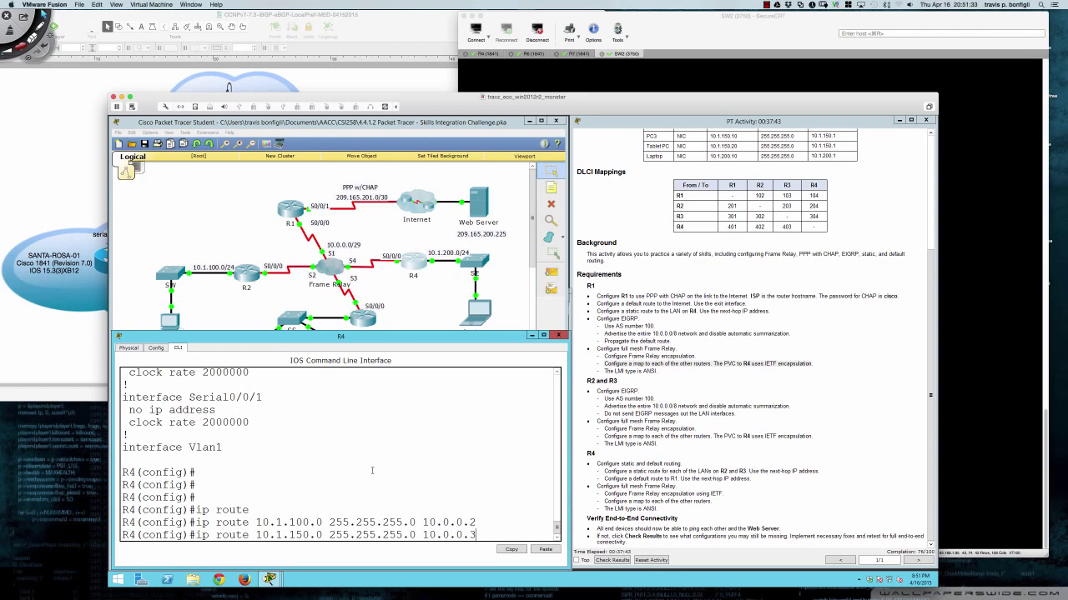
{"action": "key", "text": "Return"}
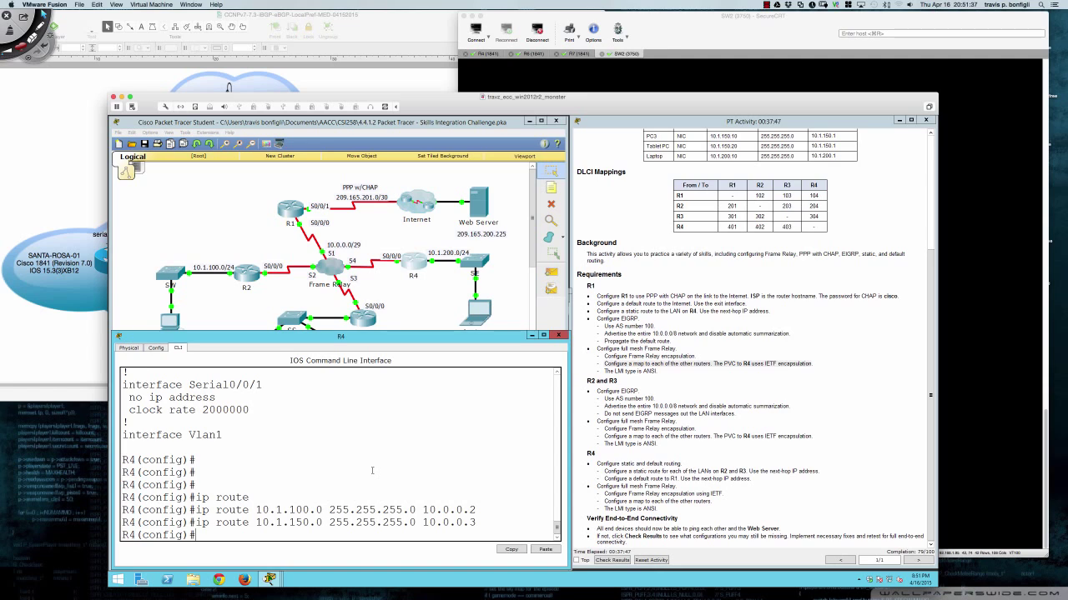
{"action": "key", "text": "Return"}
{"action": "key", "text": "Return"}
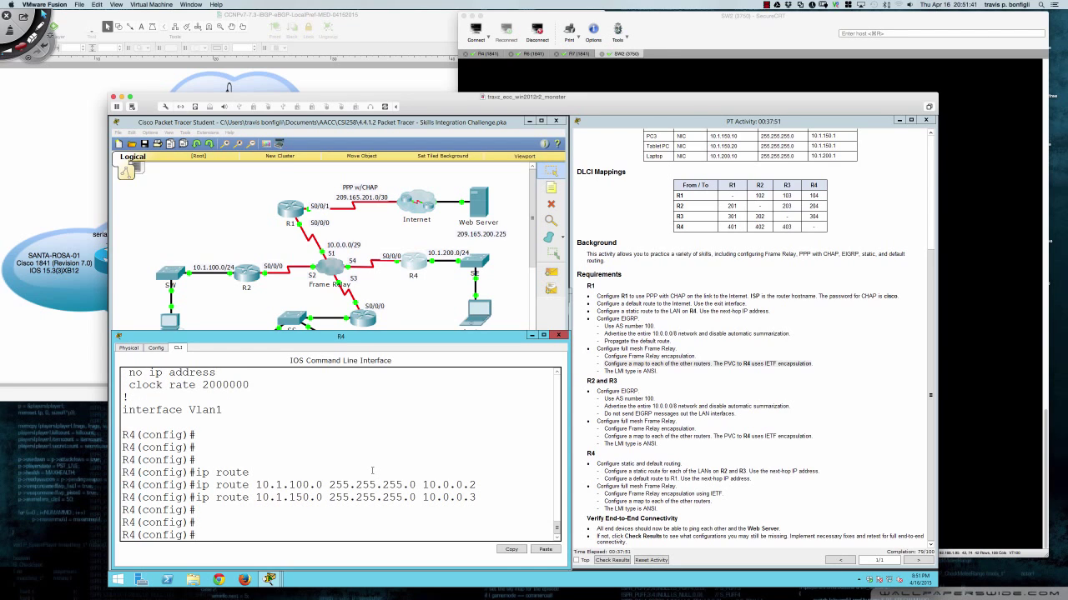
Add a default route 0.0.0.0 0.0.0.0 via 10.0.0.1 on R4
{"action": "type", "text": "ip route 0.0.0.0 0.0.0.0 10.0.0.1"}
{"action": "key", "text": "Return"}
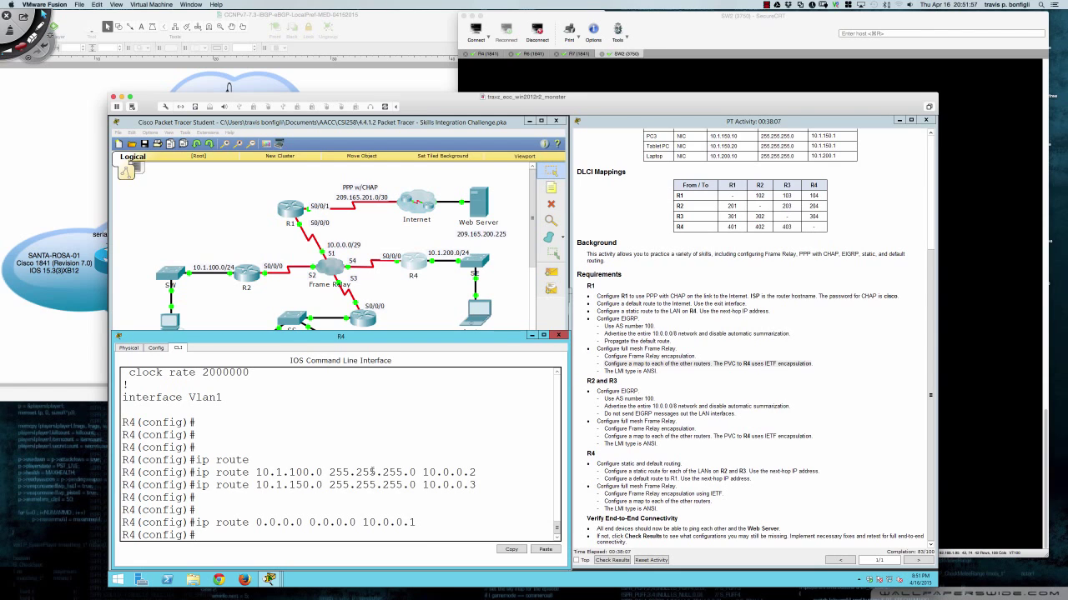
{"action": "key", "text": "Return"}
{"action": "key", "text": "Return"}
{"action": "key", "text": "Return"}
{"action": "key", "text": "Return"}
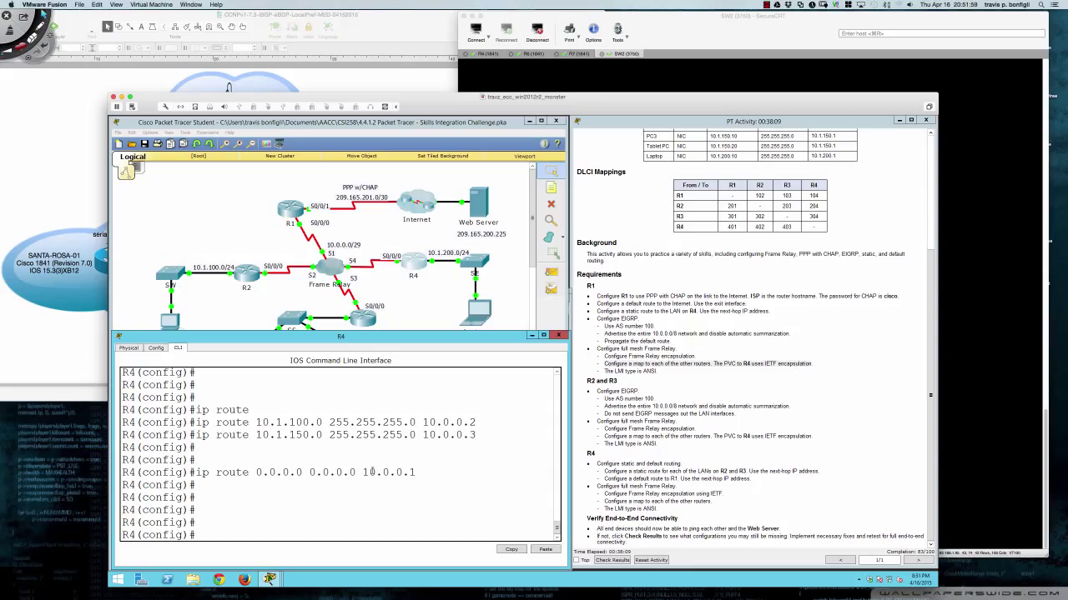
{"action": "type", "text": "int s0/0/0"}
{"action": "key", "text": "BackSpace"}
{"action": "key", "text": "BackSpace"}
Set encapsulation frame-relay ietf on R4's Serial0/0/0
{"action": "type", "text": "0/0"}
{"action": "key", "text": "Return"}
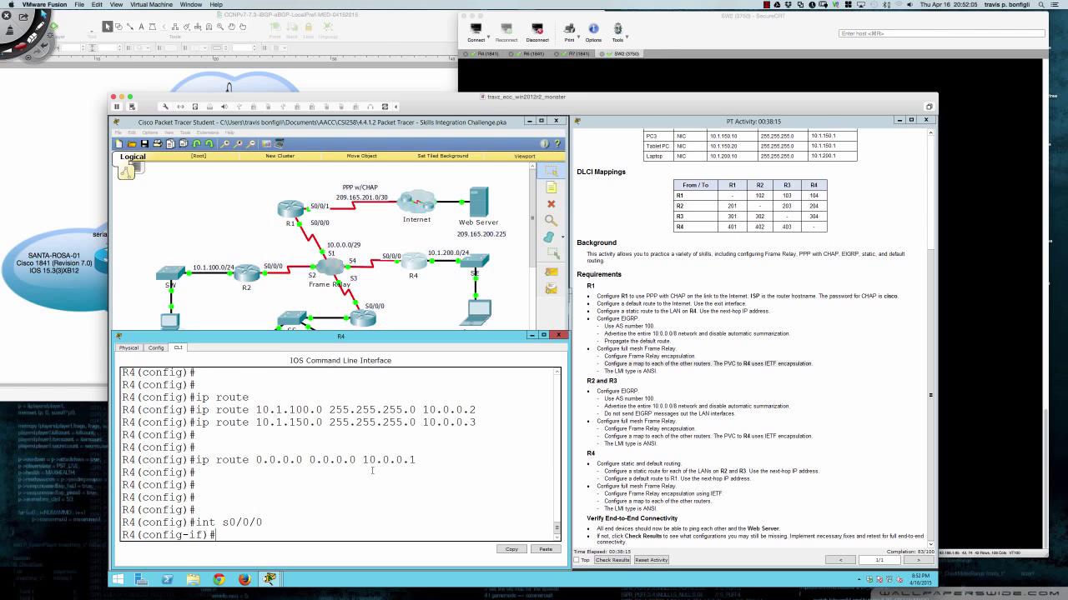
{"action": "key", "text": "Return"}
{"action": "key", "text": "Return"}
{"action": "type", "text": "enc"}
{"action": "key", "text": "Tab"}
{"action": "type", "text": "fram"}
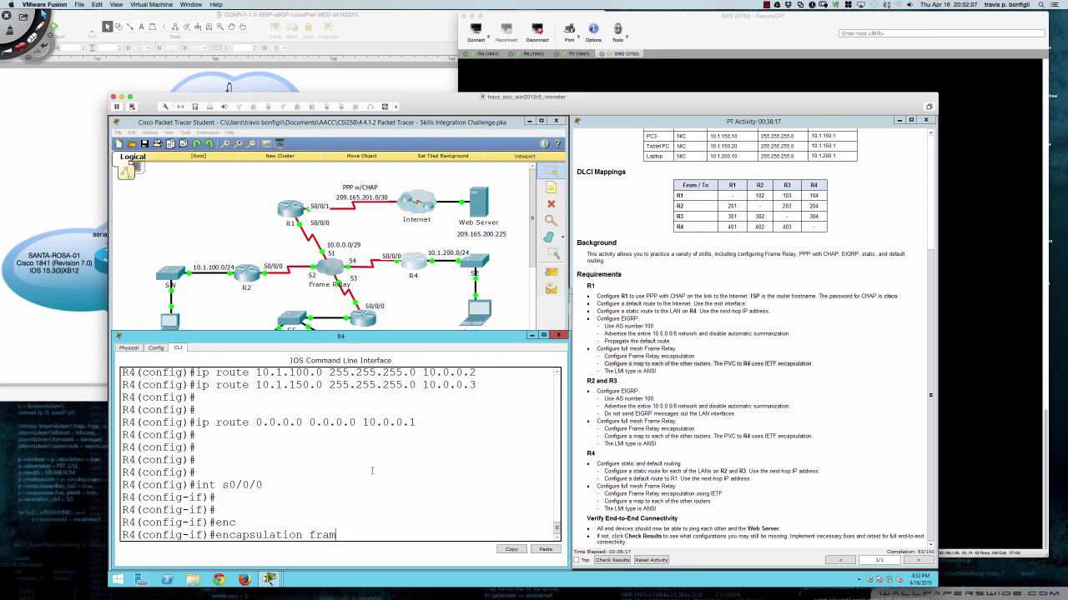
{"action": "key", "text": "Tab"}
{"action": "key", "text": "Return"}
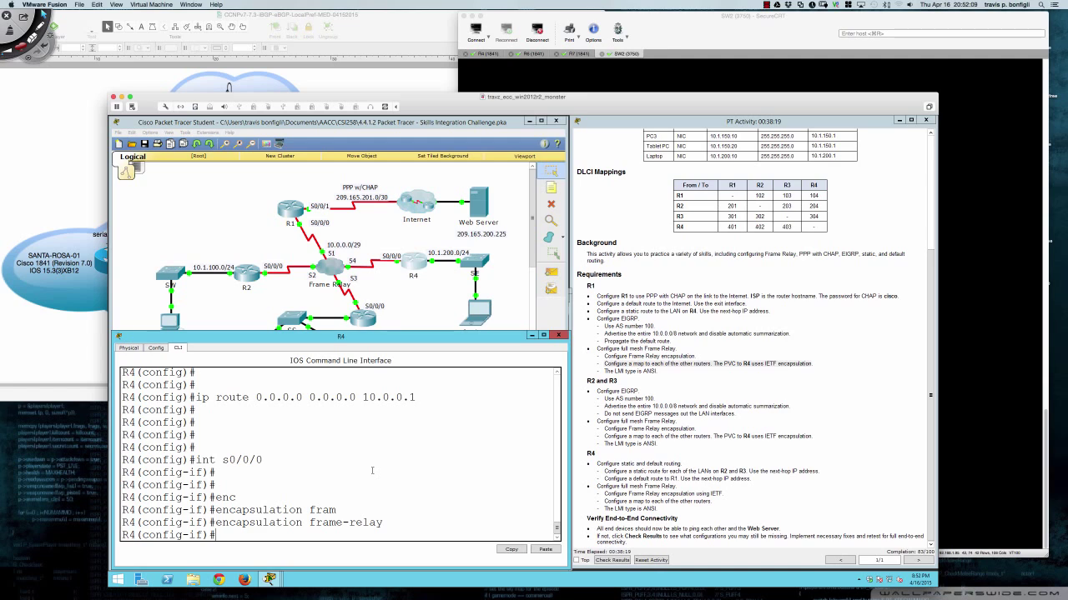
{"action": "key", "text": "Up"}
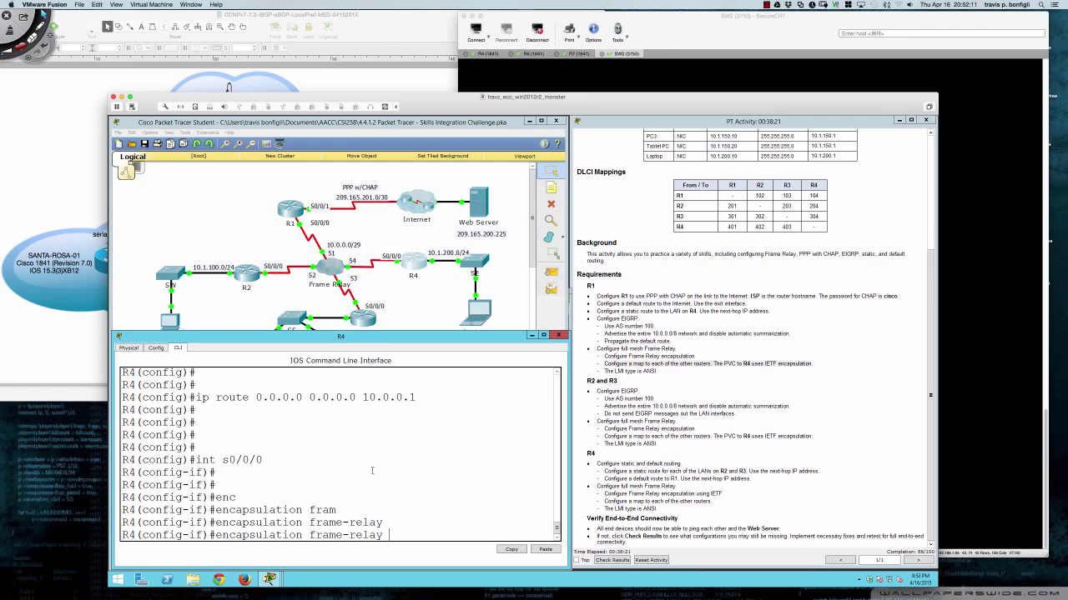
{"action": "type", "text": "?"}
{"action": "type", "text": "ietf"}
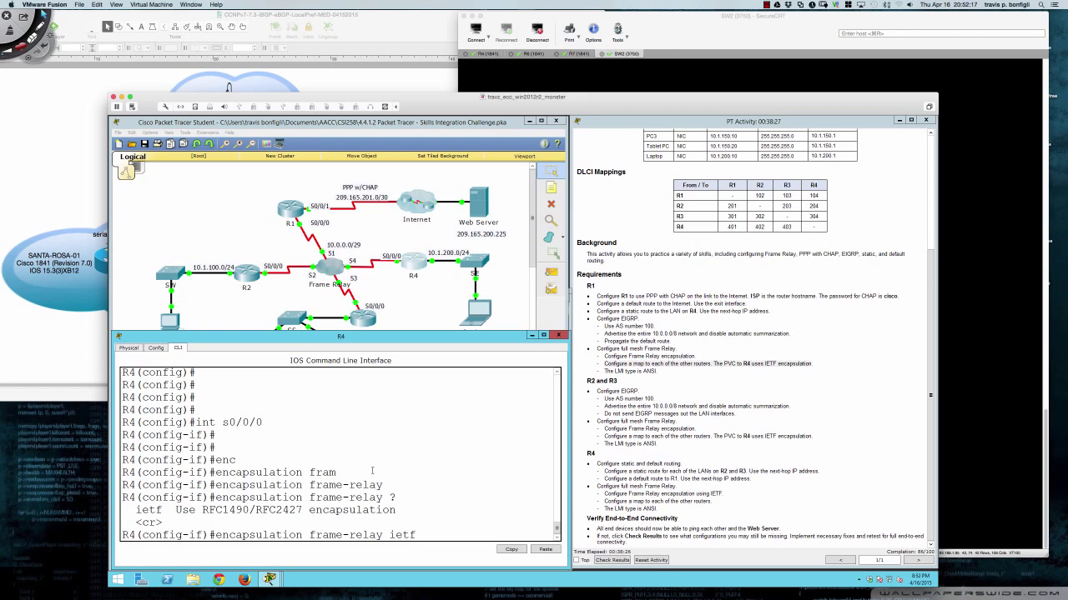
{"action": "key", "text": "Return"}
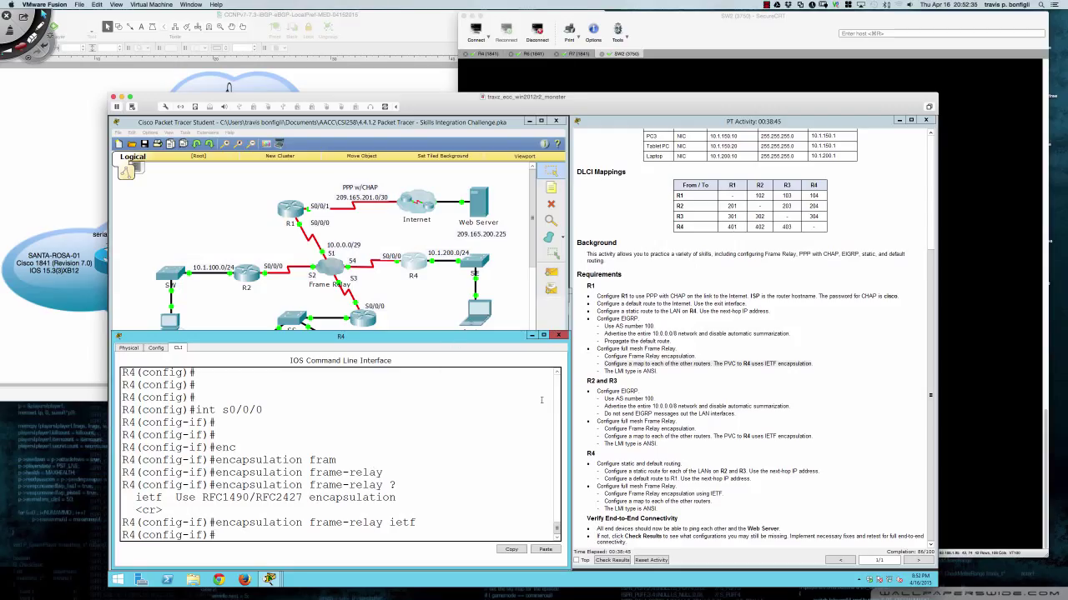
{"action": "type", "text": "fram"}
{"action": "key", "text": "Tab"}
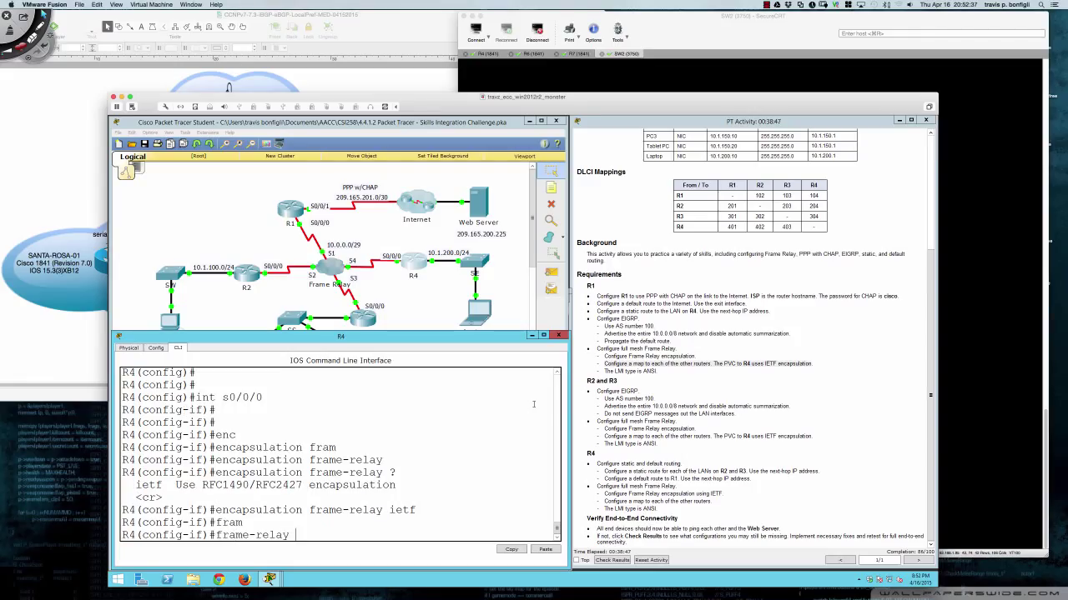
Map 10.0.0.1 to DLCI 401 with broadcast on R4's Serial0/0/0
{"action": "type", "text": "map ip 10.0.0.1 401 ?"}
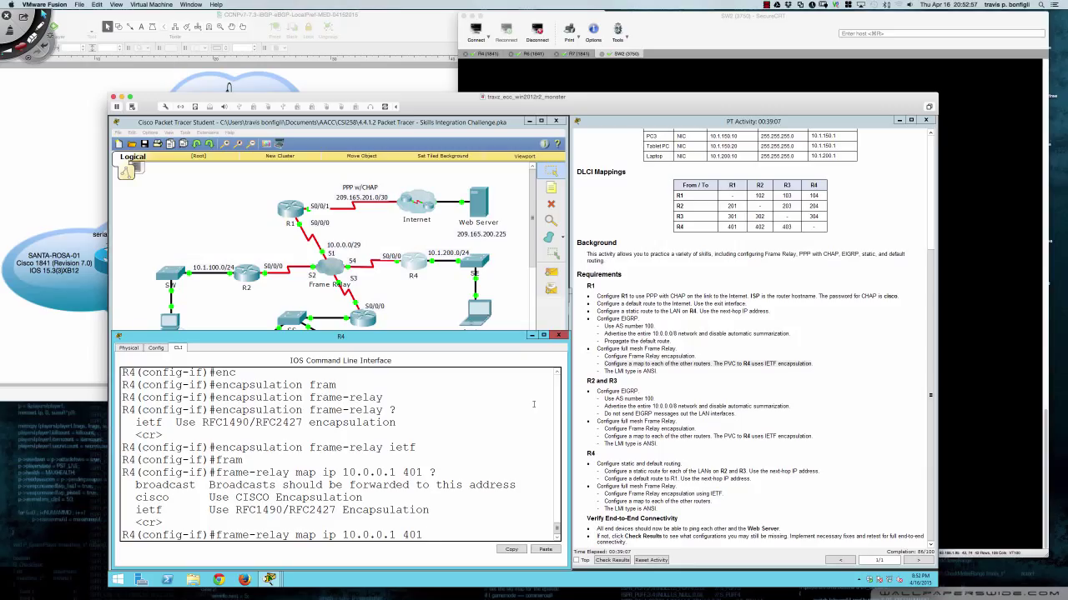
{"action": "type", "text": "bro"}
{"action": "type", "text": "a"}
{"action": "key", "text": "Tab"}
{"action": "key", "text": "Return"}
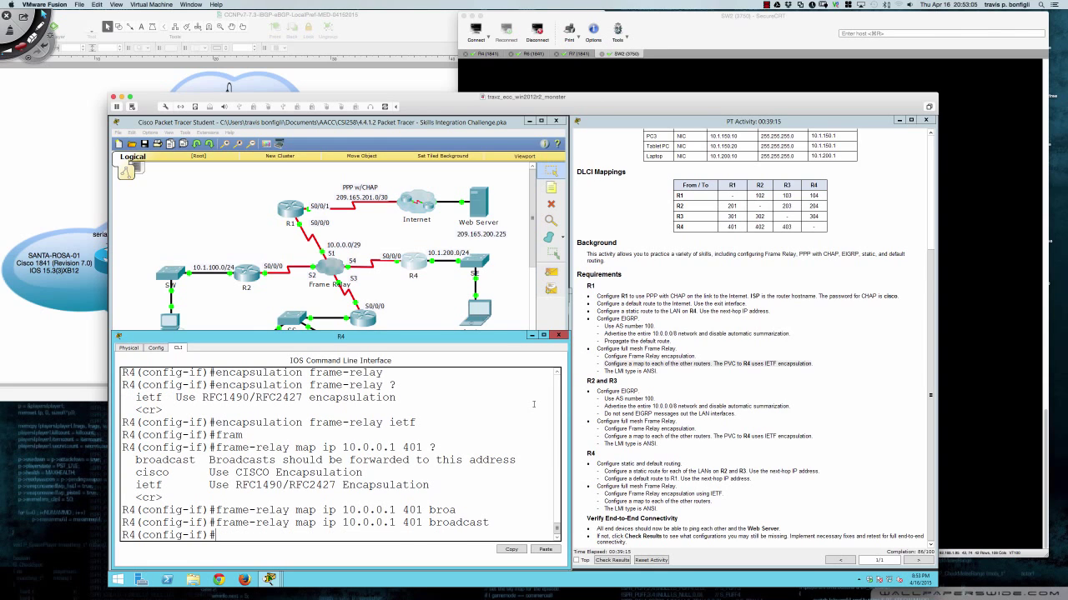
Add broadcast maps for 10.0.0.2 on DLCI 402 and 10.0.0.3 on DLCI 403
{"action": "key", "text": "Up"}
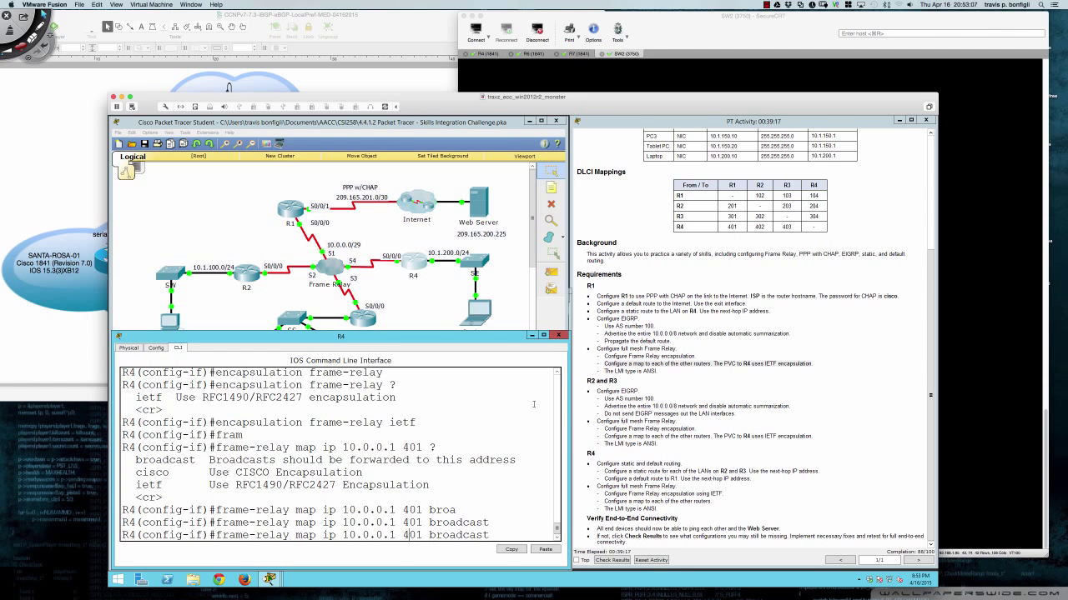
{"action": "key", "text": "BackSpace"}
{"action": "type", "text": "2"}
{"action": "key", "text": "BackSpace"}
{"action": "type", "text": "2"}
{"action": "key", "text": "Return"}
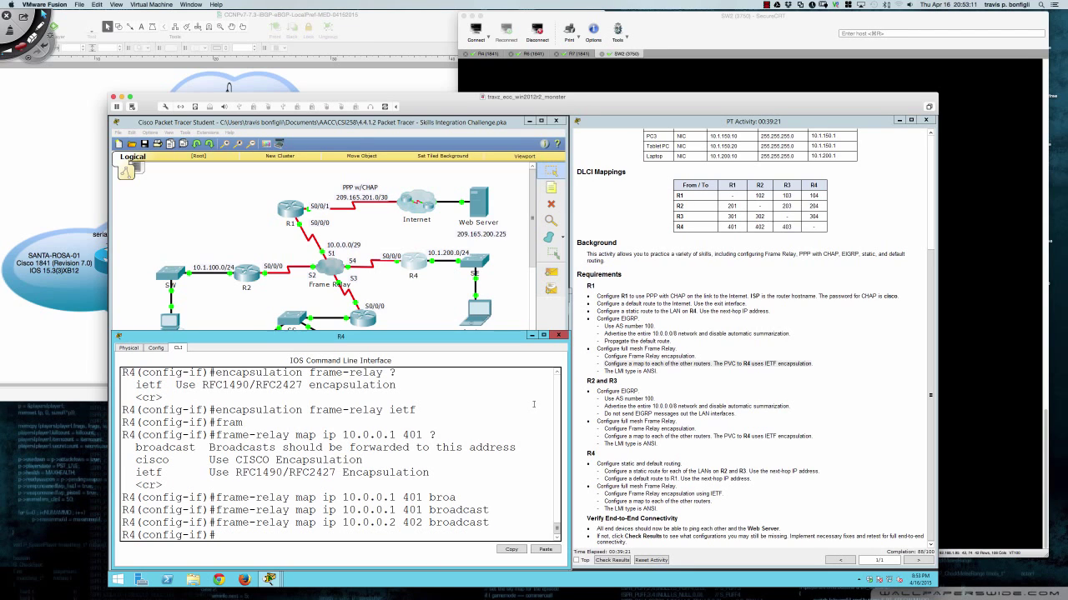
{"action": "key", "text": "Up"}
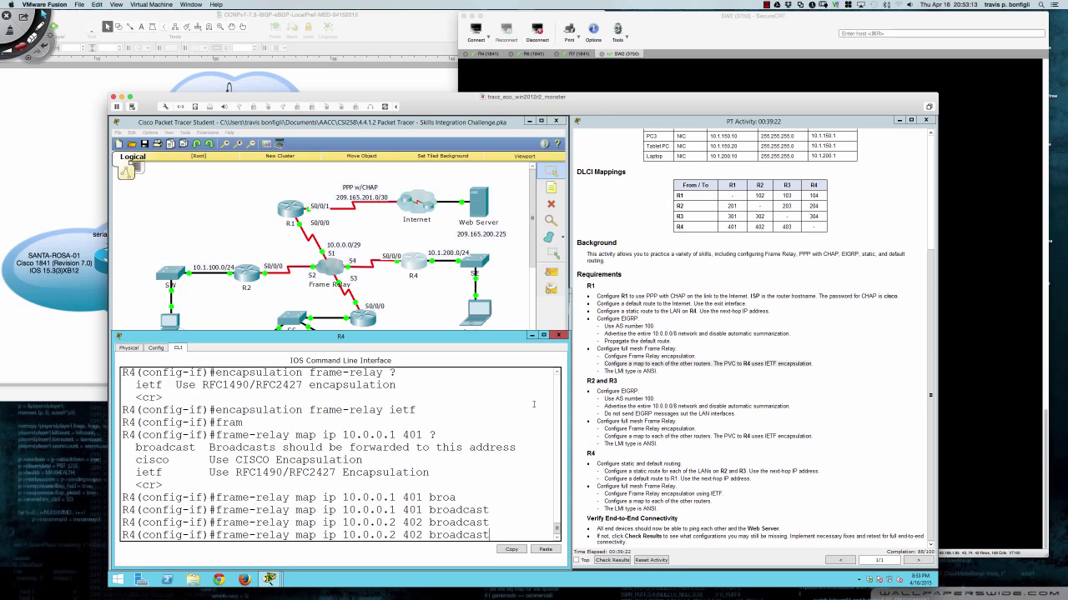
{"action": "key", "text": "BackSpace"}
{"action": "type", "text": "3"}
{"action": "key", "text": "Right"}
{"action": "key", "text": "Right"}
{"action": "key", "text": "Right"}
{"action": "key", "text": "Right"}
{"action": "key", "text": "BackSpace"}
{"action": "type", "text": "3"}
{"action": "key", "text": "Return"}
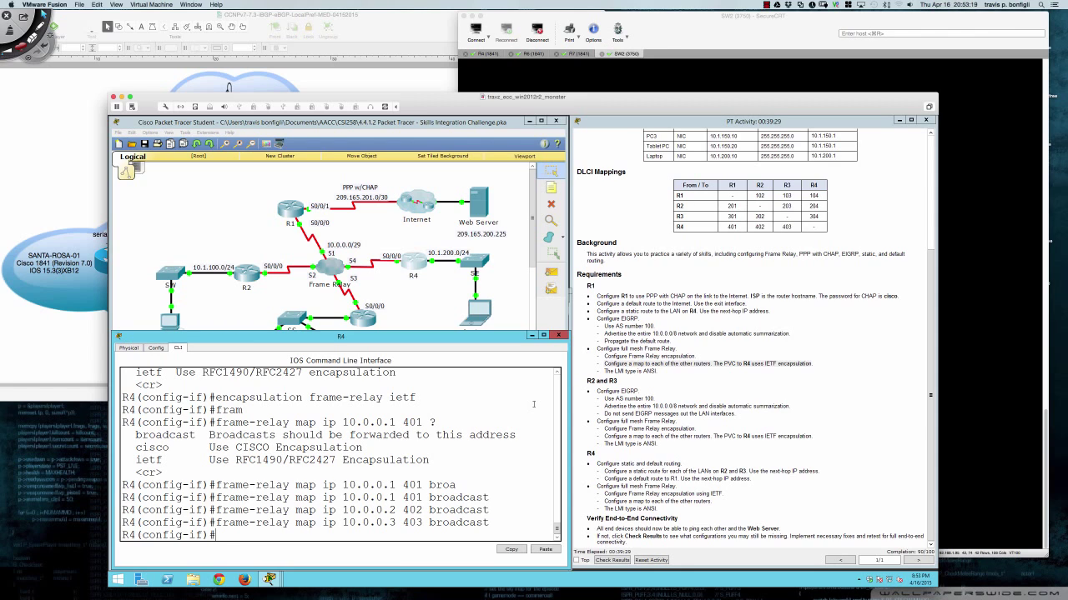
{"action": "key", "text": "Return"}
{"action": "key", "text": "Return"}
{"action": "key", "text": "Return"}
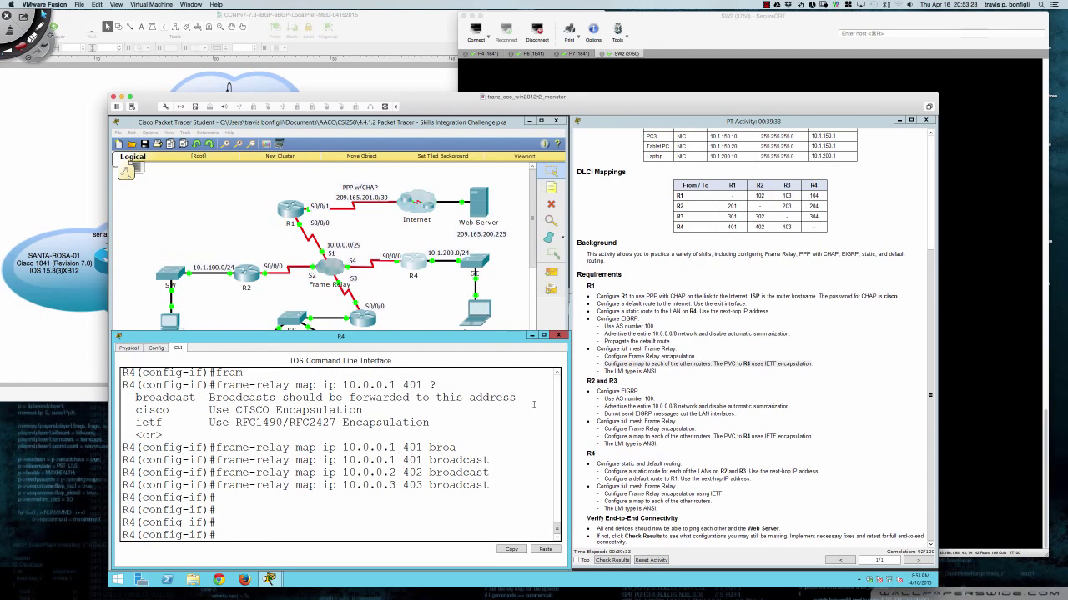
List R4's full running configuration, checking the static routes and broadcast Frame Relay maps
{"action": "type", "text": "do sh run"}
{"action": "key", "text": "Return"}
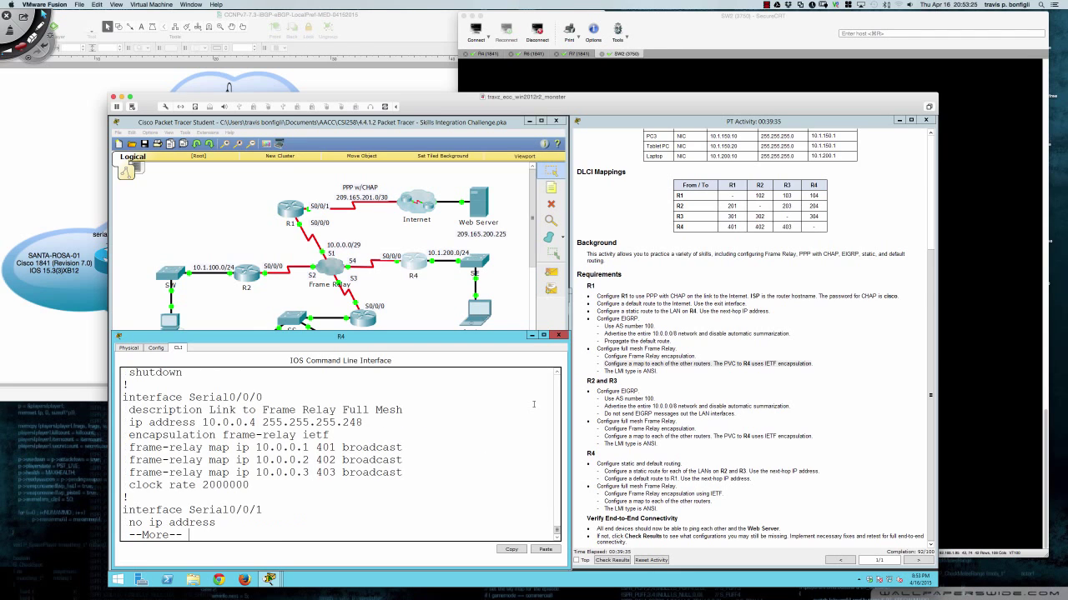
{"action": "key", "text": "Return"}
{"action": "key", "text": "Return"}
{"action": "key", "text": "Return"}
{"action": "key", "text": "Return"}
{"action": "key", "text": "Return"}
{"action": "key", "text": "Return"}
{"action": "key", "text": "Return"}
{"action": "key", "text": "Return"}
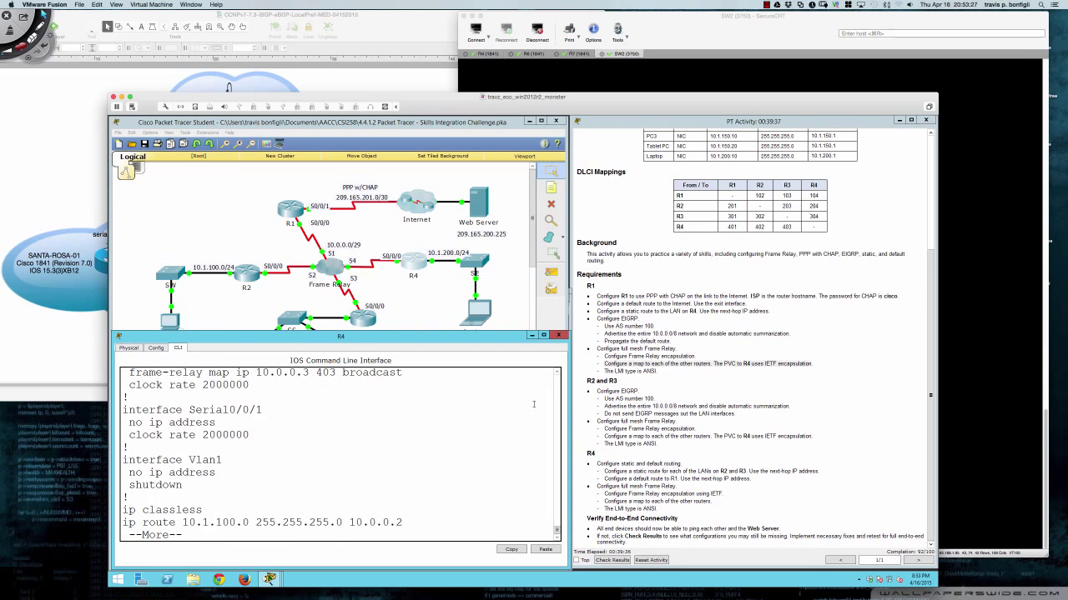
{"action": "key", "text": "Return"}
{"action": "key", "text": "Return"}
{"action": "key", "text": "Return"}
{"action": "key", "text": "Return"}
{"action": "key", "text": "Return"}
{"action": "key", "text": "Return"}
{"action": "key", "text": "Return"}
{"action": "key", "text": "Return"}
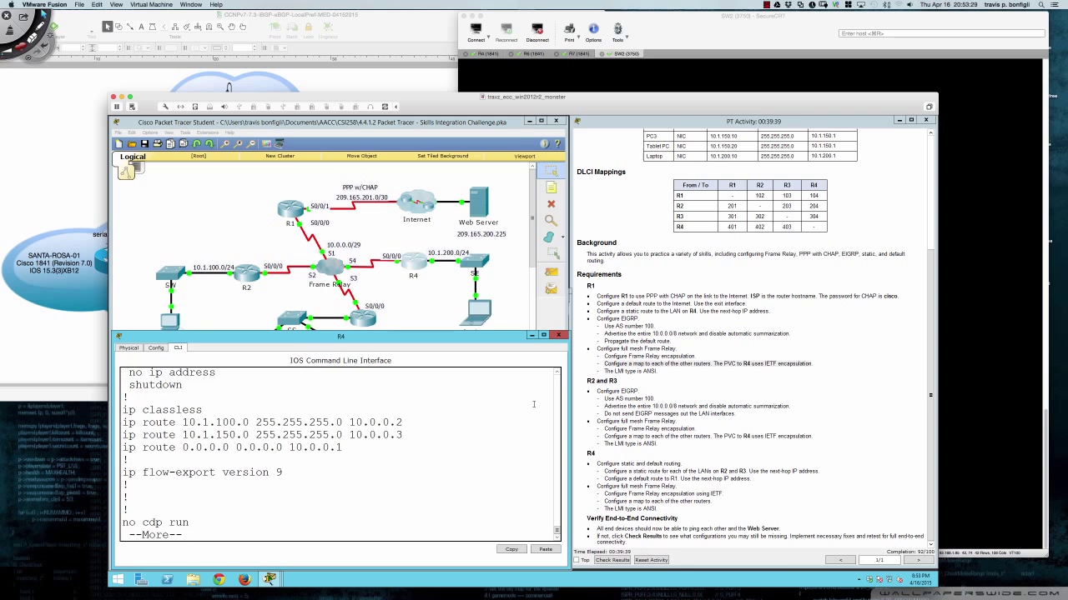
{"action": "key", "text": "Return"}
{"action": "key", "text": "Return"}
{"action": "key", "text": "Return"}
{"action": "key", "text": "Return"}
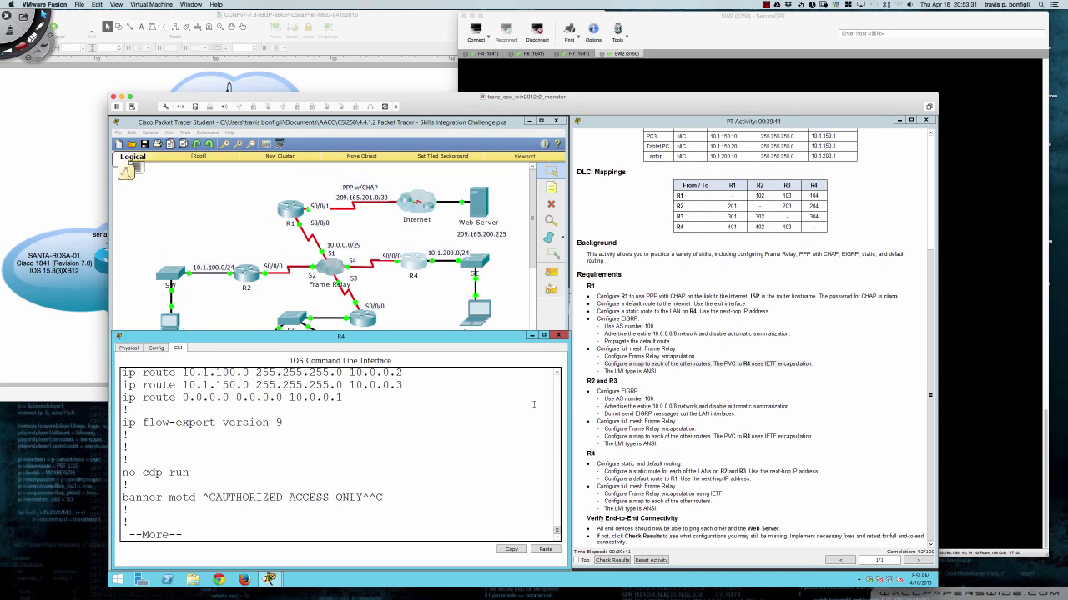
{"action": "scroll", "coordinate": [481, 423], "scroll_direction": "up", "scroll_amount": 4}
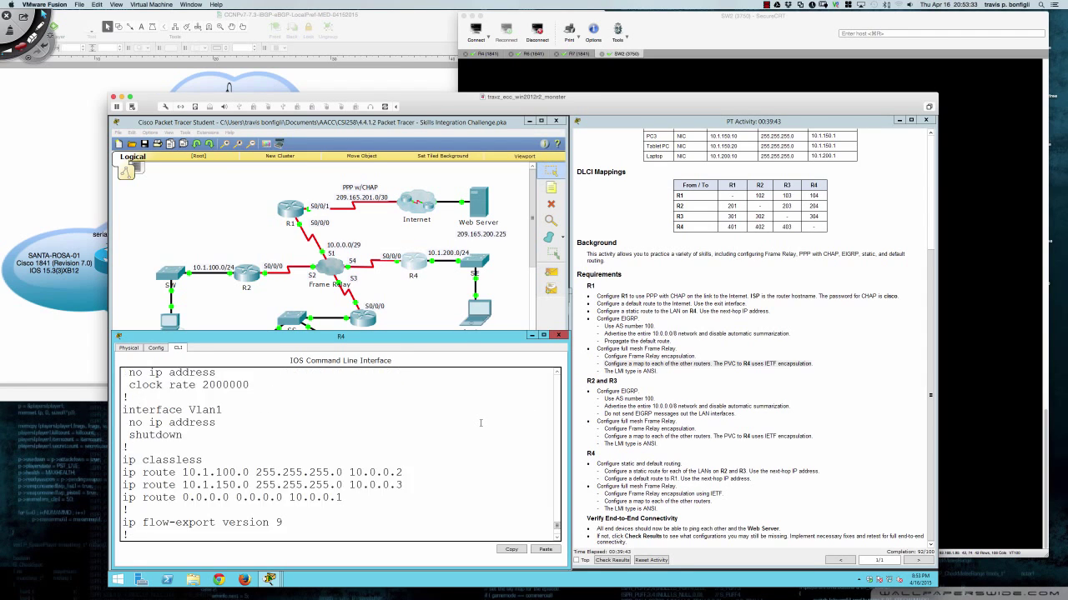
{"action": "scroll", "coordinate": [481, 423], "scroll_direction": "up", "scroll_amount": 3}
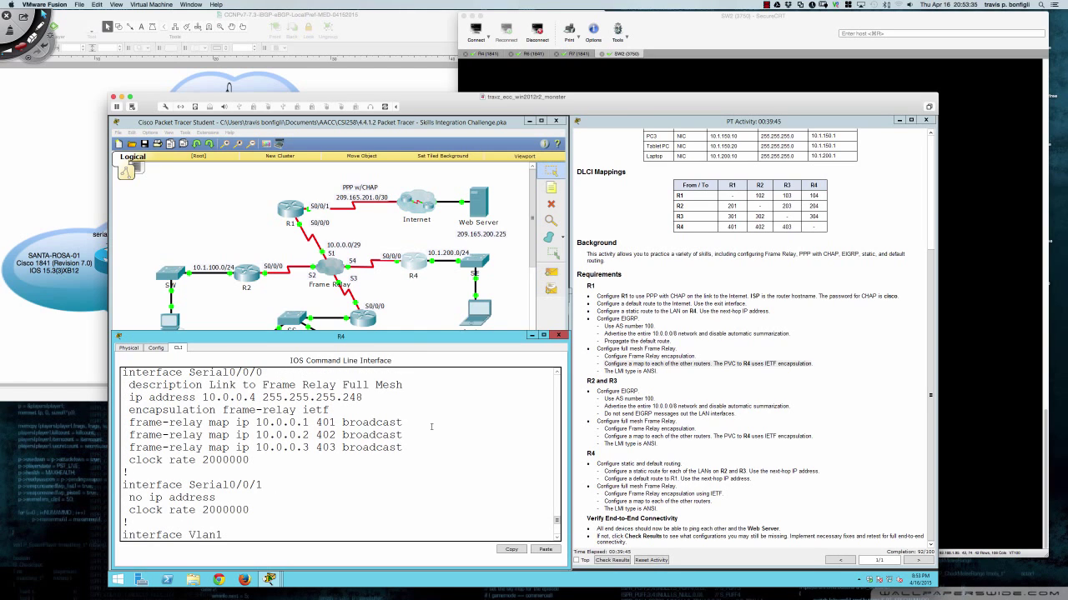
{"action": "double_click", "coordinate": [380, 423]}
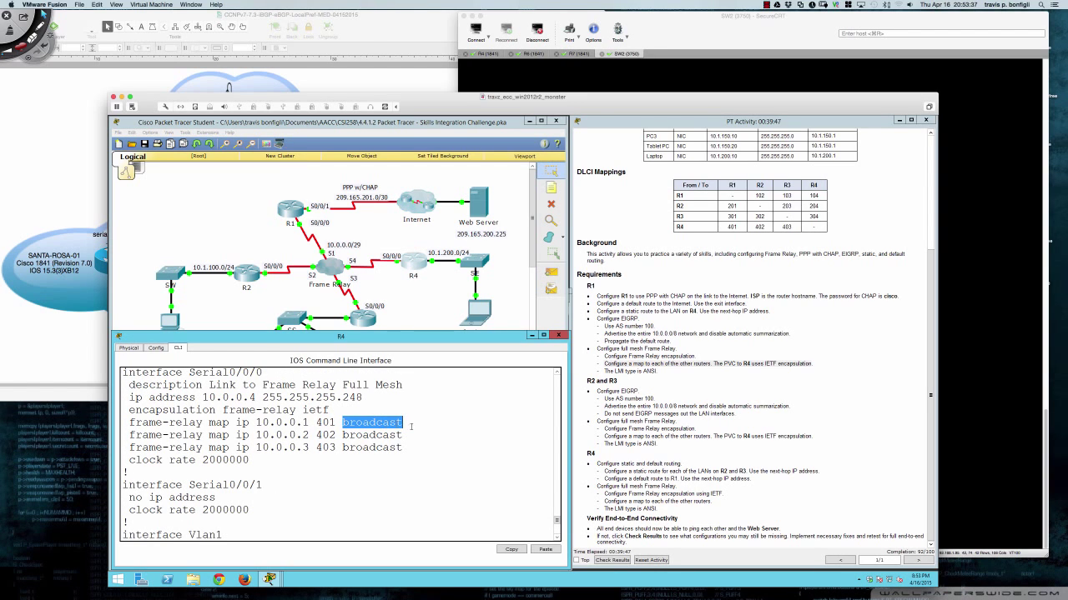
{"action": "left_click", "coordinate": [416, 435]}
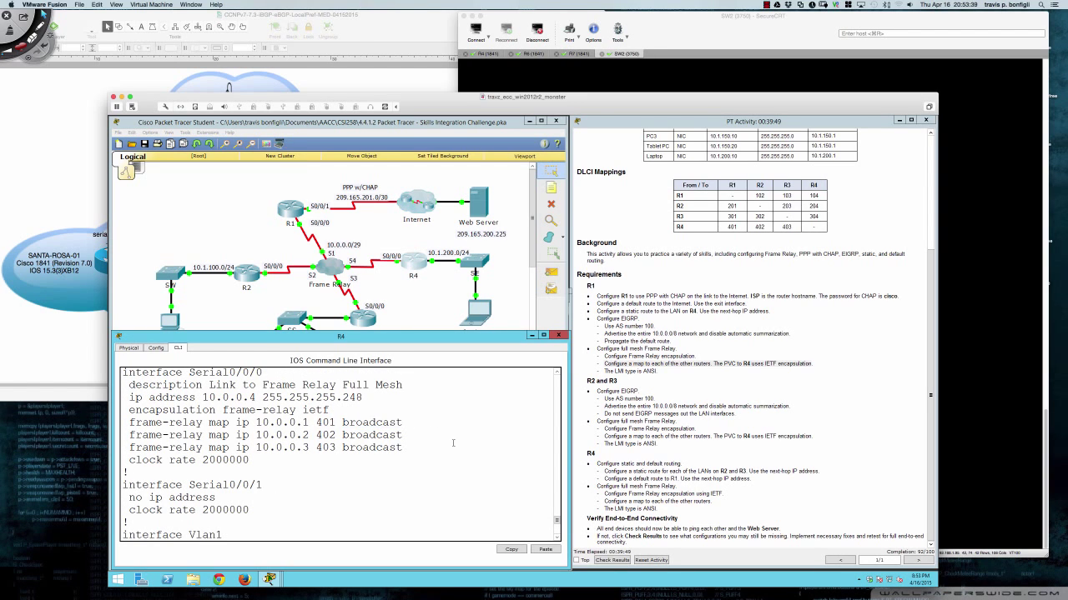
{"action": "scroll", "coordinate": [453, 443], "scroll_direction": "down", "scroll_amount": 6}
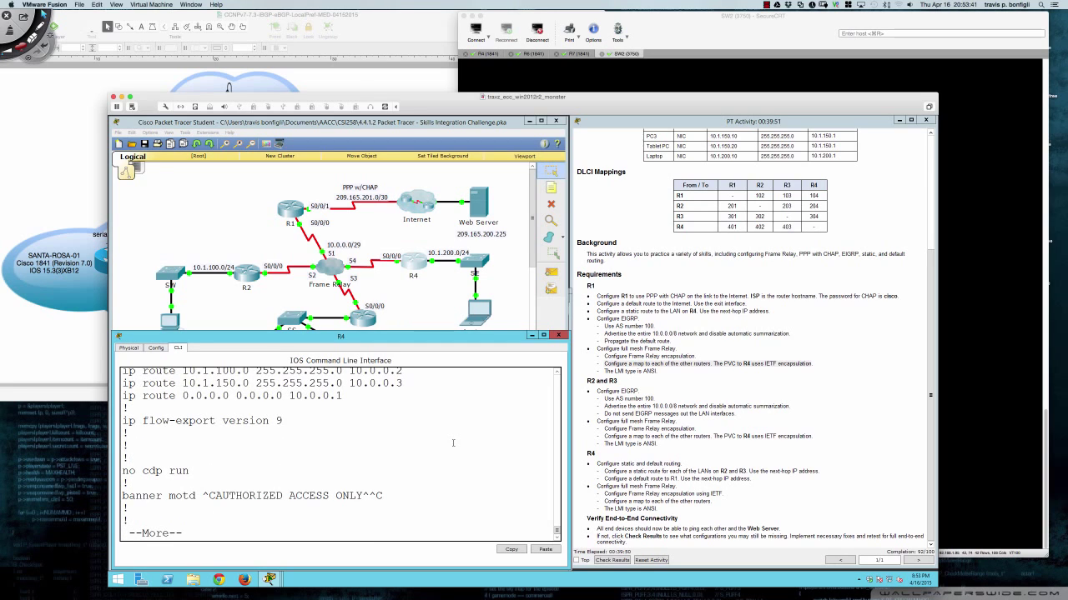
{"action": "key", "text": "space"}
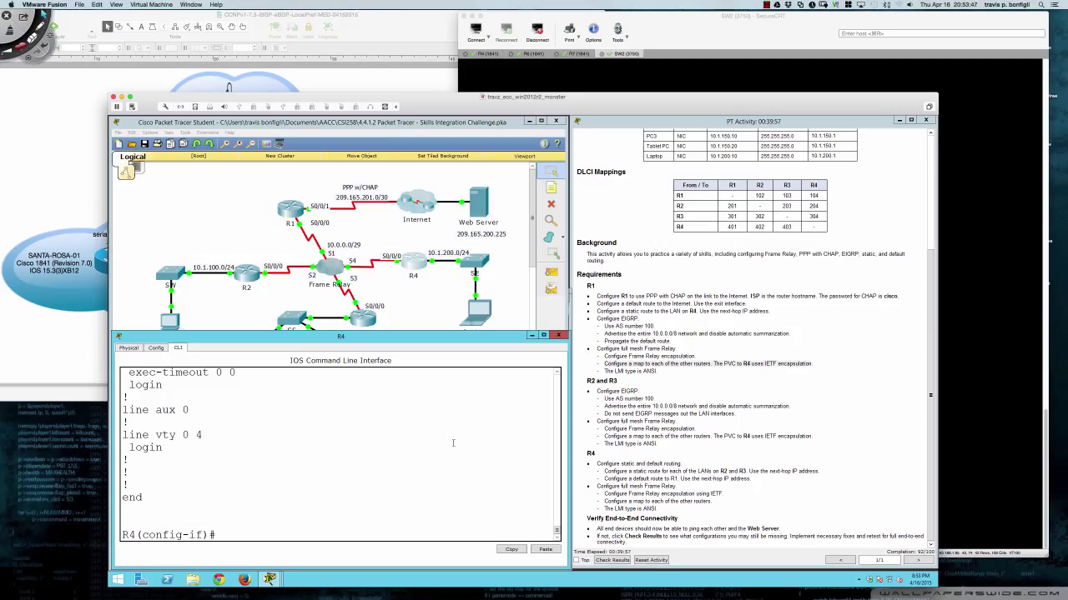
{"action": "key", "text": "Return"}
{"action": "key", "text": "Return"}
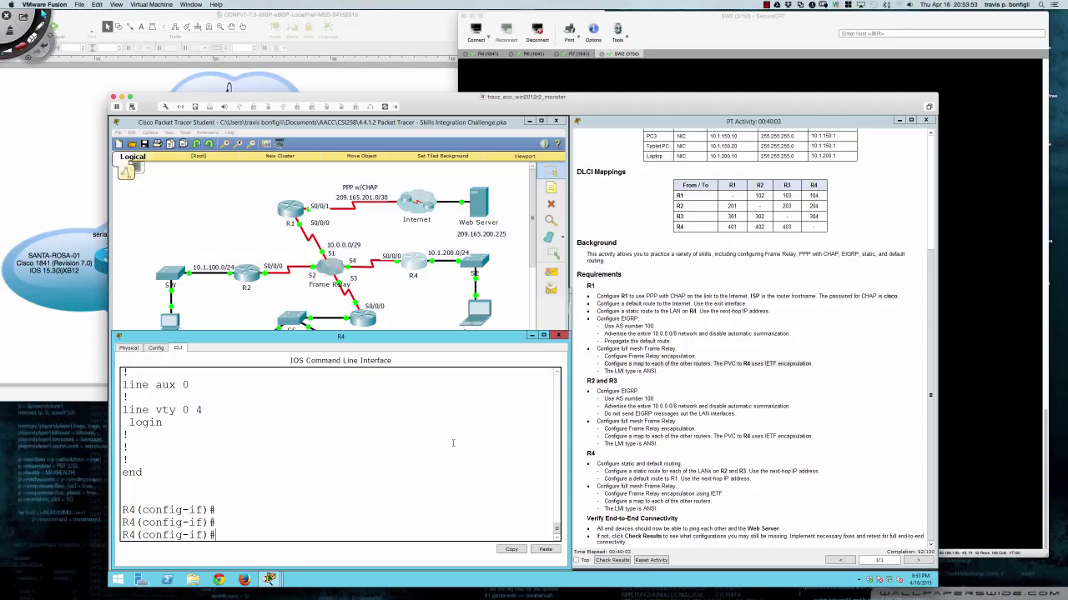
Set R4's Frame Relay LMI type to ANSI on Serial0/0/0
{"action": "type", "text": "fram"}
{"action": "key", "text": "Tab"}
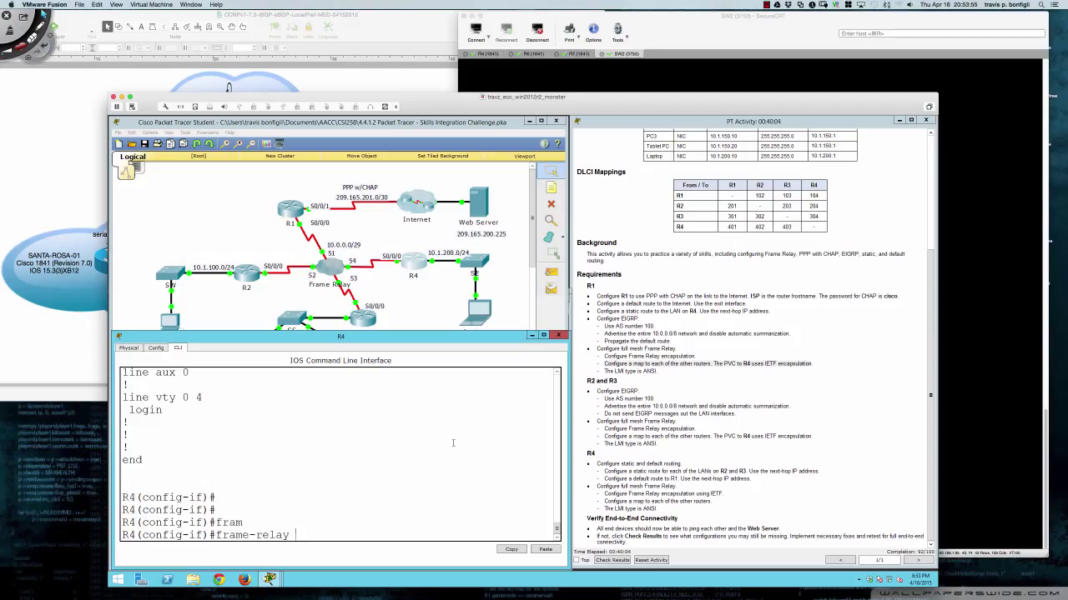
{"action": "type", "text": "lm"}
{"action": "key", "text": "Tab"}
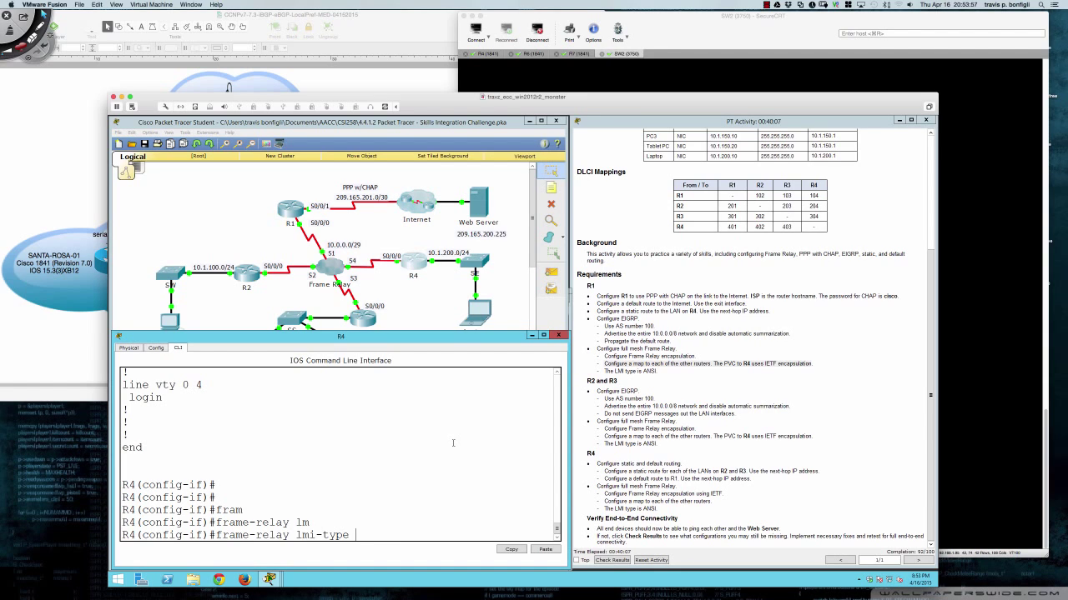
{"action": "type", "text": "ansi"}
{"action": "key", "text": "Return"}
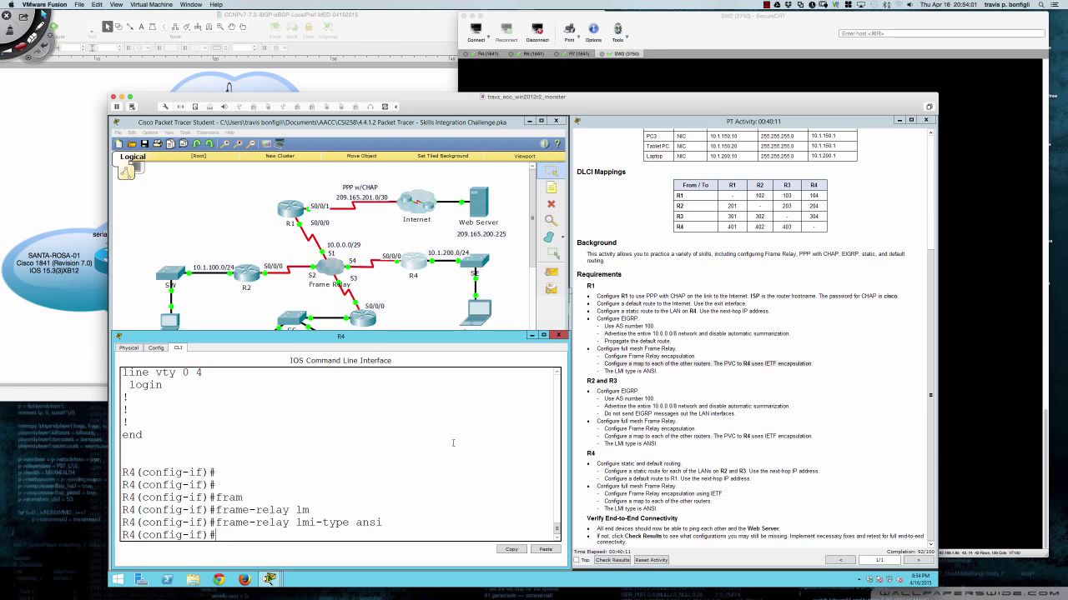
{"action": "key", "text": "Return"}
{"action": "key", "text": "Return"}
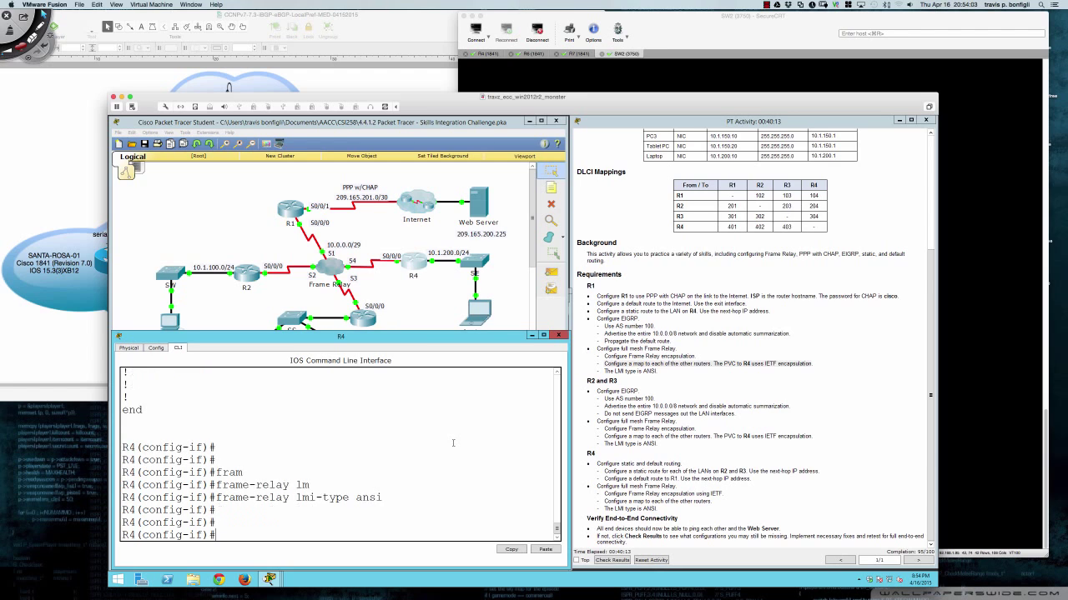
Exit configuration mode and save R4's running configuration with 'wri mem'
{"action": "type", "text": "end"}
{"action": "key", "text": "Return"}
{"action": "key", "text": "Return"}
{"action": "key", "text": "Return"}
{"action": "key", "text": "Return"}
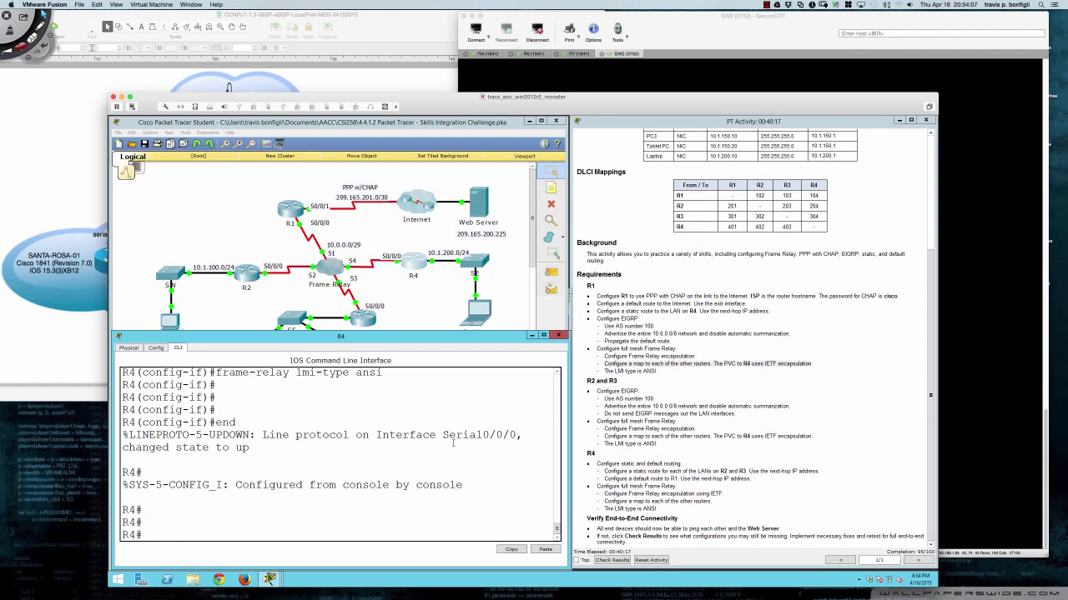
{"action": "type", "text": "wri mem"}
{"action": "key", "text": "Return"}
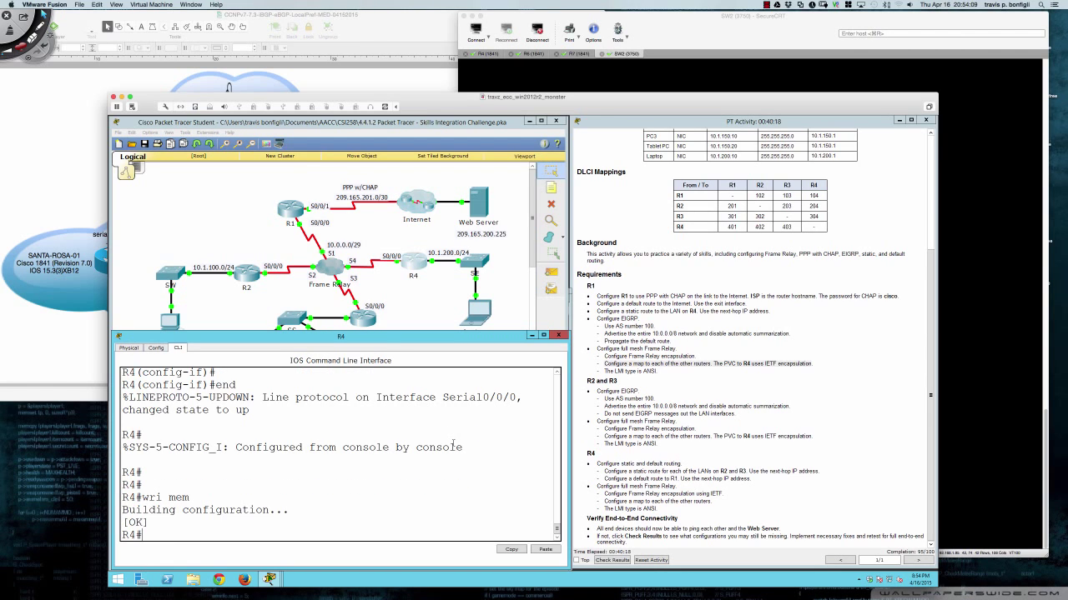
{"action": "key", "text": "Return"}
{"action": "key", "text": "Return"}
{"action": "key", "text": "Return"}
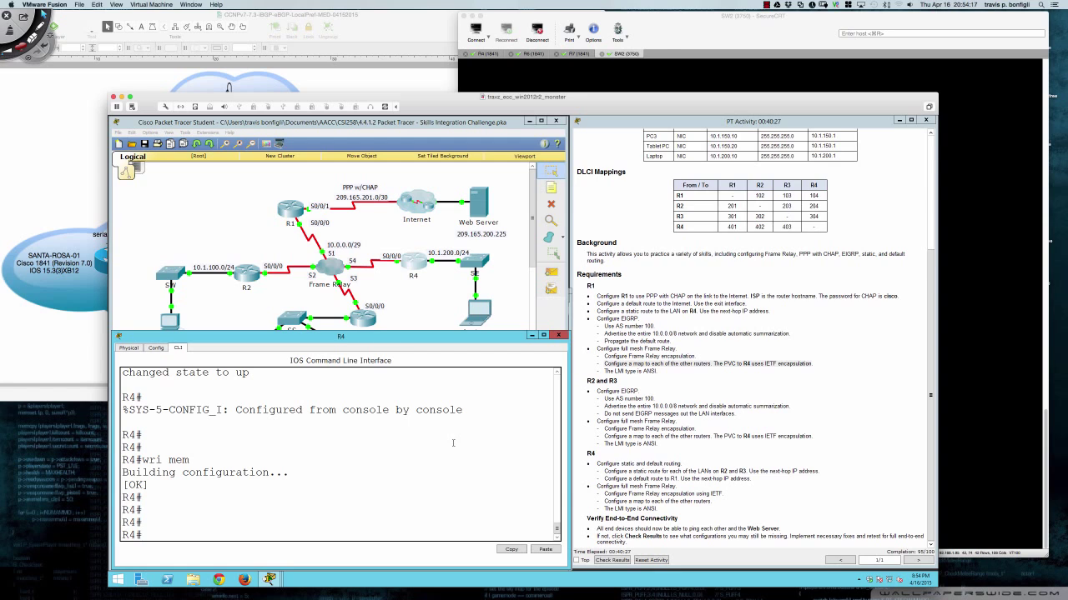
On R1, run 'sh run' and page through the Serial0/0/0 and Serial0/0/1 sections
{"action": "left_click", "coordinate": [287, 213]}
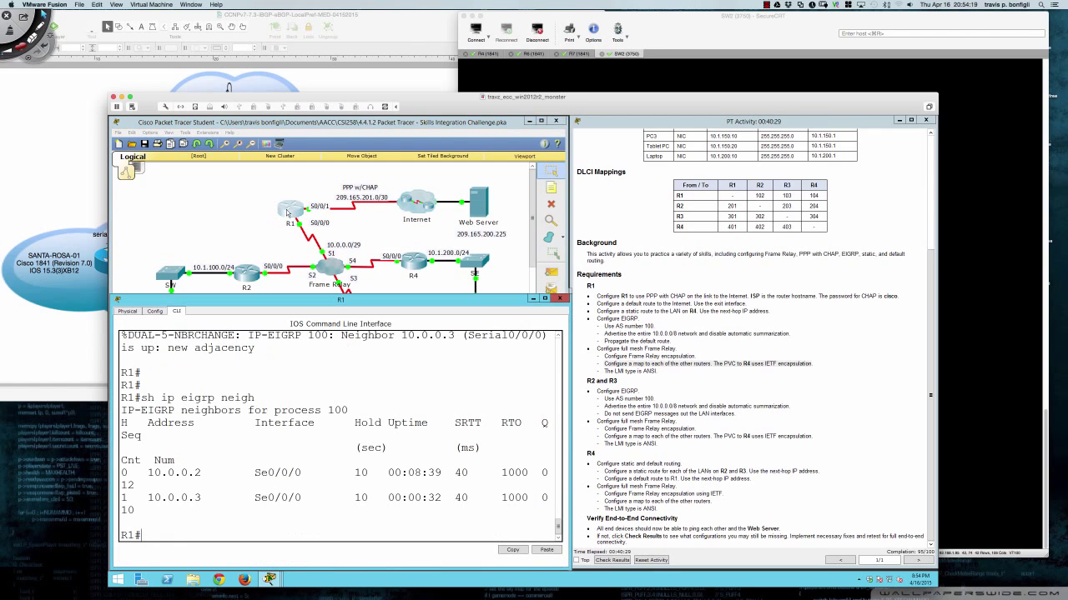
{"action": "type", "text": "do sh run"}
{"action": "key", "text": "Return"}
{"action": "type", "text": "sh run"}
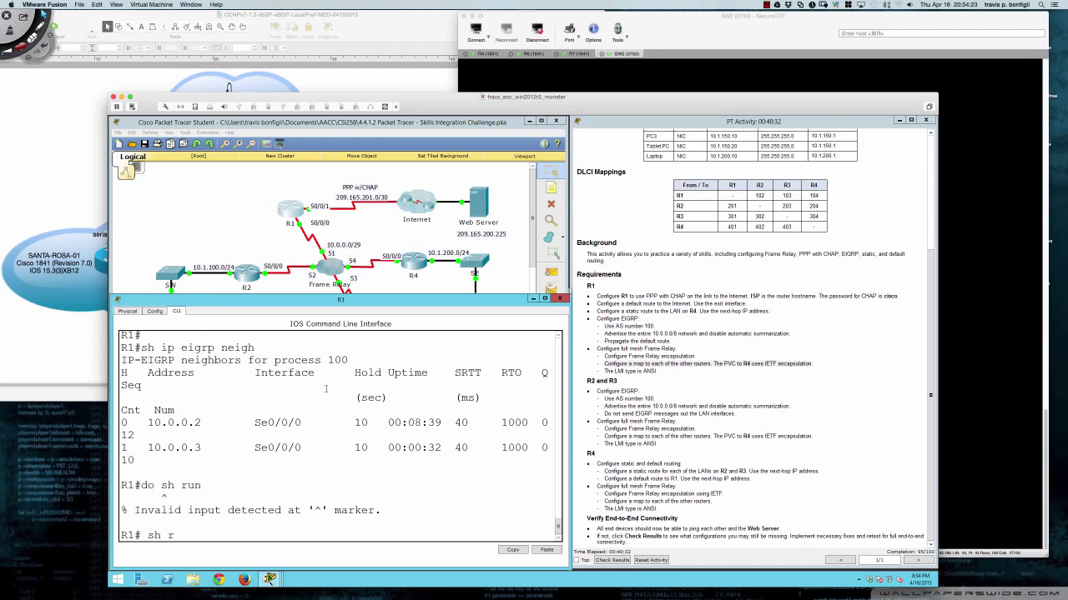
{"action": "key", "text": "Return"}
{"action": "key", "text": "space"}
{"action": "key", "text": "space"}
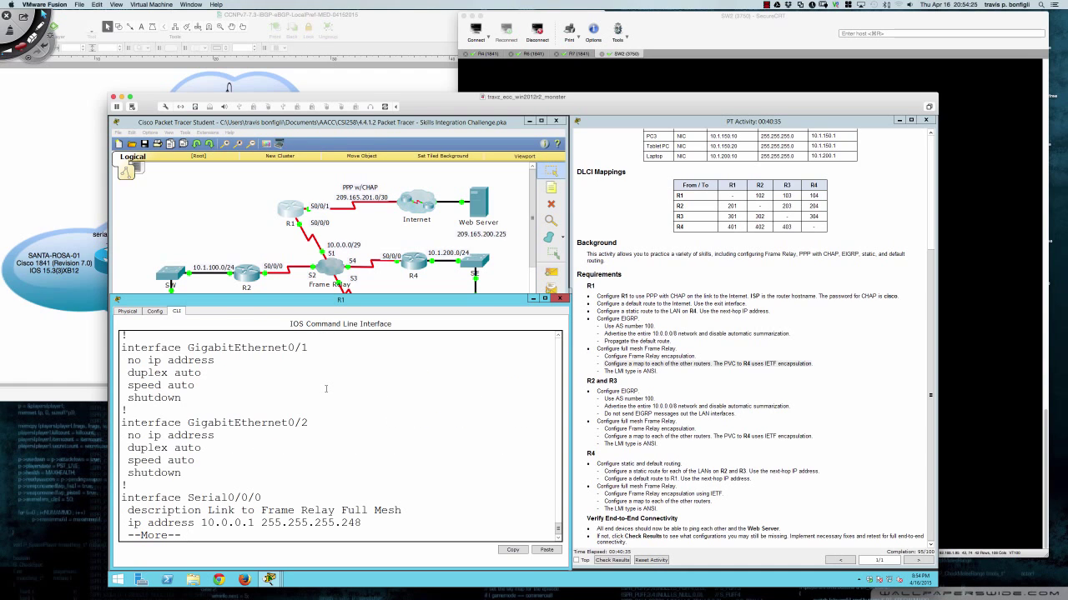
{"action": "key", "text": "Return"}
{"action": "key", "text": "Return"}
{"action": "key", "text": "Return"}
{"action": "key", "text": "Return"}
{"action": "key", "text": "Return"}
{"action": "key", "text": "Return"}
{"action": "key", "text": "Return"}
{"action": "key", "text": "Return"}
{"action": "key", "text": "Return"}
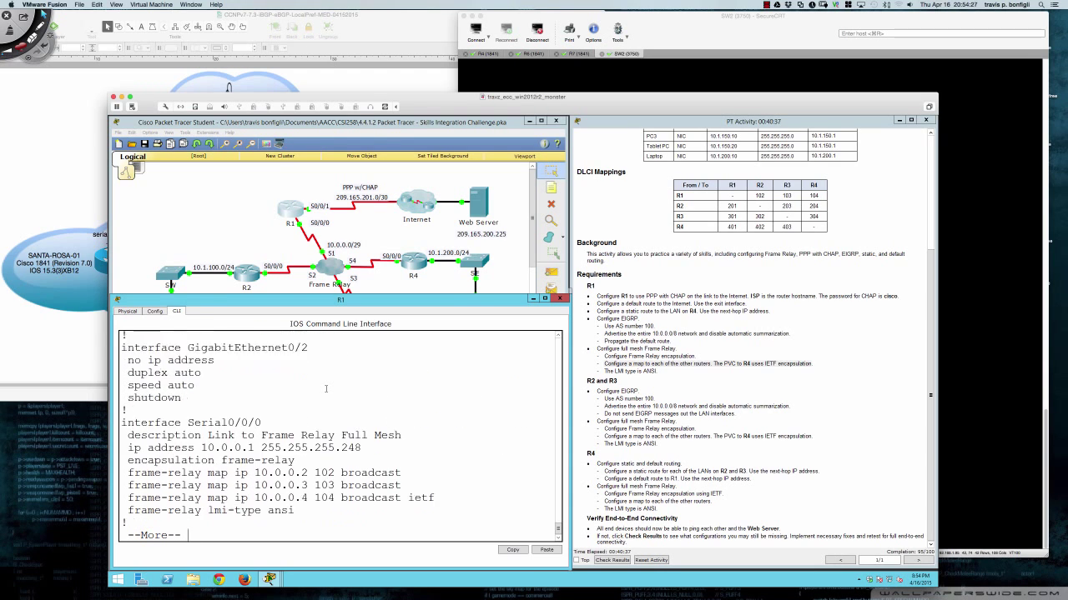
{"action": "key", "text": "Return"}
{"action": "key", "text": "Return"}
{"action": "key", "text": "Return"}
{"action": "key", "text": "Return"}
{"action": "key", "text": "q"}
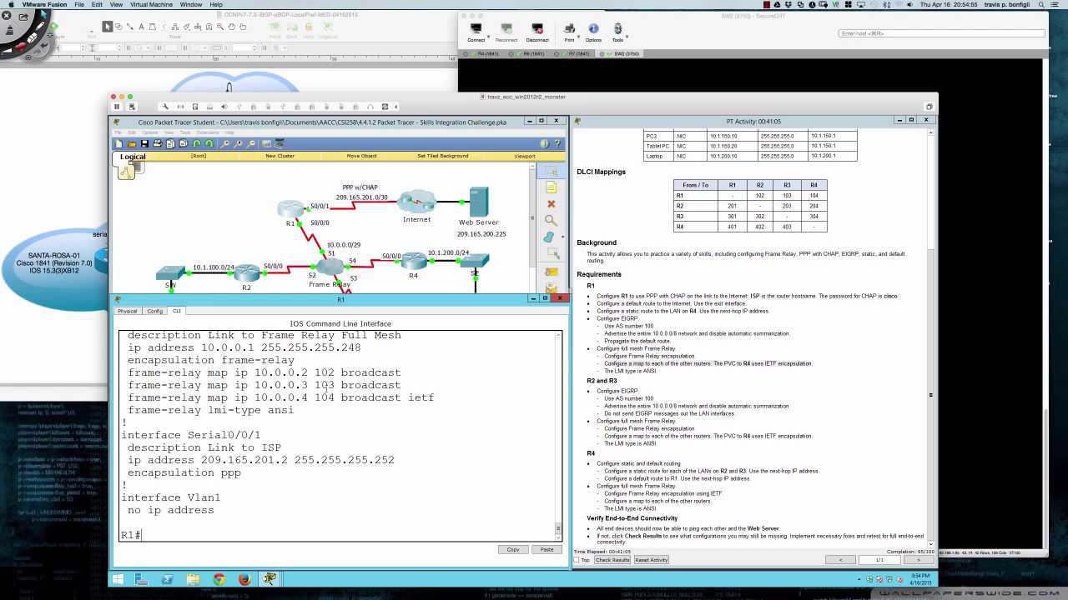
Enter global configuration on R1 and select interface Serial0/0/1
{"action": "type", "text": "conf t"}
{"action": "key", "text": "Return"}
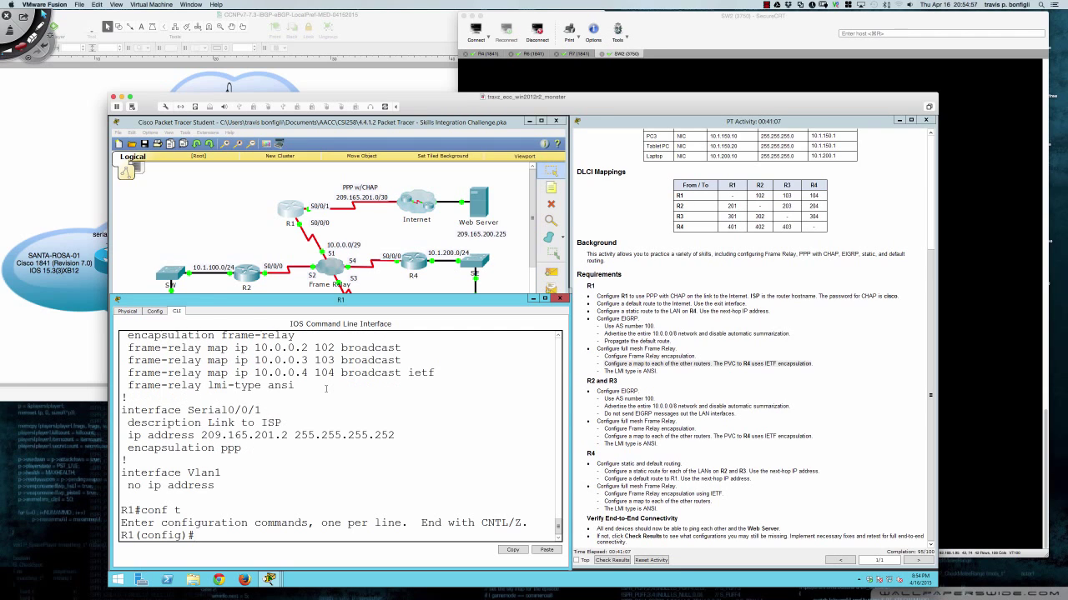
{"action": "type", "text": "int s0/0/1"}
{"action": "key", "text": "Return"}
Apply 'ppp authentication chap' on Serial0/0/1 and wait for its line protocol to come up
{"action": "type", "text": "enc"}
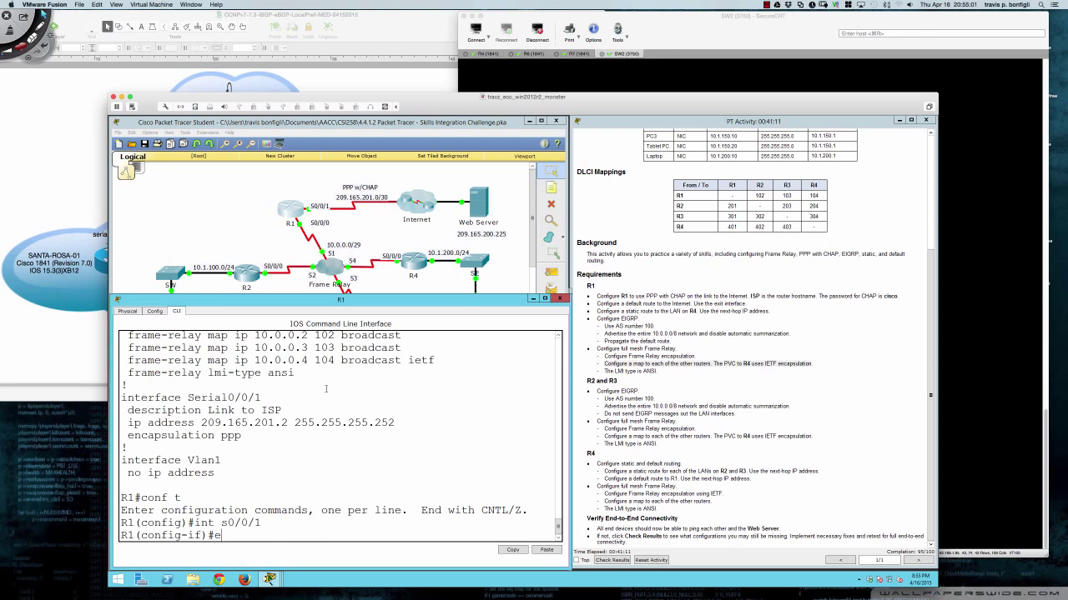
{"action": "key", "text": "Tab"}
{"action": "key", "text": "BackSpace"}
{"action": "key", "text": "BackSpace"}
{"action": "key", "text": "BackSpace"}
{"action": "key", "text": "BackSpace"}
{"action": "key", "text": "BackSpace"}
{"action": "key", "text": "BackSpace"}
{"action": "key", "text": "BackSpace"}
{"action": "key", "text": "BackSpace"}
{"action": "key", "text": "BackSpace"}
{"action": "key", "text": "BackSpace"}
{"action": "key", "text": "BackSpace"}
{"action": "key", "text": "BackSpace"}
{"action": "key", "text": "BackSpace"}
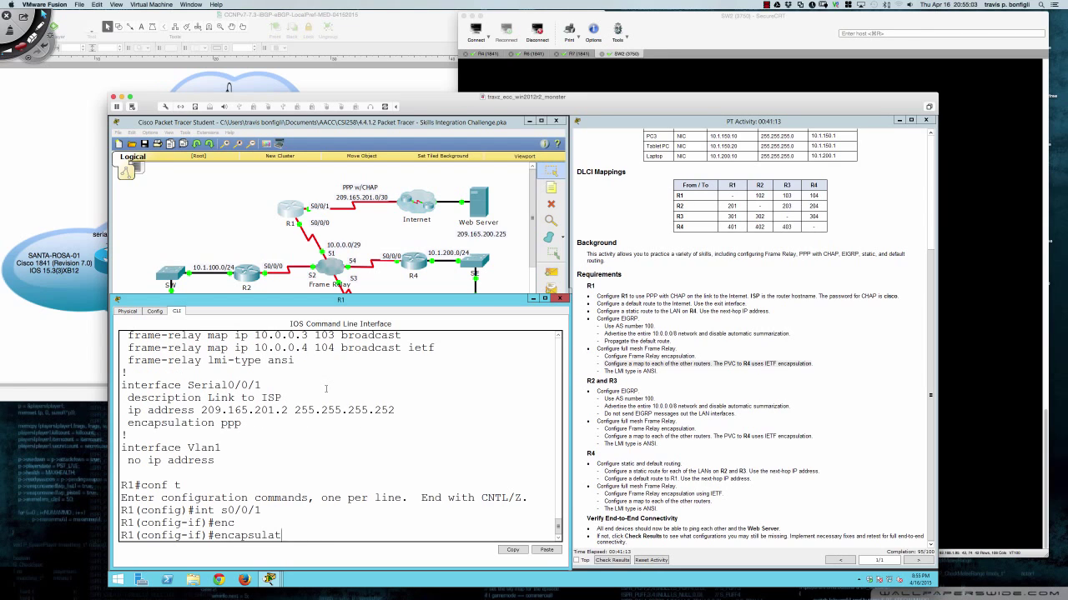
{"action": "type", "text": "ppp auth"}
{"action": "key", "text": "Tab"}
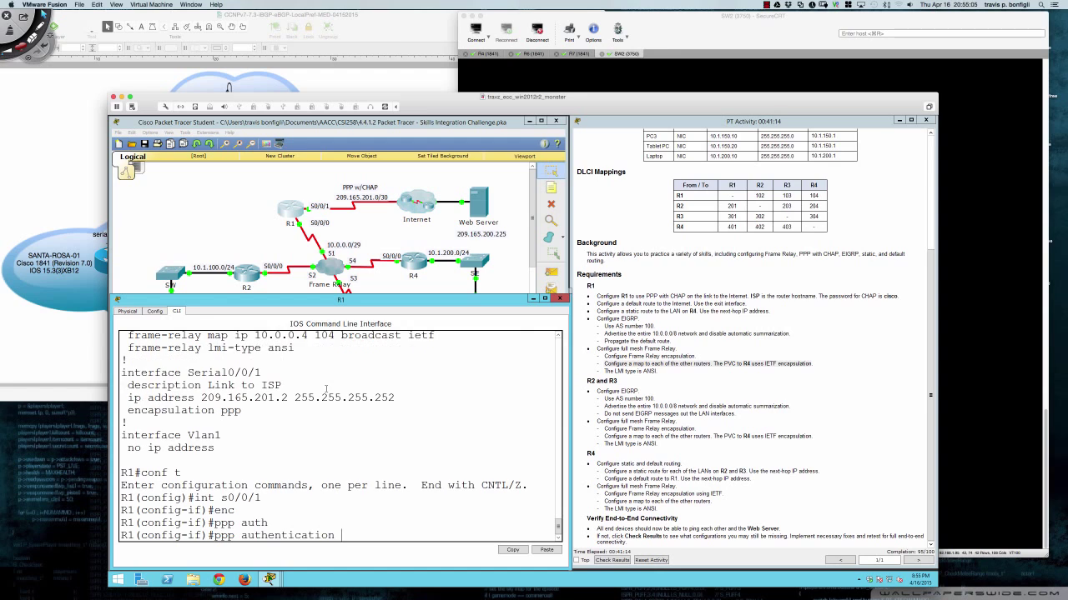
{"action": "type", "text": "chap"}
{"action": "key", "text": "Return"}
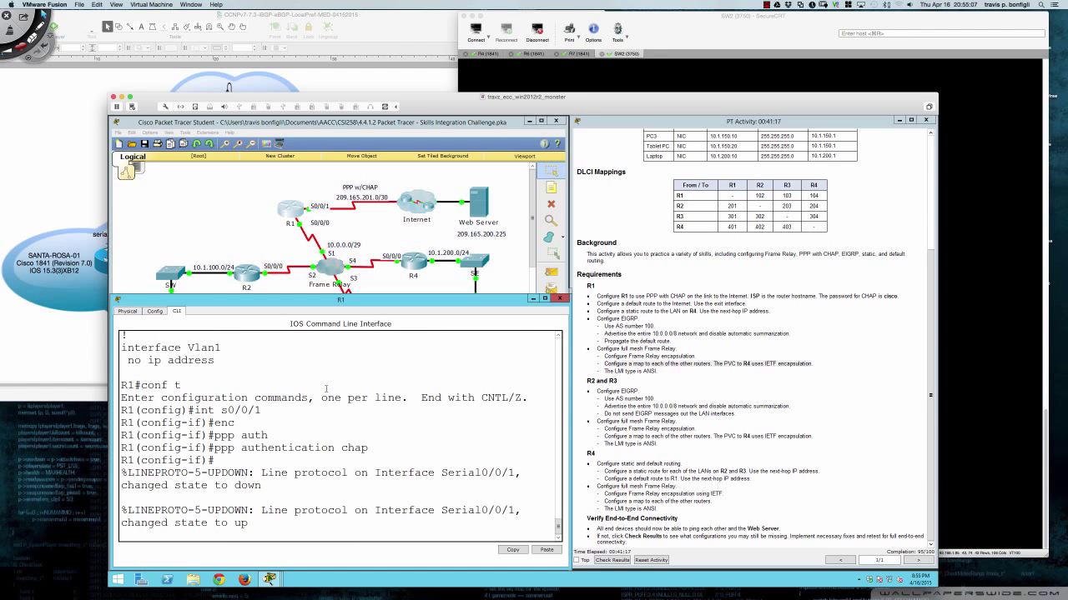
{"action": "key", "text": "Return"}
{"action": "key", "text": "Return"}
{"action": "key", "text": "Return"}
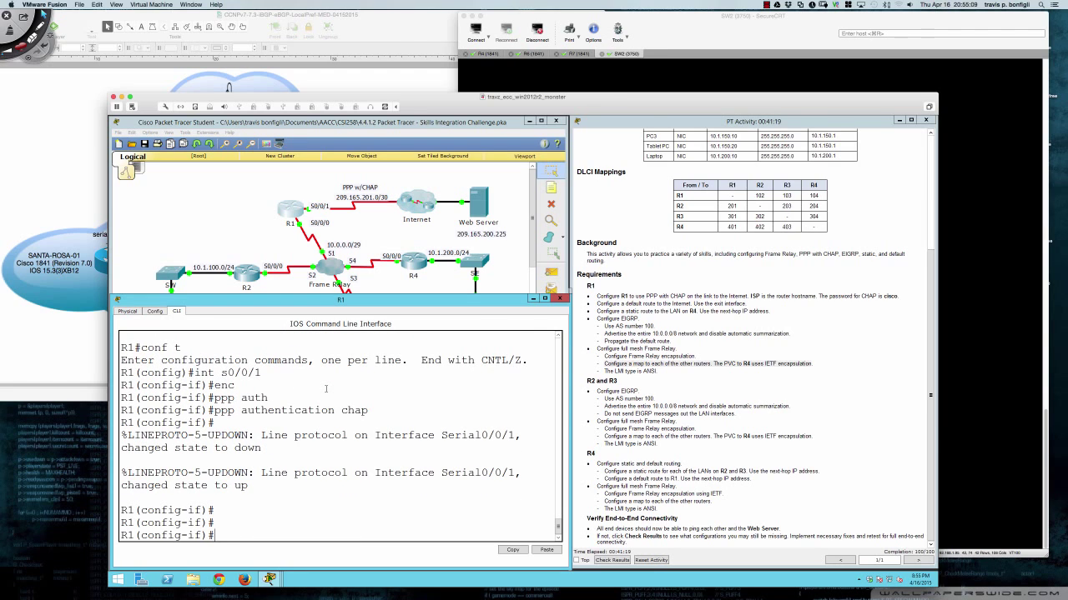
{"action": "key", "text": "Return"}
{"action": "key", "text": "Return"}
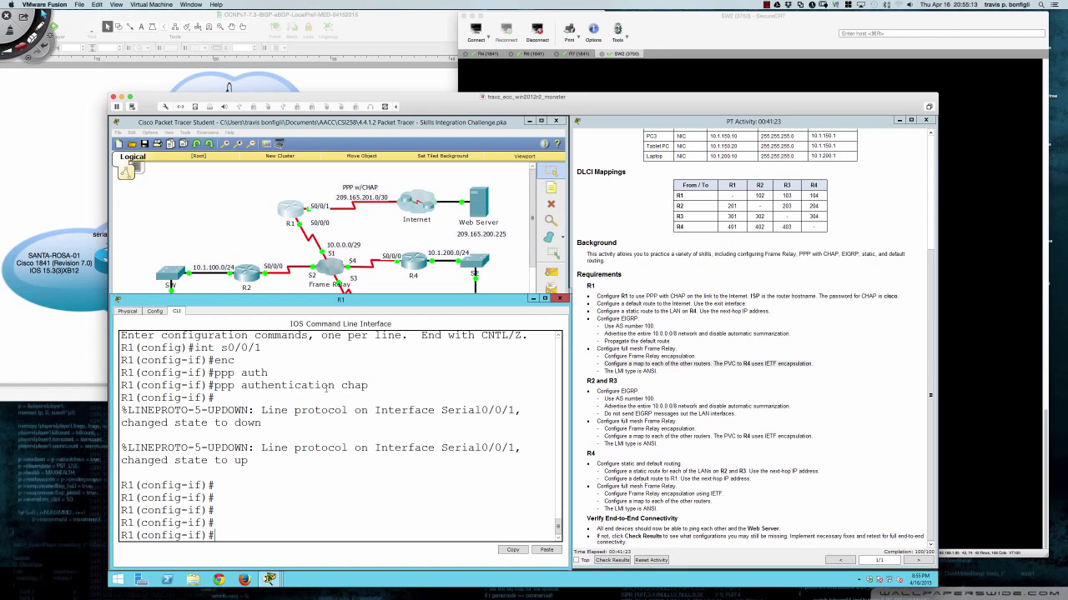
{"action": "key", "text": "Return"}
{"action": "key", "text": "Return"}
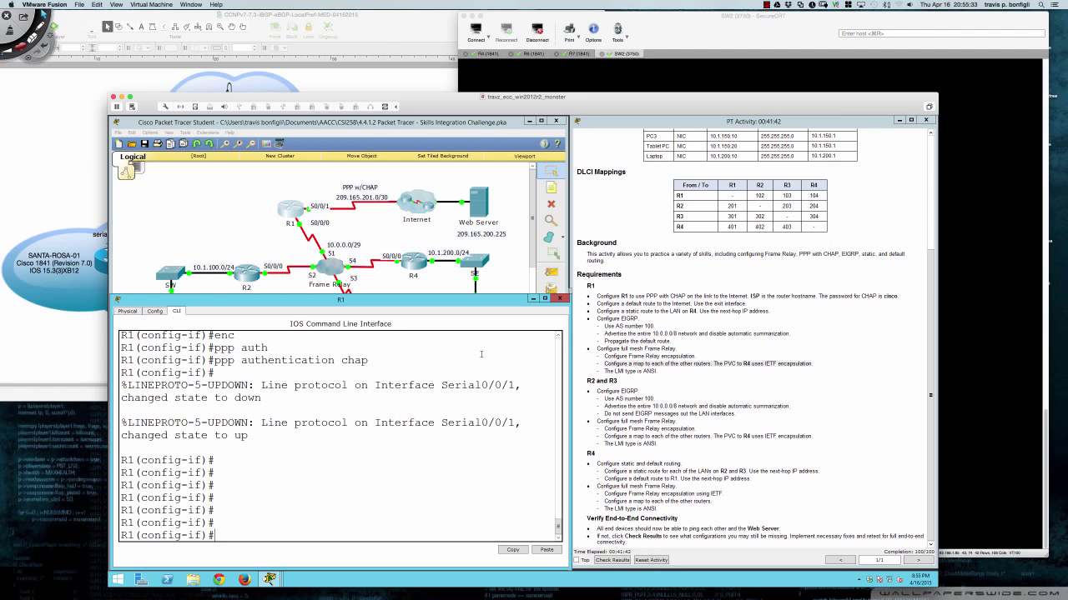
Close R1's device window and scroll the activity instructions up to the Addressing Table
{"action": "left_click", "coordinate": [507, 286]}
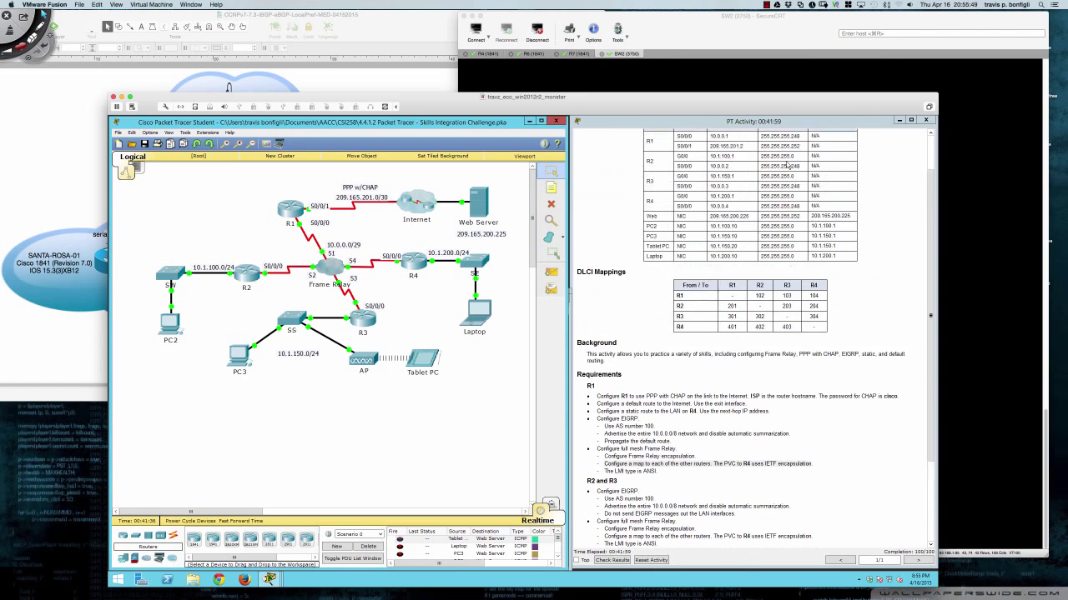
{"action": "scroll", "coordinate": [787, 160], "scroll_direction": "up", "scroll_amount": 4}
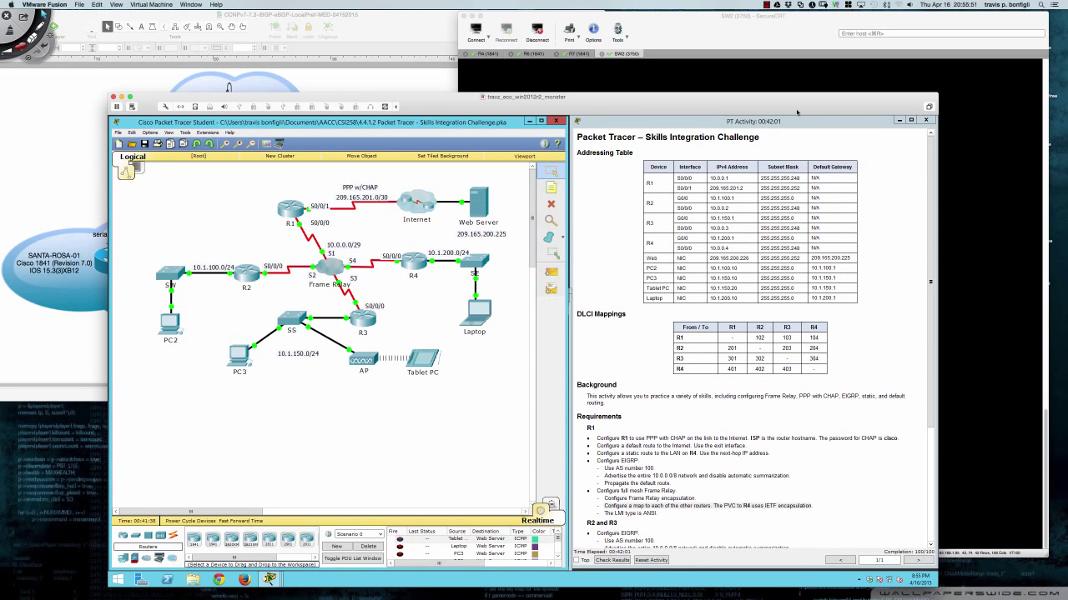